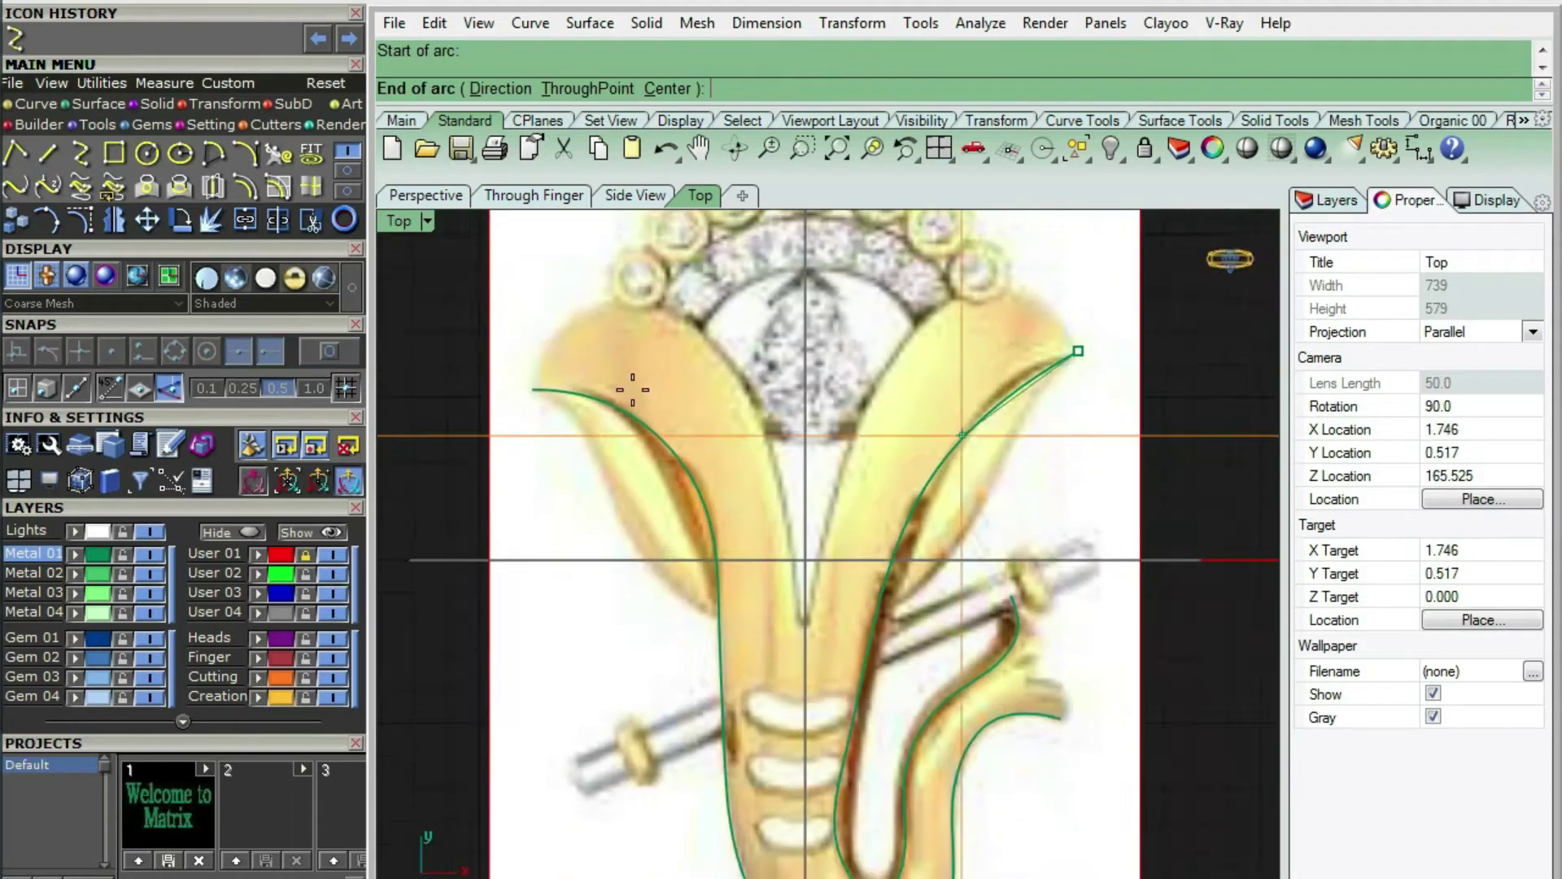
# Complete an arc from the right petal tip to the left petal tip, curving over the pavé band in the reference image
pyautogui.scroll(2, 643, 393)
pyautogui.click(513, 392)
pyautogui.moveTo(704, 264); pyautogui.dragTo(683, 354, button='right')
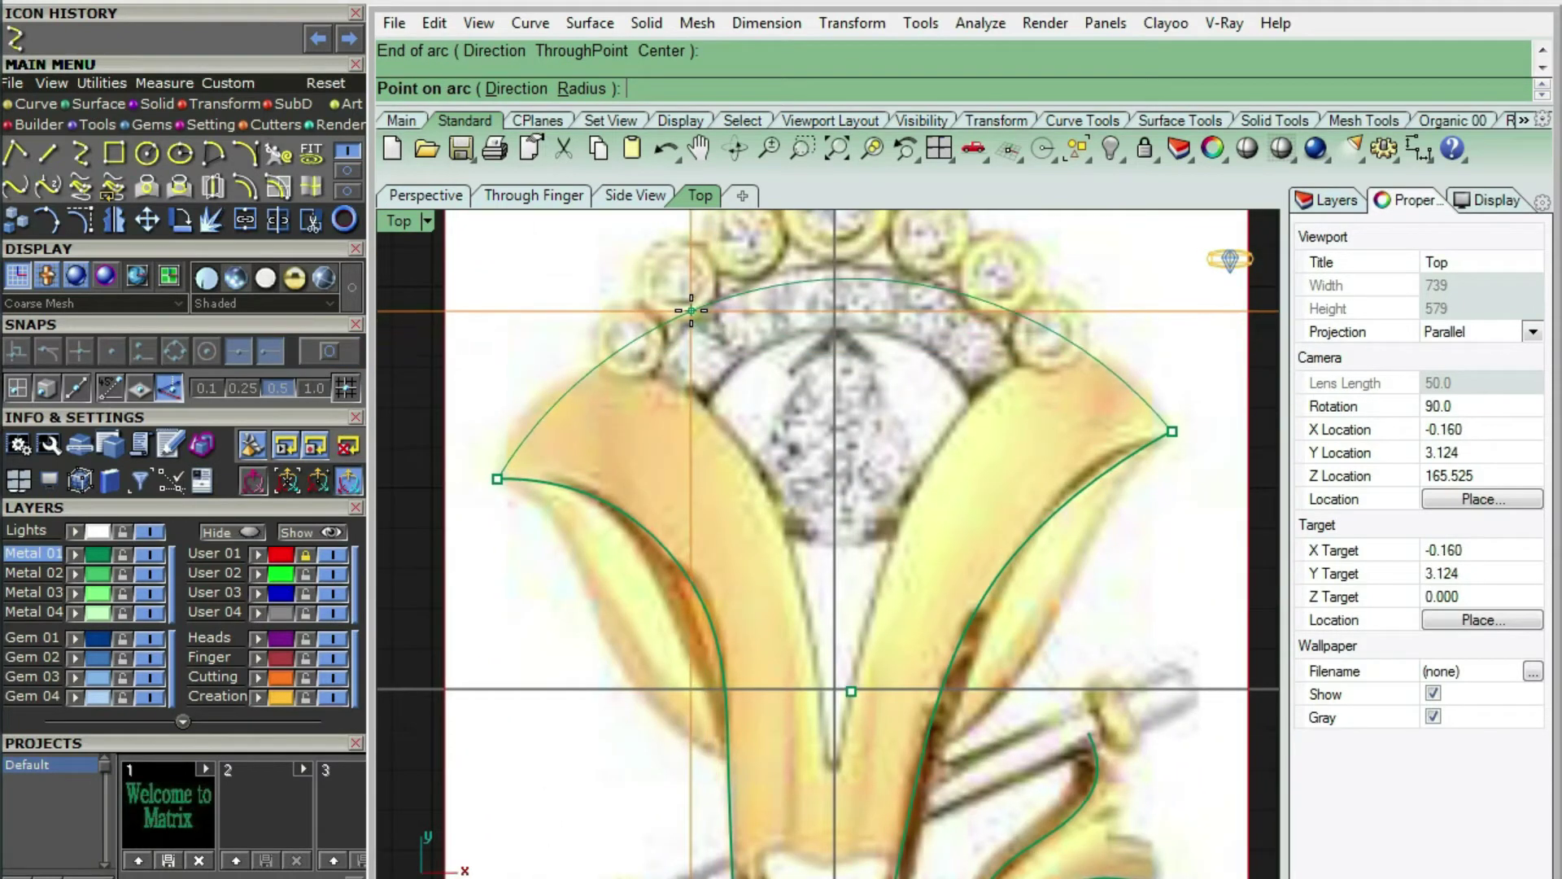
pyautogui.scroll(-1, 691, 310)
pyautogui.click(690, 299)
# Trace the left petal's inner edge with an interpolated curve from its outer tip down to the central V point
pyautogui.press('Return')
pyautogui.scroll(2, 456, 564)
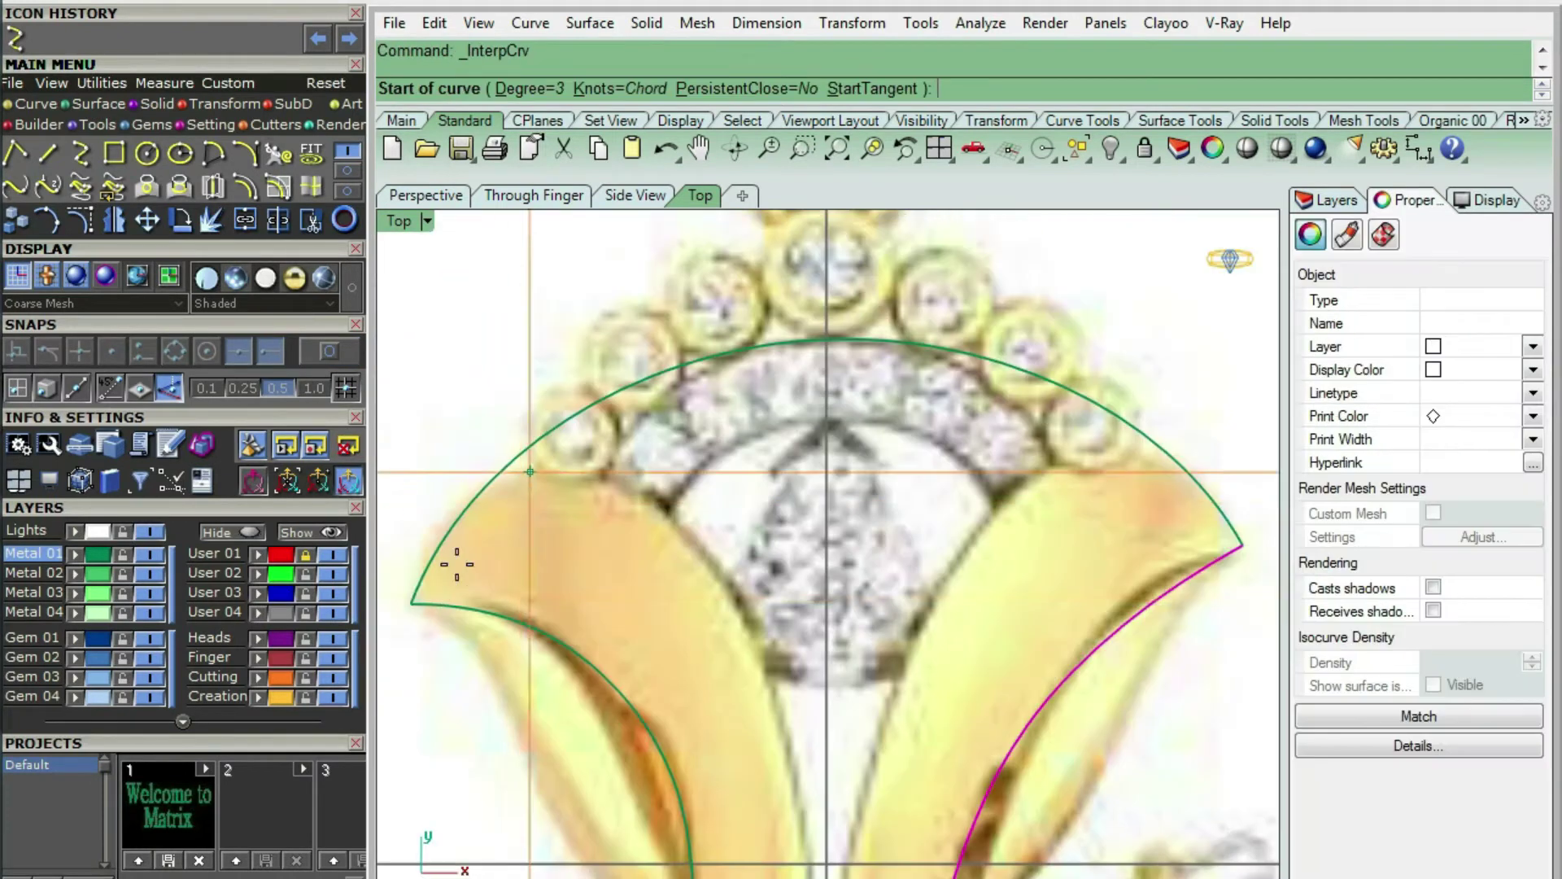
pyautogui.click(408, 603)
pyautogui.scroll(1, 489, 498)
pyautogui.scroll(1, 478, 488)
pyautogui.click(531, 481)
pyautogui.click(680, 453)
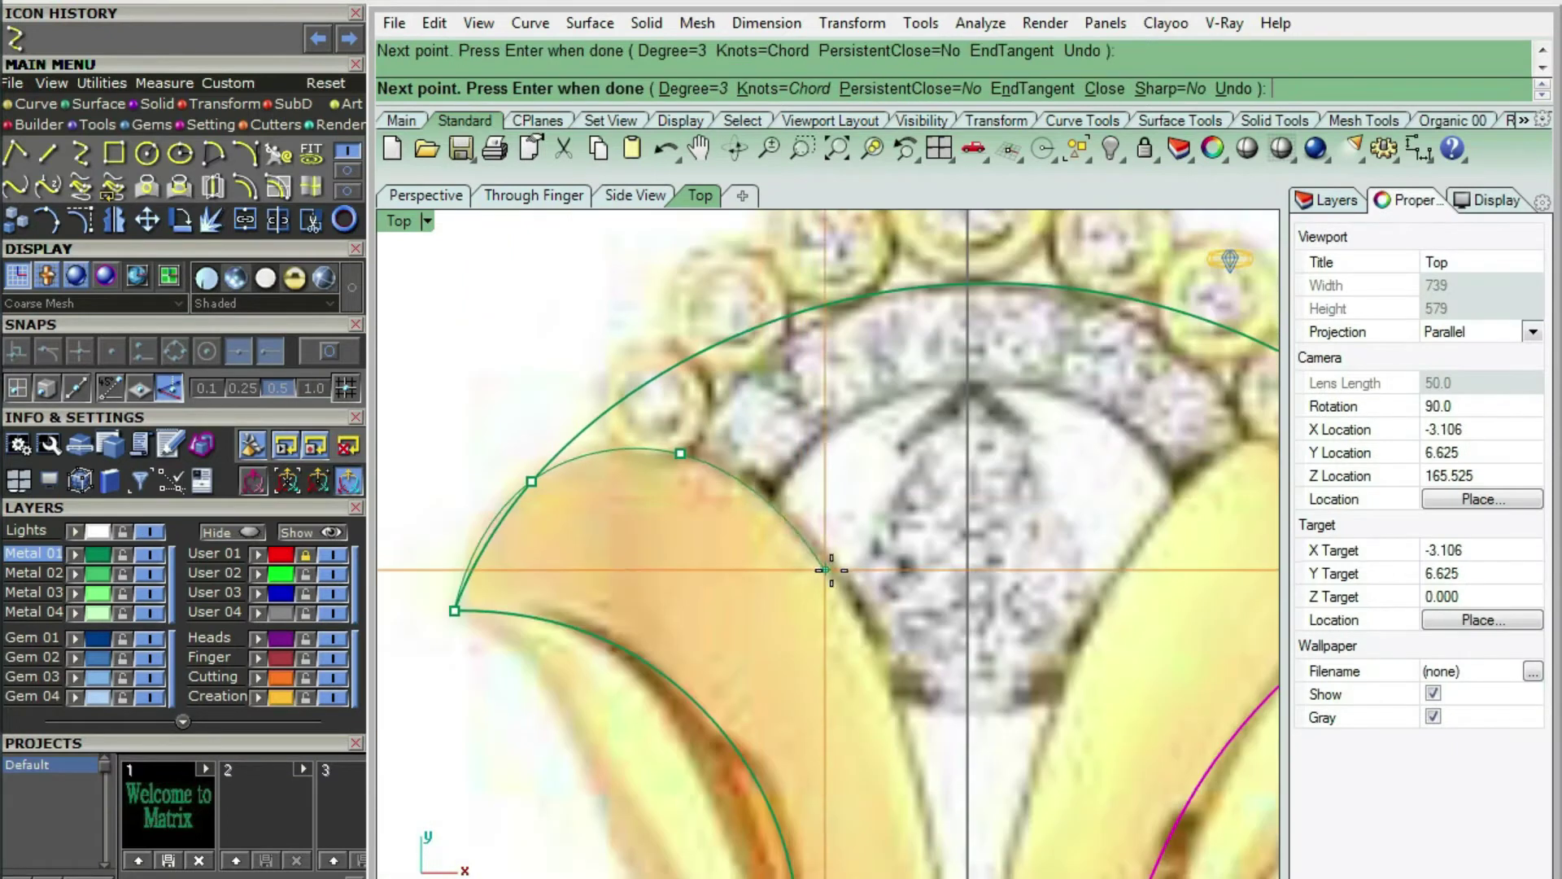
pyautogui.click(831, 570)
pyautogui.scroll(2, 900, 749)
pyautogui.scroll(1, 812, 698)
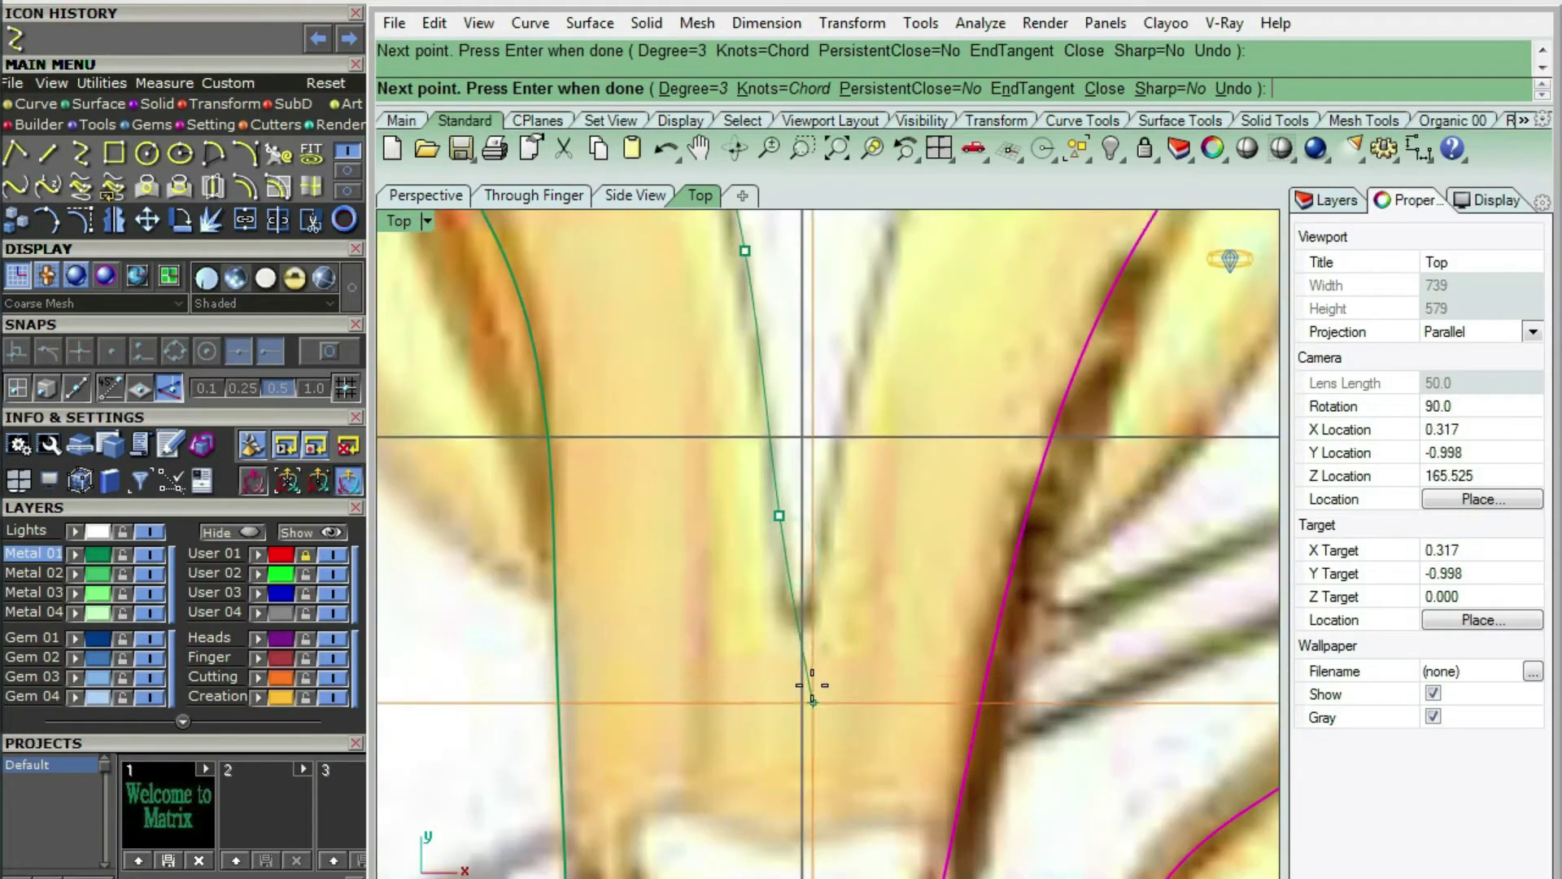
pyautogui.click(808, 655)
pyautogui.press('Return')
# Trace the right petal's inner edge with an interpolated curve from the central V point up to the right petal tip
pyautogui.press('Return')
pyautogui.click(811, 653)
pyautogui.scroll(-3, 837, 456)
pyautogui.click(839, 476)
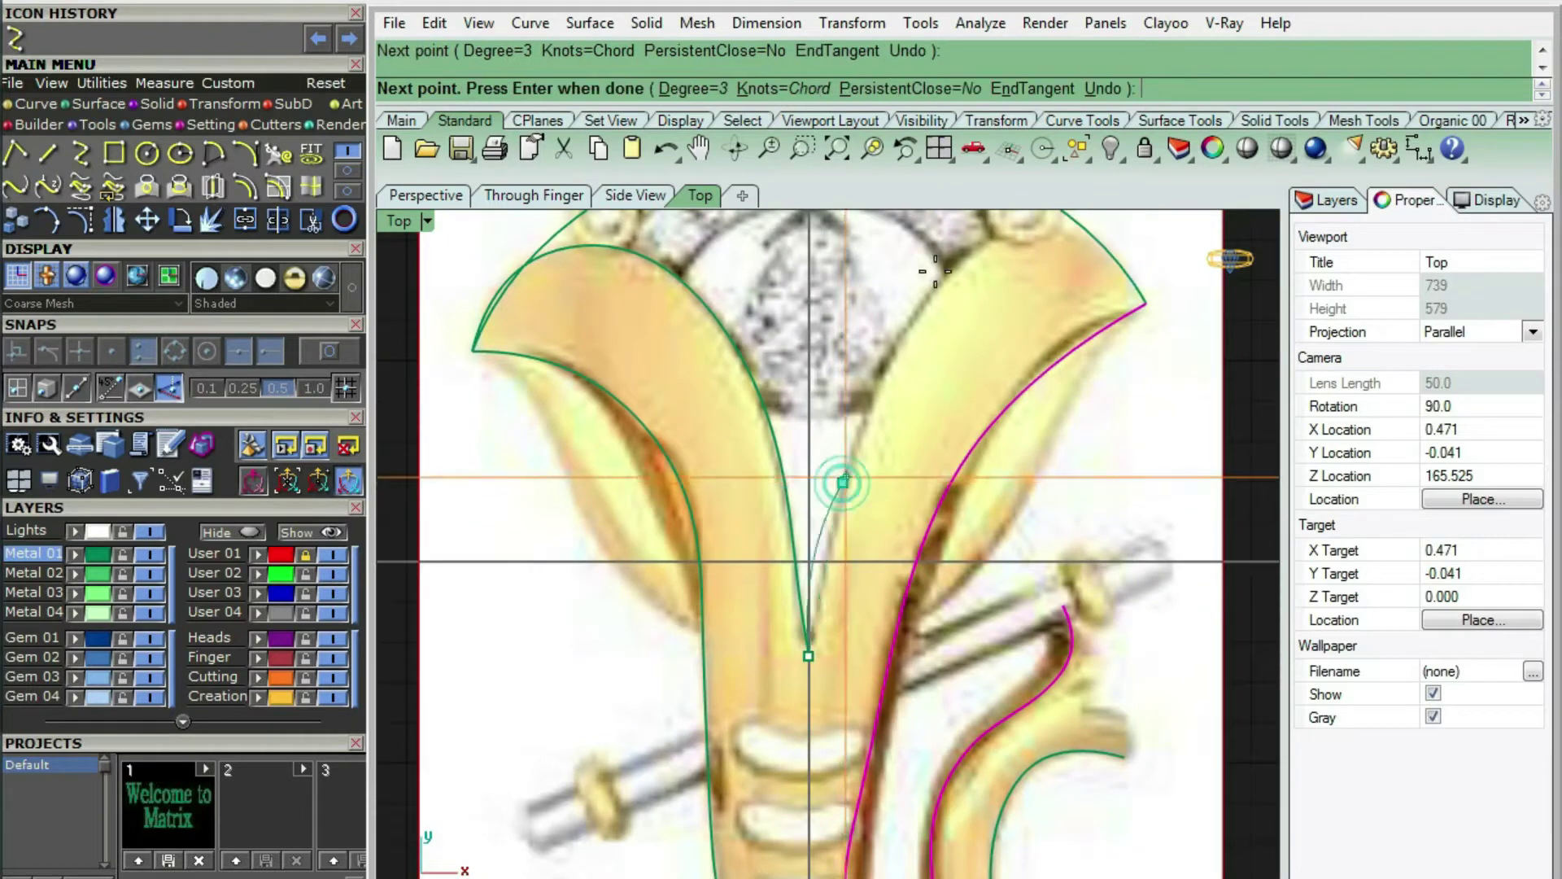
pyautogui.scroll(2, 850, 468)
pyautogui.click(854, 463)
pyautogui.scroll(1, 970, 349)
pyautogui.click(957, 386)
pyautogui.scroll(4, 1106, 396)
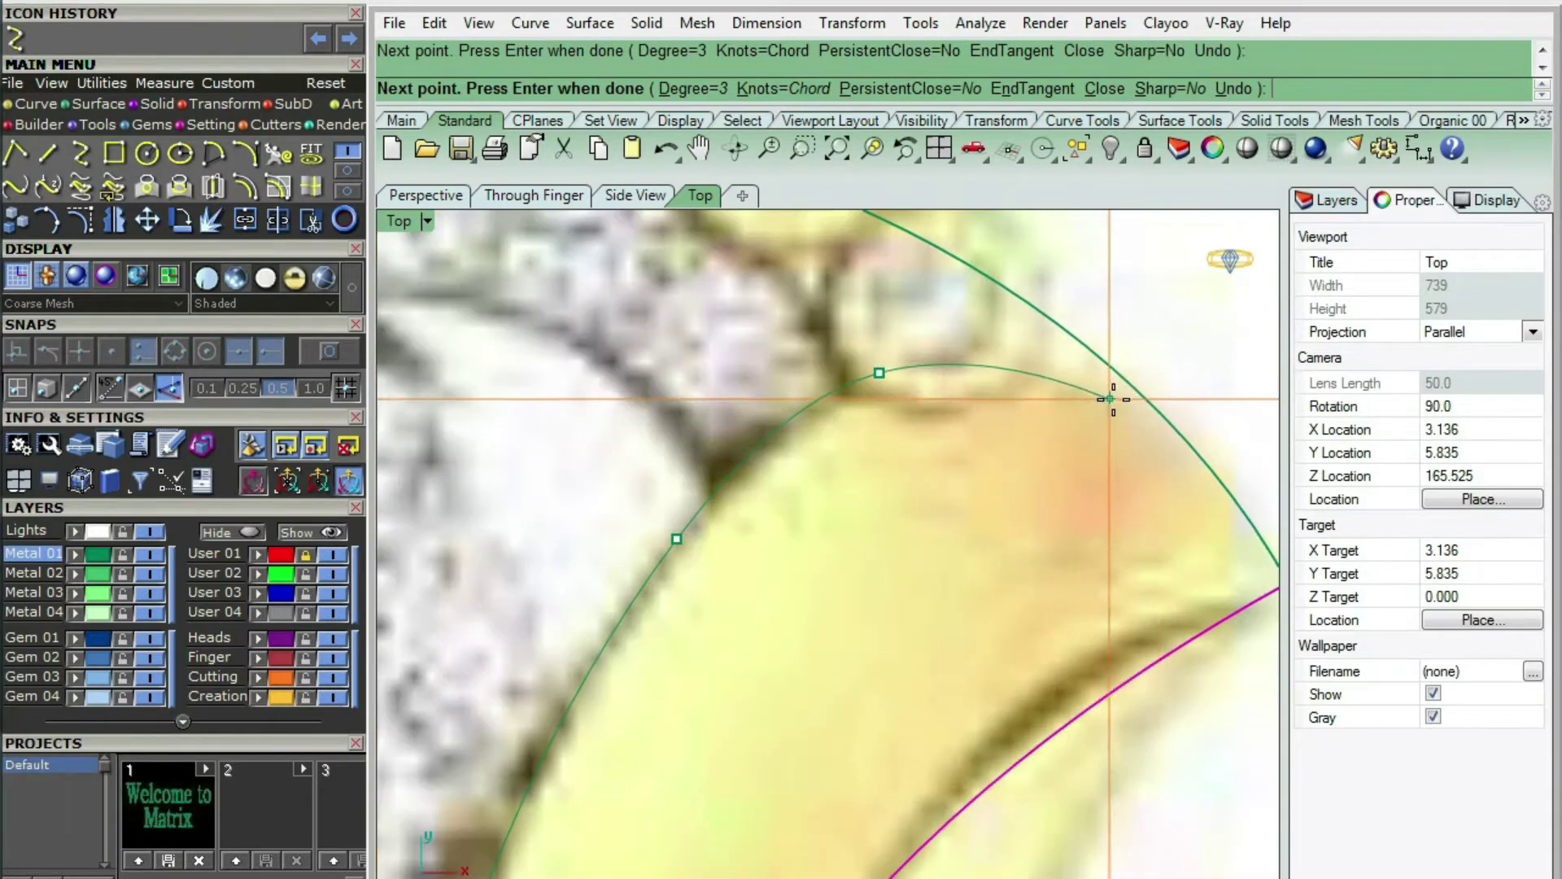
pyautogui.click(1116, 400)
pyautogui.moveTo(1268, 555); pyautogui.dragTo(1057, 523, button='right')
pyautogui.click(1078, 546)
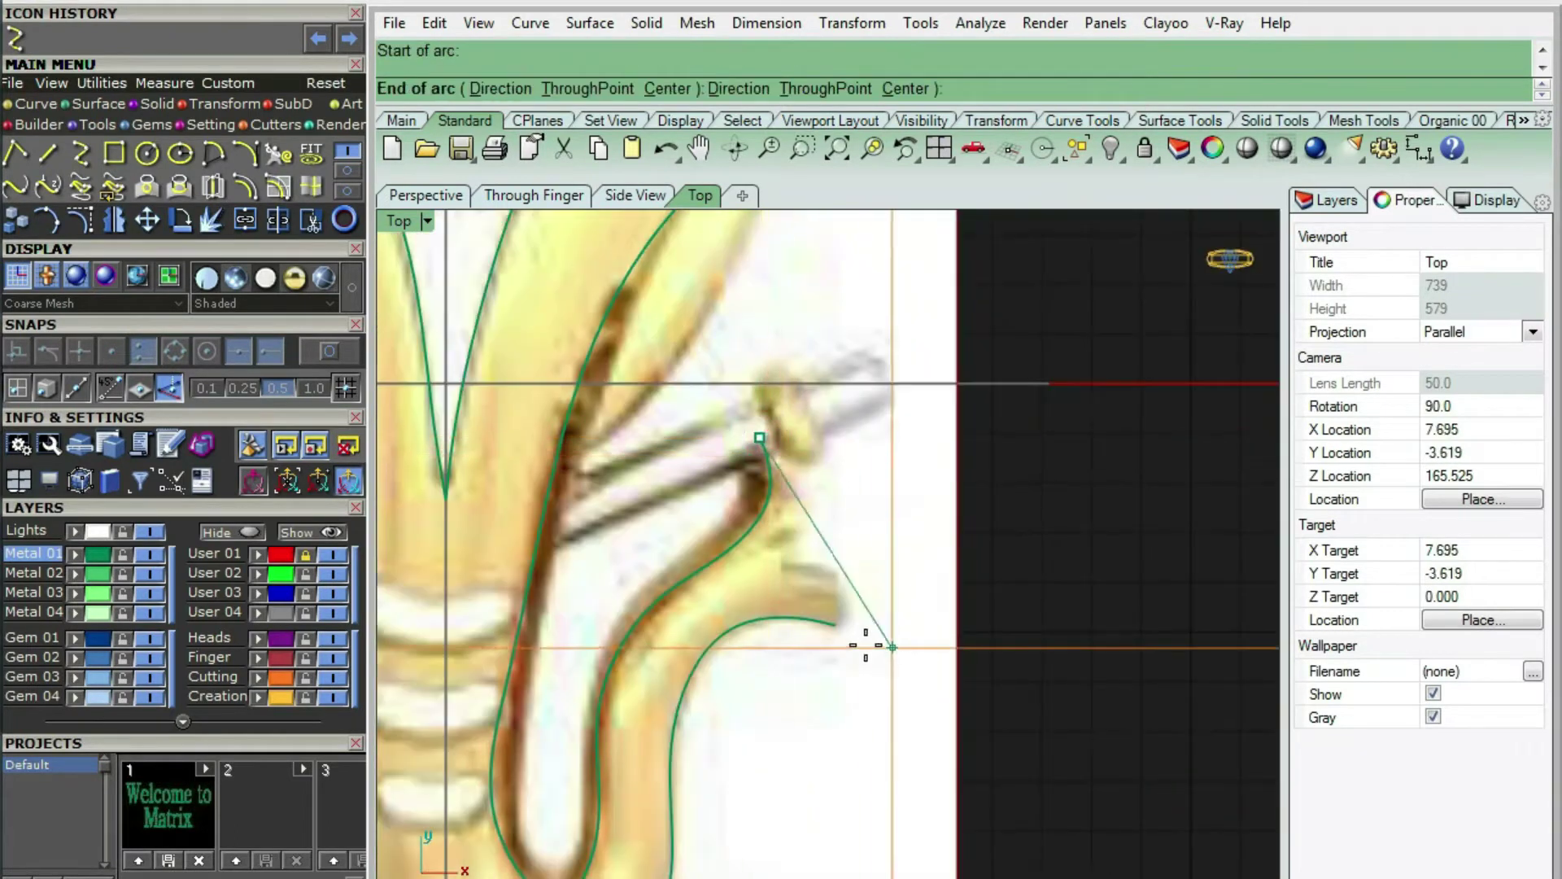
# Close the stem's hooked end with an arc and draw an interpolated curve from its upper tip to an inner notch point
pyautogui.scroll(2, 848, 626)
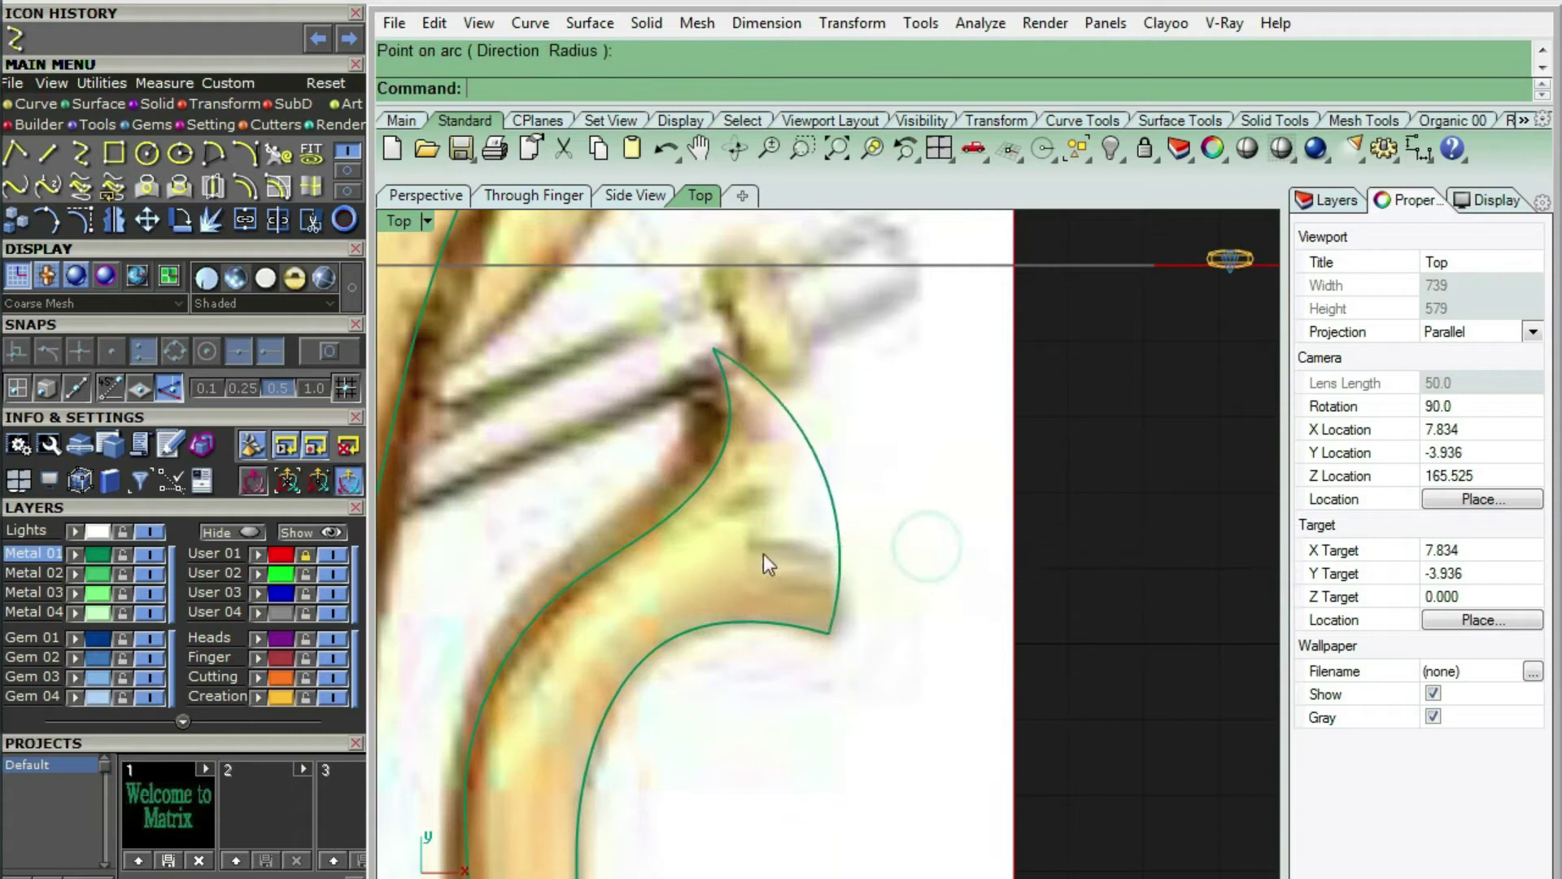
pyautogui.click(715, 350)
pyautogui.scroll(3, 776, 423)
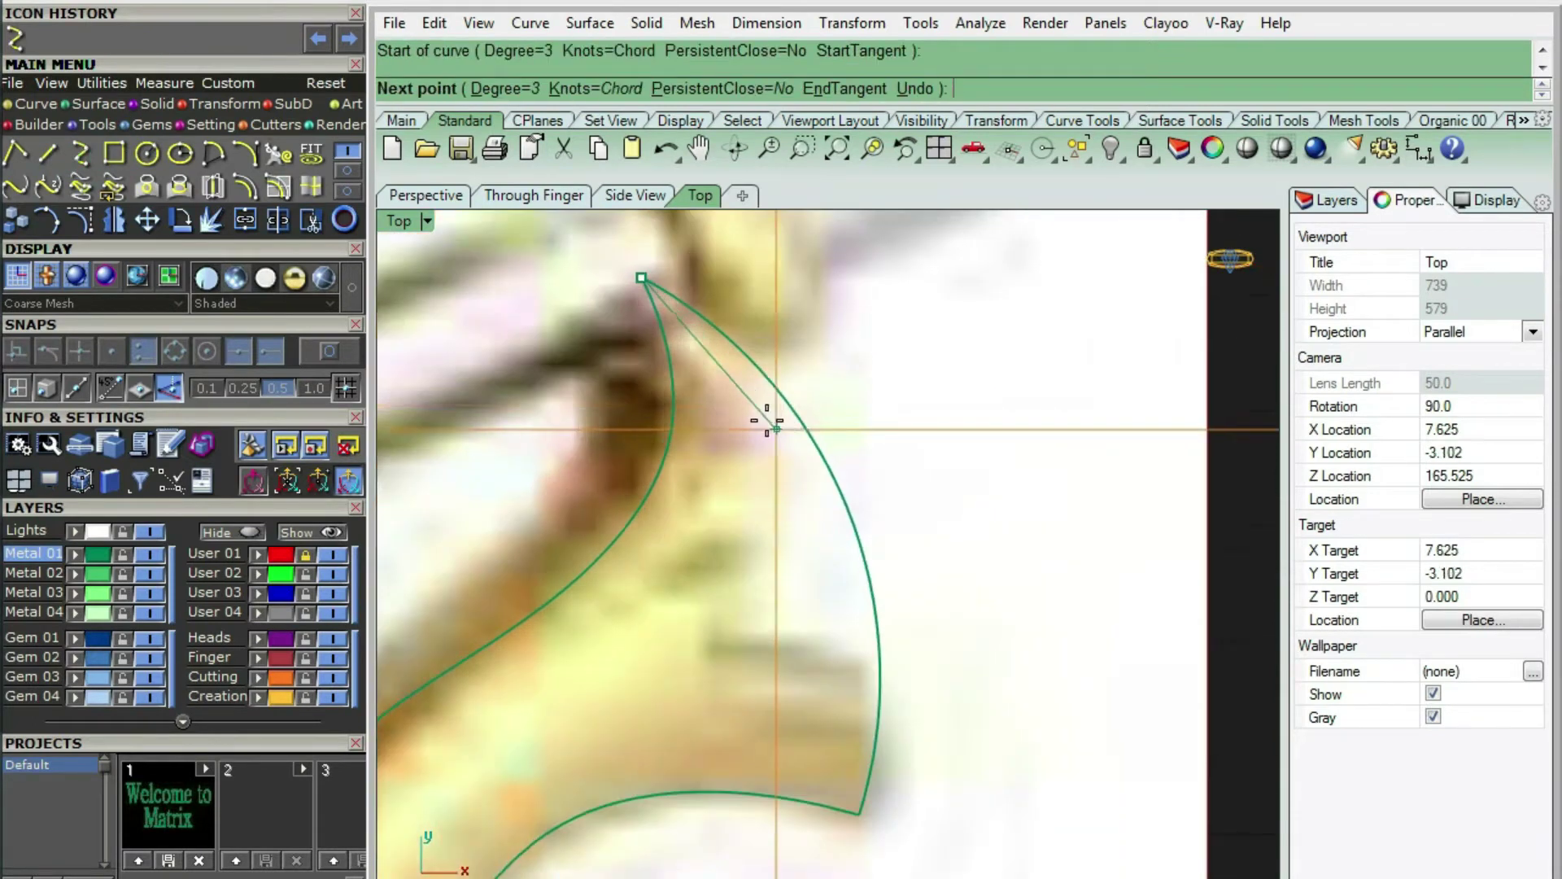
pyautogui.click(766, 394)
pyautogui.scroll(2, 719, 643)
pyautogui.click(698, 645)
pyautogui.press('Return')
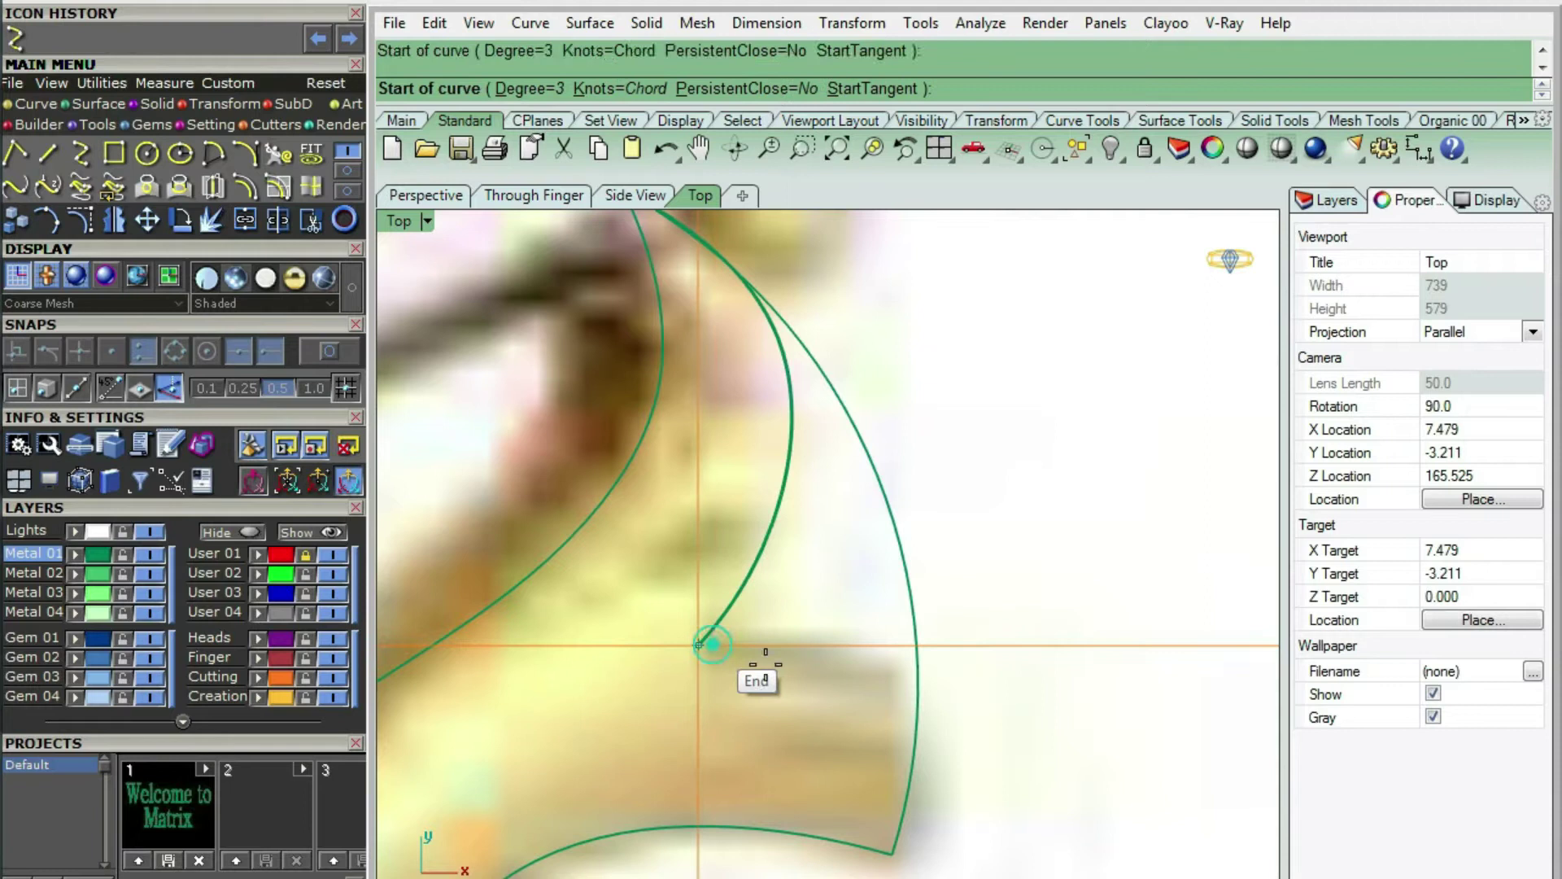
# Draw a second interpolated curve from the notch point to the lower corner of the stem's hooked end
pyautogui.click(766, 663)
pyautogui.click(802, 390)
pyautogui.click(836, 697)
pyautogui.press('Return')
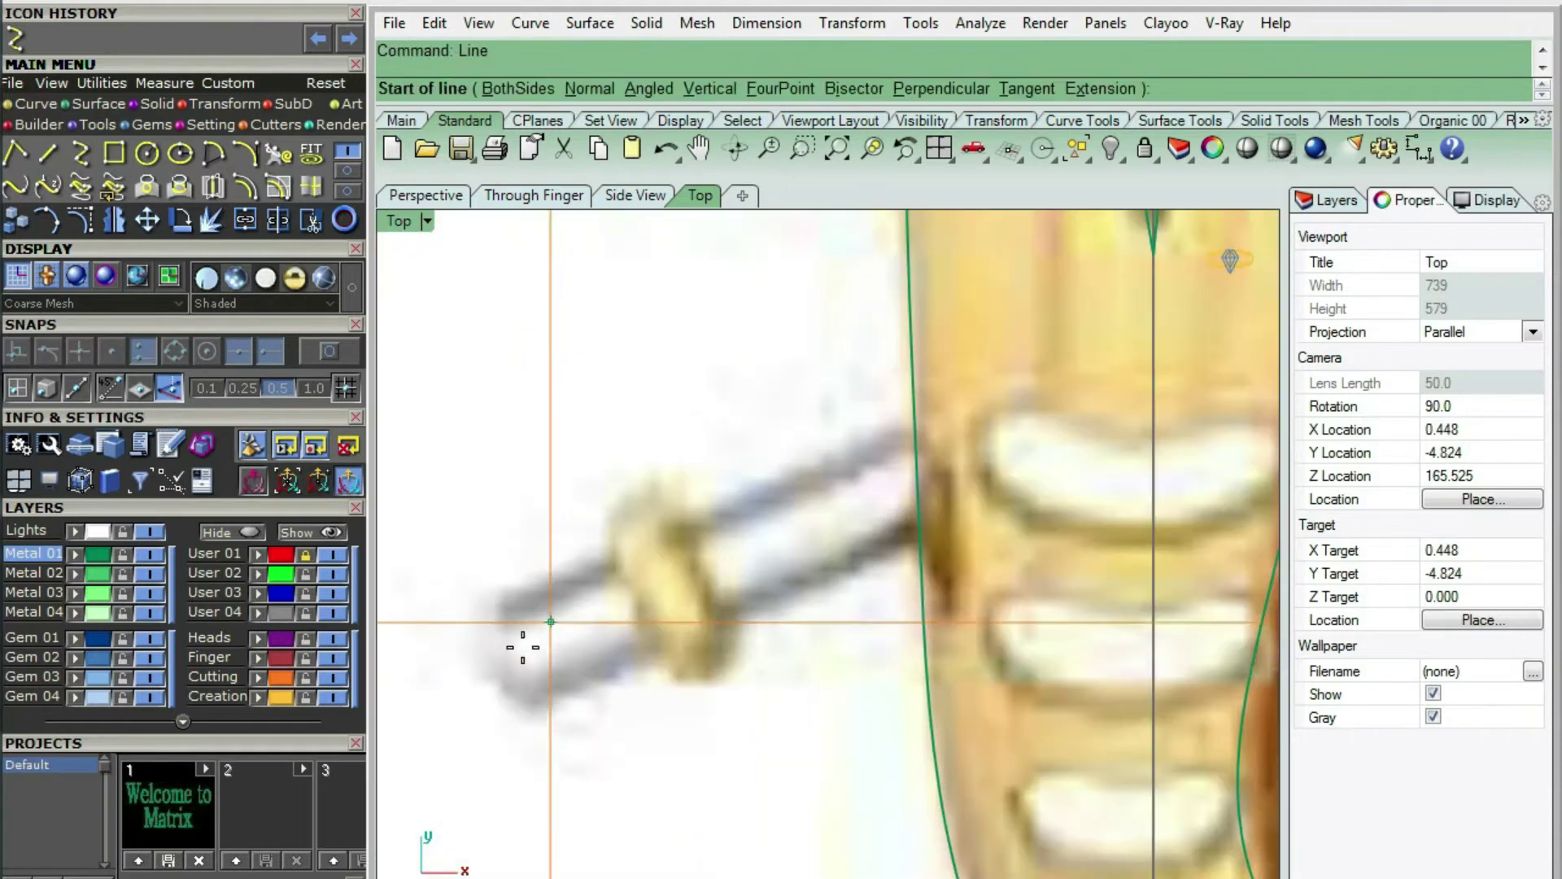
# Draw a straight line along the centre of the diagonal rod, from its left end to its right end
pyautogui.click(497, 671)
pyautogui.scroll(-4, 497, 671)
pyautogui.moveTo(864, 507); pyautogui.dragTo(436, 684, button='right')
pyautogui.scroll(2, 1081, 407)
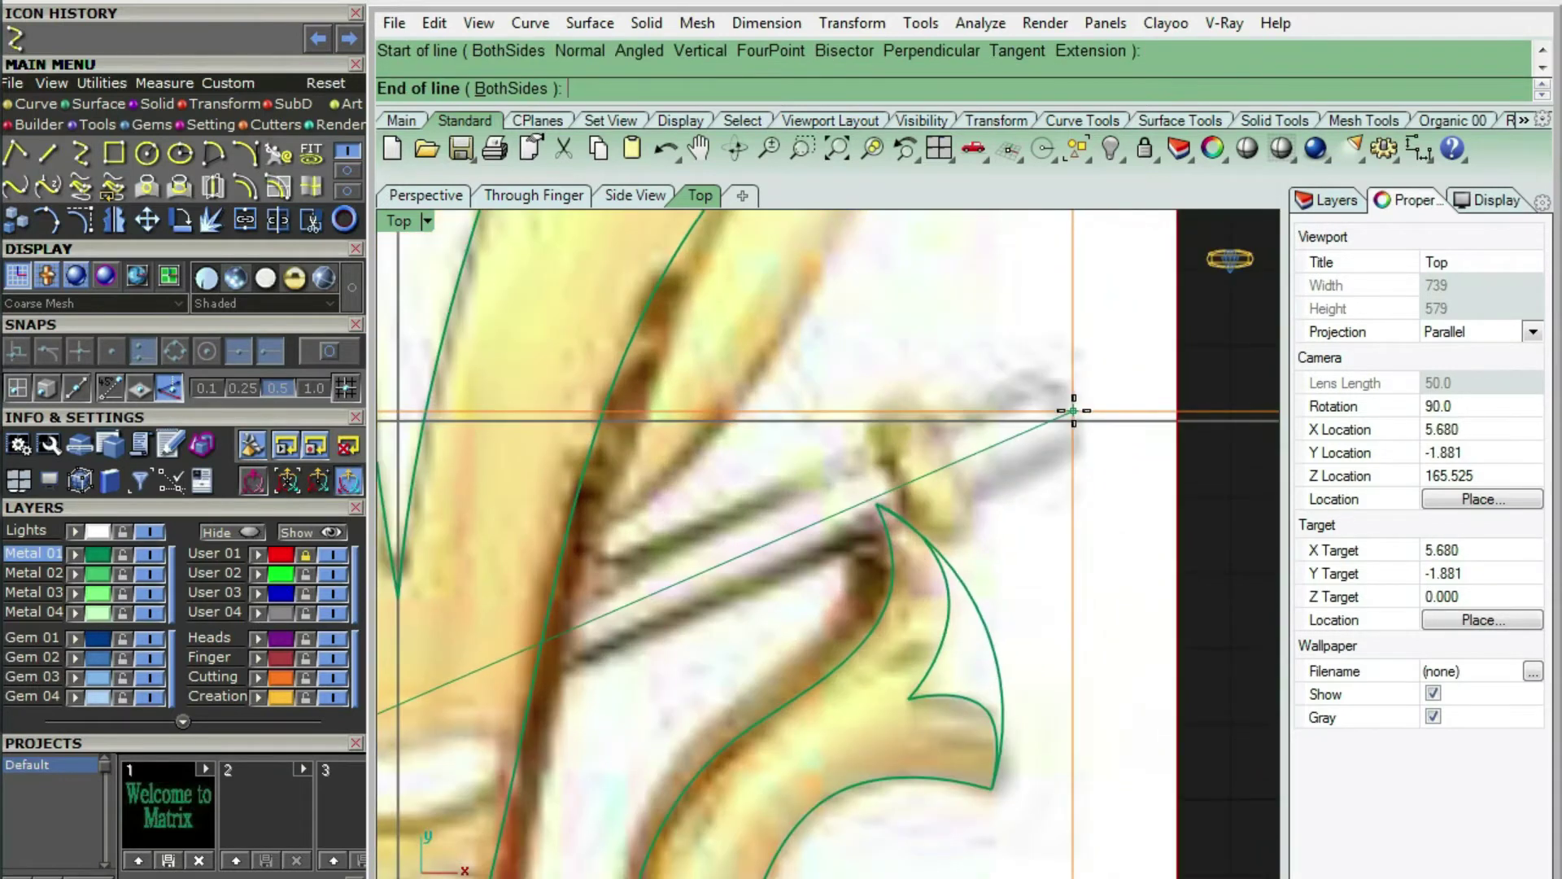
pyautogui.click(1074, 411)
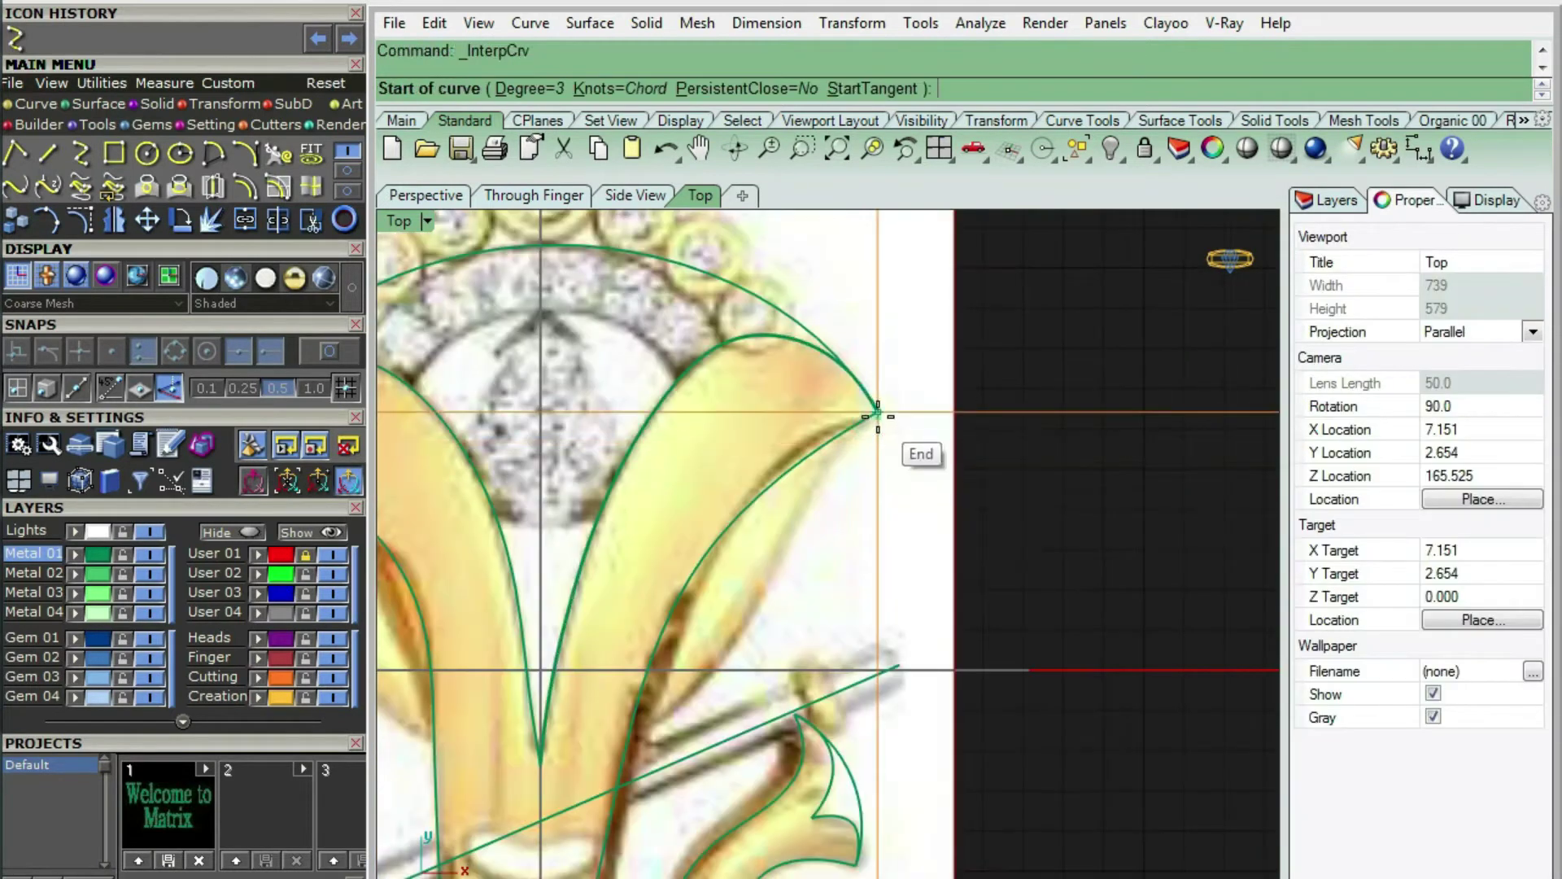
# Trace the right outer leaf with an interpolated curve from the right petal tip down to the stem
pyautogui.click(912, 370)
pyautogui.click(819, 467)
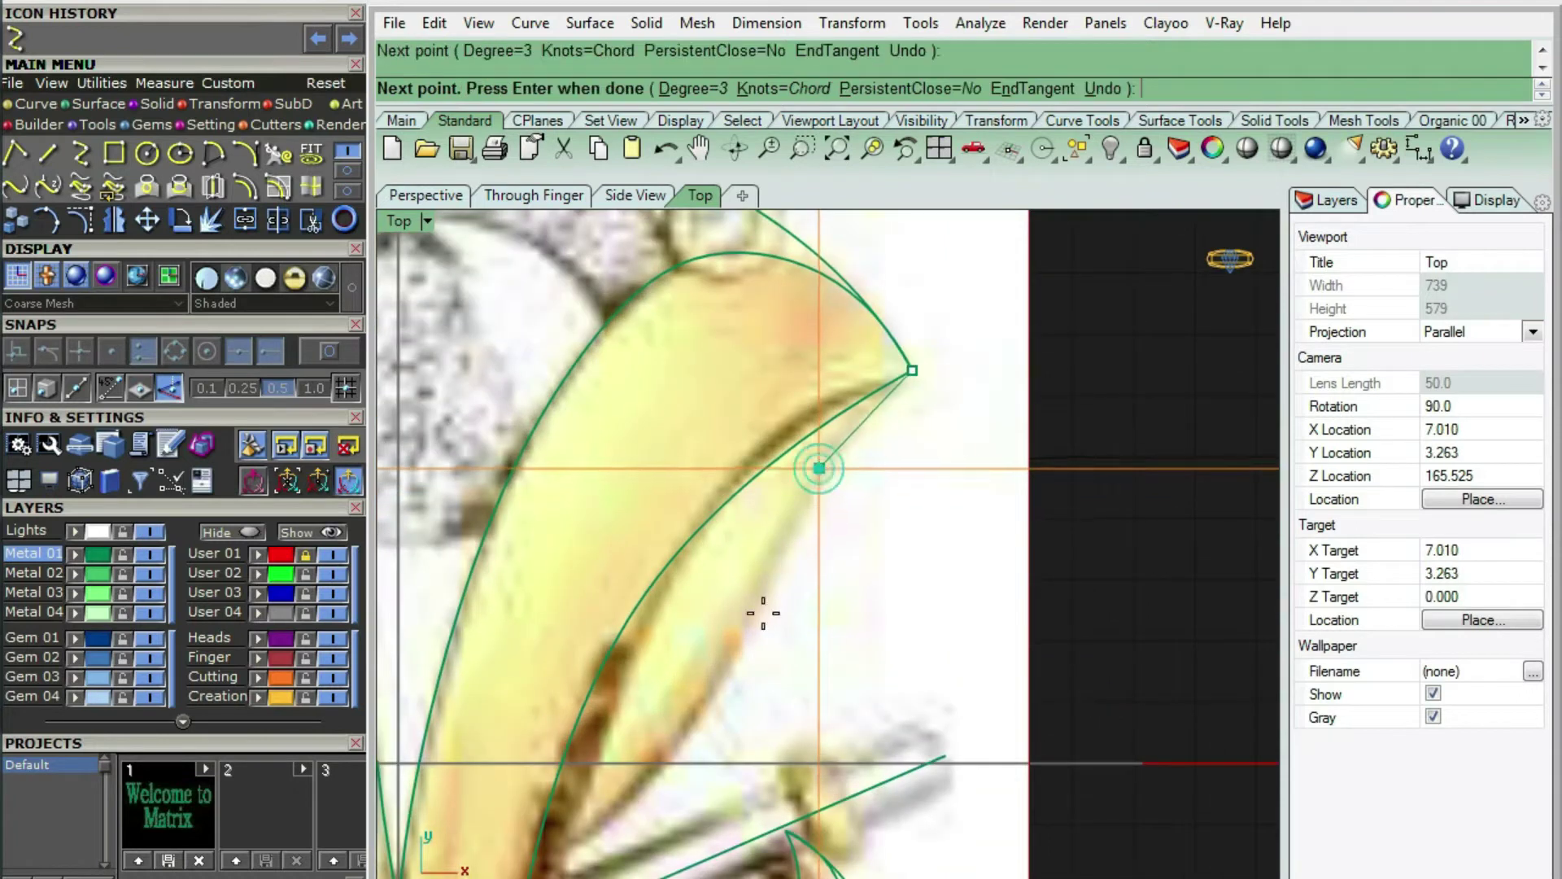
pyautogui.click(742, 635)
pyautogui.moveTo(697, 680); pyautogui.dragTo(868, 425, button='right')
pyautogui.click(786, 560)
pyautogui.scroll(2, 684, 612)
pyautogui.click(684, 611)
pyautogui.press('Return')
# Trace the left outer leaf with an interpolated curve from the left petal tip down to the stem
pyautogui.scroll(-10, 683, 612)
pyautogui.moveTo(571, 600); pyautogui.dragTo(621, 616, button='right')
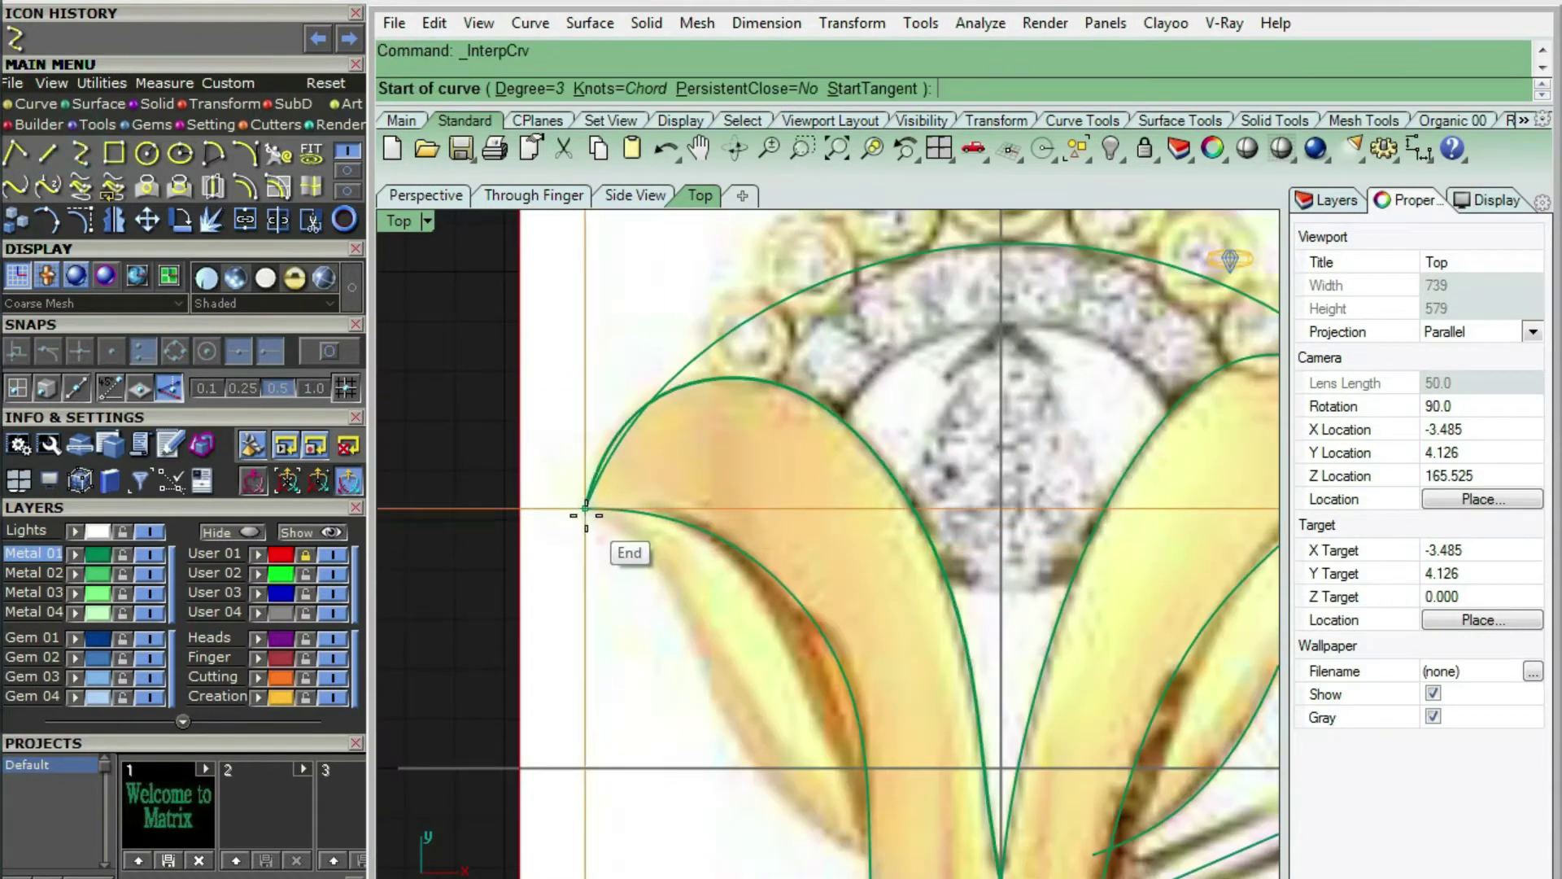
pyautogui.click(586, 513)
pyautogui.click(652, 556)
pyautogui.scroll(4, 720, 728)
pyautogui.click(722, 694)
pyautogui.moveTo(824, 824); pyautogui.dragTo(672, 519, button='right')
pyautogui.scroll(-3, 734, 587)
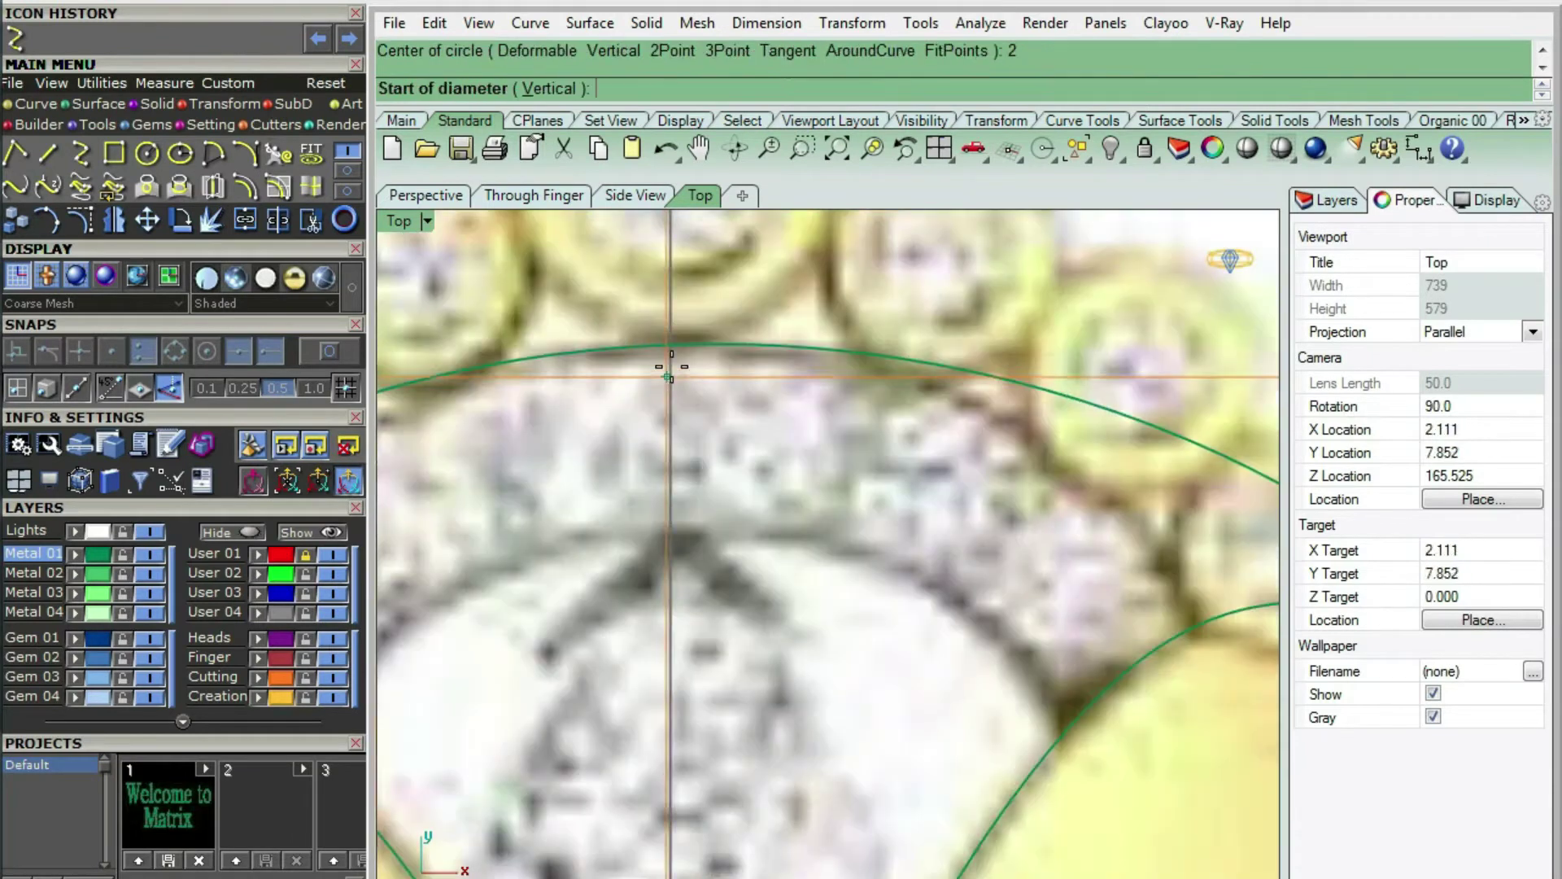
# Draw a two-point circle along the pavé band's outer edge and offset it inward to the band's inner edge
pyautogui.click(675, 356)
pyautogui.scroll(-3, 687, 383)
pyautogui.scroll(-3, 691, 761)
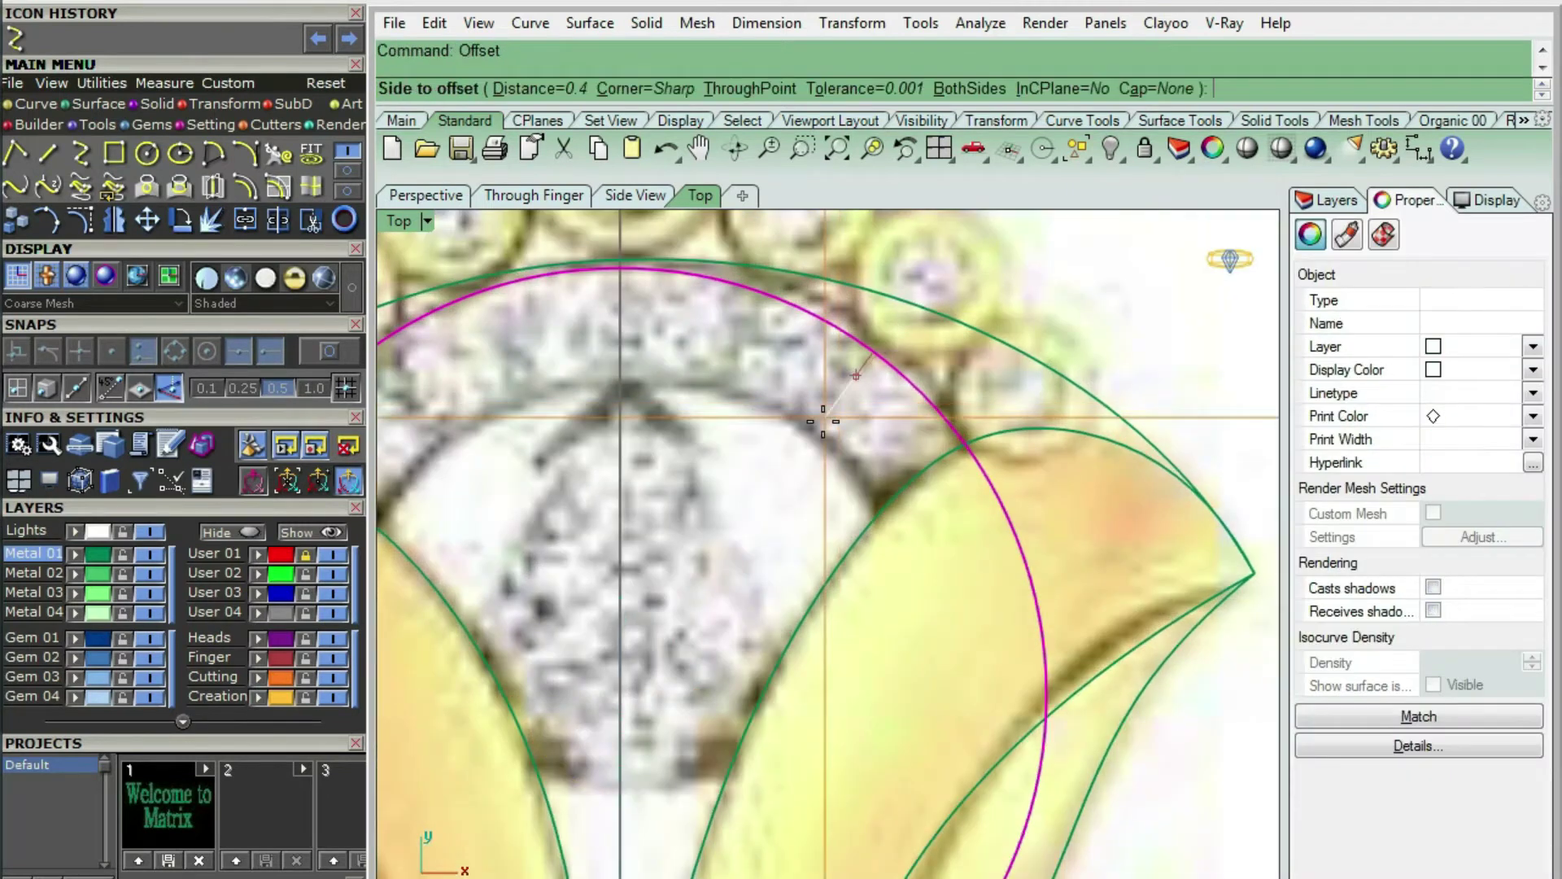
pyautogui.scroll(3, 813, 423)
pyautogui.click(812, 427)
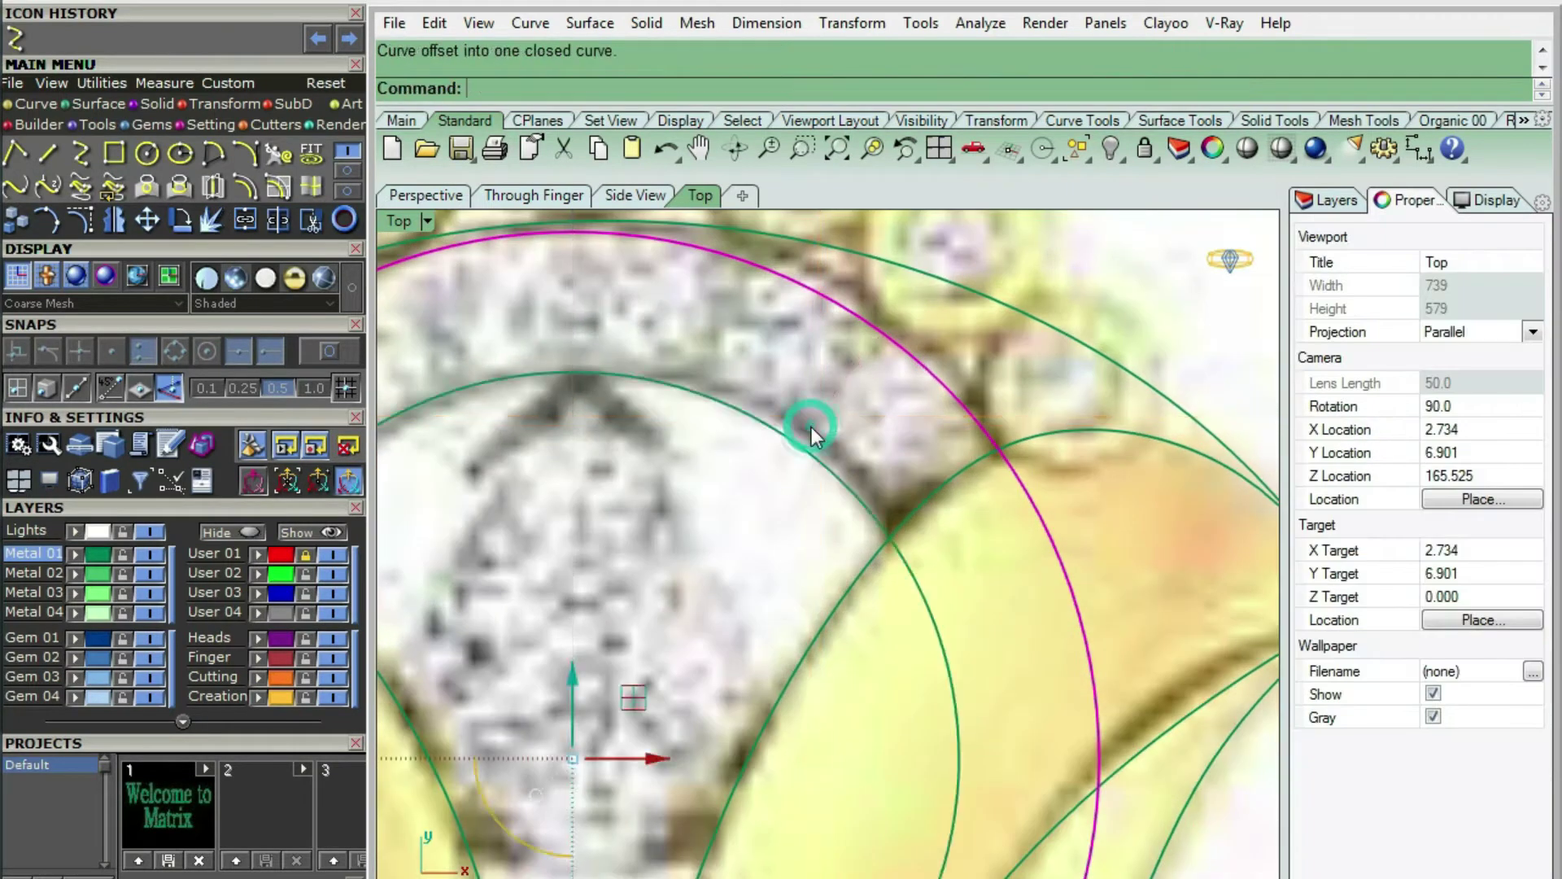
# Draw a line from the circles' centre outward across both circles on the right petal and mirror it to the left side
pyautogui.scroll(-5, 812, 427)
pyautogui.click(843, 456)
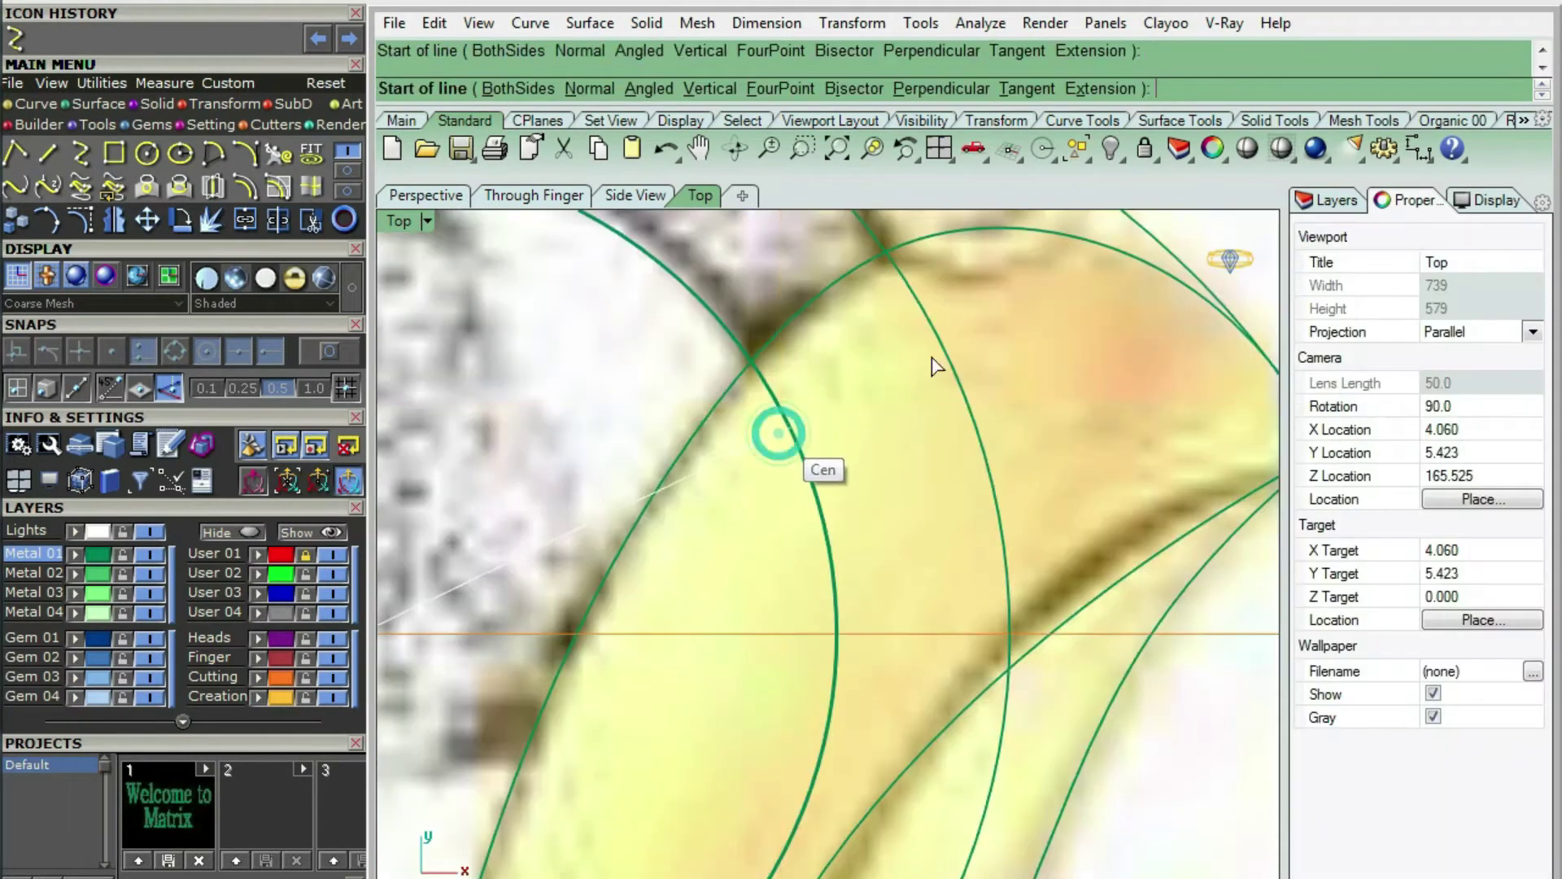
pyautogui.click(936, 366)
pyautogui.click(980, 310)
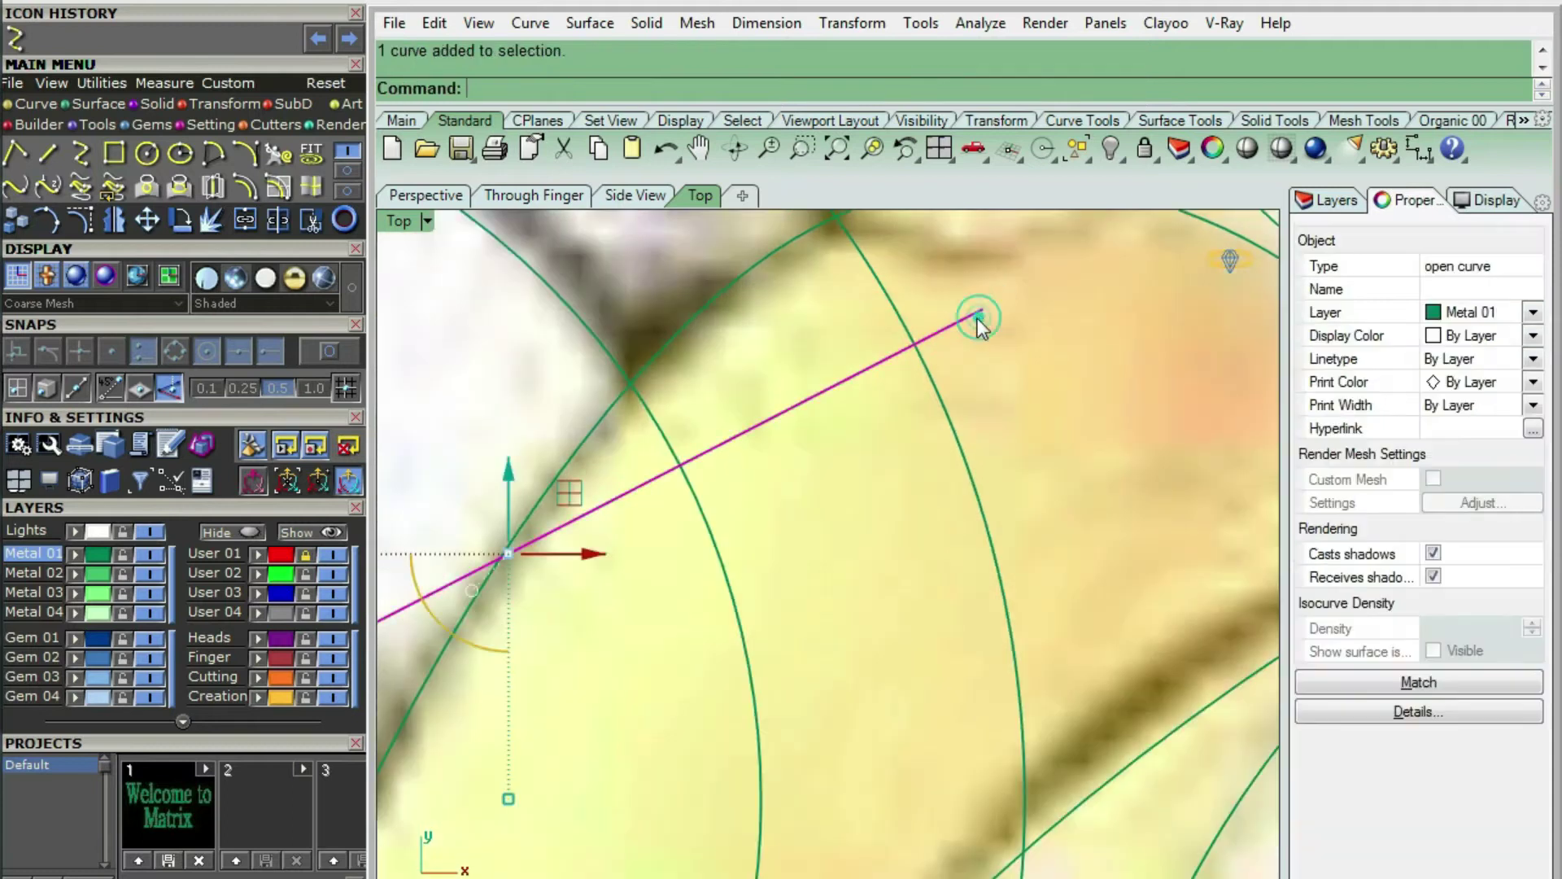
pyautogui.scroll(-3, 637, 482)
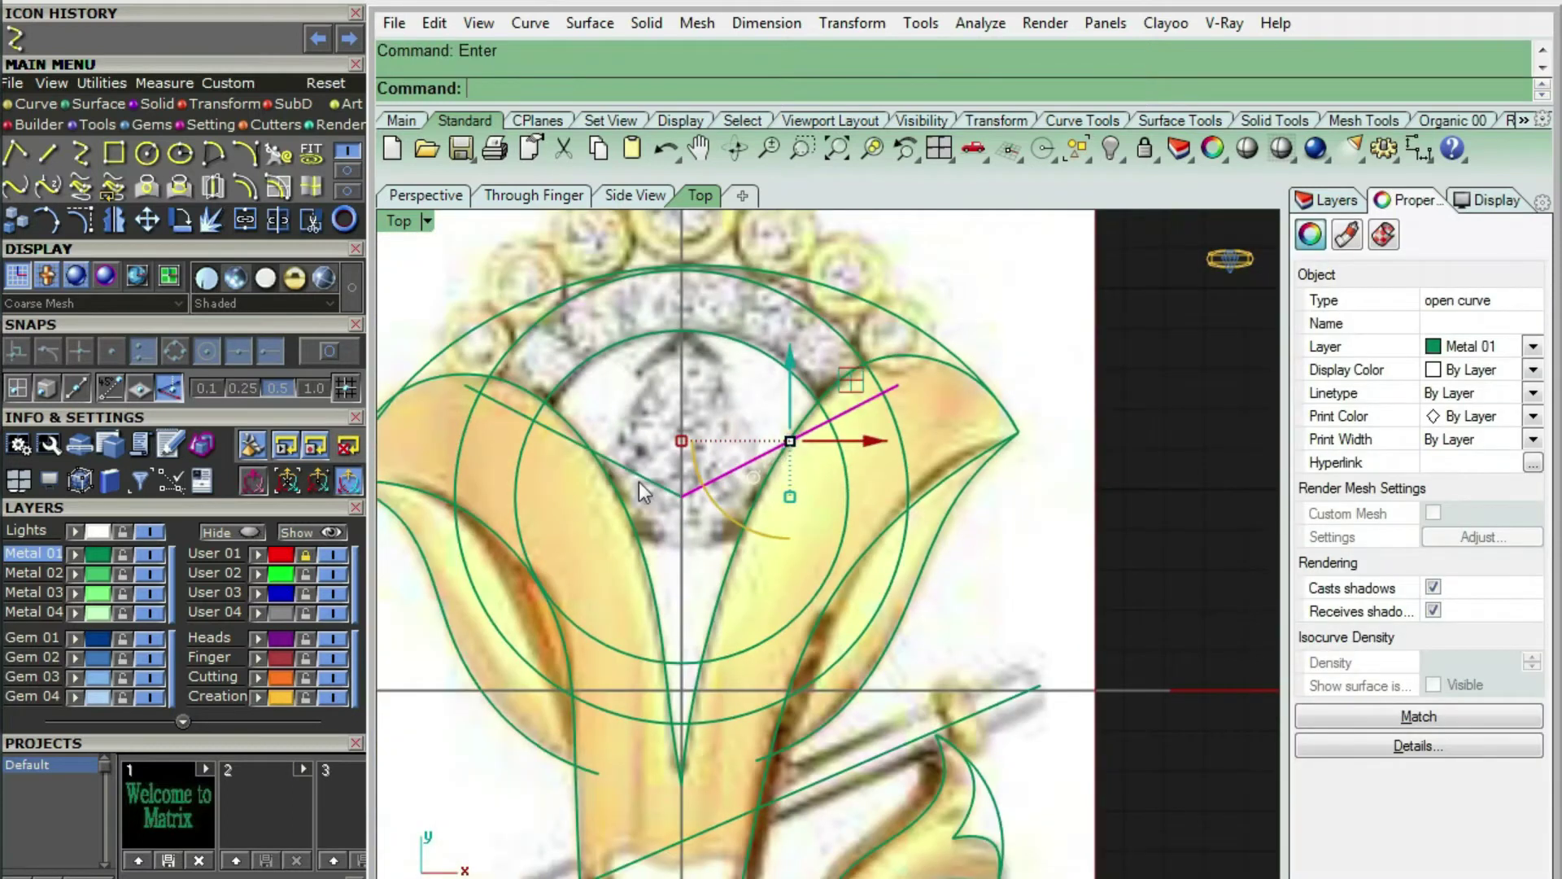
# Trim both circles with the two angled lines, keeping only the upper arcs along the pavé band
pyautogui.scroll(4, 639, 484)
pyautogui.keyDown('shift'); pyautogui.click(636, 469); pyautogui.keyUp('shift')
pyautogui.hotkey('ctrl', 't')
pyautogui.click(454, 477)
pyautogui.scroll(-4, 595, 447)
pyautogui.scroll(4, 450, 430)
pyautogui.click(446, 431)
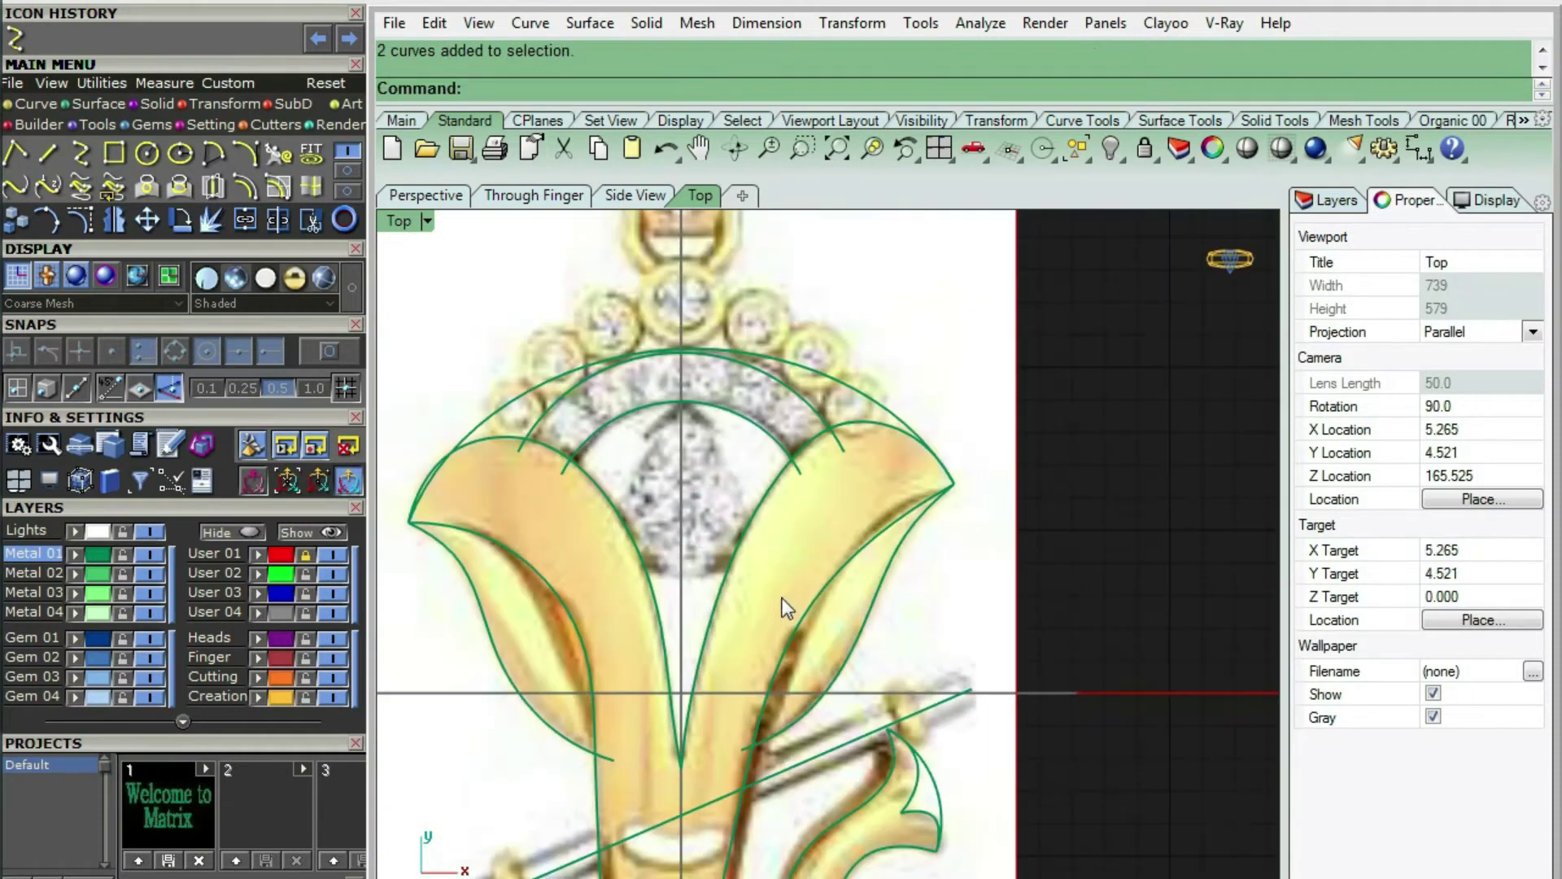
# Select the inner outline curve along the right petal and stem, and turn on its control points
pyautogui.scroll(3, 736, 570)
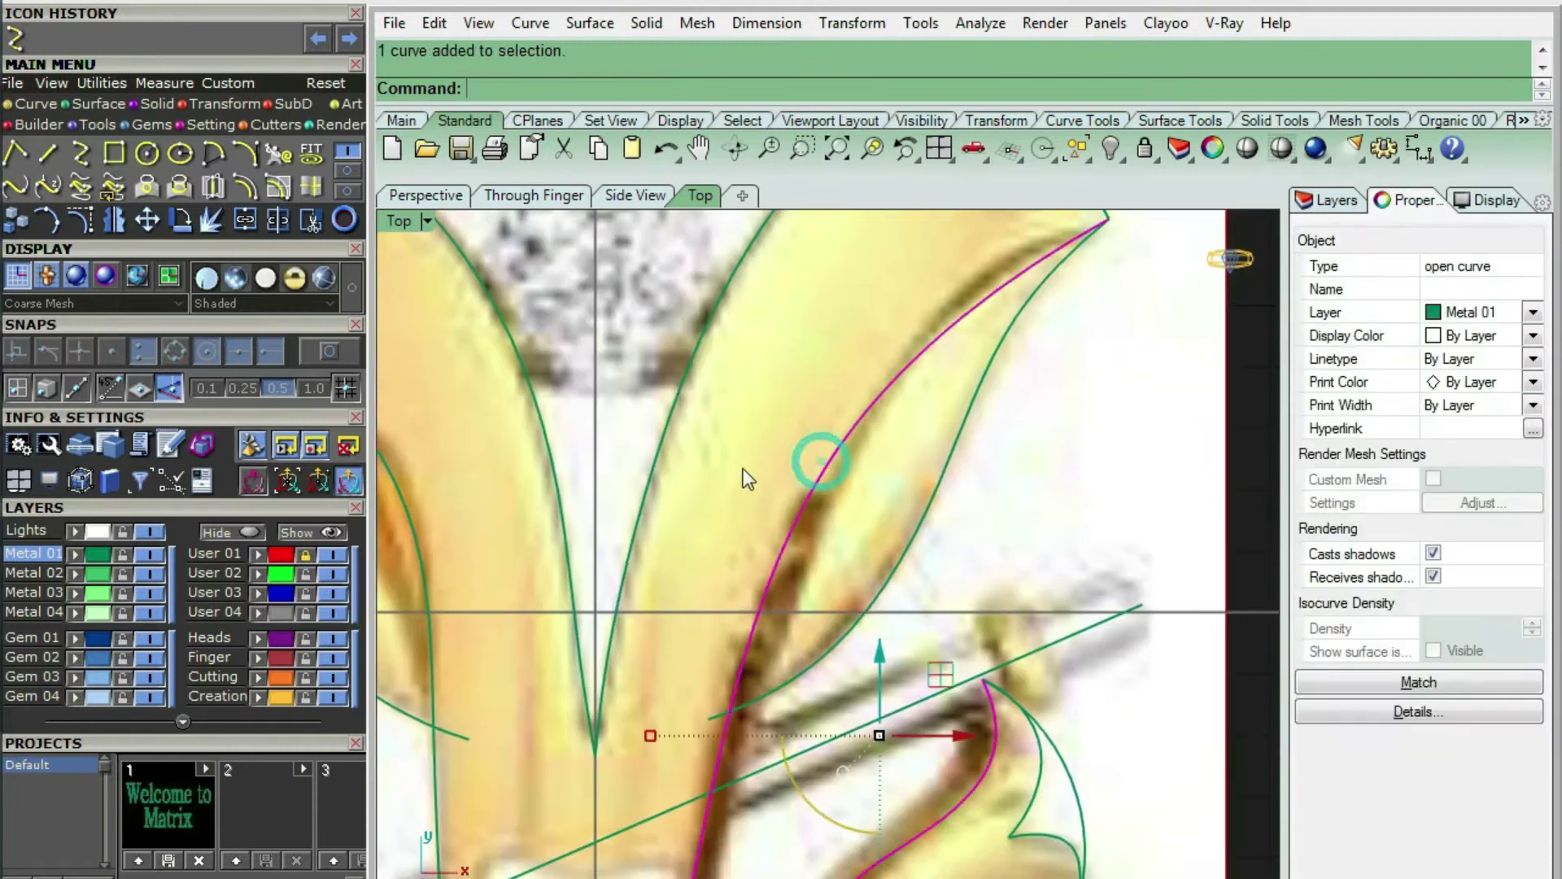
pyautogui.scroll(3, 749, 468)
pyautogui.press('F10')
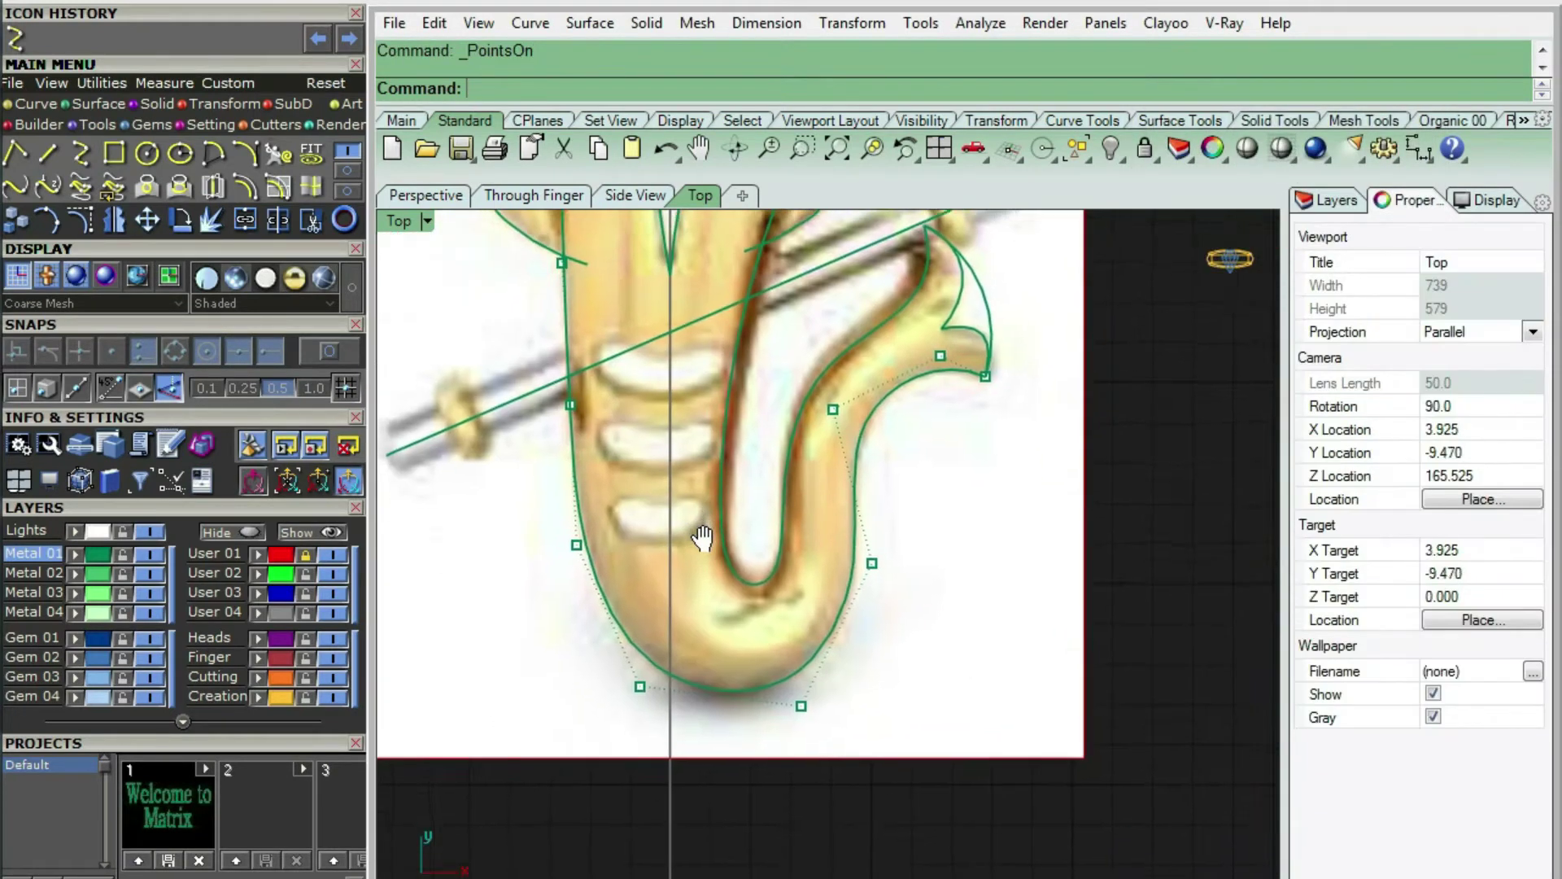
# Move a first group of control points on the outline curve around the stem
pyautogui.moveTo(704, 537); pyautogui.dragTo(700, 498, button='right')
pyautogui.scroll(10, 916, 365)
pyautogui.moveTo(916, 365); pyautogui.dragTo(785, 533, button='right')
pyautogui.moveTo(769, 537); pyautogui.dragTo(853, 360)
pyautogui.press('m')
pyautogui.click(740, 607)
pyautogui.click(741, 598)
pyautogui.moveTo(741, 599); pyautogui.dragTo(825, 542, button='right')
# Move two further groups of the outline's control points to shape the stem
pyautogui.moveTo(565, 646); pyautogui.dragTo(632, 426)
pyautogui.press('m')
pyautogui.click(797, 593)
pyautogui.click(806, 593)
pyautogui.click(895, 475)
pyautogui.moveTo(846, 520); pyautogui.dragTo(646, 567)
pyautogui.press('m')
pyautogui.click(858, 559)
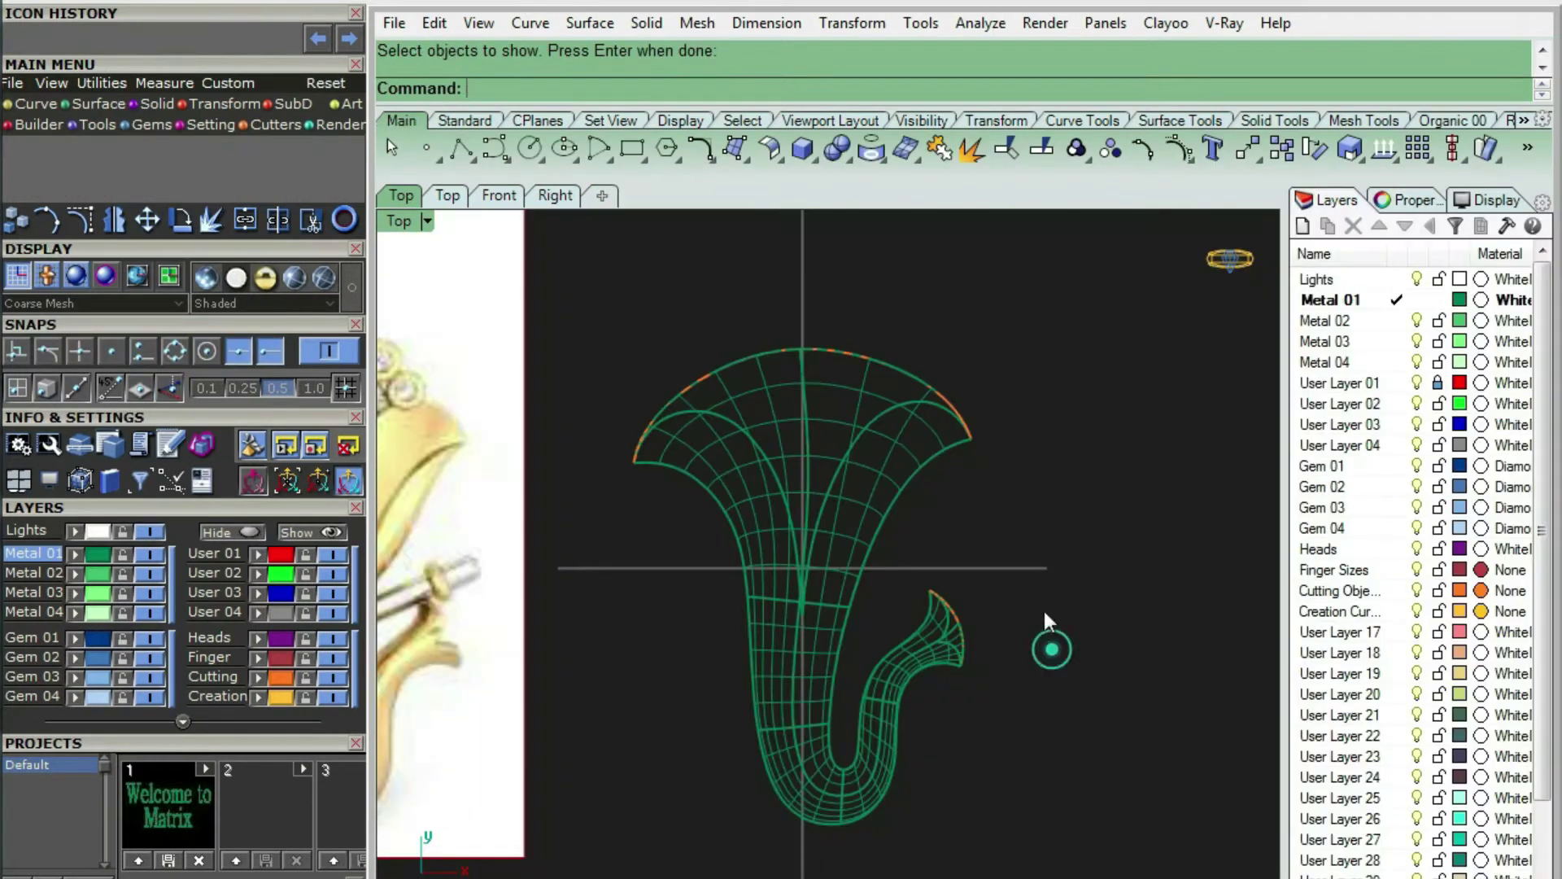
# Split the flared surface with the petal curves and delete the piece between the two petals
pyautogui.click(891, 436)
pyautogui.hotkey('ctrl', 'shift', 's')
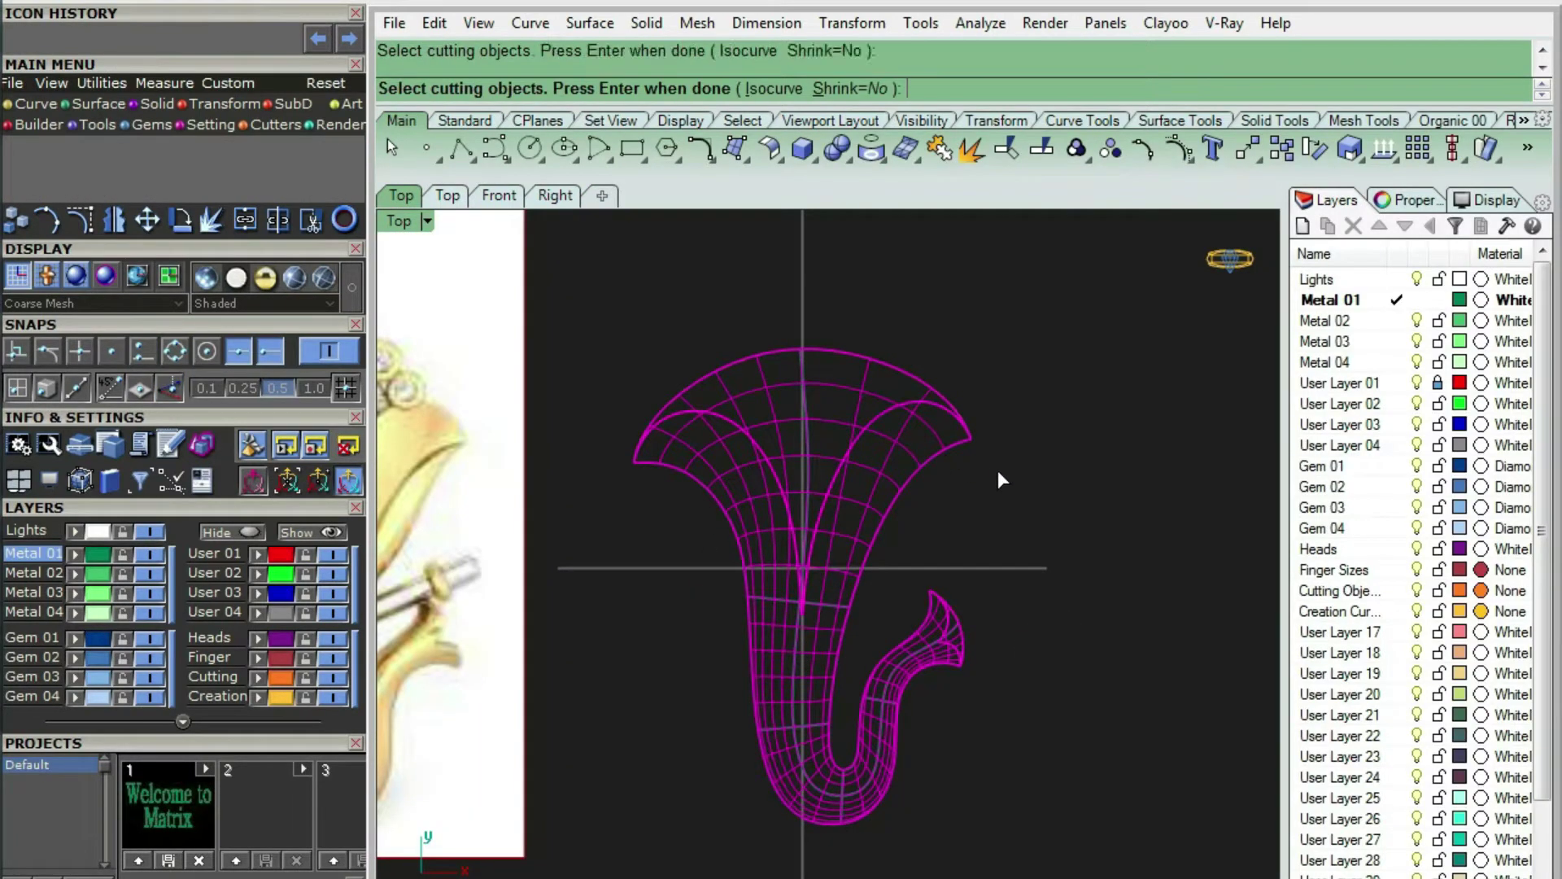
pyautogui.press('Return')
pyautogui.click(851, 422)
pyautogui.press('Delete')
# Extrude the trimmed body surface by a distance of -1
pyautogui.moveTo(905, 519); pyautogui.dragTo(793, 537, button='right')
pyautogui.scroll(2, 793, 537)
pyautogui.click(795, 544)
pyautogui.write('es')
pyautogui.press('Return')
pyautogui.write('-1')
pyautogui.press('Return')
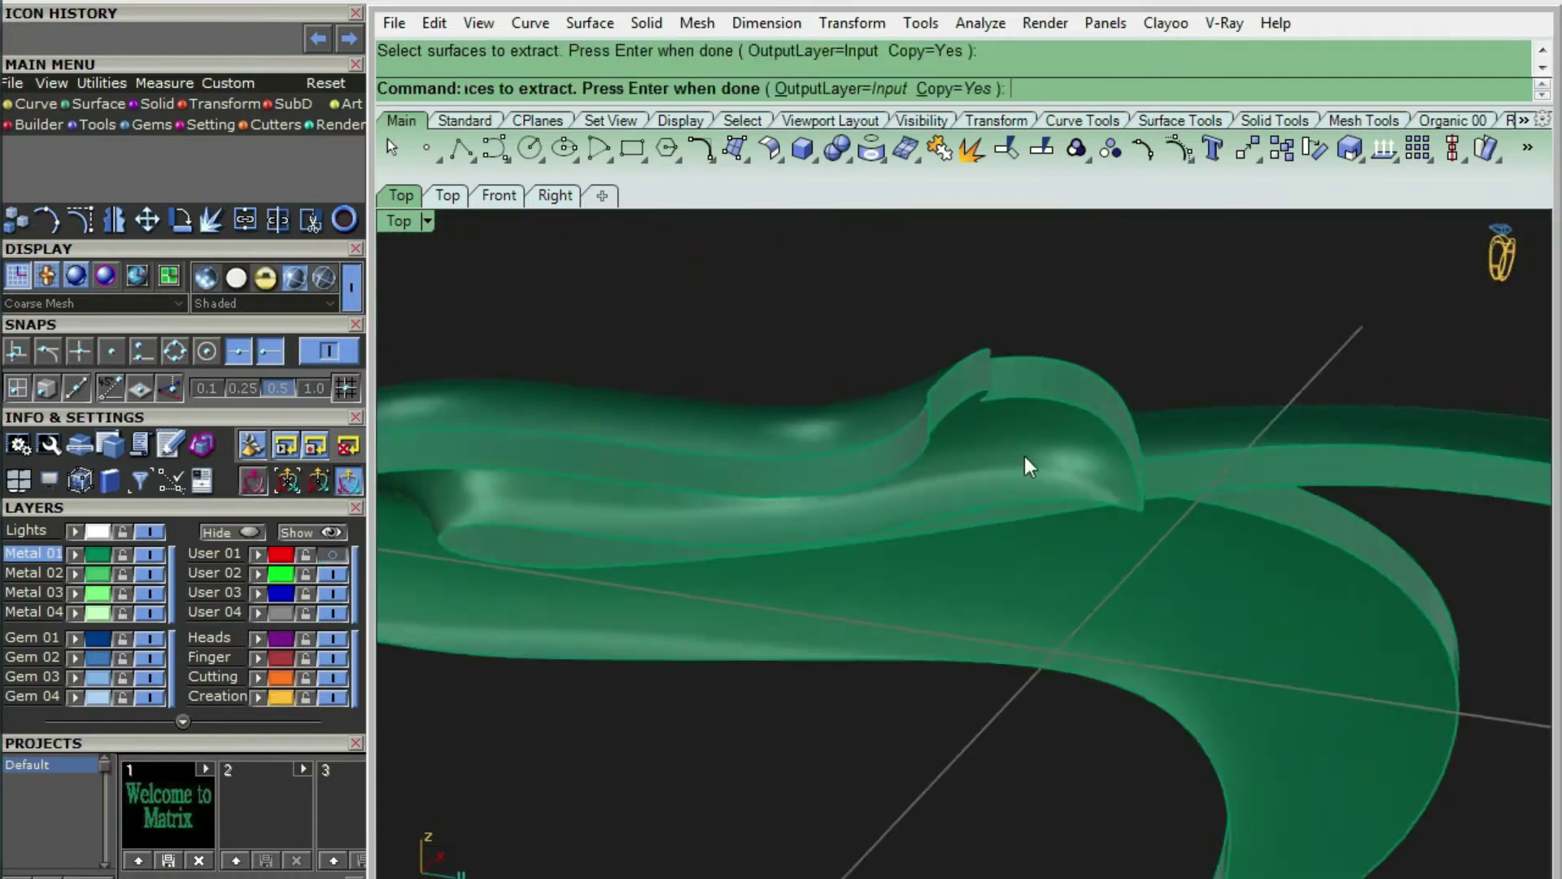
# Extract a copy of the body's surface and offset its closed outline by 0.5, changing the corner option
pyautogui.click(1028, 462)
pyautogui.press('Return')
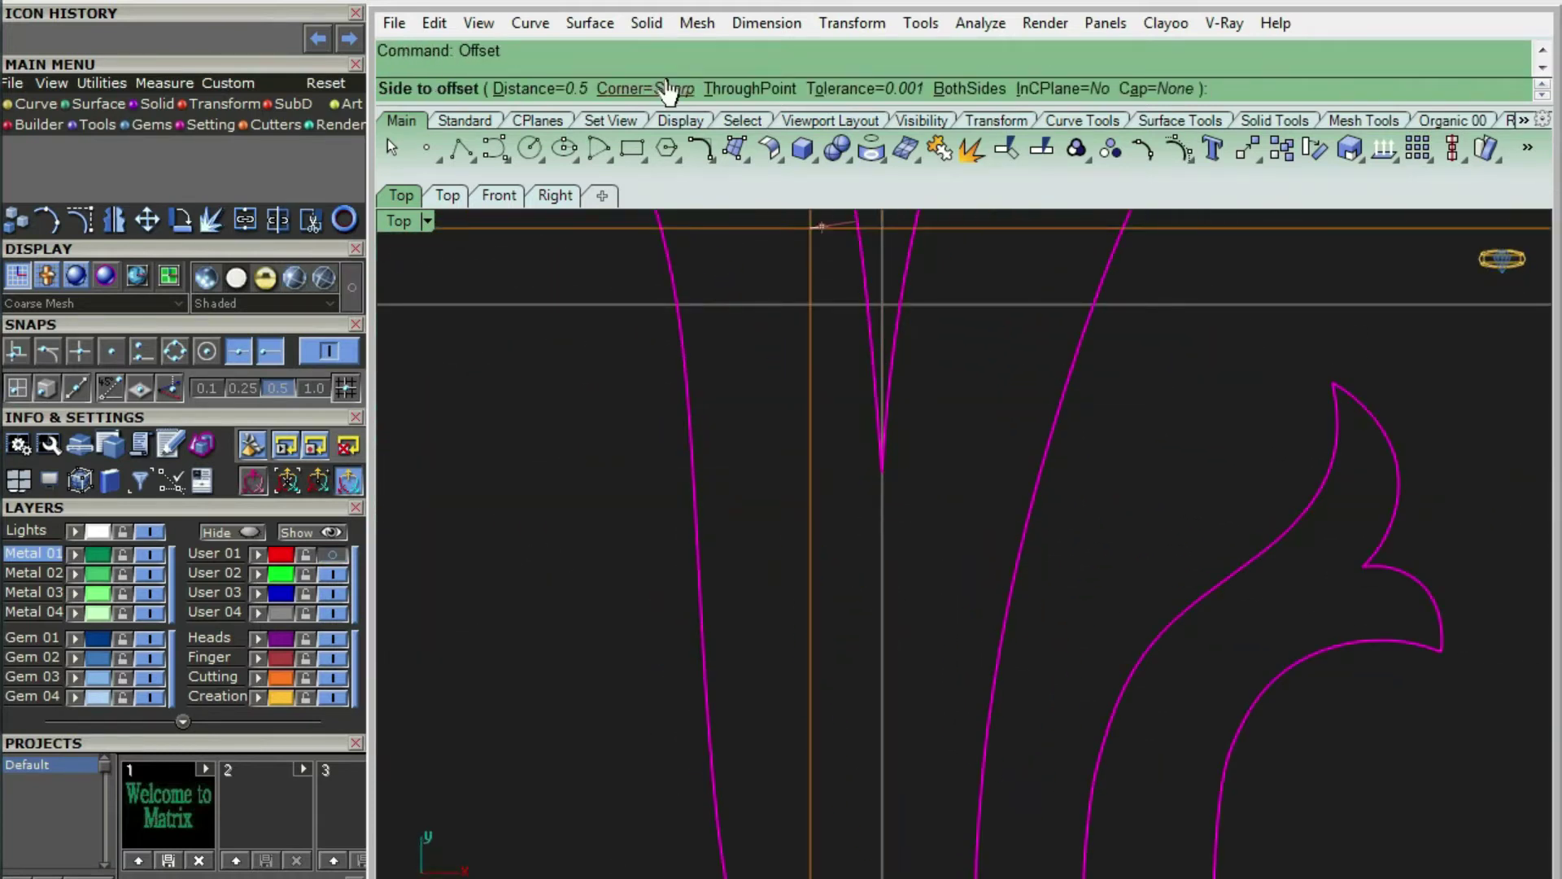
pyautogui.click(639, 88)
pyautogui.click(649, 89)
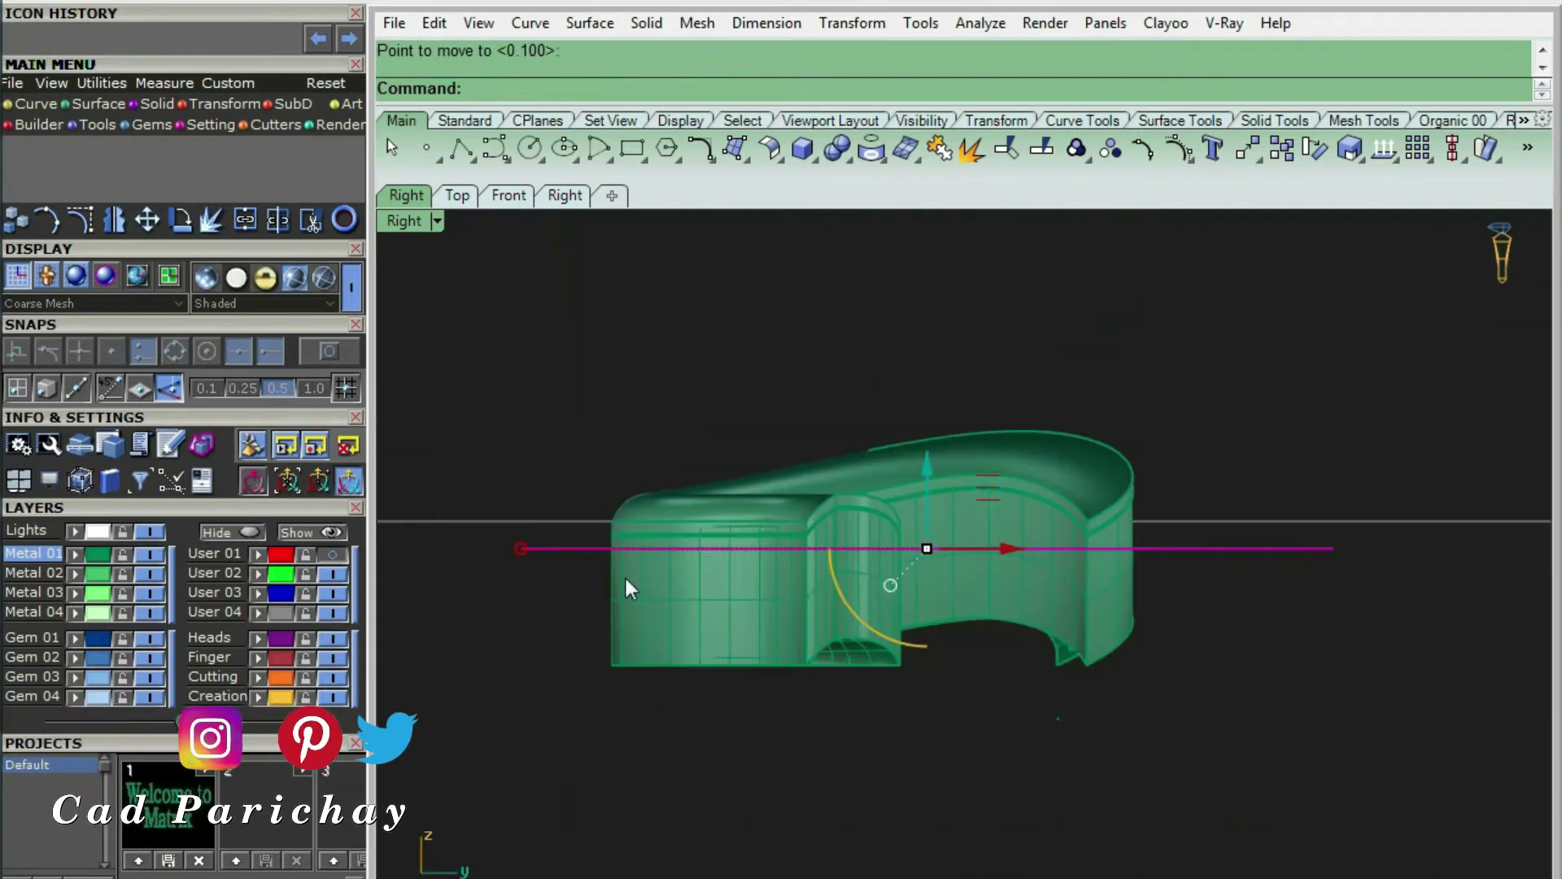
# Draw a rectangle in the side view from the horizontal line down across the body's lower part and delete the construction line
pyautogui.click(1181, 628)
pyautogui.click(1171, 548)
pyautogui.write('REC')
pyautogui.press('Return')
pyautogui.click(1169, 548)
pyautogui.click(568, 548)
pyautogui.click(567, 707)
pyautogui.press('Delete')
# Extrude the rectangle with ExtrudeCrv to make a cutter through the body
pyautogui.click(1171, 559)
pyautogui.hotkey('ctrl', 'F1')
pyautogui.write('ExtrudeCrv')
pyautogui.press('Return')
# Delete the two unneeded pieces around the body
pyautogui.click(931, 432)
pyautogui.press('Delete')
pyautogui.hotkey('ctrl', 'F1')
pyautogui.hotkey('ctrl', 'F4')
pyautogui.click(977, 512)
pyautogui.press('Delete')
pyautogui.moveTo(1248, 593); pyautogui.dragTo(822, 504, button='right')
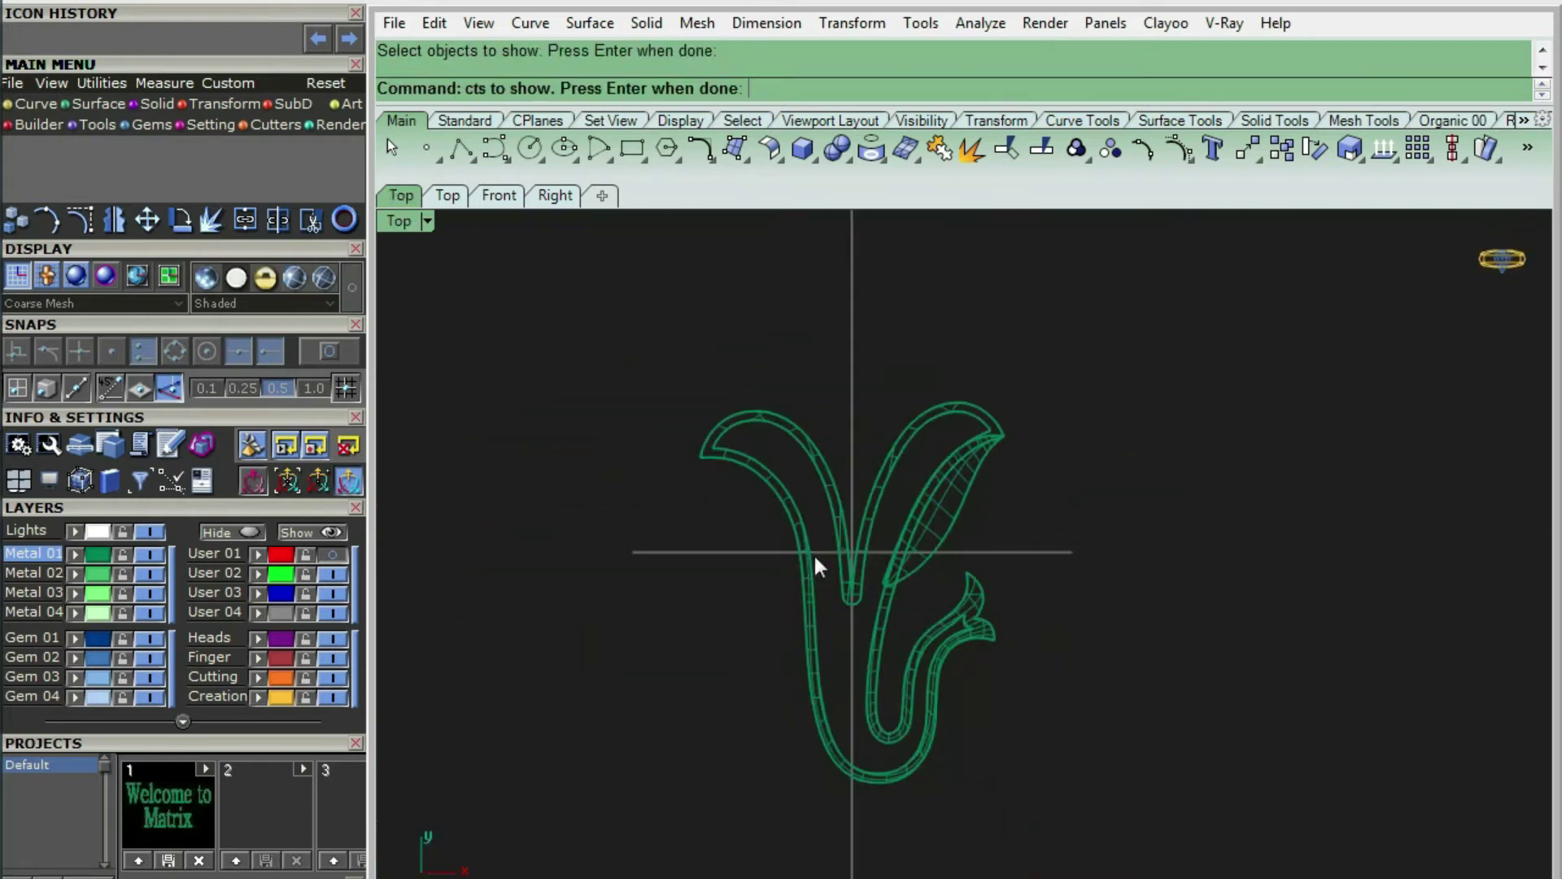
# Show the hidden objects and move the control points at the right leaf surface's tip and edge to reshape it
pyautogui.press('Return')
pyautogui.hotkey('ctrl', 'alt', 's')
pyautogui.moveTo(935, 480); pyautogui.dragTo(988, 616, button='right')
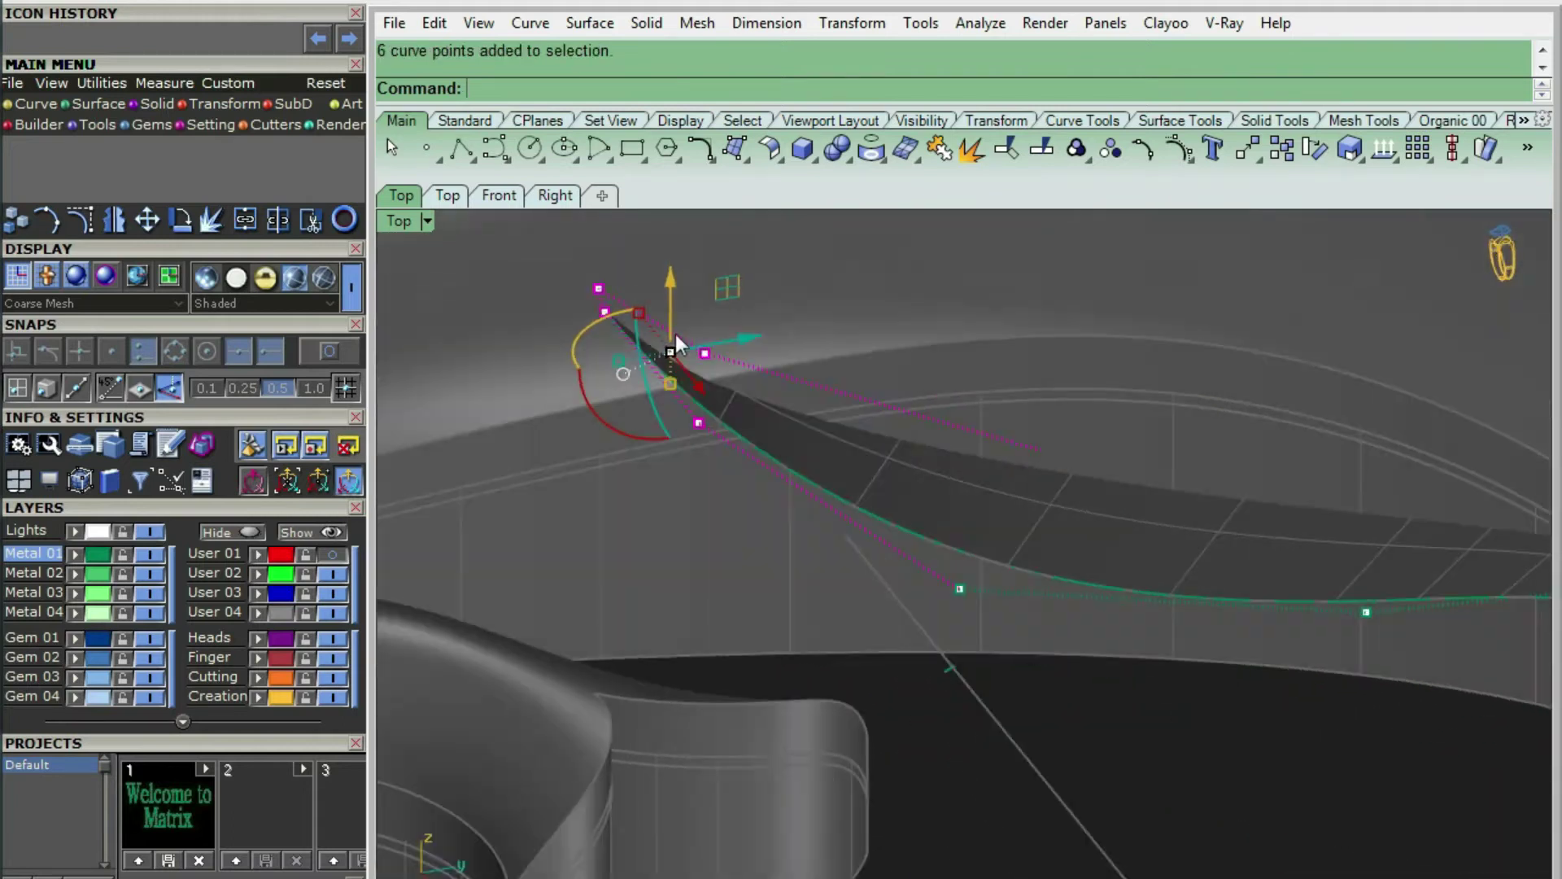
pyautogui.moveTo(678, 346); pyautogui.dragTo(674, 358)
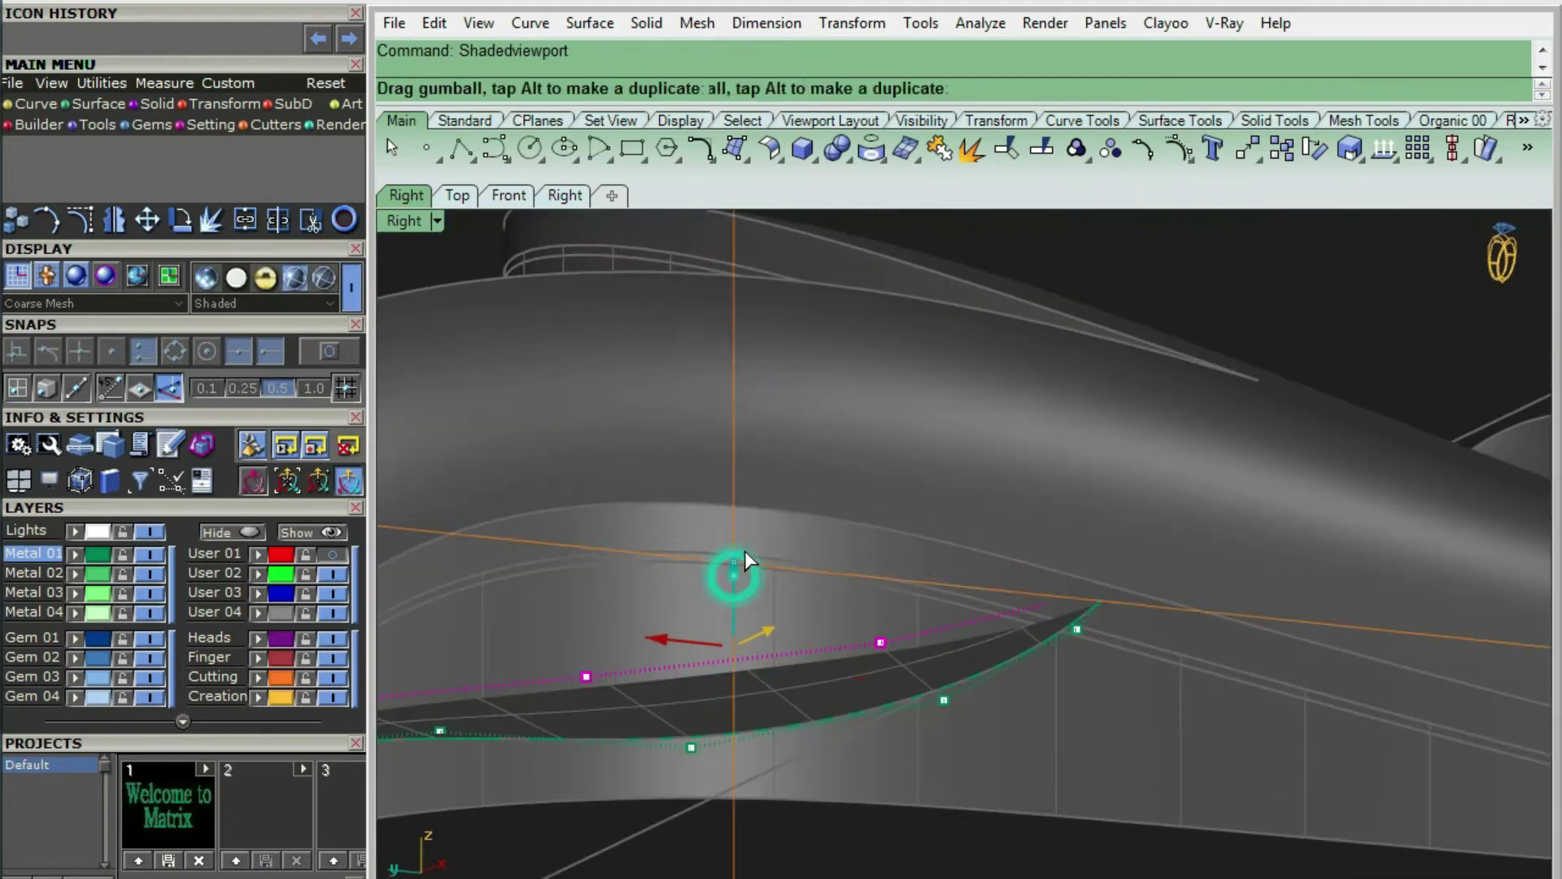
pyautogui.moveTo(744, 561); pyautogui.dragTo(972, 609)
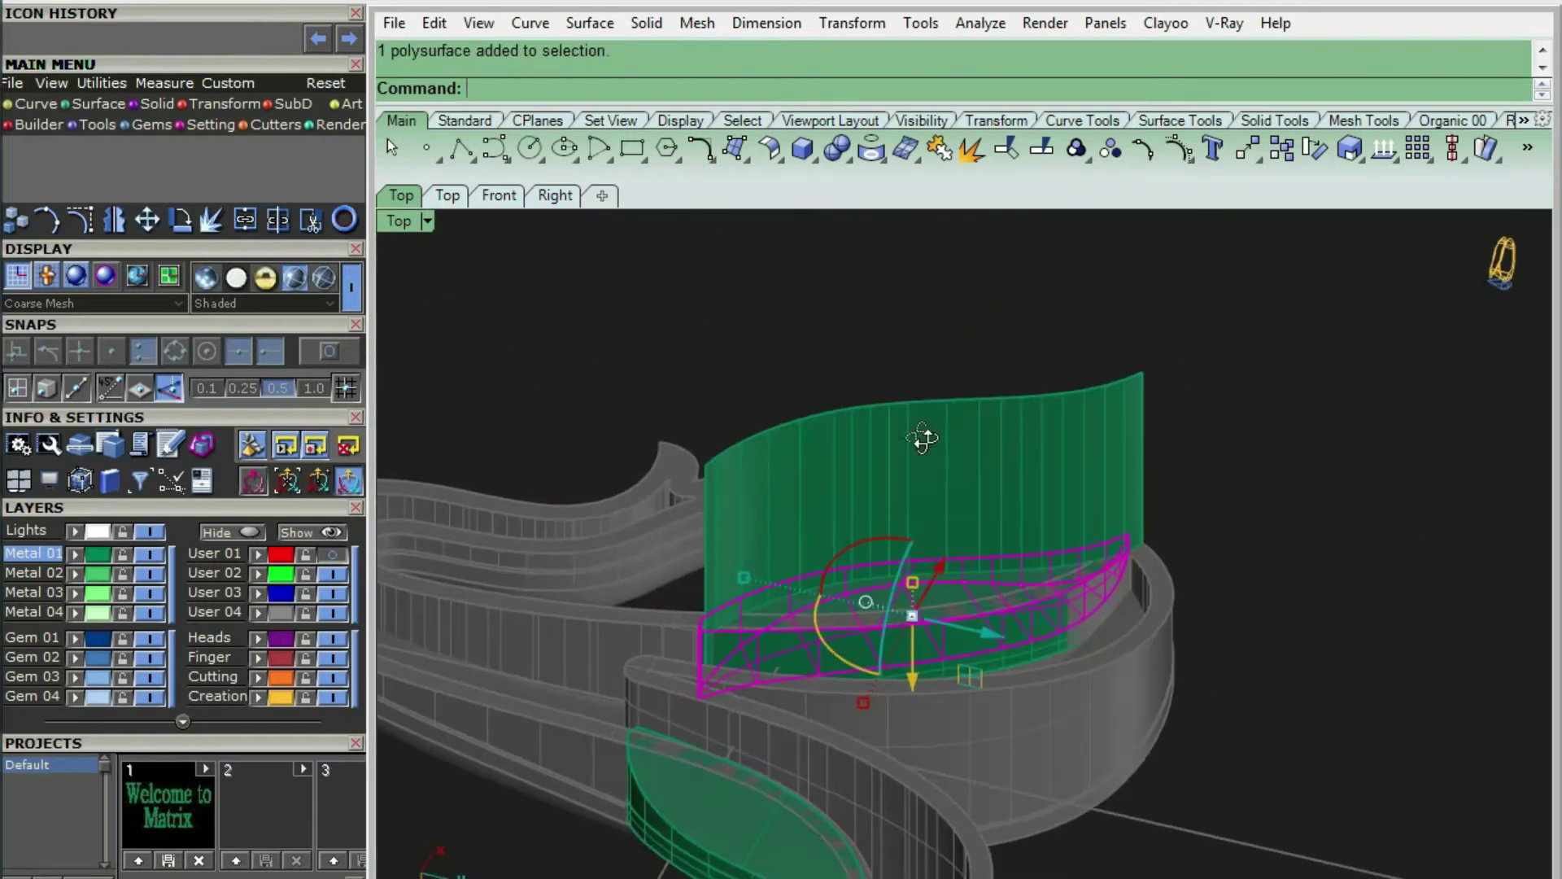
# Subtract the tall curved extrusion from the selected leaf solid with BooleanDifference
pyautogui.write('BooleanDifference')
pyautogui.press('Return')
pyautogui.click(952, 486)
pyautogui.press('Return')
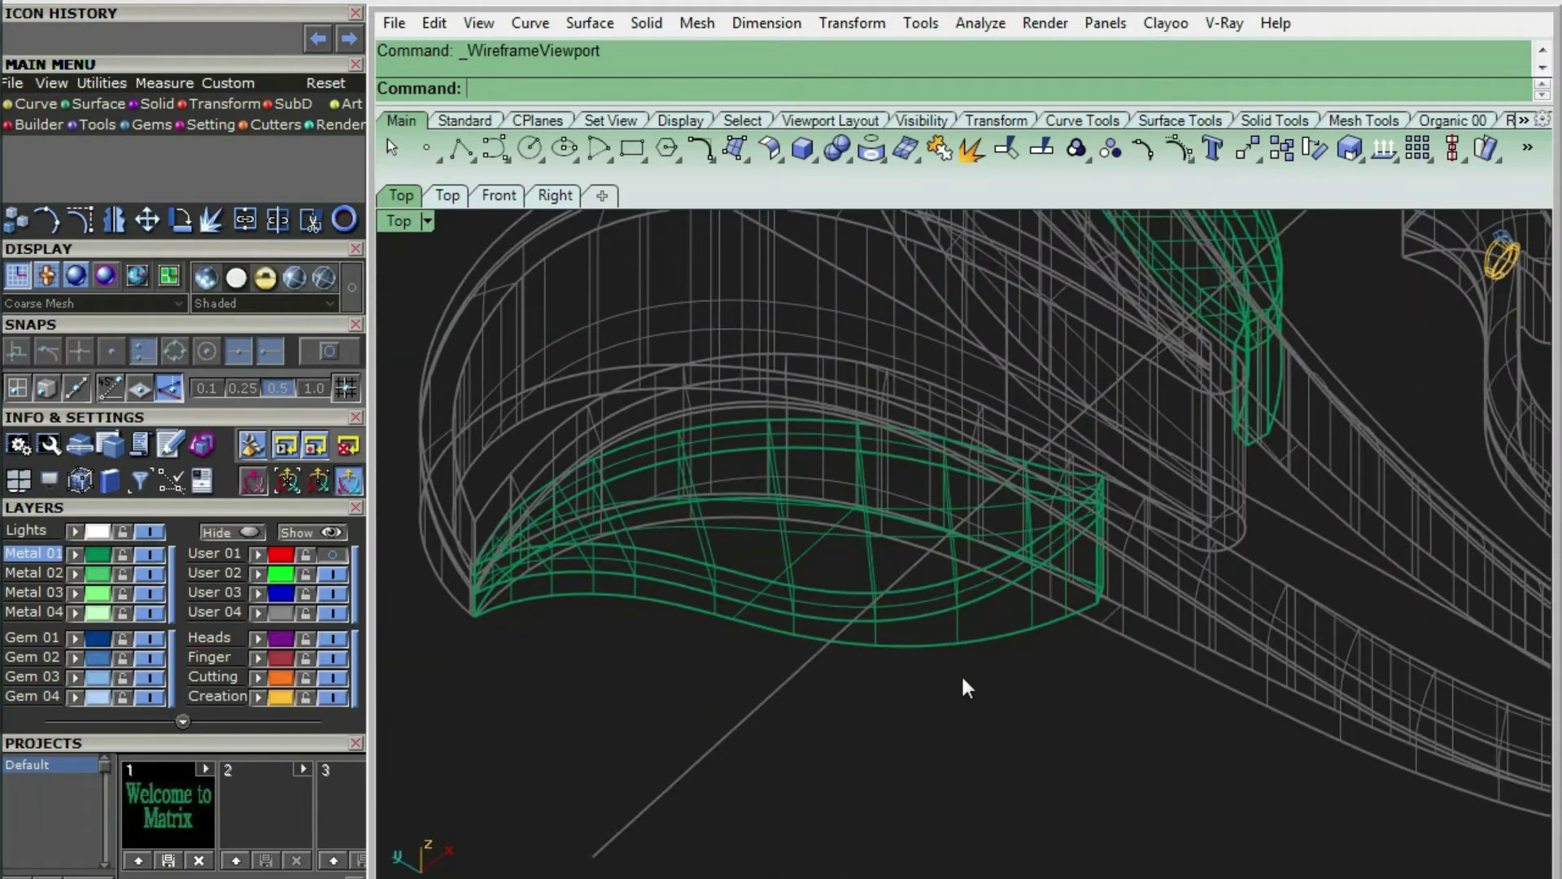
# Select the other leaf's outer bottom edge curve and offset it inward
pyautogui.click(957, 647)
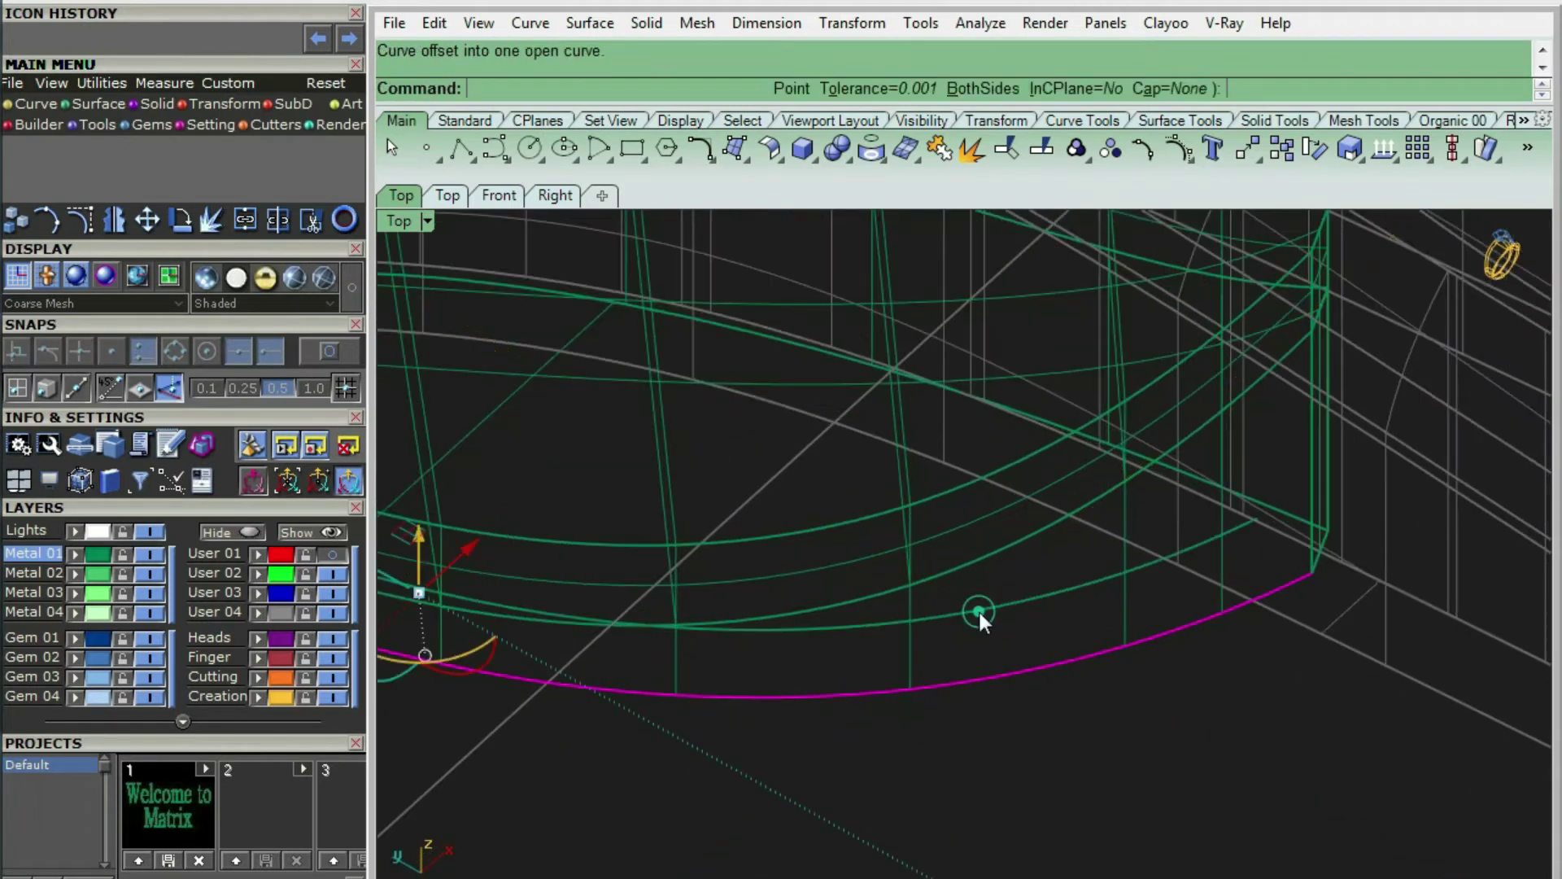
# Delete the leaf's original edge curve and extend the ends of the offset curve past the leaf tips with the Arc type
pyautogui.press('Delete')
pyautogui.click(529, 23)
pyautogui.moveTo(588, 484)
pyautogui.click(808, 534)
pyautogui.click(1245, 530)
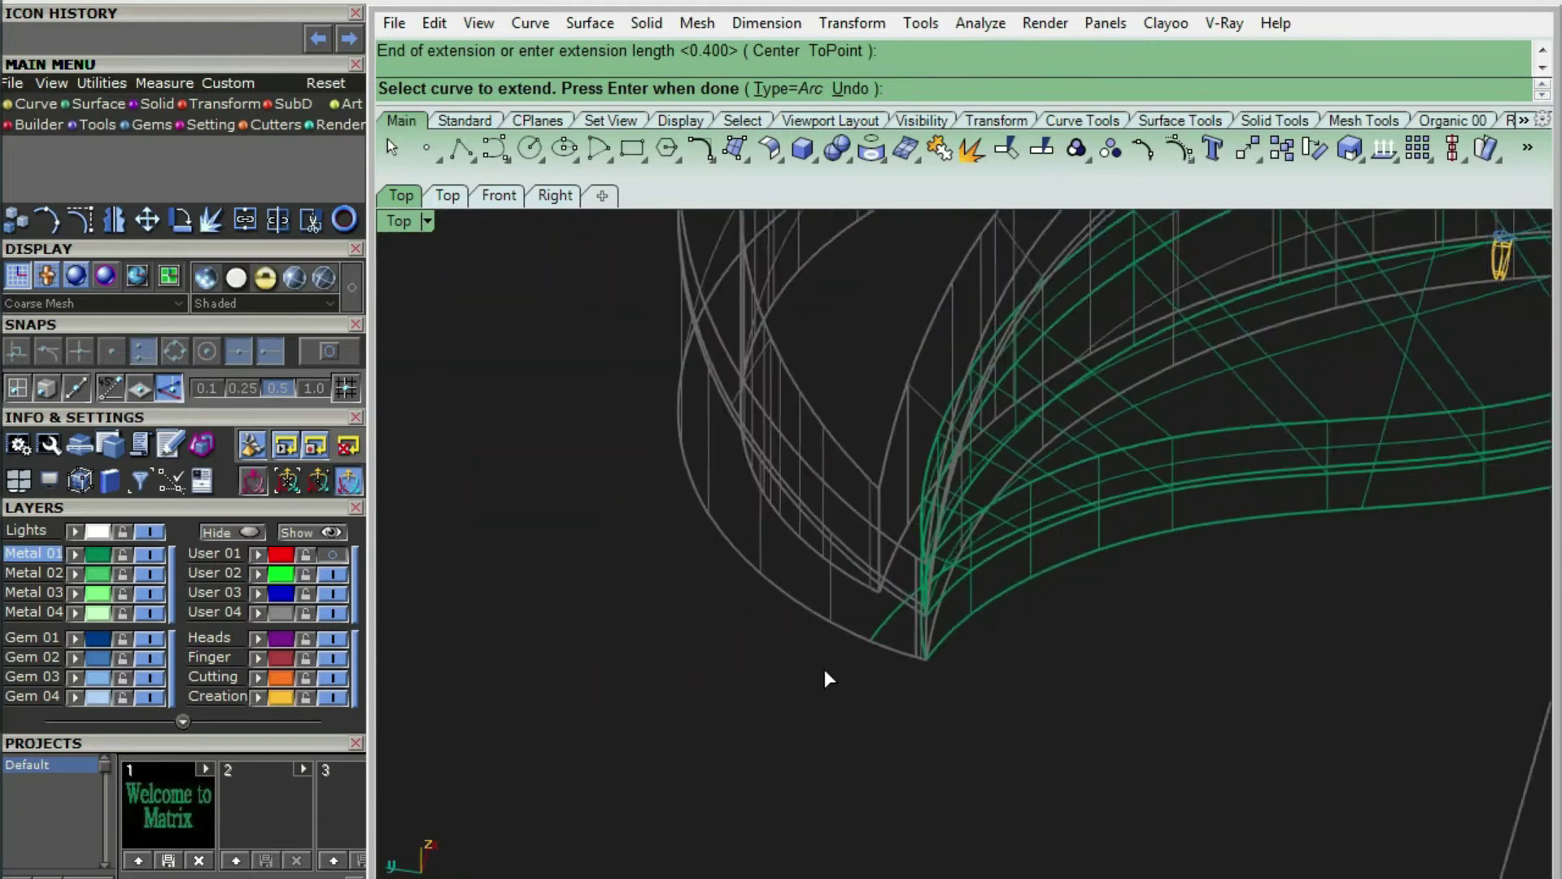
pyautogui.press('Return')
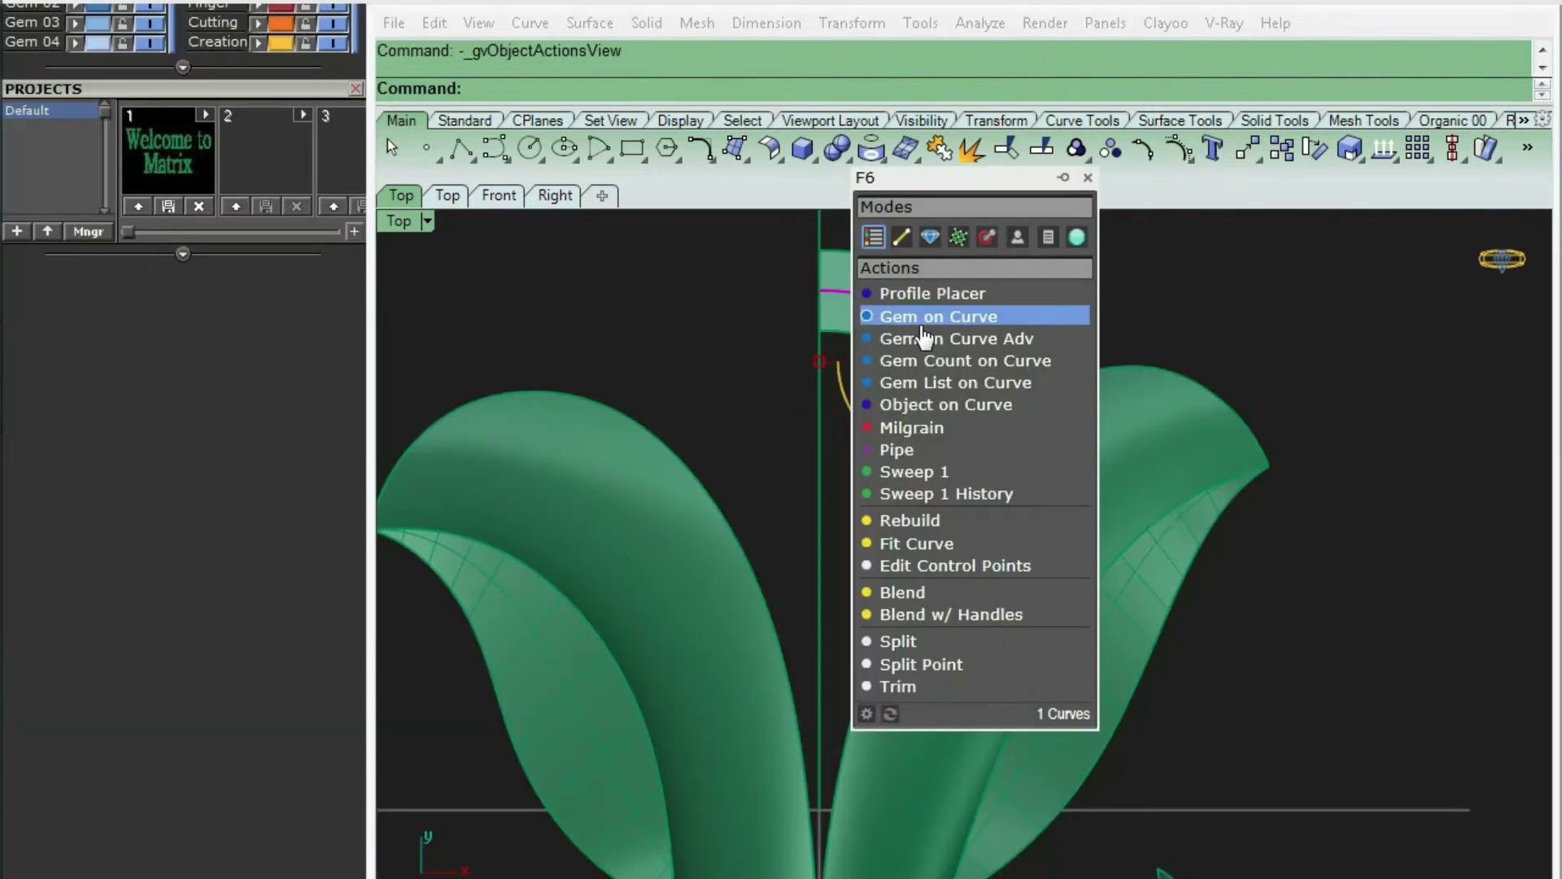
# Lay round gems along the top arch's curve with Gem on Curve, orient them to the arch surface and reduce their size to fit
pyautogui.click(923, 324)
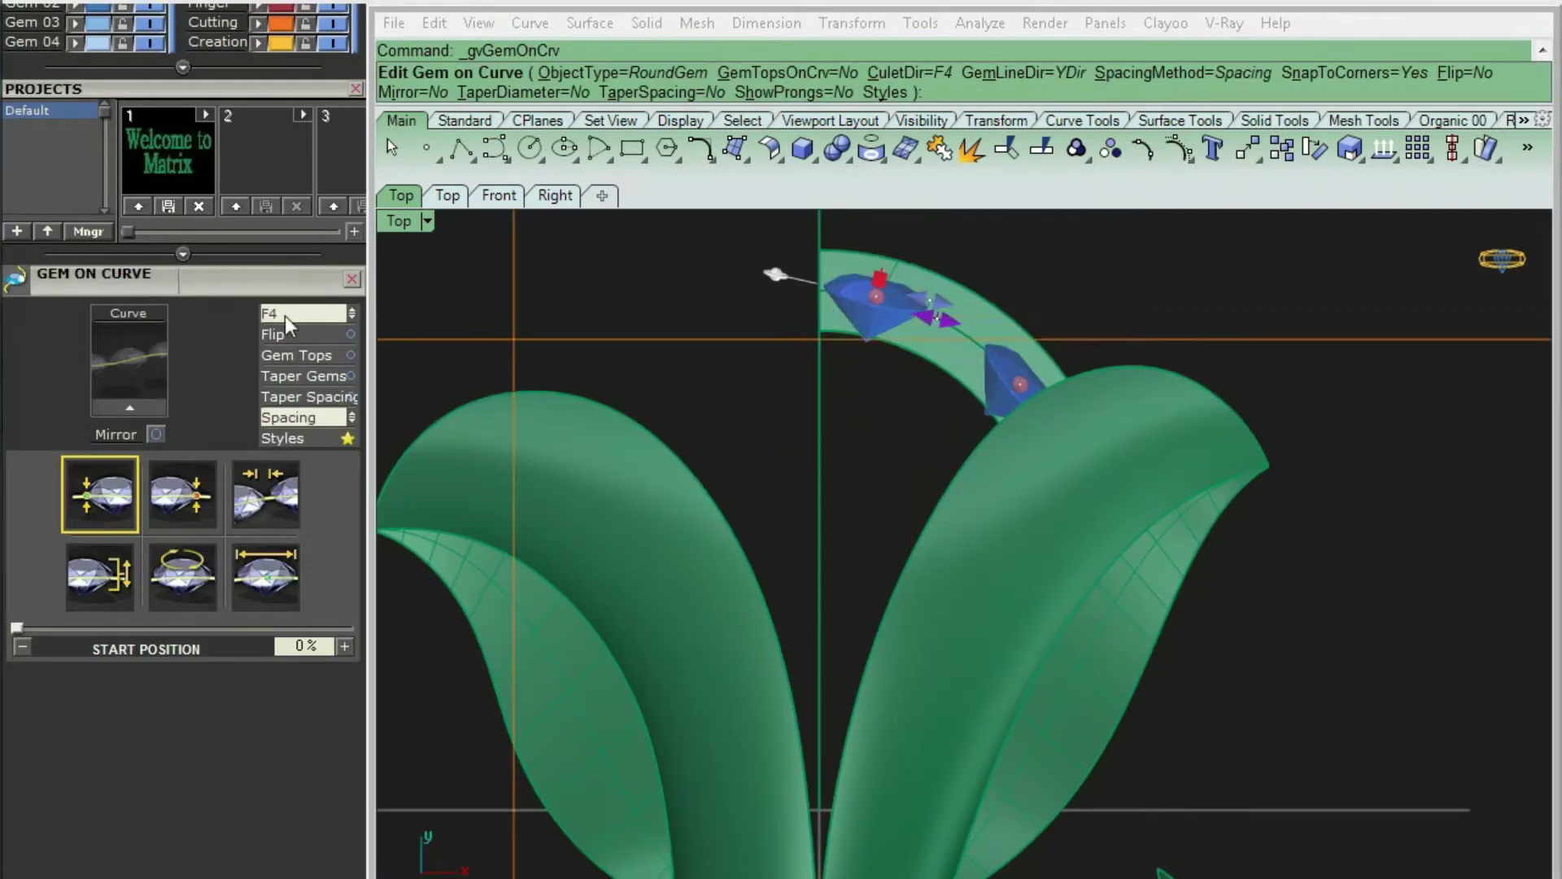
pyautogui.click(902, 340)
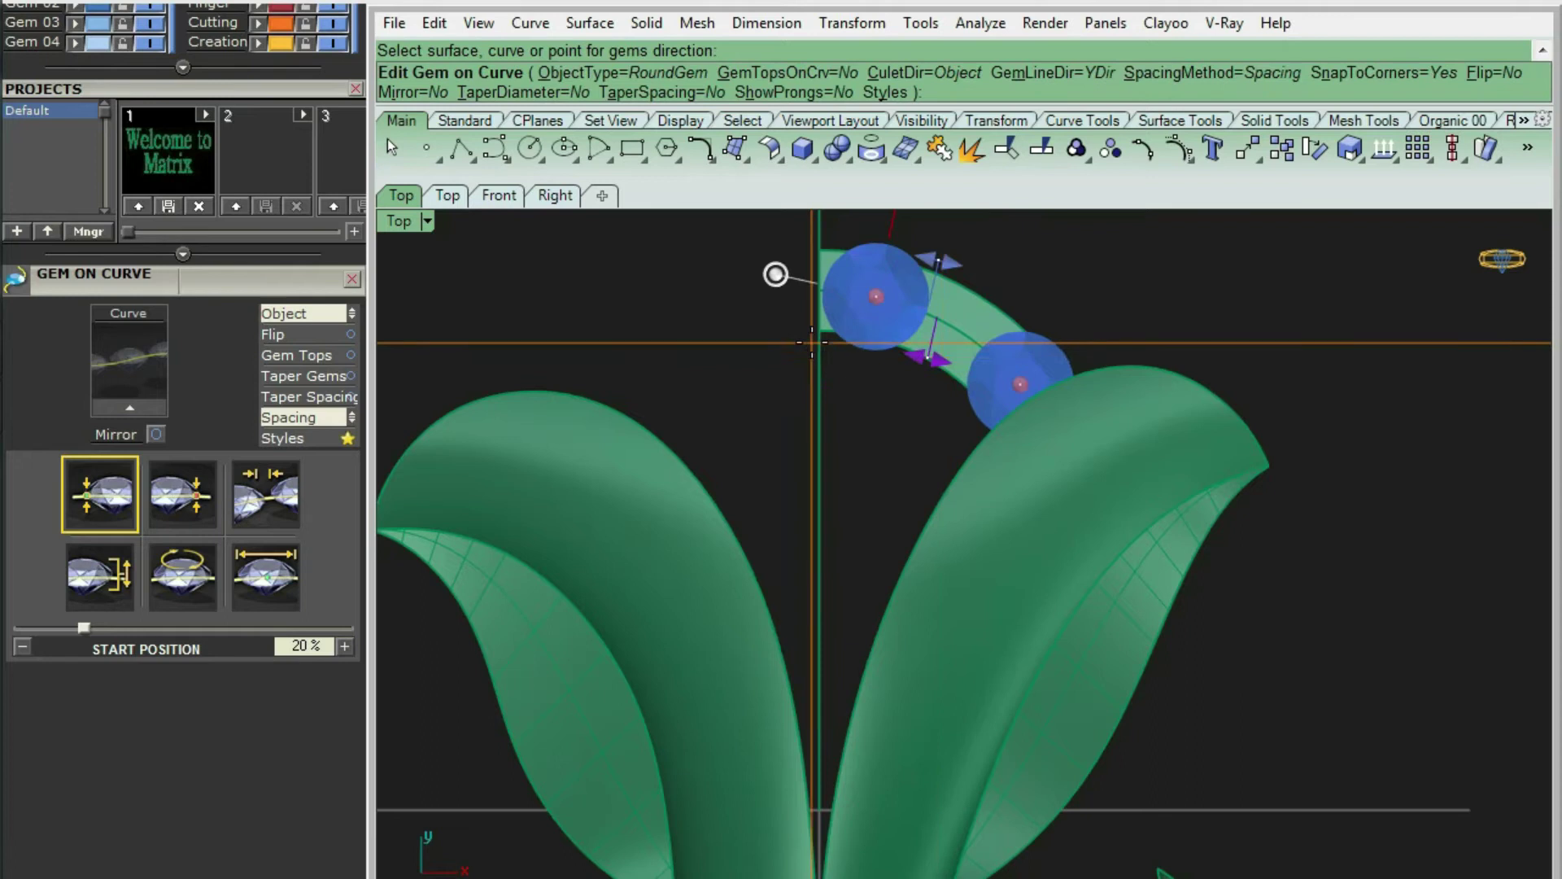
pyautogui.scroll(4, 739, 569)
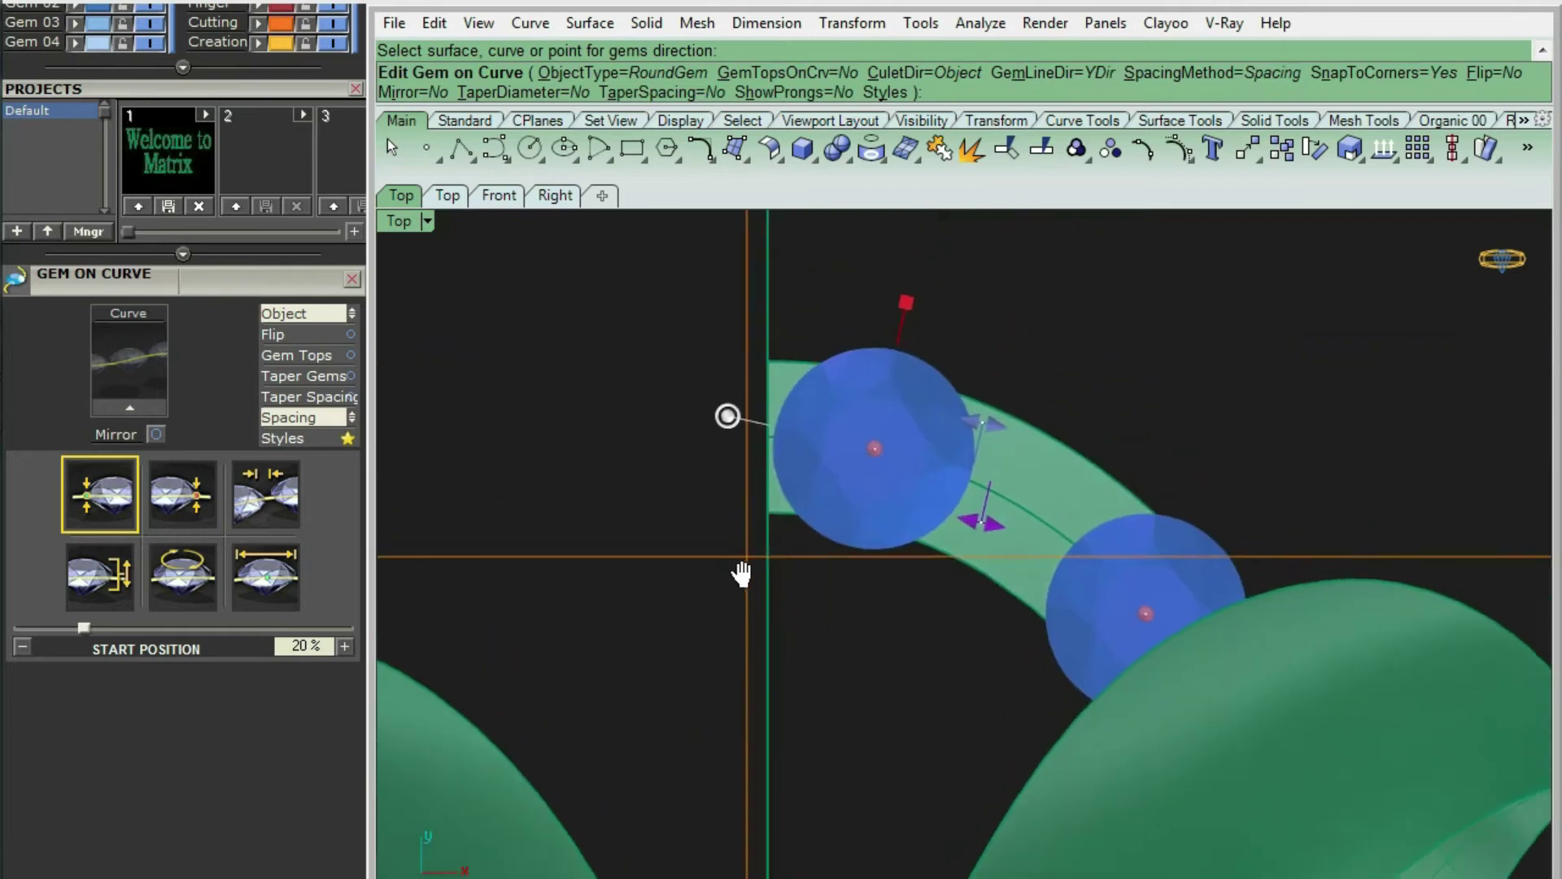
pyautogui.click(257, 588)
pyautogui.press('Return')
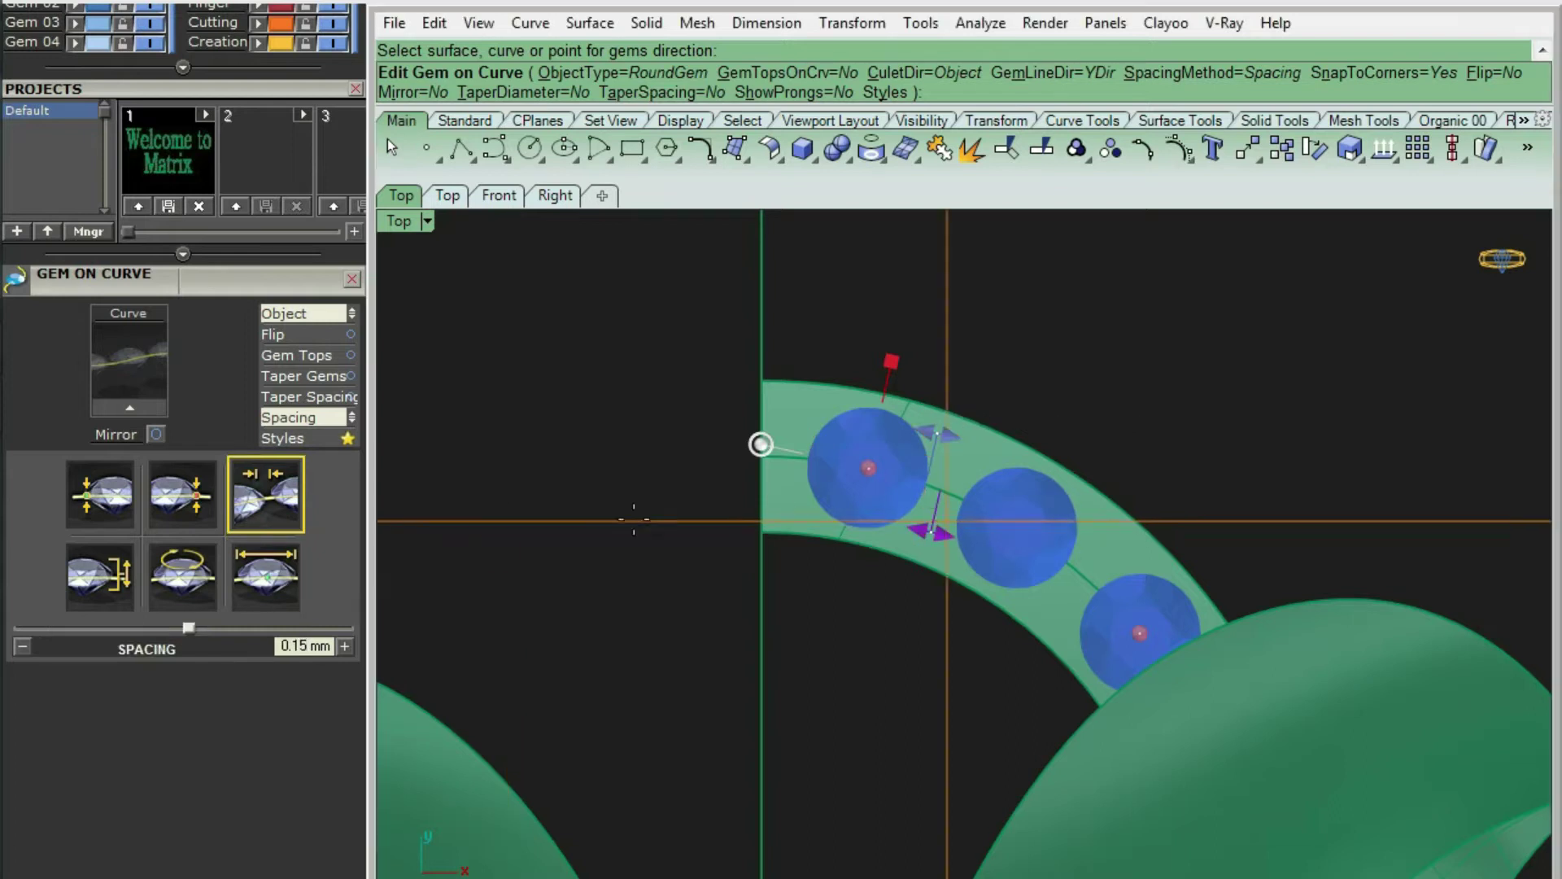
# Use fixed spacing of 0.13 mm with the start position at 0% on the arch's centre line, and create the gems
pyautogui.click(303, 416)
pyautogui.moveTo(869, 472); pyautogui.dragTo(731, 454)
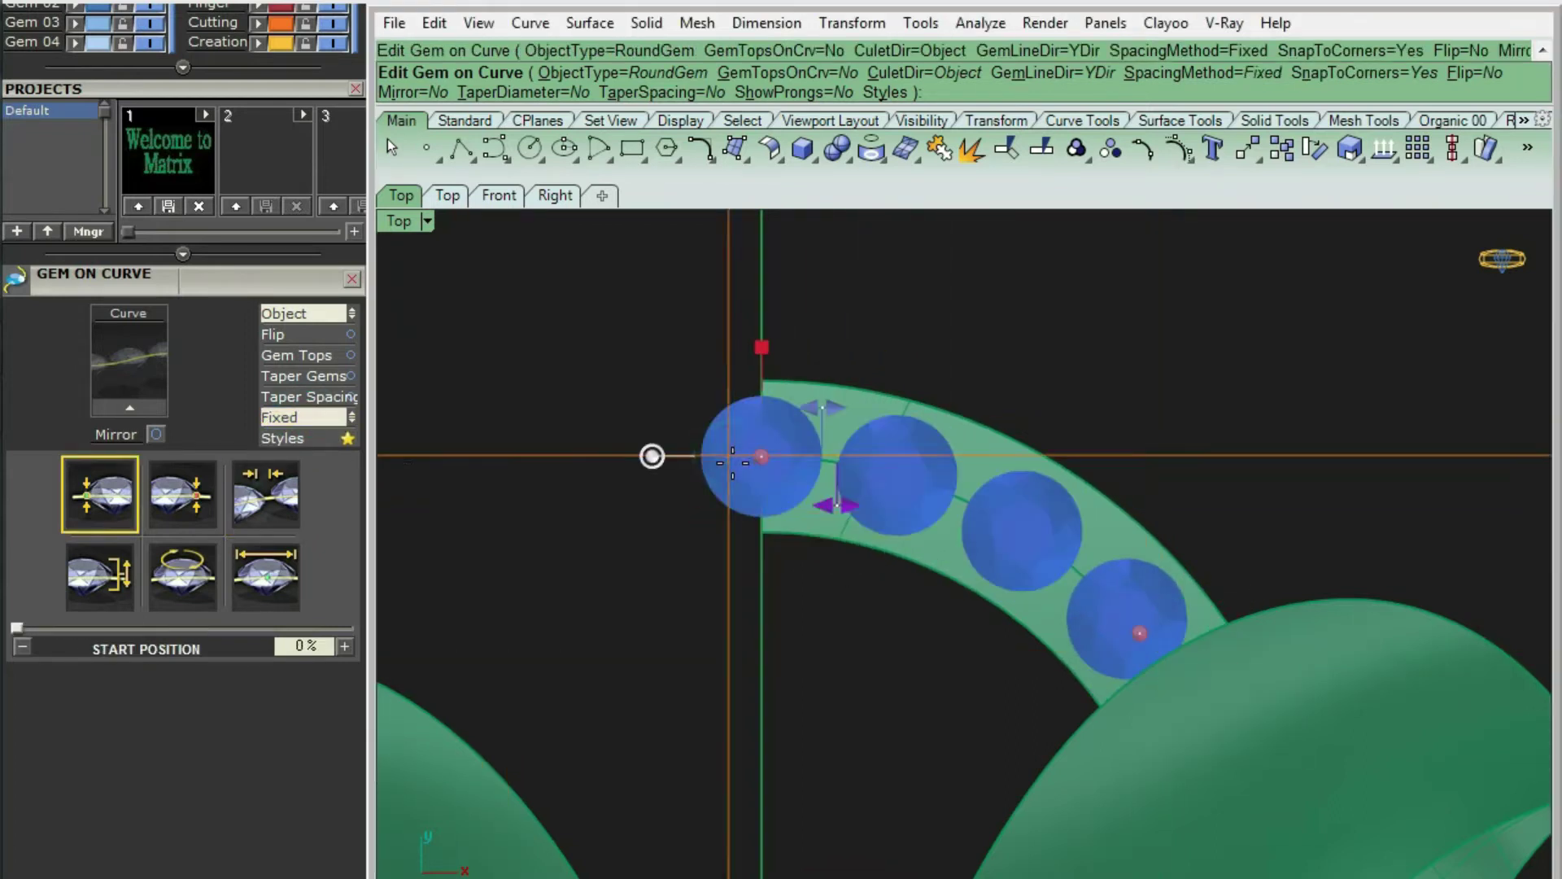
pyautogui.click(265, 499)
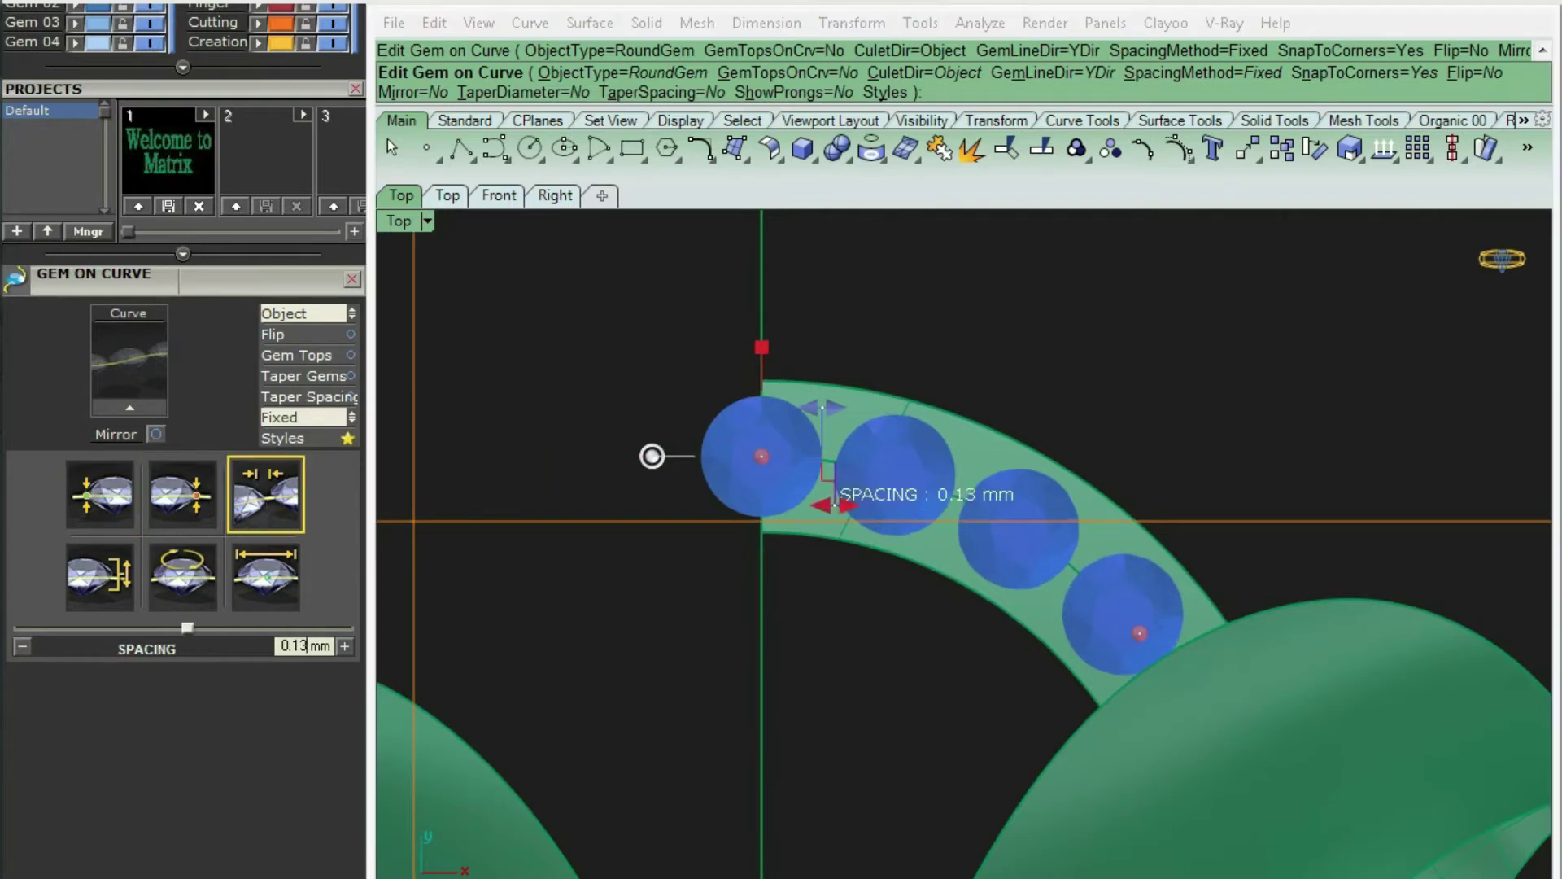
pyautogui.scroll(2, 805, 470)
pyautogui.moveTo(790, 666); pyautogui.dragTo(646, 561, button='right')
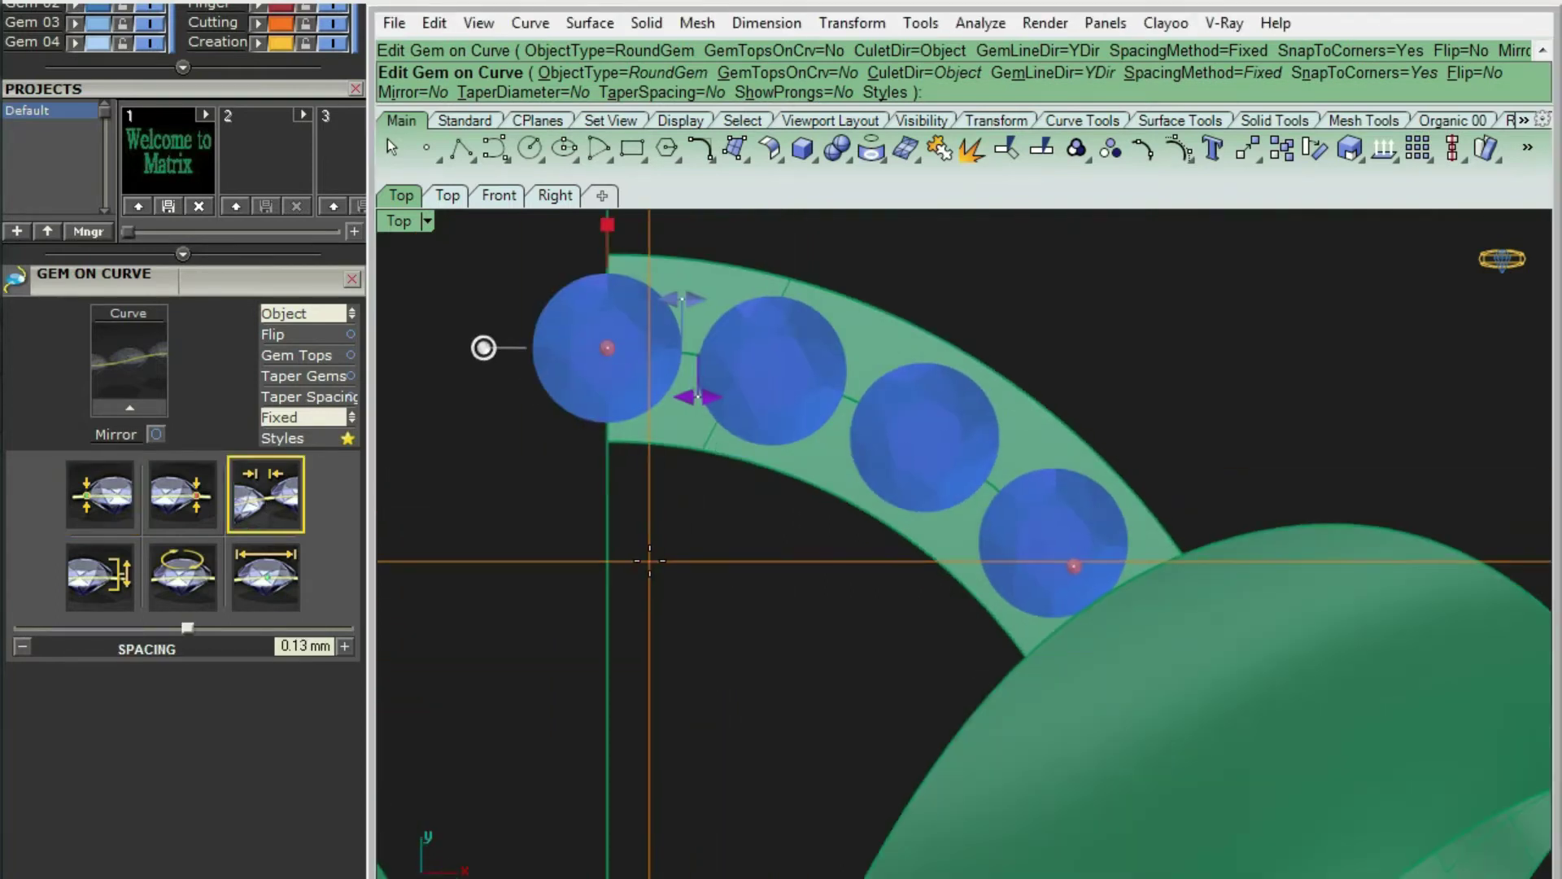
pyautogui.press('Return')
# Mirror the three gems beside the centre gem onto the arch's other half and group the arch gems
pyautogui.scroll(-5, 796, 452)
pyautogui.keyDown('ctrl'); pyautogui.click(796, 454); pyautogui.keyUp('ctrl')
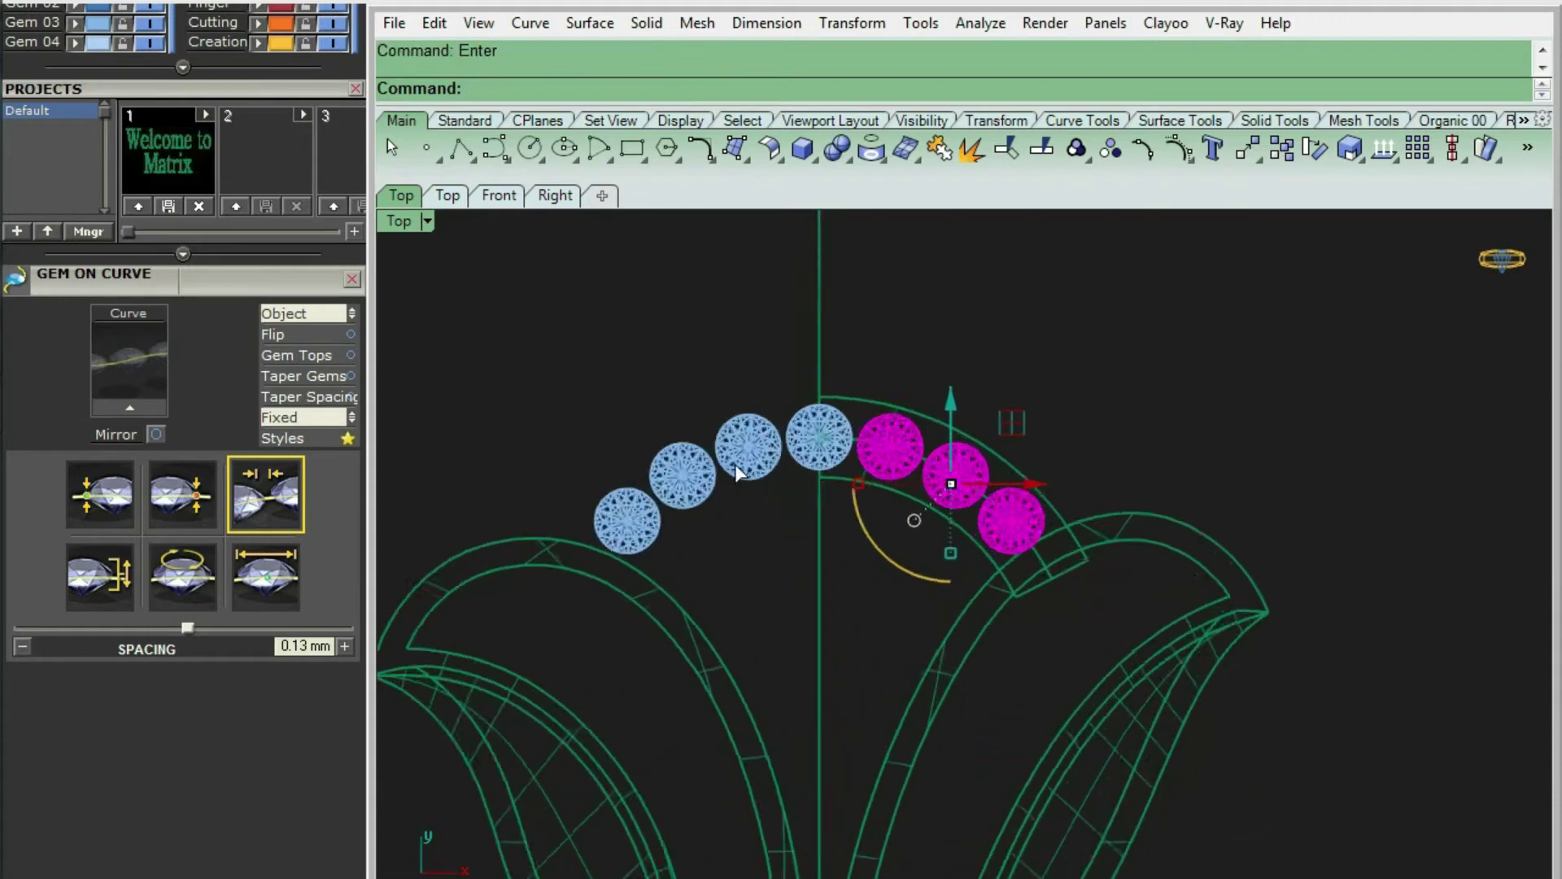
pyautogui.scroll(3, 611, 463)
pyautogui.hotkey('ctrl', 'g')
pyautogui.scroll(-5, 824, 382)
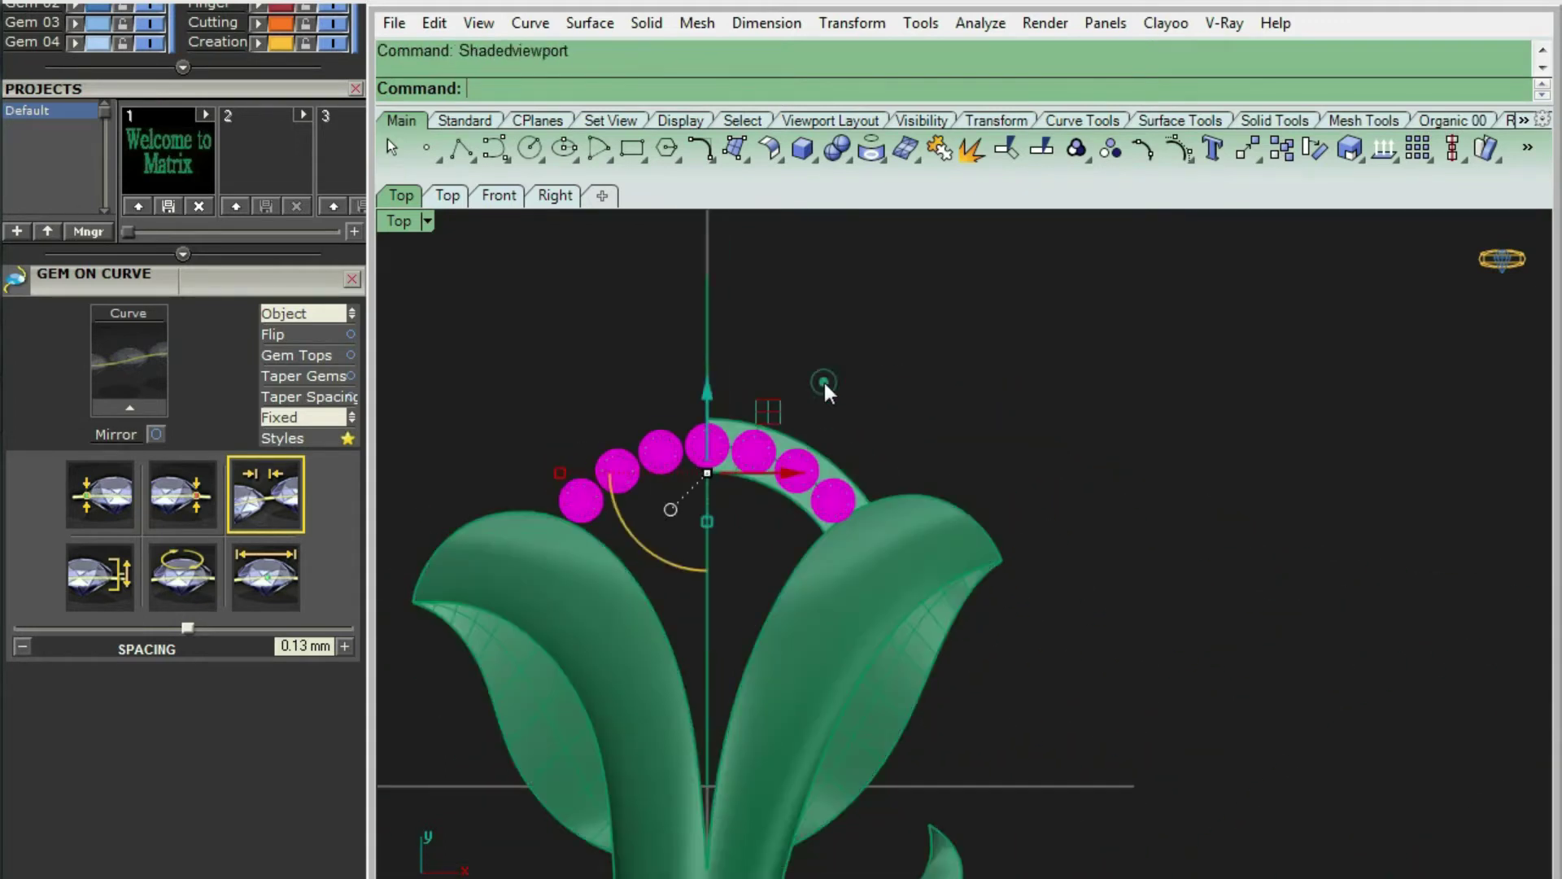
# Add two shared prongs between the arch gems with a large prong diameter of 0.54 mm and adjust the prong height
pyautogui.press('F6')
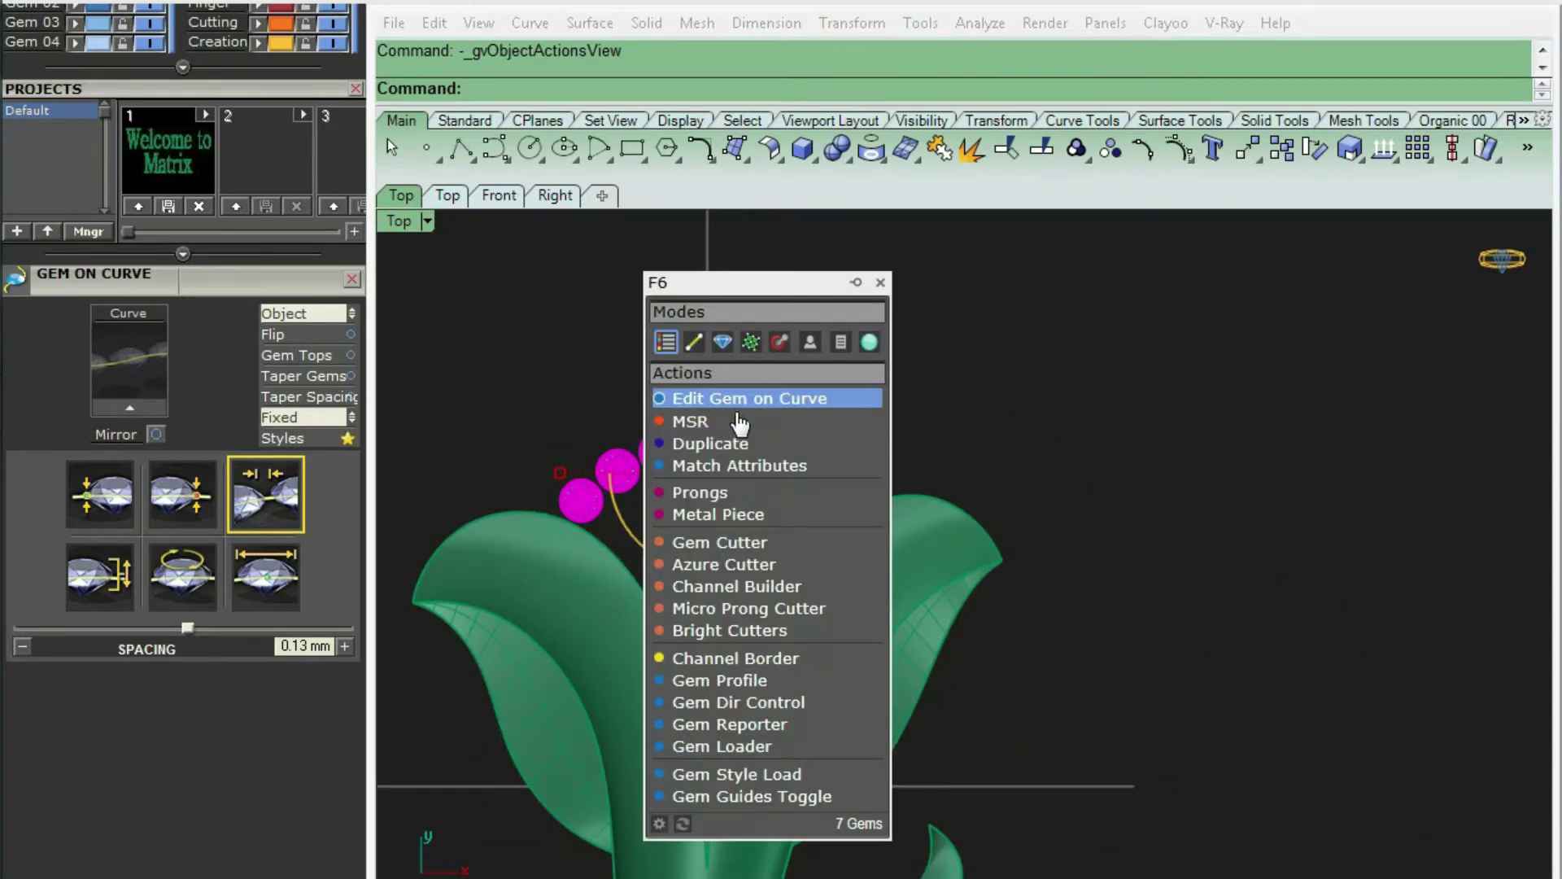
pyautogui.click(679, 489)
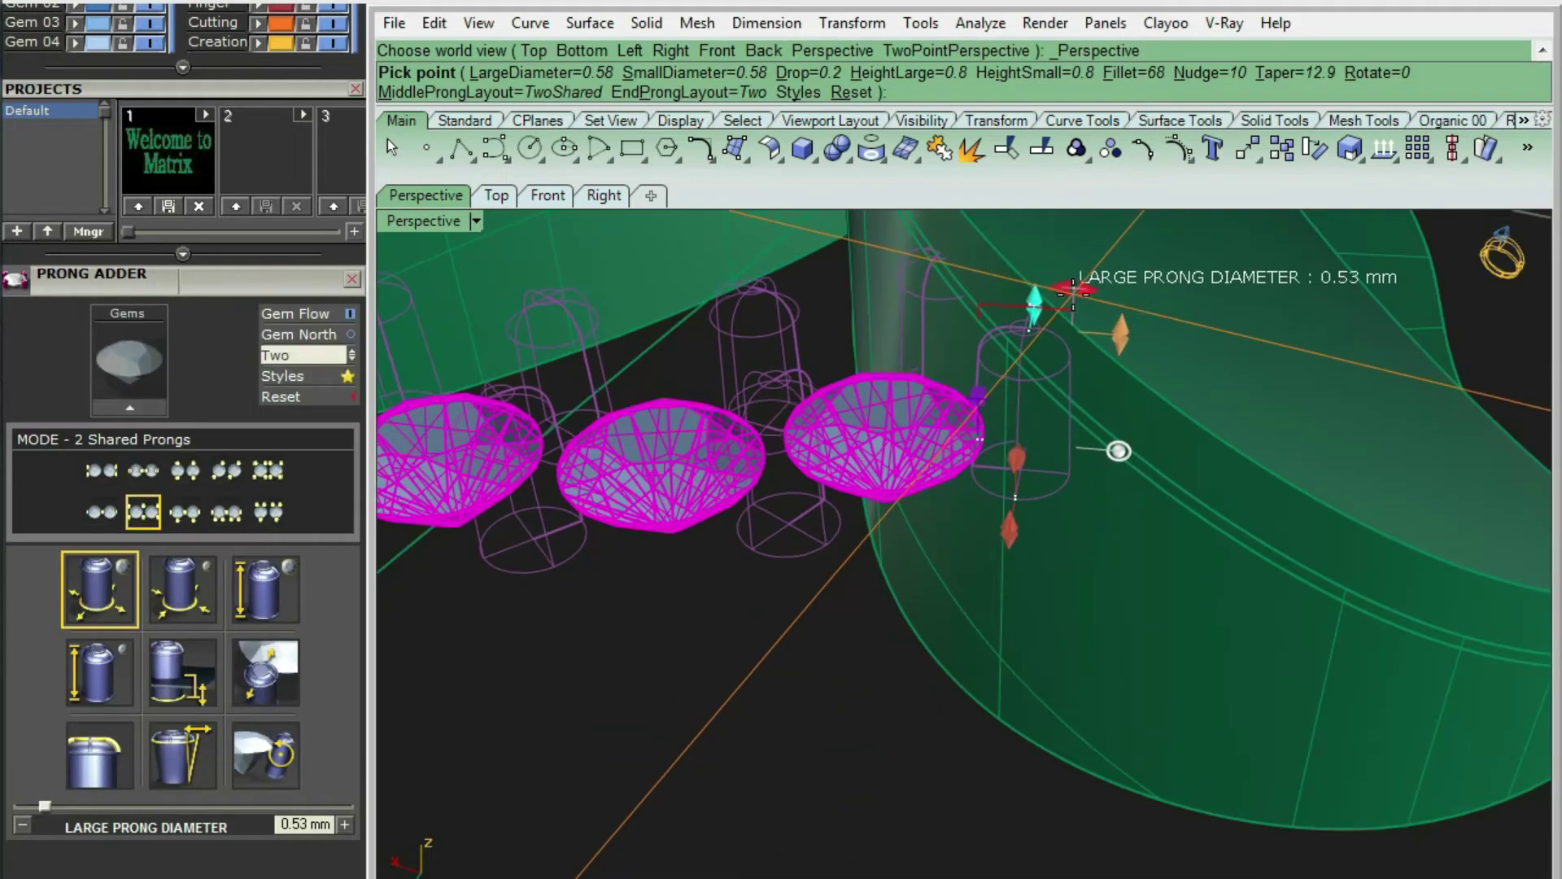
pyautogui.moveTo(1069, 296); pyautogui.dragTo(1066, 295)
pyautogui.moveTo(756, 443)
pyautogui.mouseDown(button='right')
pyautogui.moveTo(774, 496)
pyautogui.moveTo(812, 367)
pyautogui.mouseUp(button='right')
pyautogui.moveTo(1106, 267); pyautogui.dragTo(1106, 325)
pyautogui.moveTo(1106, 325); pyautogui.dragTo(864, 474, button='right')
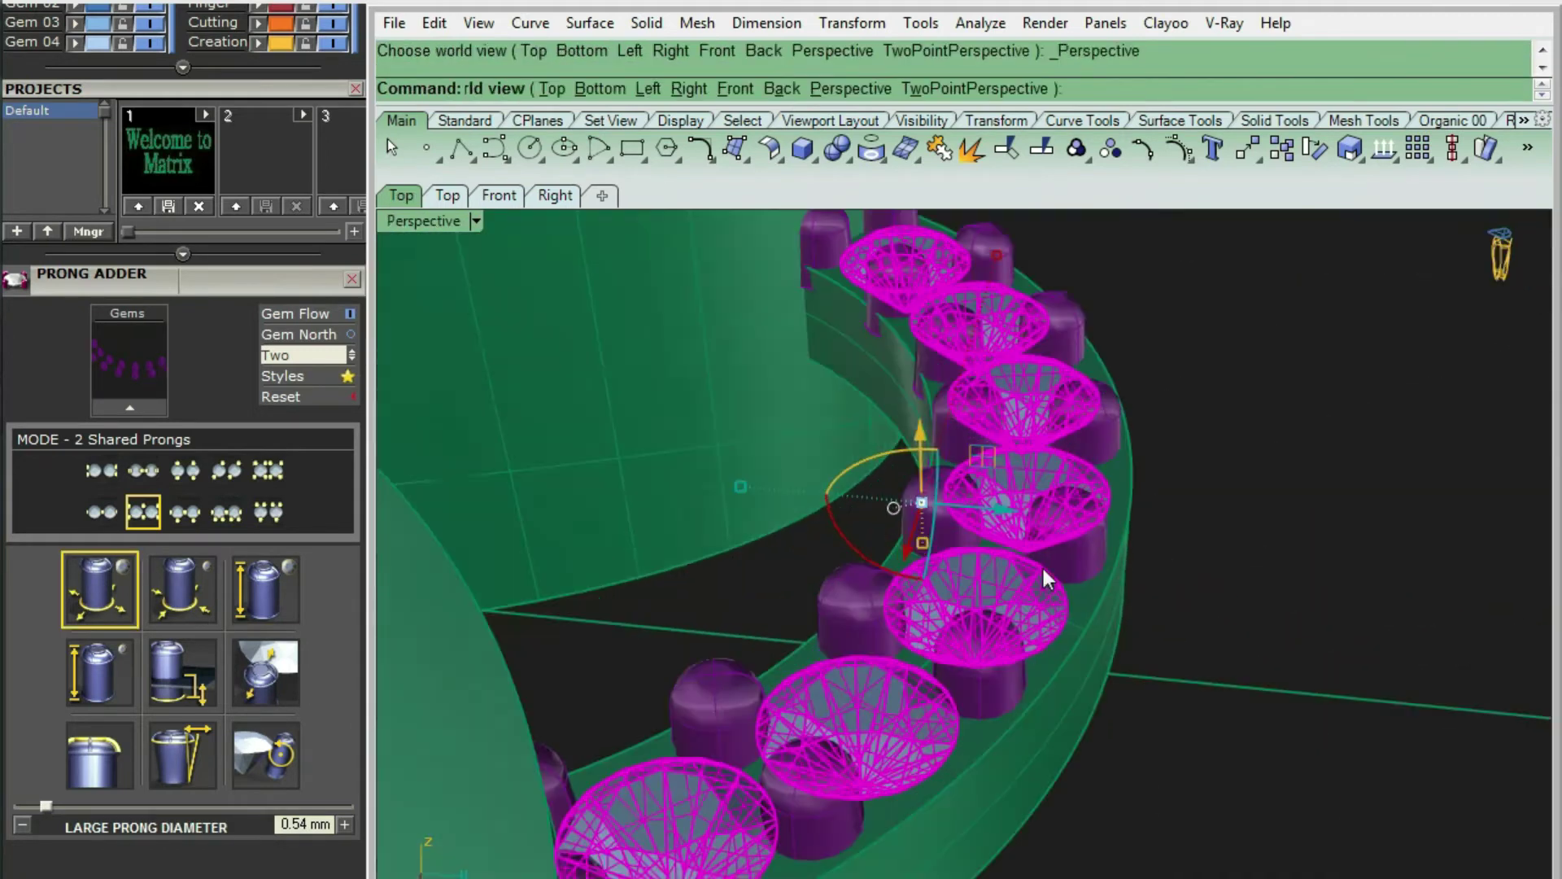
# Create gem cutters for the arch gems with a lower depth of -256% so they pass through the band
pyautogui.press('F6')
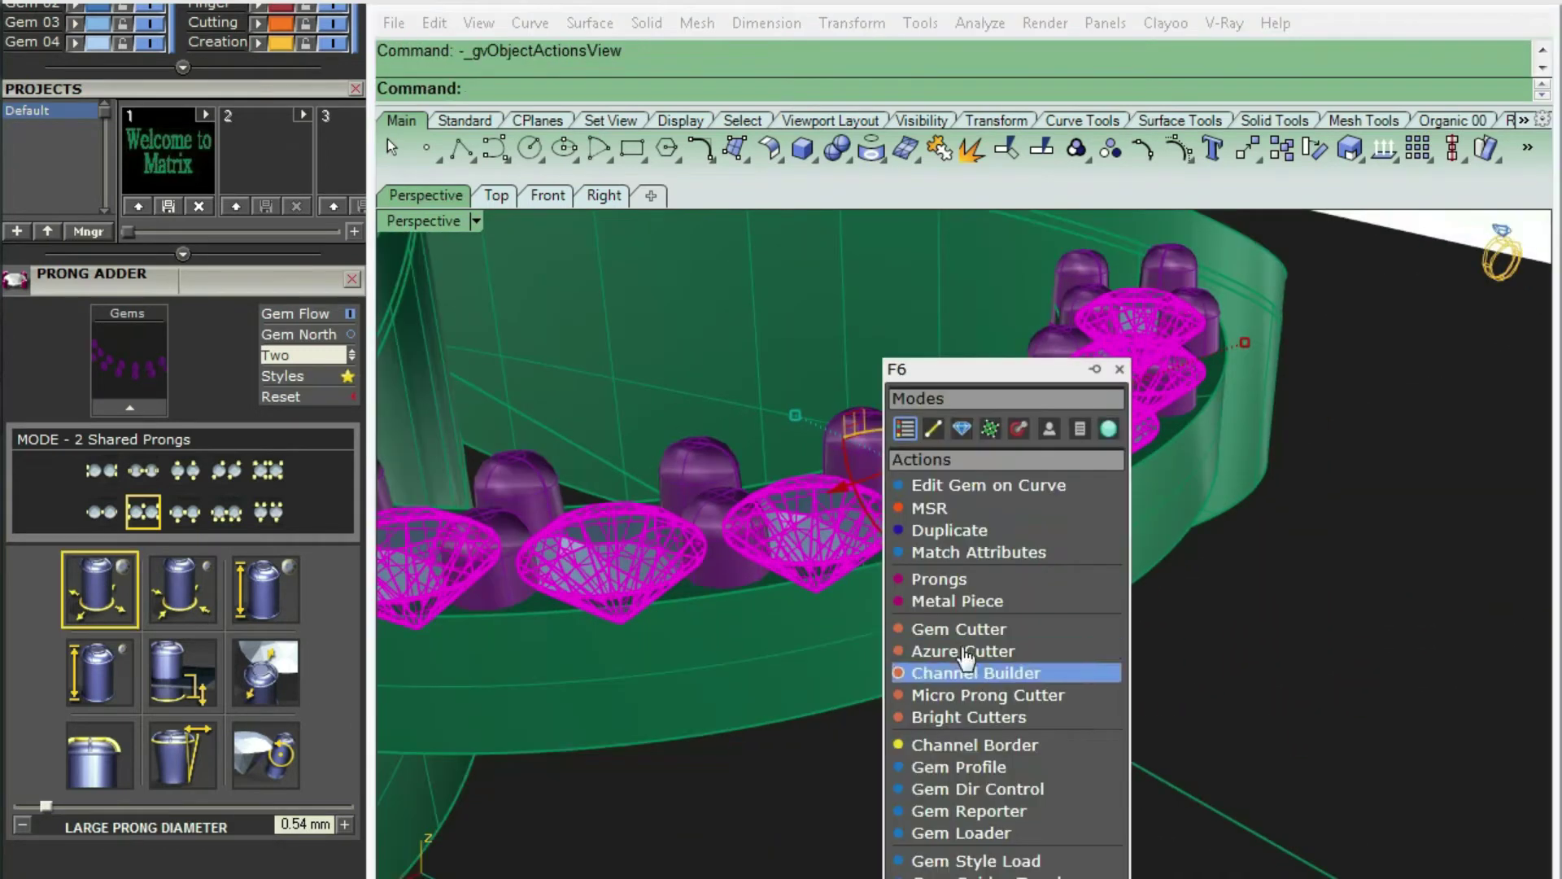
pyautogui.click(961, 550)
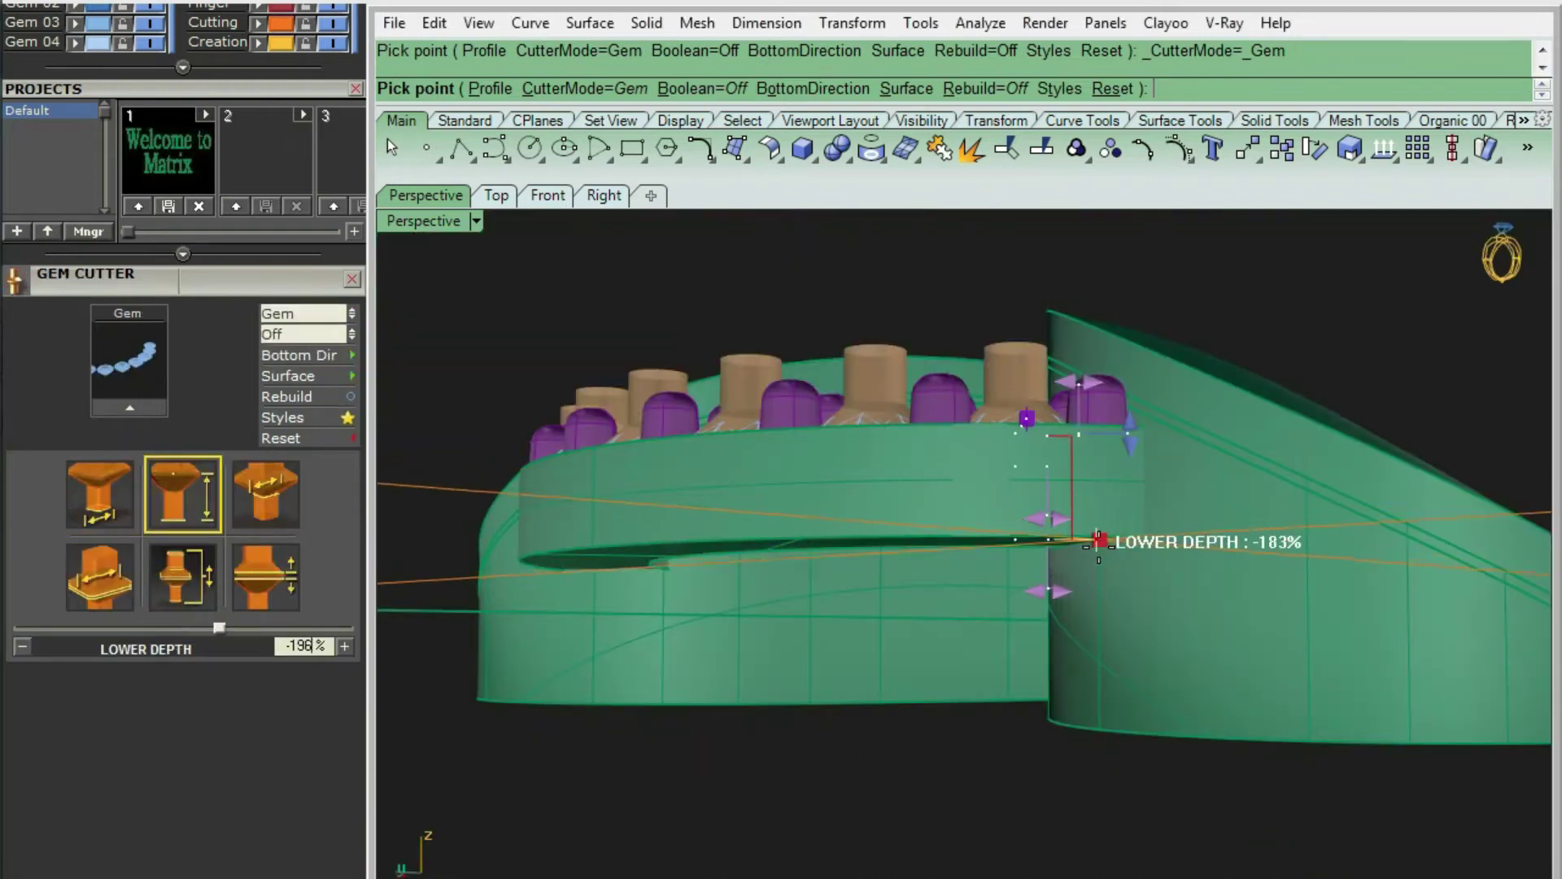
pyautogui.moveTo(1096, 579)
pyautogui.mouseDown(button='right')
pyautogui.moveTo(1046, 488)
pyautogui.moveTo(1046, 404)
pyautogui.moveTo(1081, 600)
pyautogui.mouseUp(button='right')
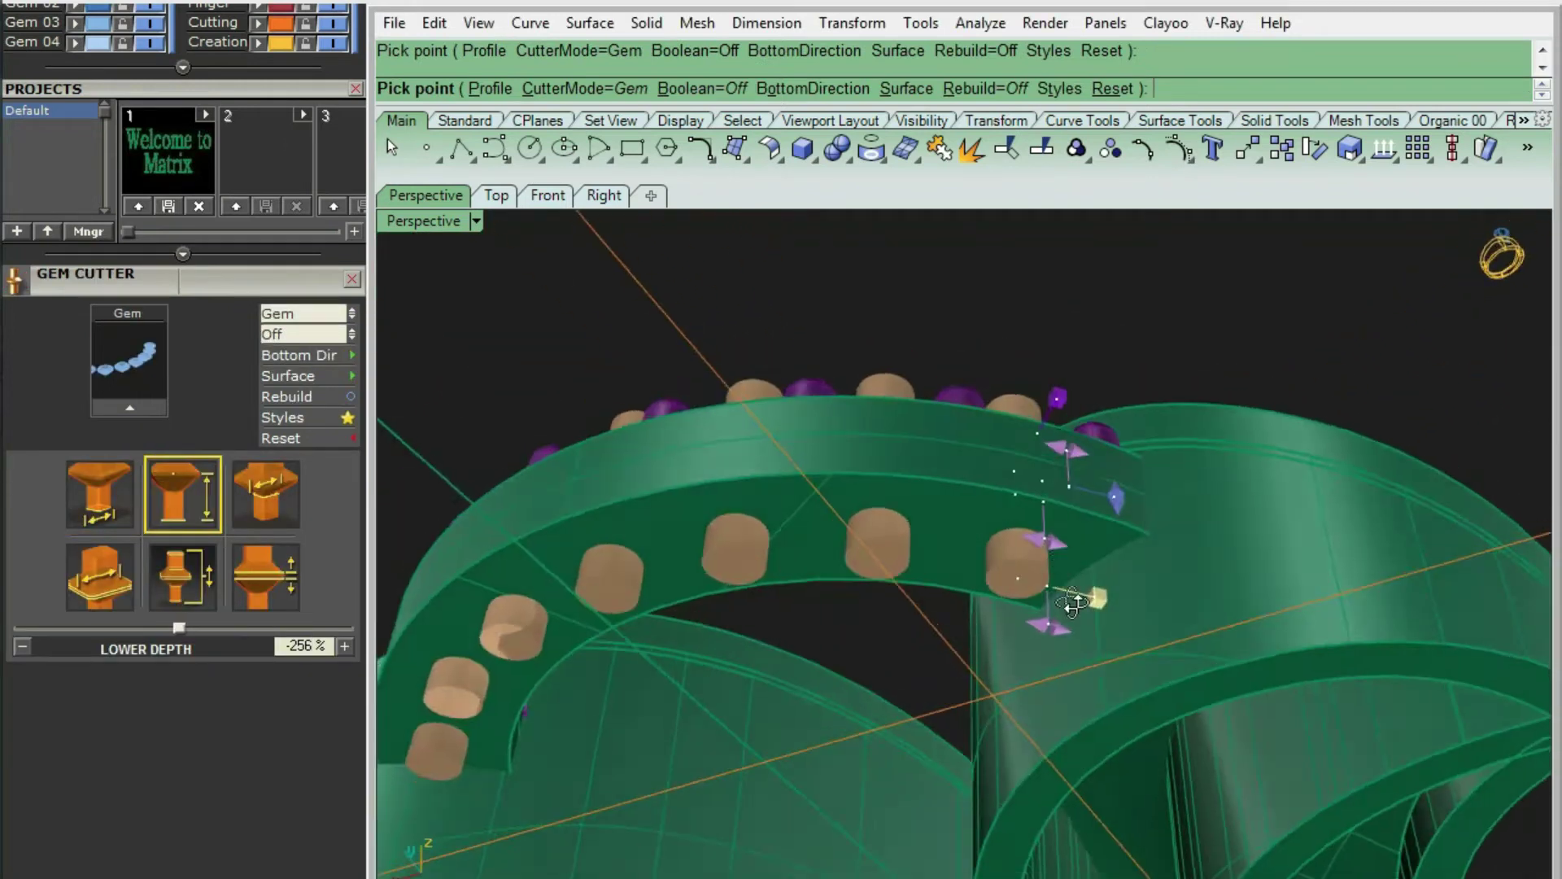
pyautogui.press('Return')
pyautogui.moveTo(965, 488)
pyautogui.mouseDown(button='right')
pyautogui.moveTo(813, 624)
pyautogui.moveTo(721, 580)
pyautogui.mouseUp(button='right')
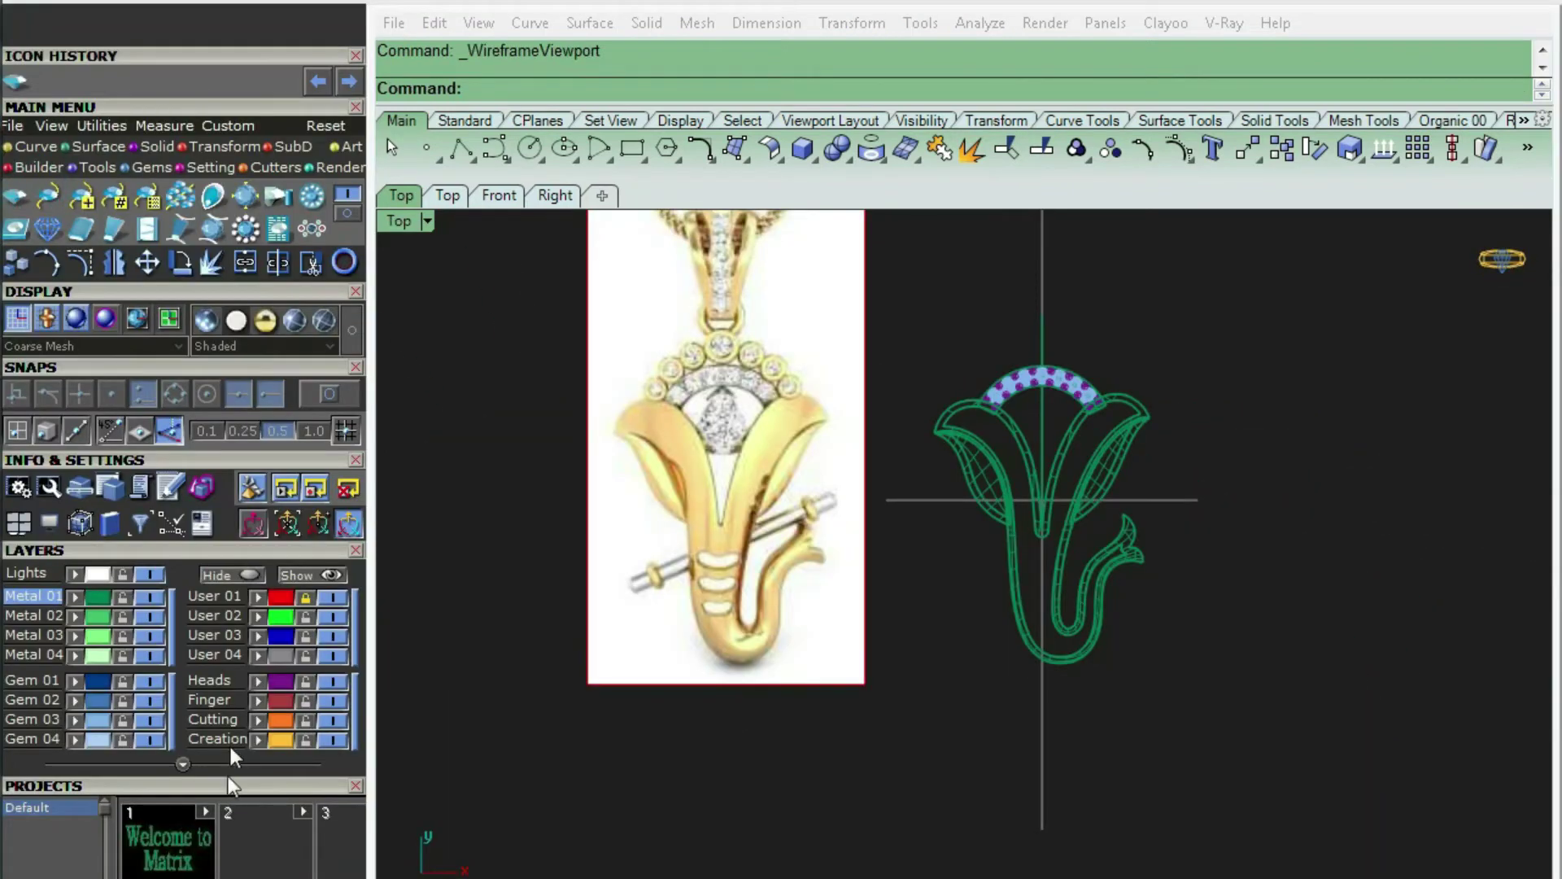
# Load a 9.00 x 6.00 mm pear-cut diamond
pyautogui.scroll(-5, 140, 534)
pyautogui.click(61, 684)
pyautogui.click(74, 663)
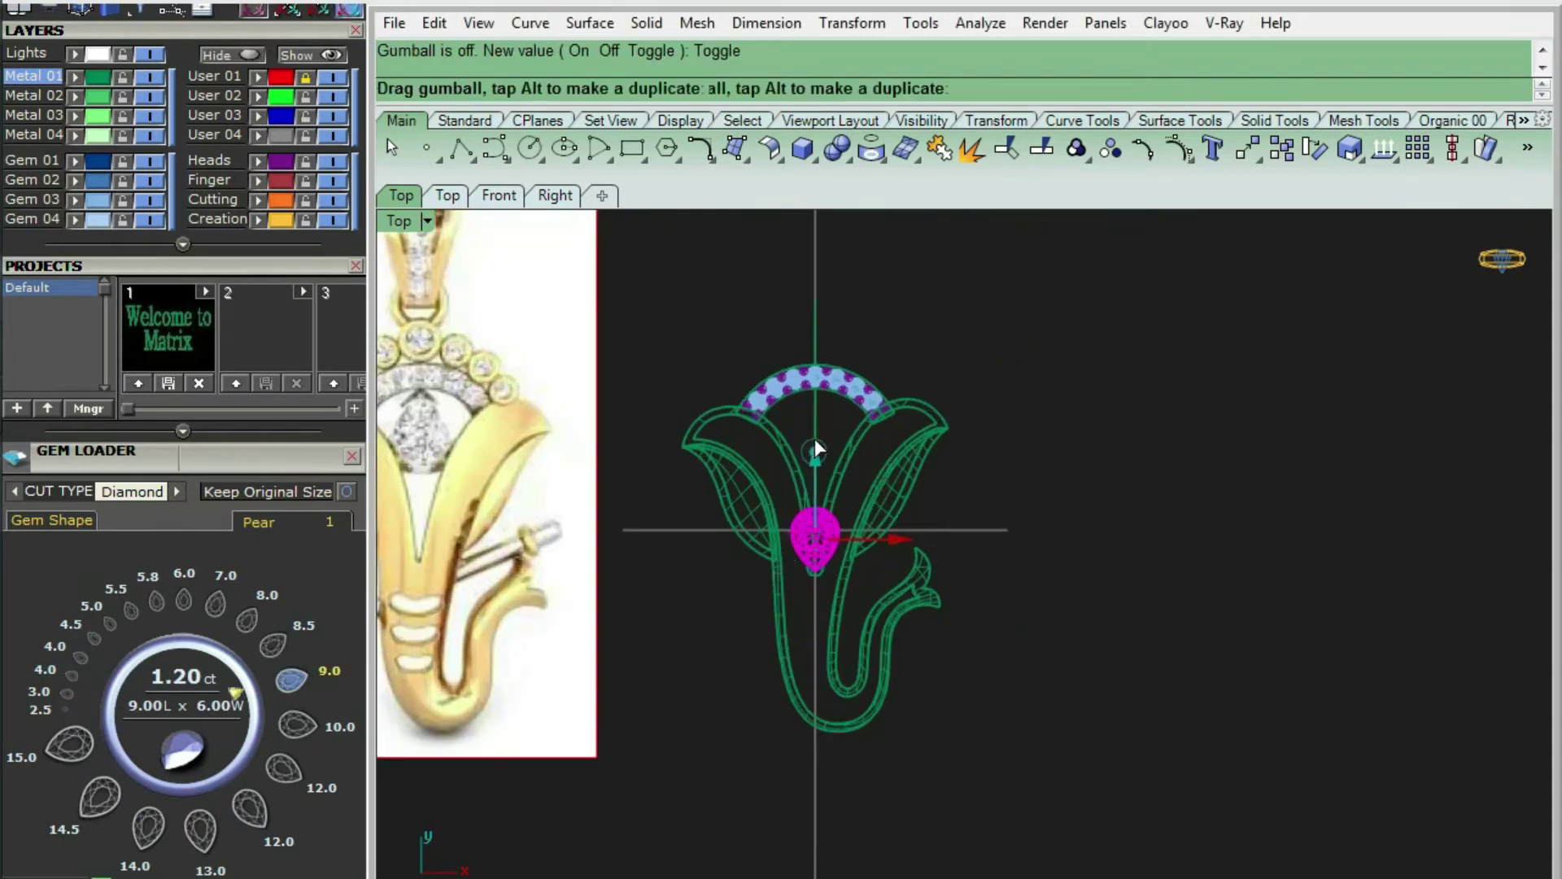
# Move the pear gem into the opening below the gem arch and rotate it so its tip points up
pyautogui.moveTo(816, 449); pyautogui.dragTo(994, 307)
pyautogui.scroll(4, 814, 366)
pyautogui.press('Escape')
pyautogui.scroll(3, 900, 446)
pyautogui.click(808, 517)
pyautogui.moveTo(801, 543); pyautogui.dragTo(800, 521)
pyautogui.scroll(-5, 800, 533)
pyautogui.click(1067, 436)
pyautogui.click(798, 513)
# Raise the pear gem vertically above the petals
pyautogui.hotkey('ctrl', 'F4')
pyautogui.moveTo(814, 514); pyautogui.dragTo(968, 508, button='right')
pyautogui.scroll(5, 968, 529)
pyautogui.moveTo(1013, 553); pyautogui.dragTo(1011, 473)
pyautogui.moveTo(994, 407); pyautogui.dragTo(1077, 606, button='right')
pyautogui.scroll(4, 1009, 520)
pyautogui.hotkey('ctrl', 'F1')
pyautogui.scroll(-5, 895, 498)
# Build a three-prong head from the Prongs3 styles around the pear gem with a single rail
pyautogui.press('F6')
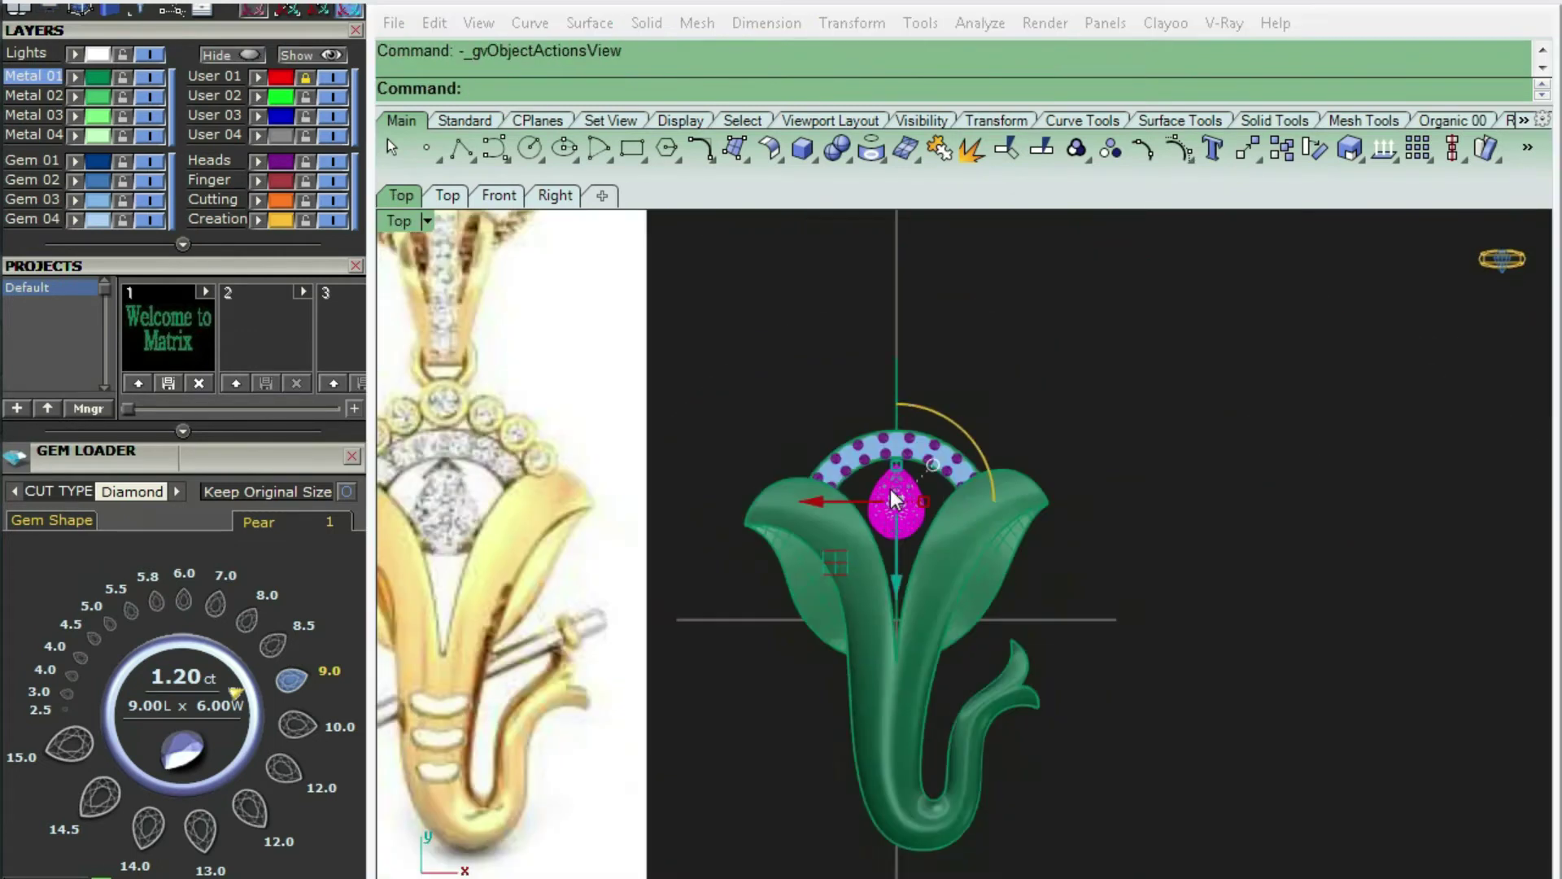
pyautogui.click(303, 554)
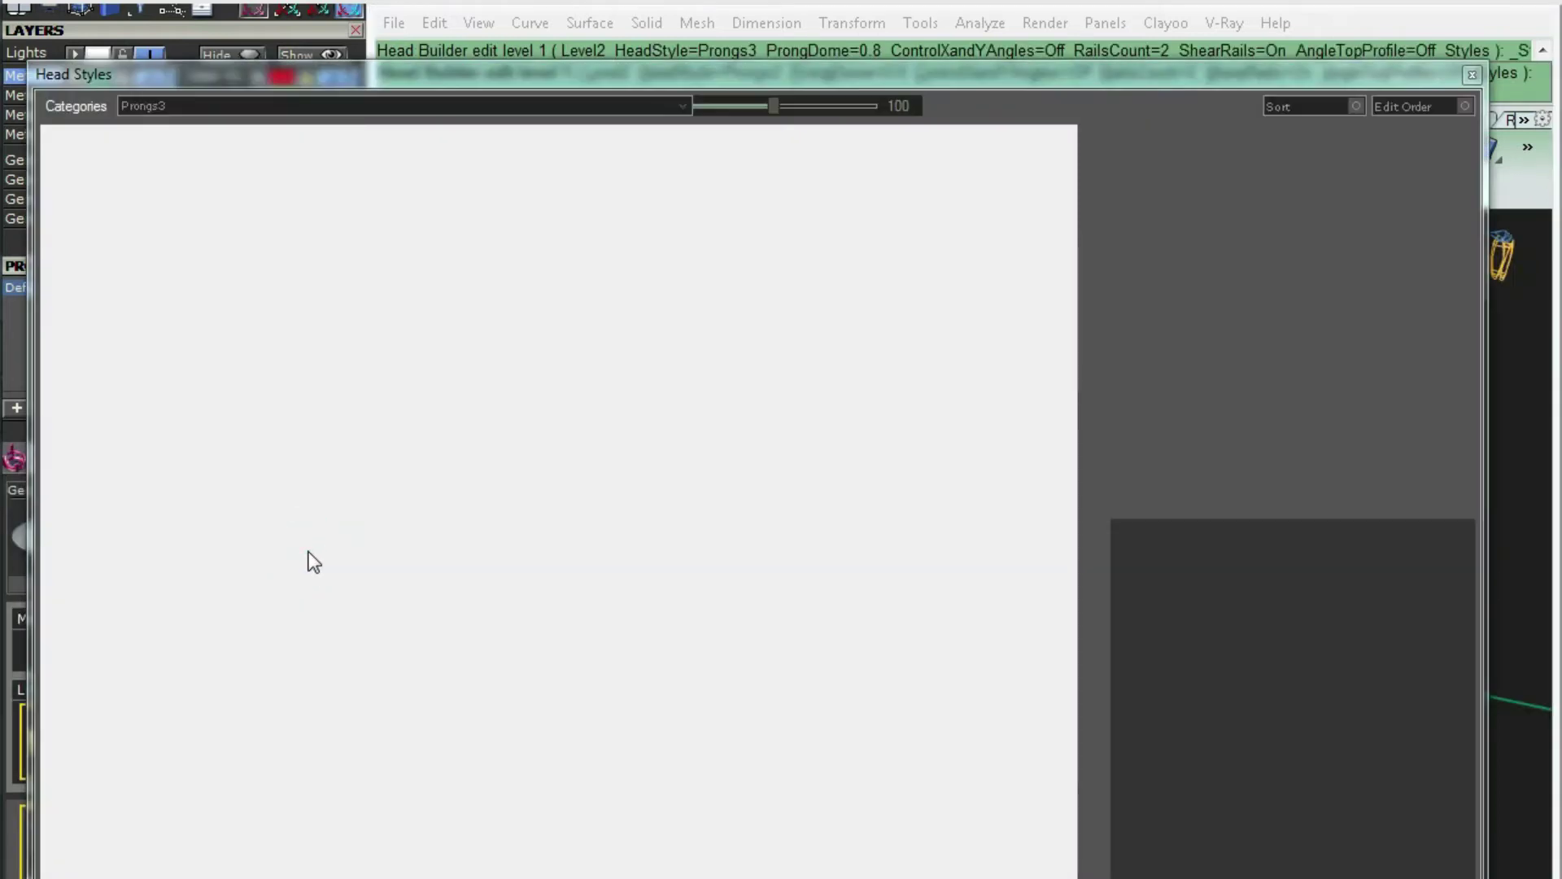
pyautogui.doubleClick(833, 275)
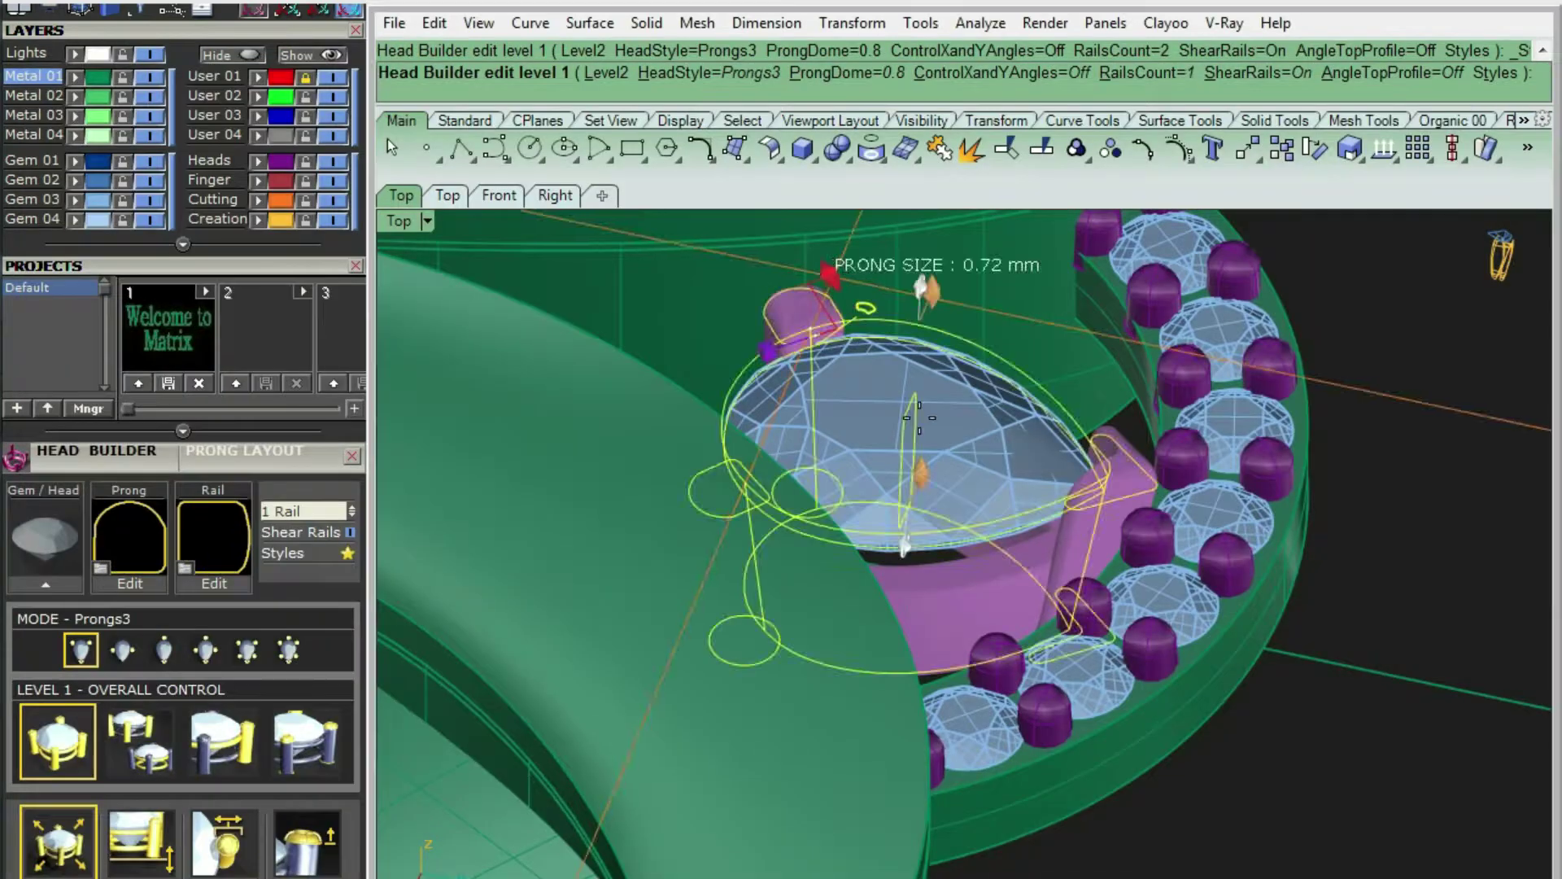
# Reopen the pear gem's head for editing, give its prongs a round profile and adjust the rail and prong heights
pyautogui.doubleClick(960, 527)
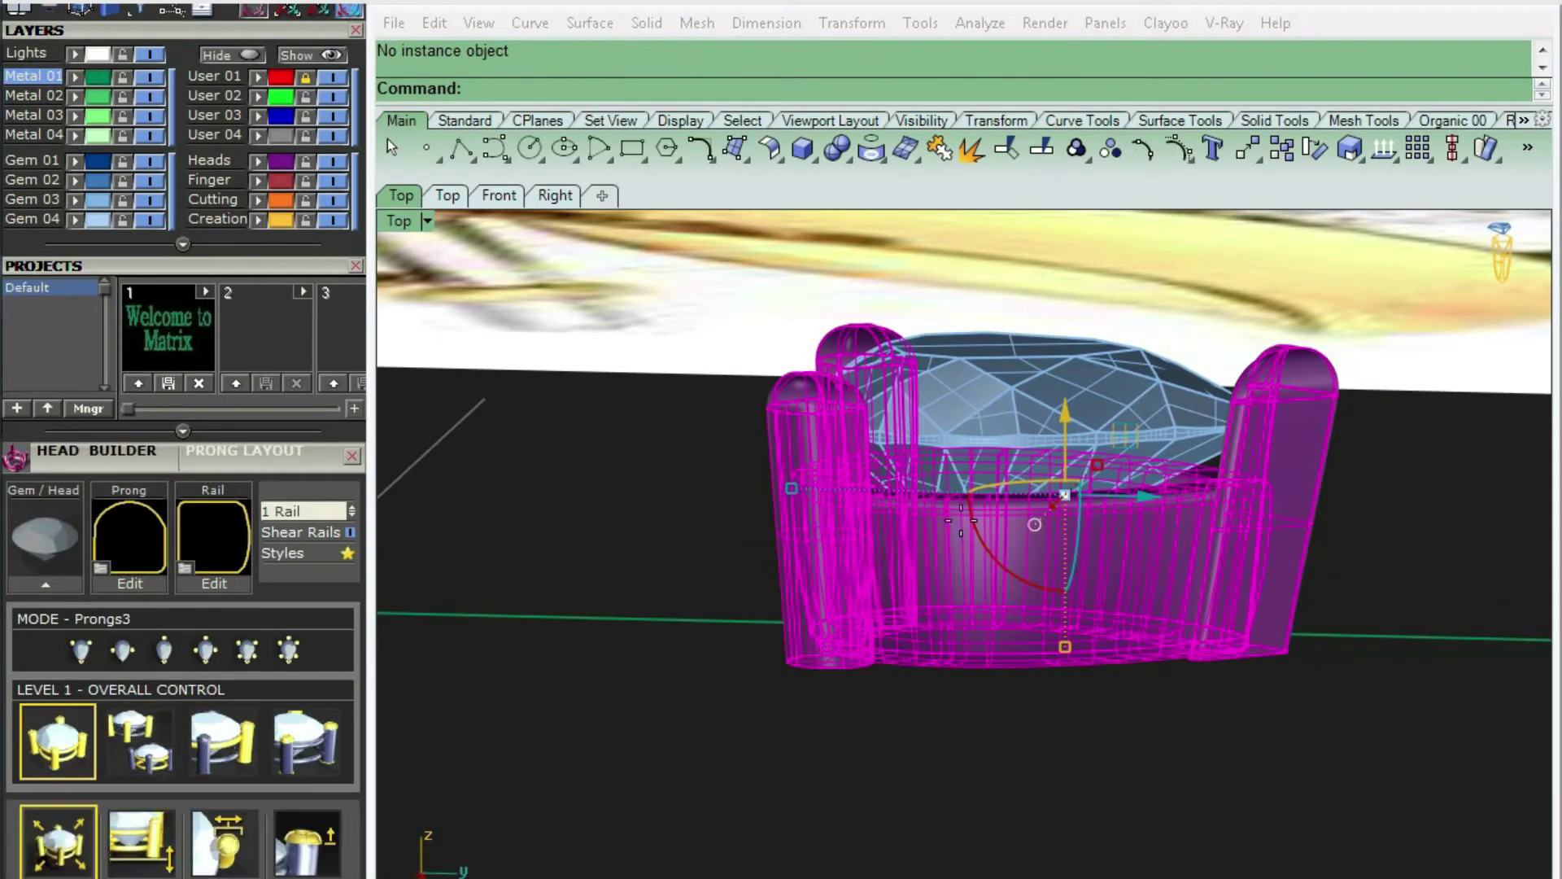
pyautogui.doubleClick(785, 568)
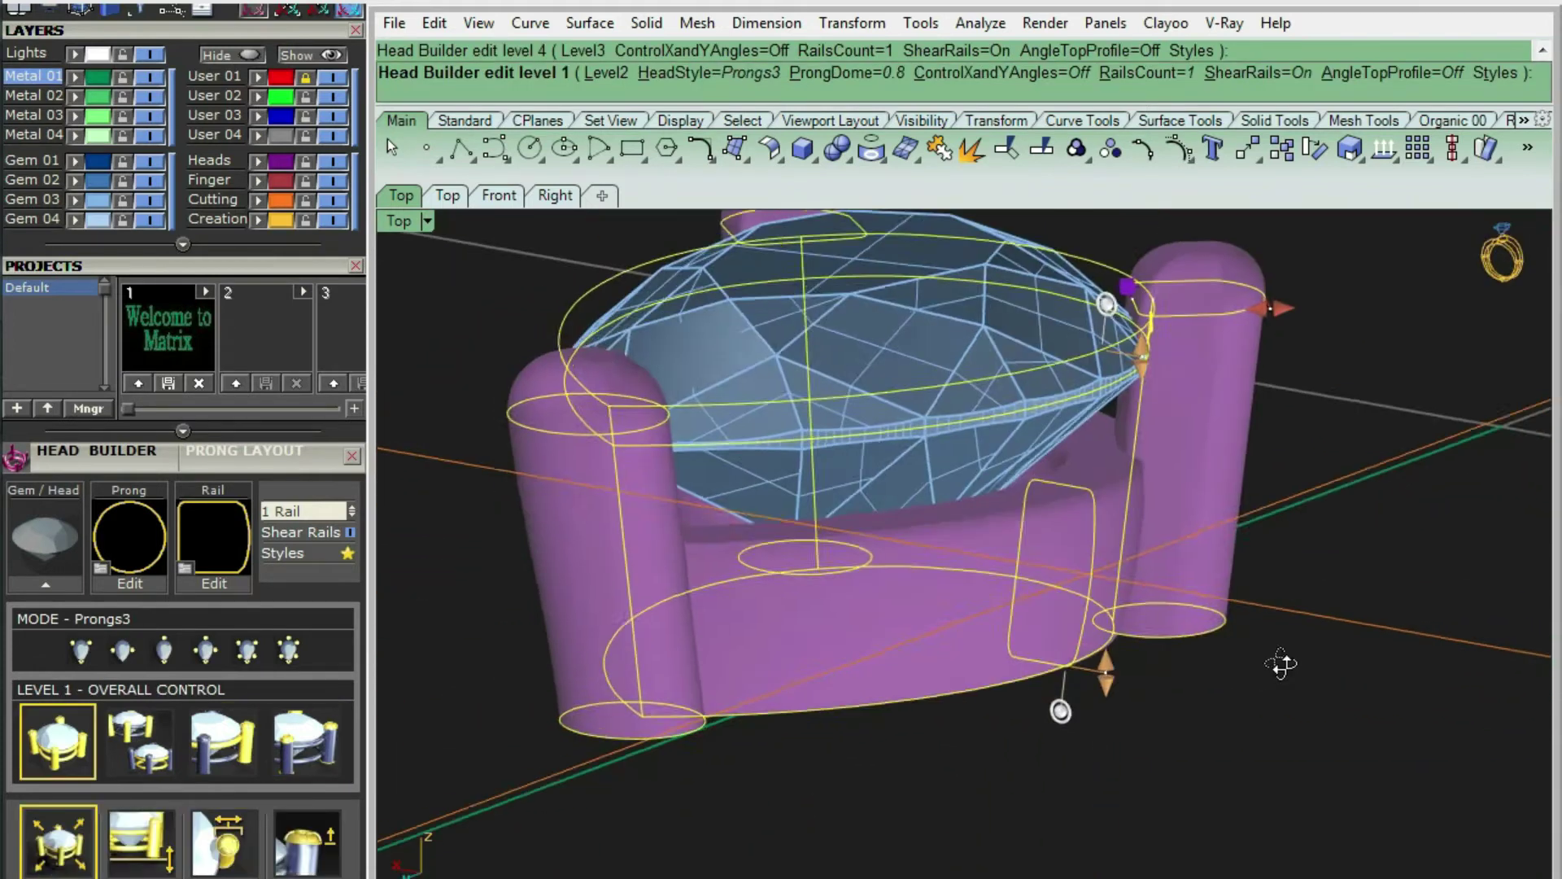
pyautogui.moveTo(1280, 663); pyautogui.dragTo(1237, 650, button='right')
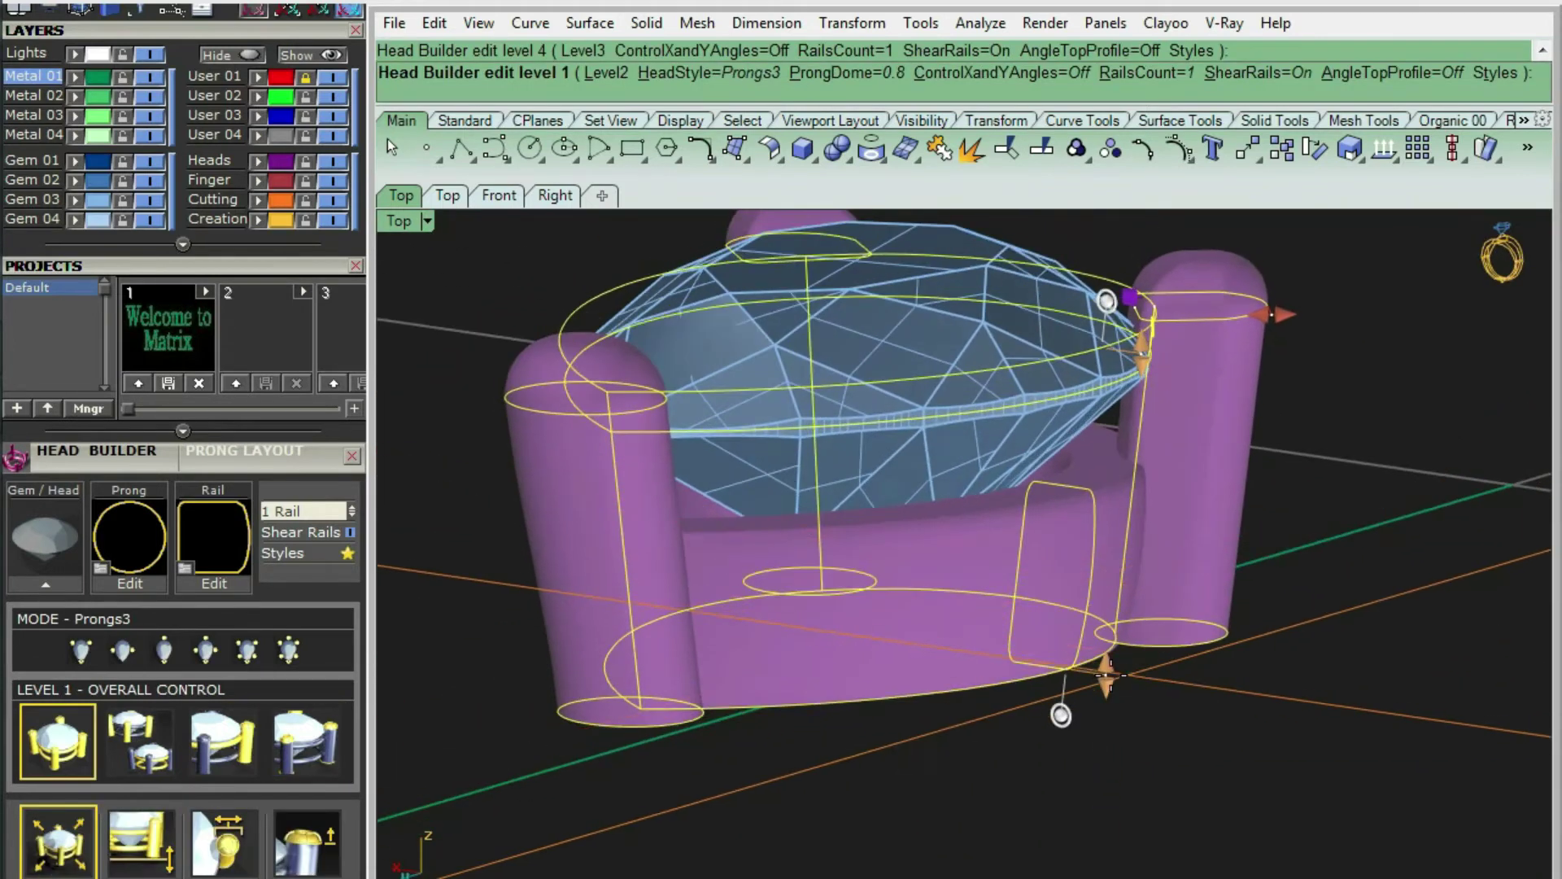
pyautogui.moveTo(1111, 669); pyautogui.dragTo(1110, 644)
pyautogui.moveTo(1127, 561); pyautogui.dragTo(1135, 406, button='right')
pyautogui.moveTo(1141, 329); pyautogui.dragTo(1142, 303)
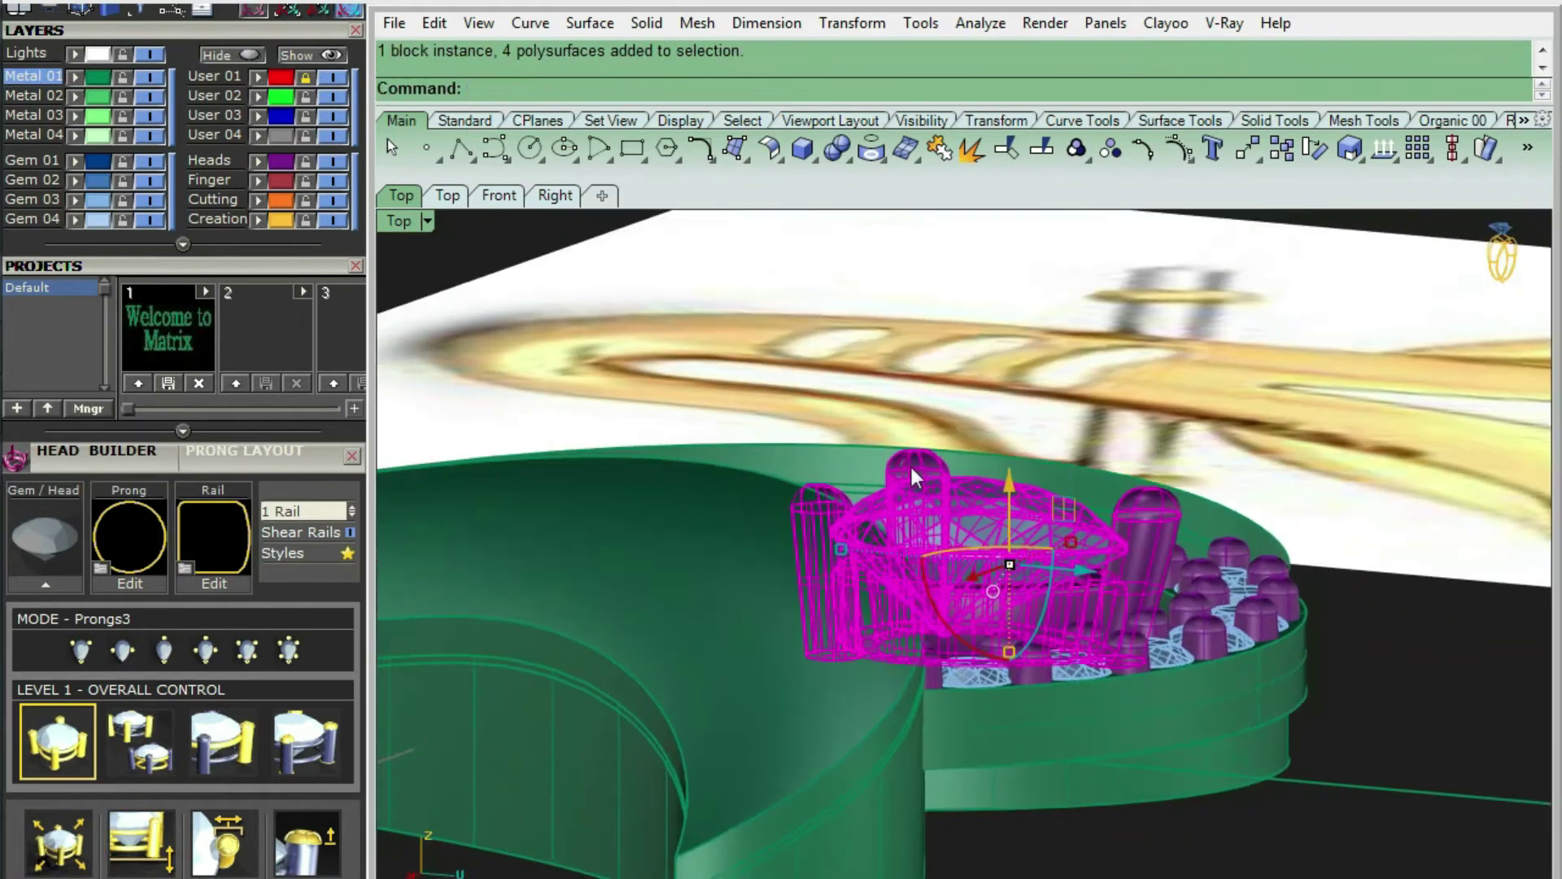
# Raise the pear gem and its head above the arch and readjust the head's rail
pyautogui.moveTo(1010, 520); pyautogui.dragTo(1011, 415)
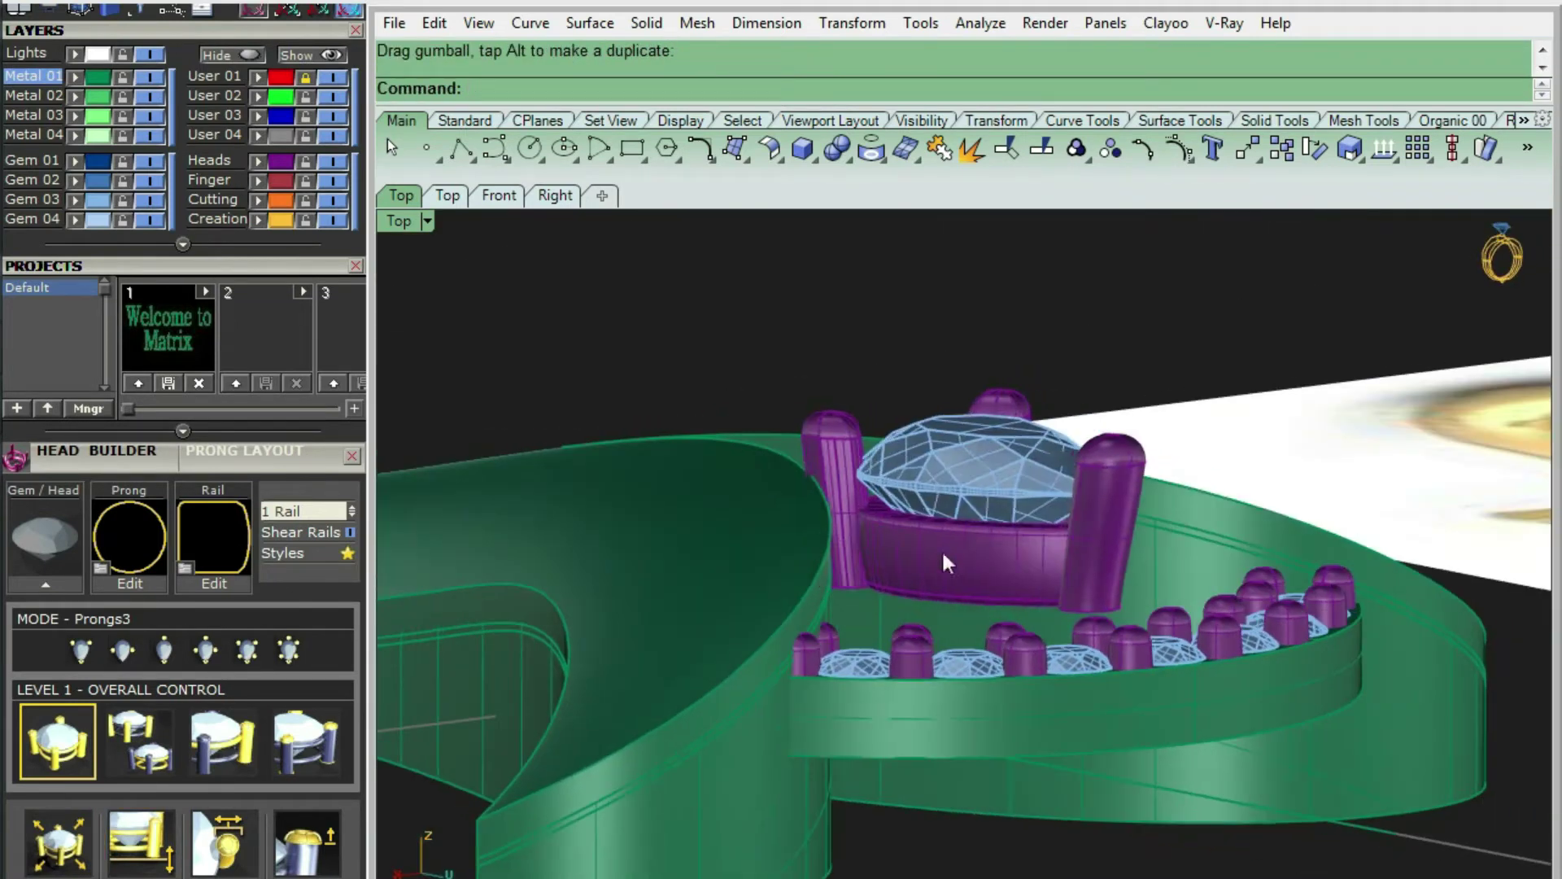
pyautogui.click(1011, 419)
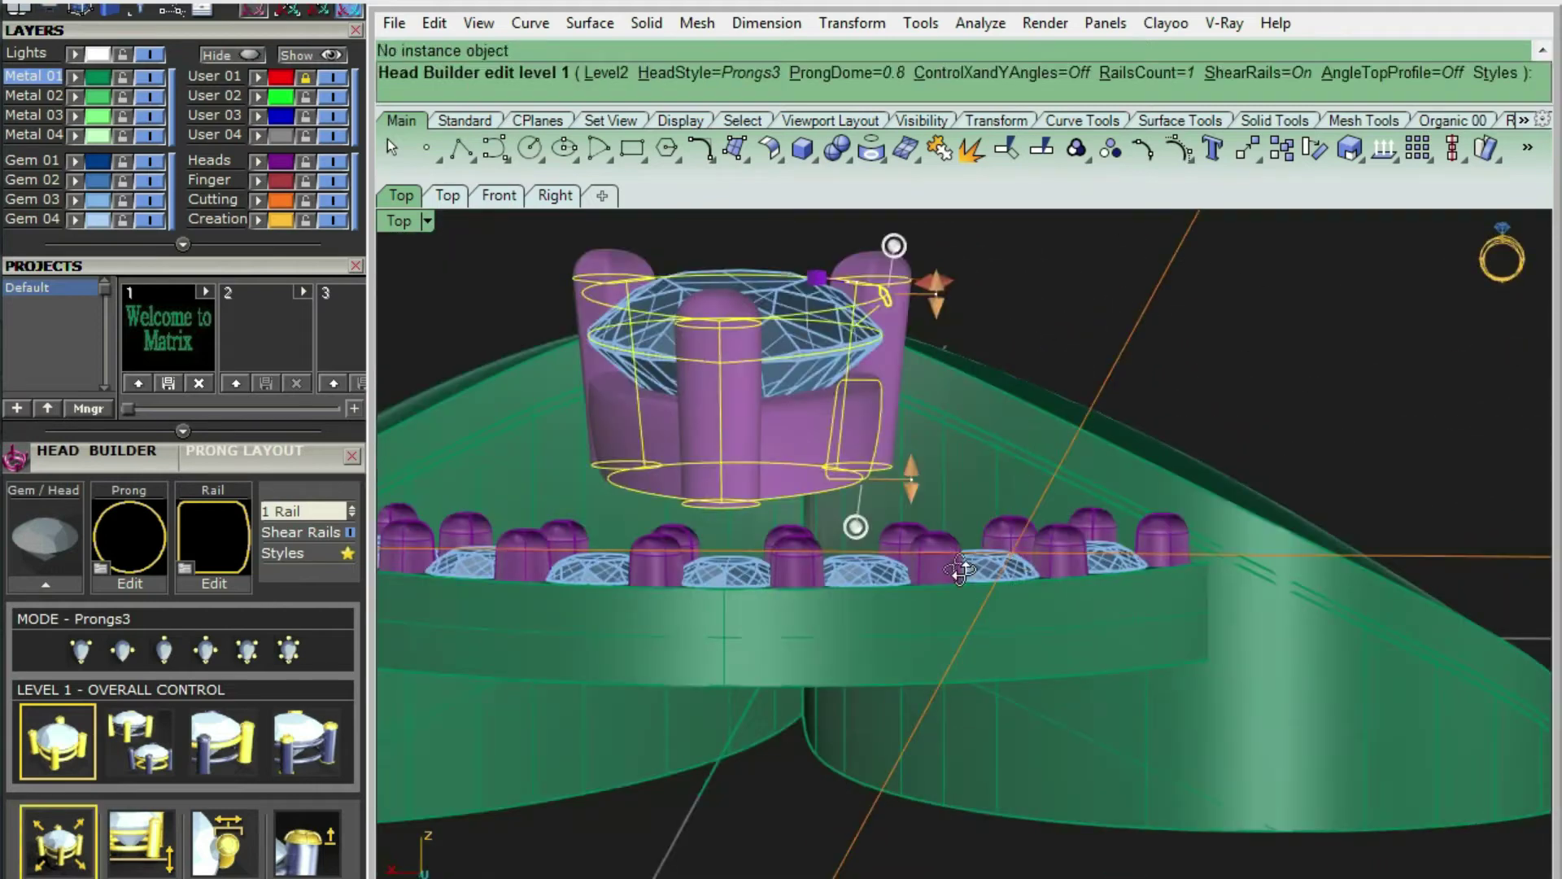
pyautogui.moveTo(961, 571); pyautogui.dragTo(854, 514, button='right')
pyautogui.moveTo(855, 514); pyautogui.dragTo(846, 515)
pyautogui.moveTo(846, 515); pyautogui.dragTo(1101, 534, button='right')
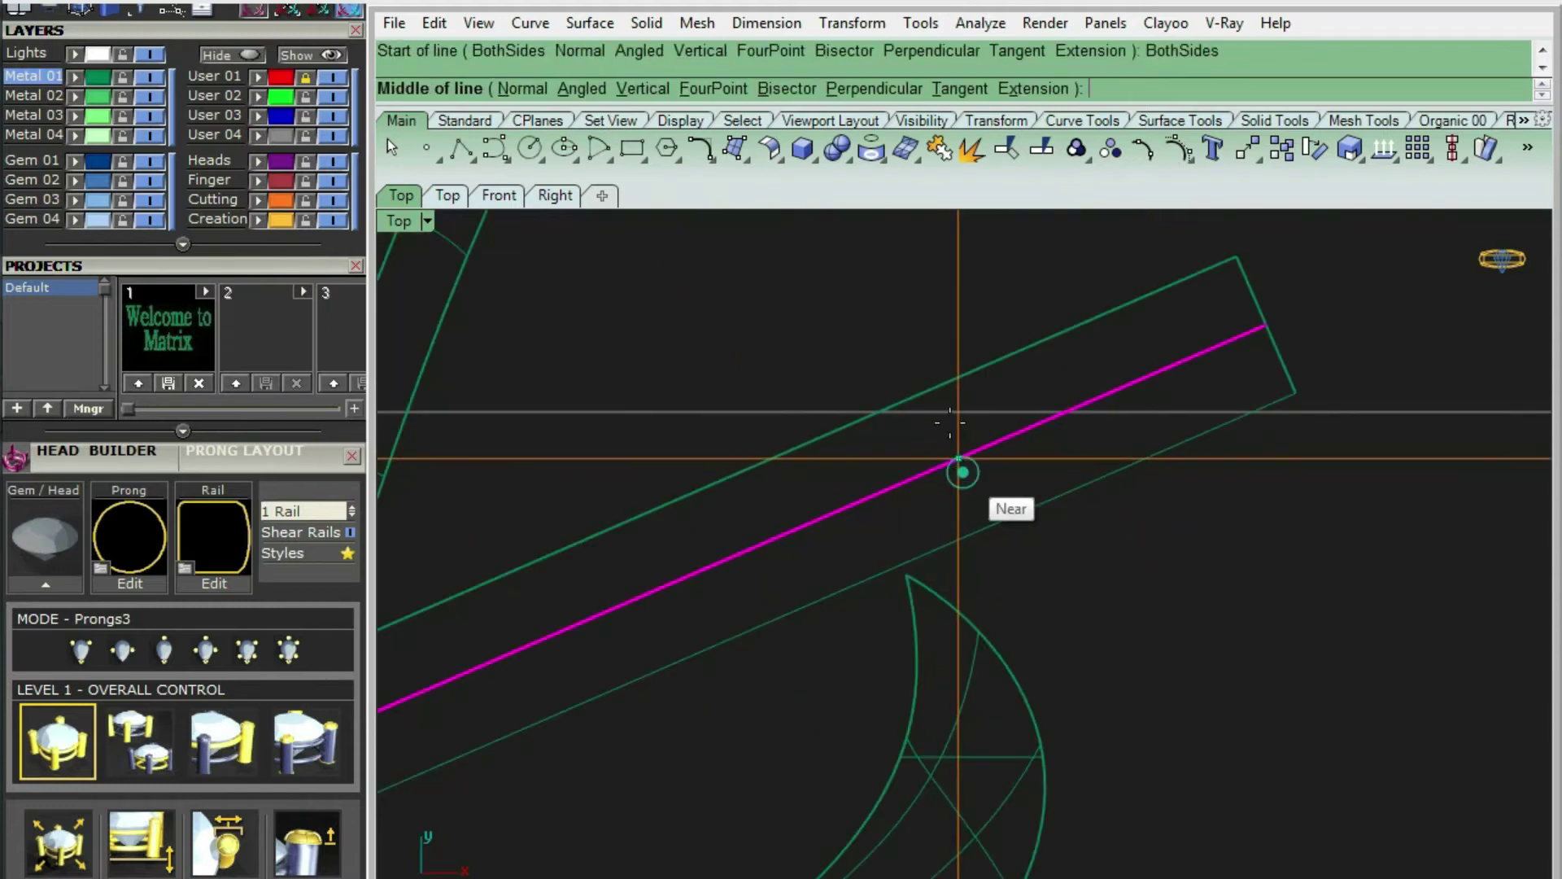
# Draw a both-sides guide line perpendicular to the diagonal rod's axis near its upper end and rescale it
pyautogui.click(957, 460)
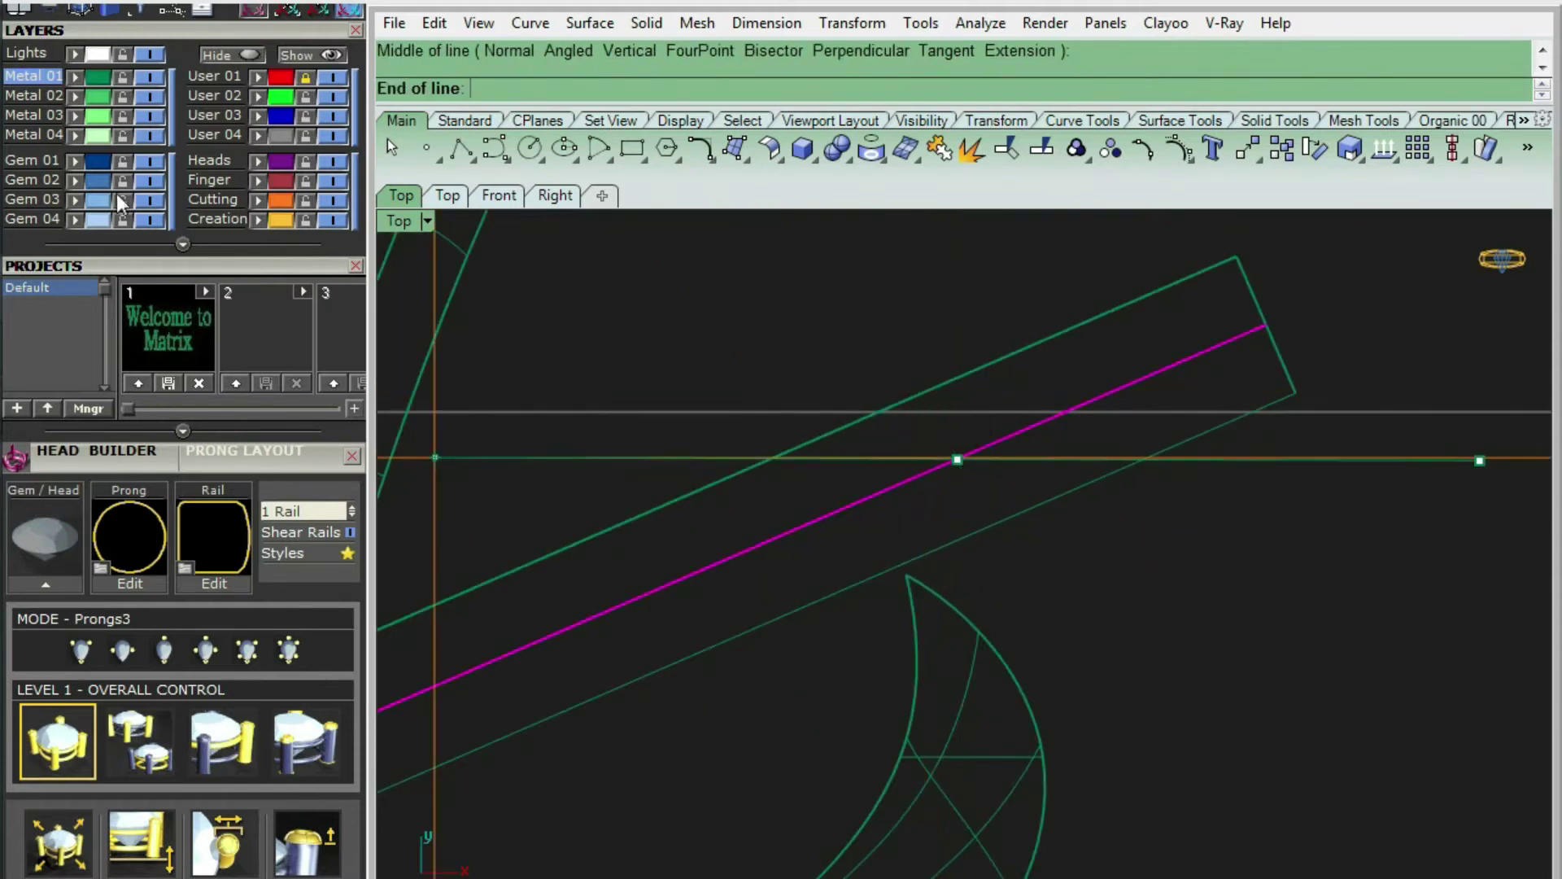
pyautogui.scroll(5, 148, 100)
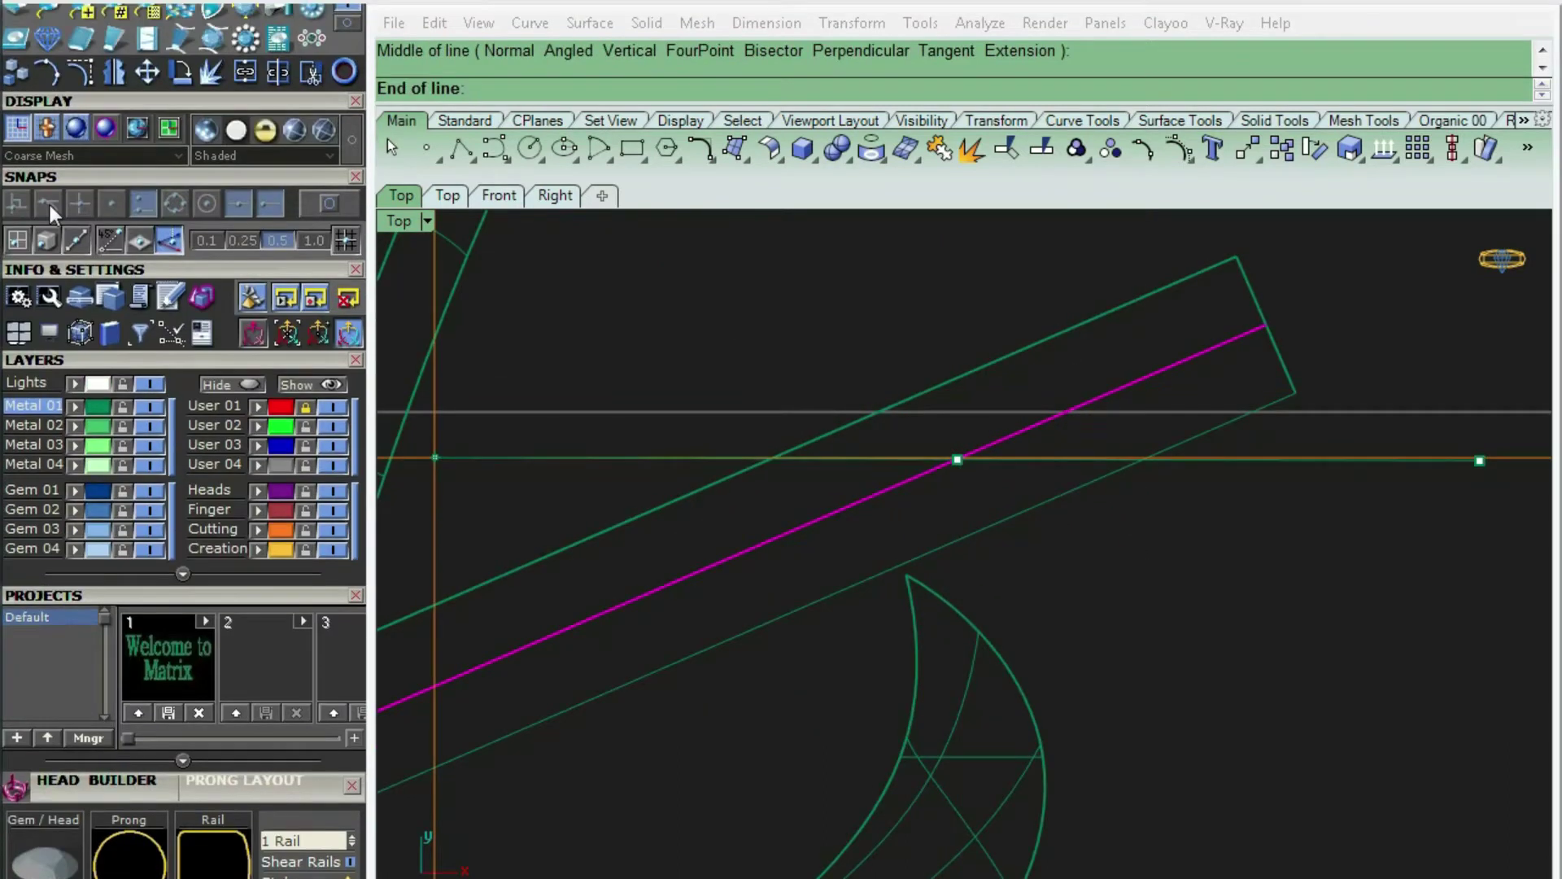
pyautogui.click(927, 391)
pyautogui.scroll(4, 937, 415)
pyautogui.click(937, 415)
pyautogui.hotkey('ctrl', '1')
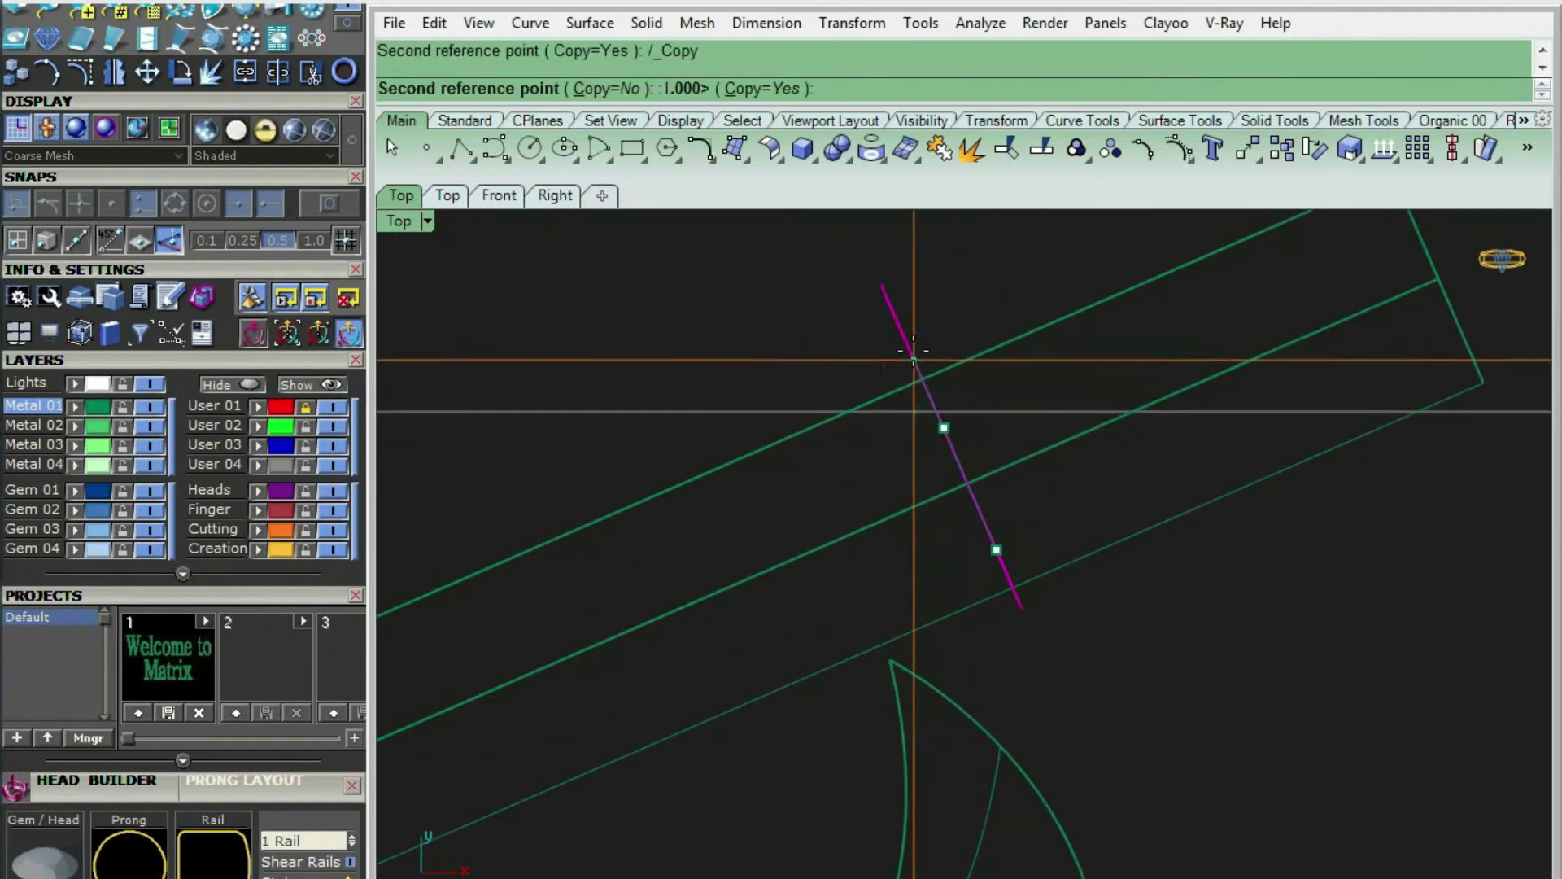
pyautogui.click(914, 351)
# Draw the collar's profile across the rod from two points and delete the guide line
pyautogui.hotkey('ctrl', 'alt', 's')
pyautogui.scroll(-6, 915, 384)
pyautogui.write('P')
pyautogui.press('Return')
pyautogui.click(954, 407)
pyautogui.click(907, 343)
pyautogui.press('Delete')
# Pipe the profile around the rod with a value of .5 to form a rounded collar
pyautogui.moveTo(813, 303); pyautogui.dragTo(1080, 560)
pyautogui.hotkey('ctrl', 'p')
pyautogui.write('.5')
pyautogui.press('Return')
pyautogui.press('Return')
pyautogui.click(1156, 562)
pyautogui.scroll(-2, 986, 457)
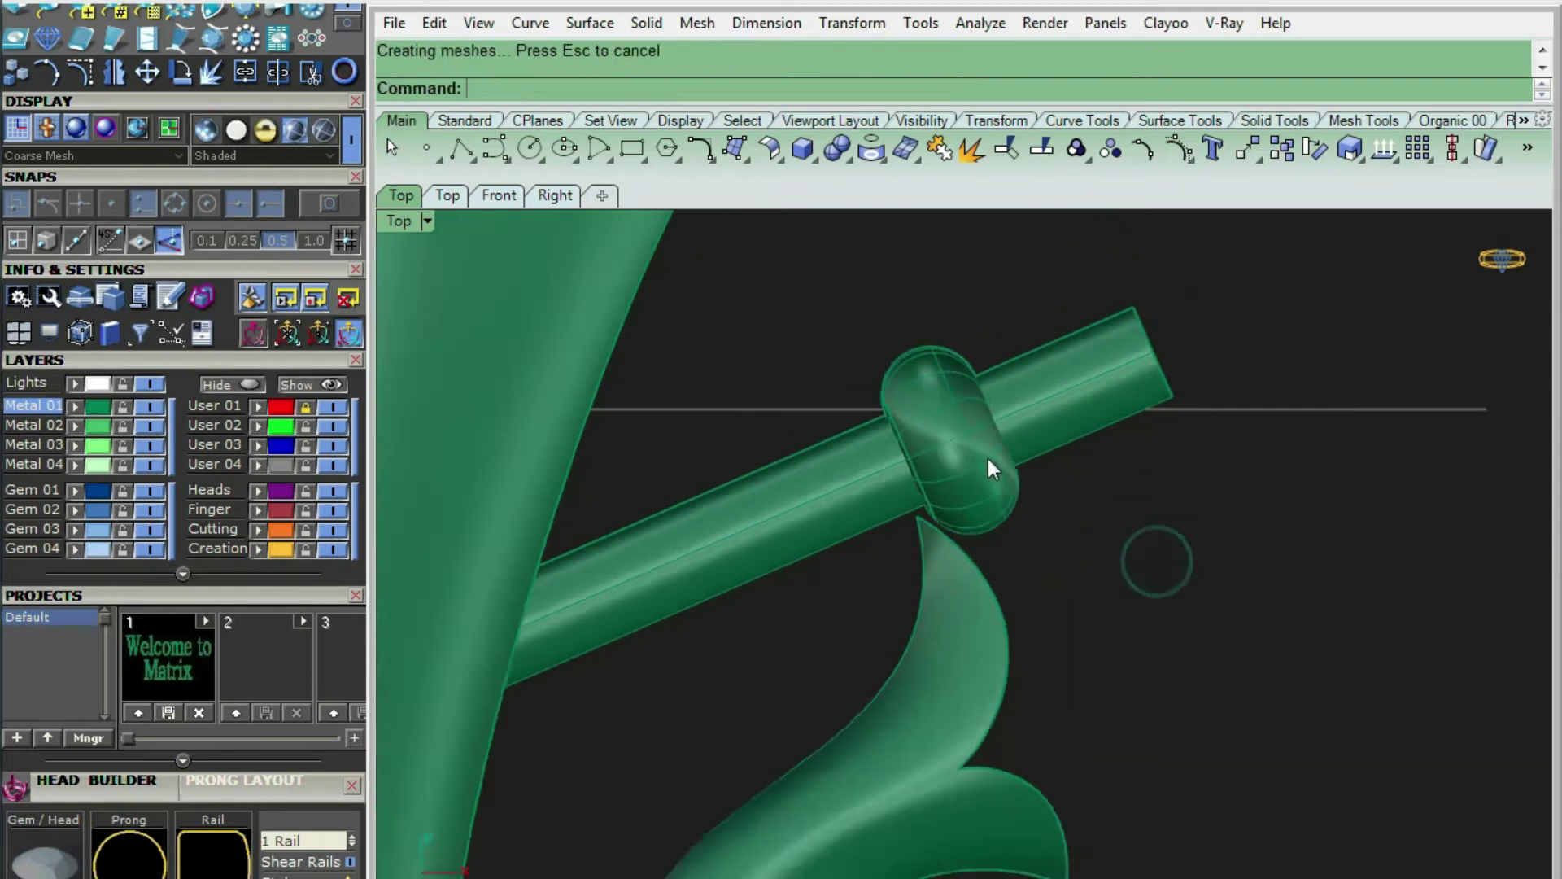
# Rotate a copy of the collar about the rod's midpoint to place it near the rod's opposite end
pyautogui.hotkey('ctrl', 'alt', 'w')
pyautogui.scroll(-8, 988, 457)
pyautogui.moveTo(988, 457); pyautogui.dragTo(1205, 386, button='right')
pyautogui.moveTo(1134, 319); pyautogui.dragTo(1241, 439)
pyautogui.press('Return')
pyautogui.scroll(2, 797, 529)
pyautogui.click(975, 474)
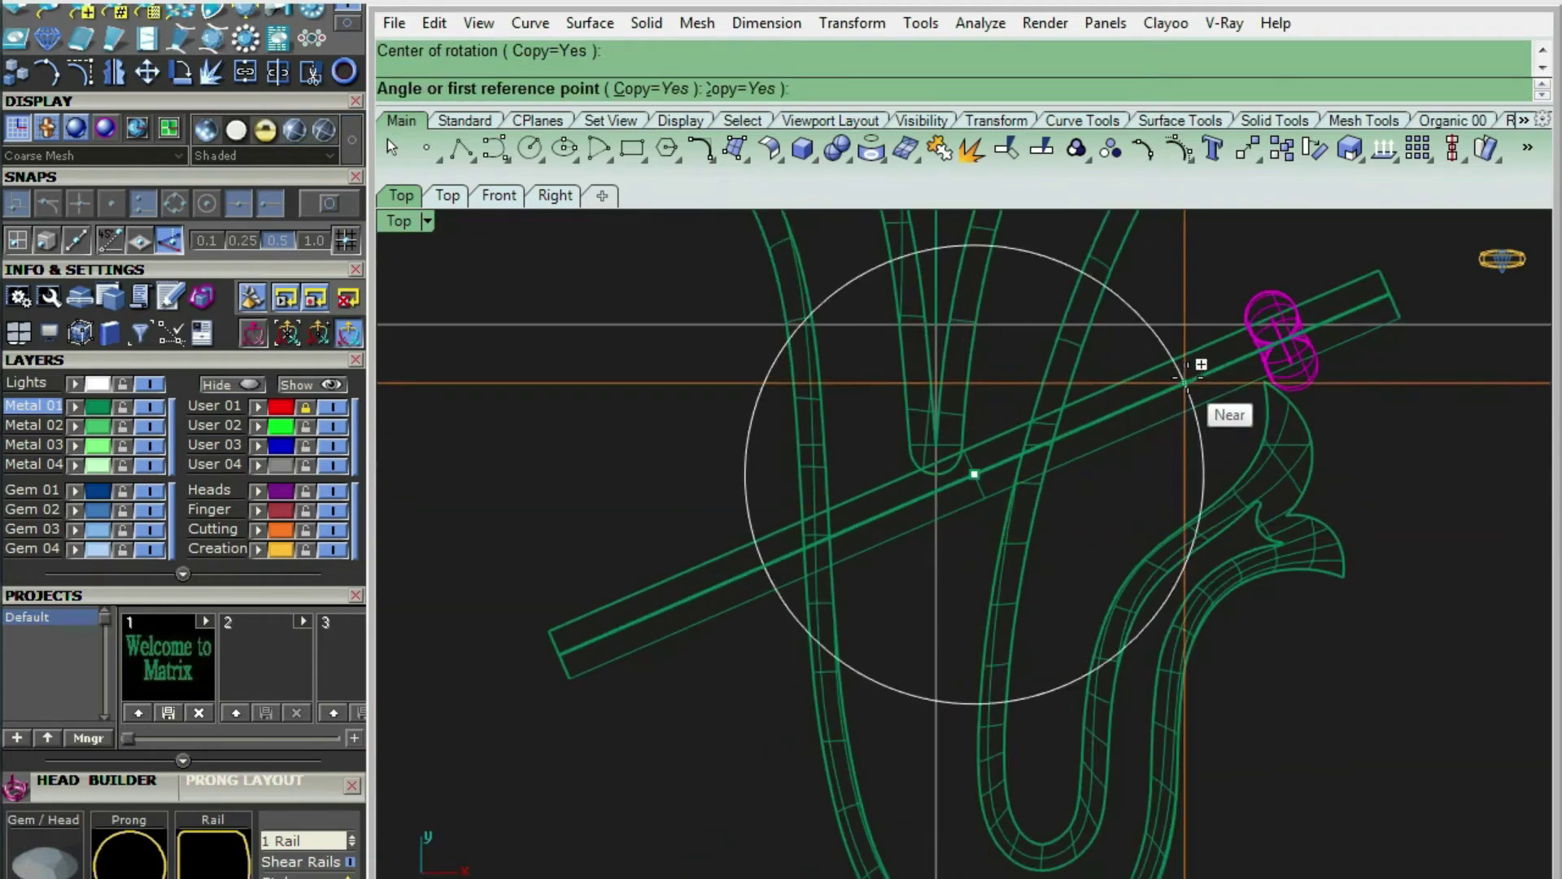
pyautogui.click(1168, 390)
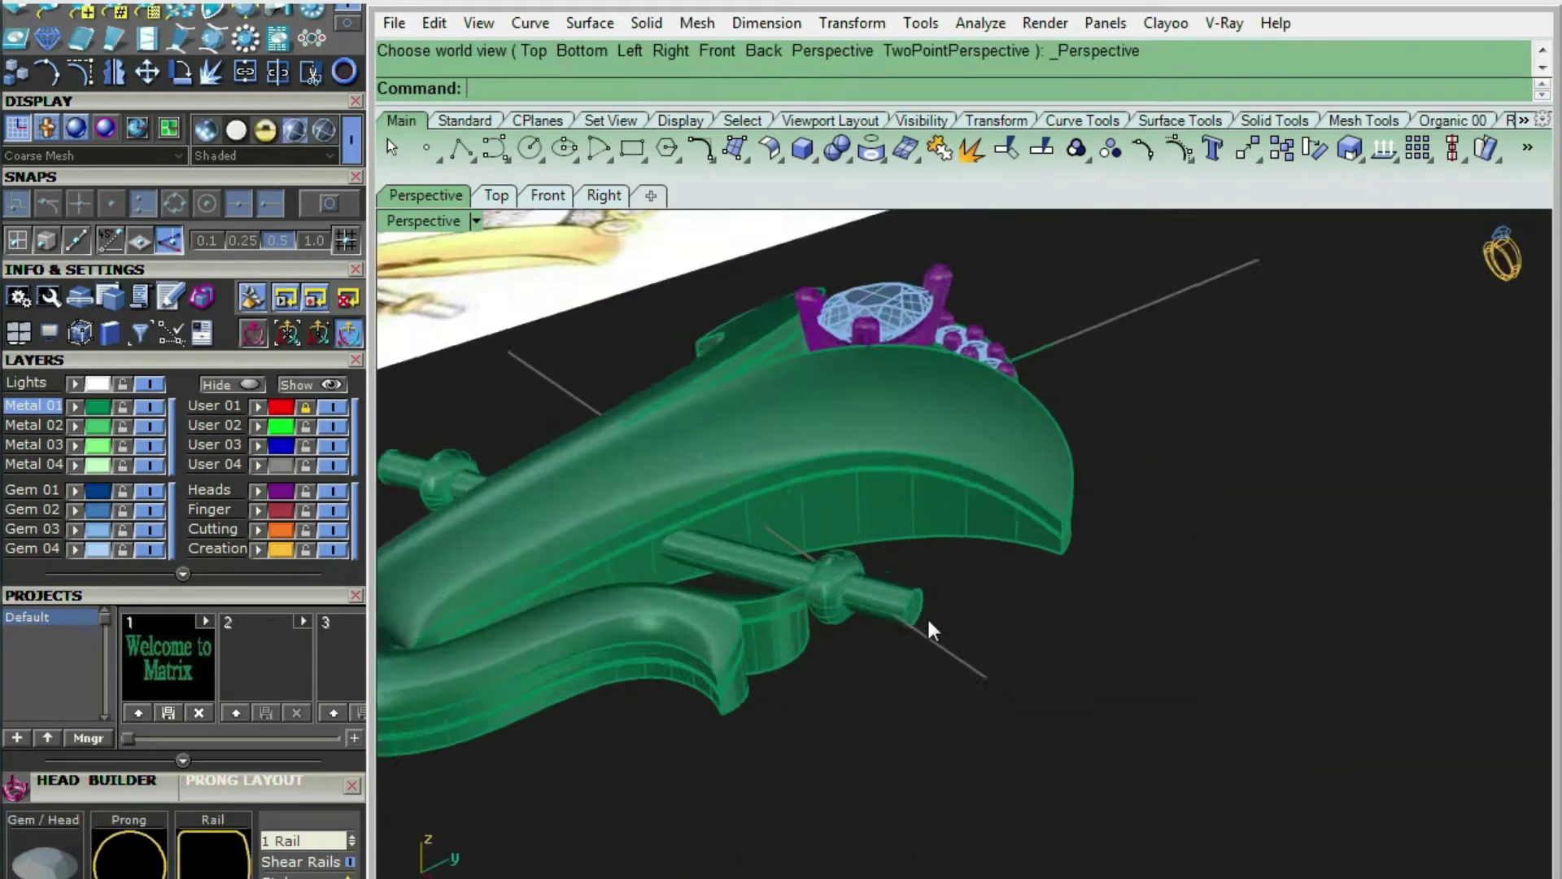
# Fillet the end edges of the diagonal rod with a radius of .4 at both ends
pyautogui.scroll(3, 926, 616)
pyautogui.scroll(3, 919, 616)
pyautogui.write('.4')
pyautogui.press('Return')
pyautogui.scroll(2, 895, 602)
pyautogui.click(868, 578)
pyautogui.press('Return')
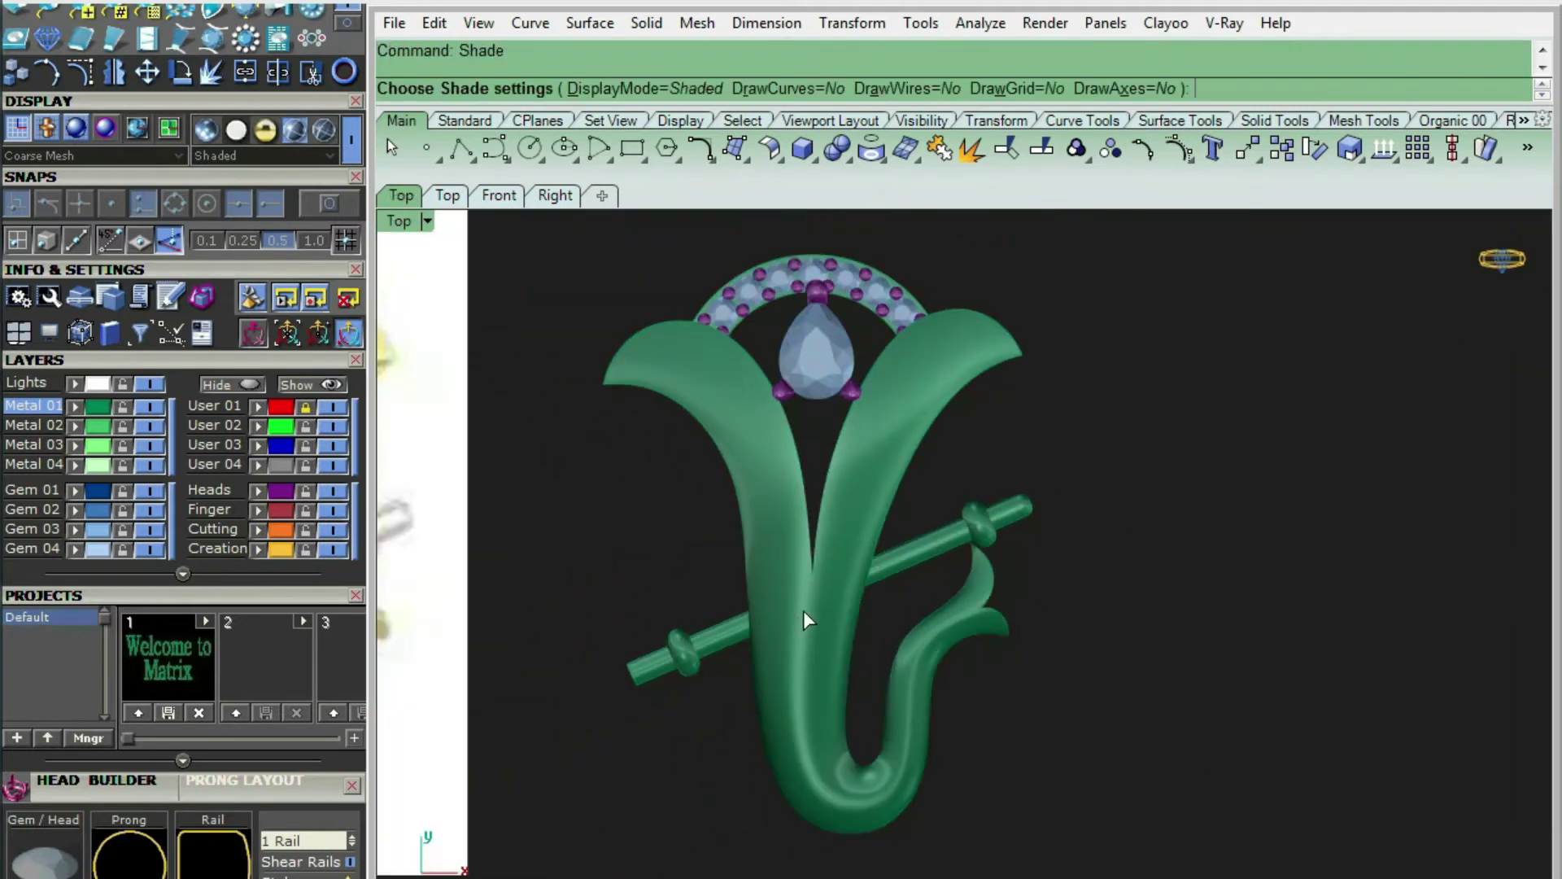
pyautogui.scroll(5, 833, 584)
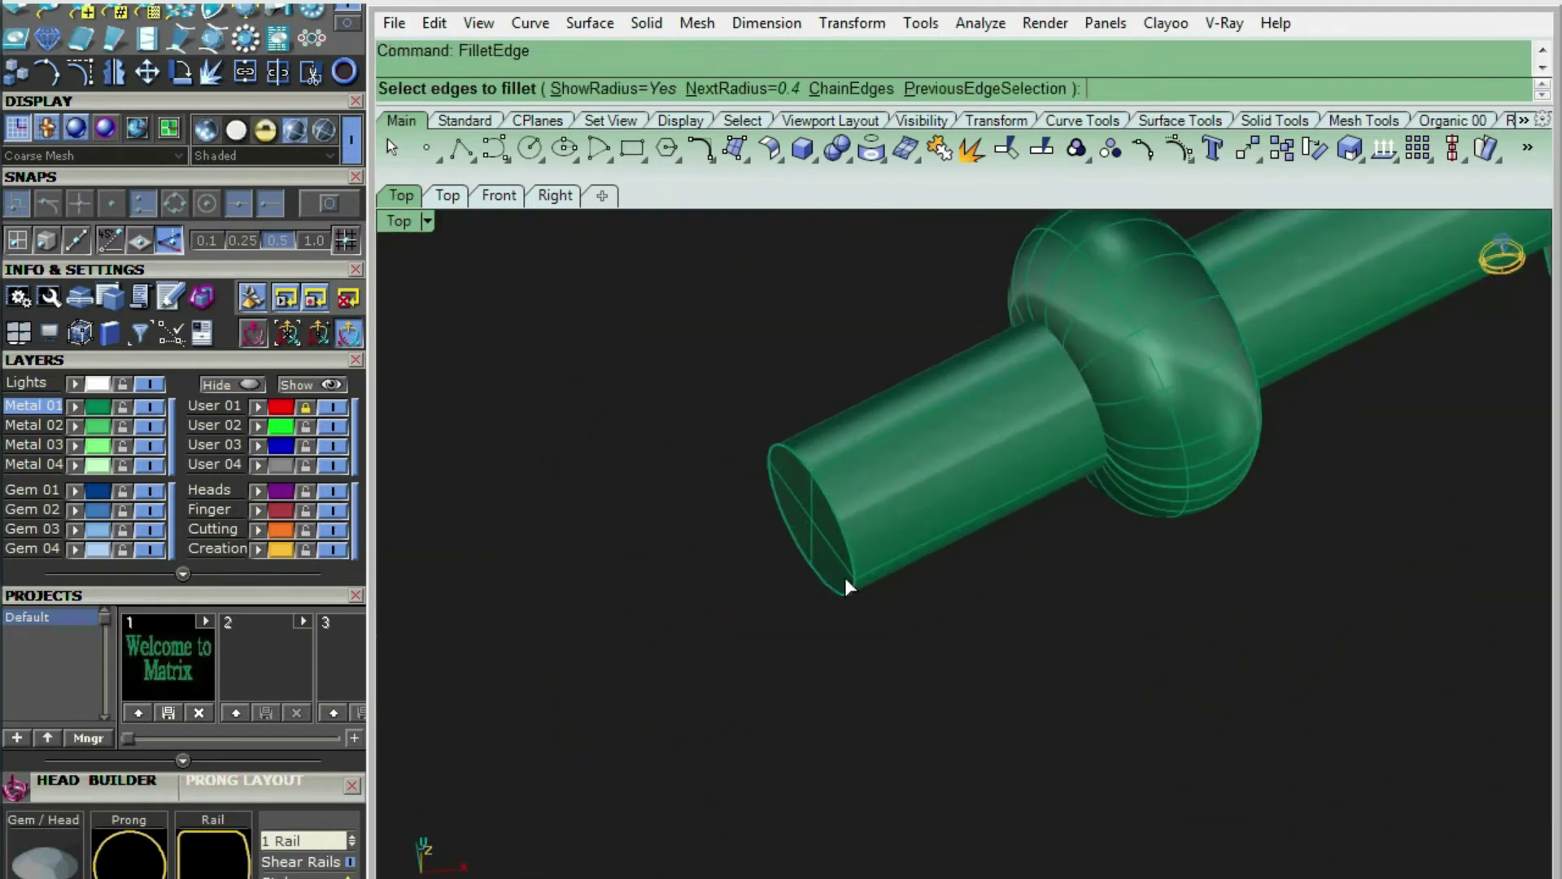
pyautogui.click(851, 587)
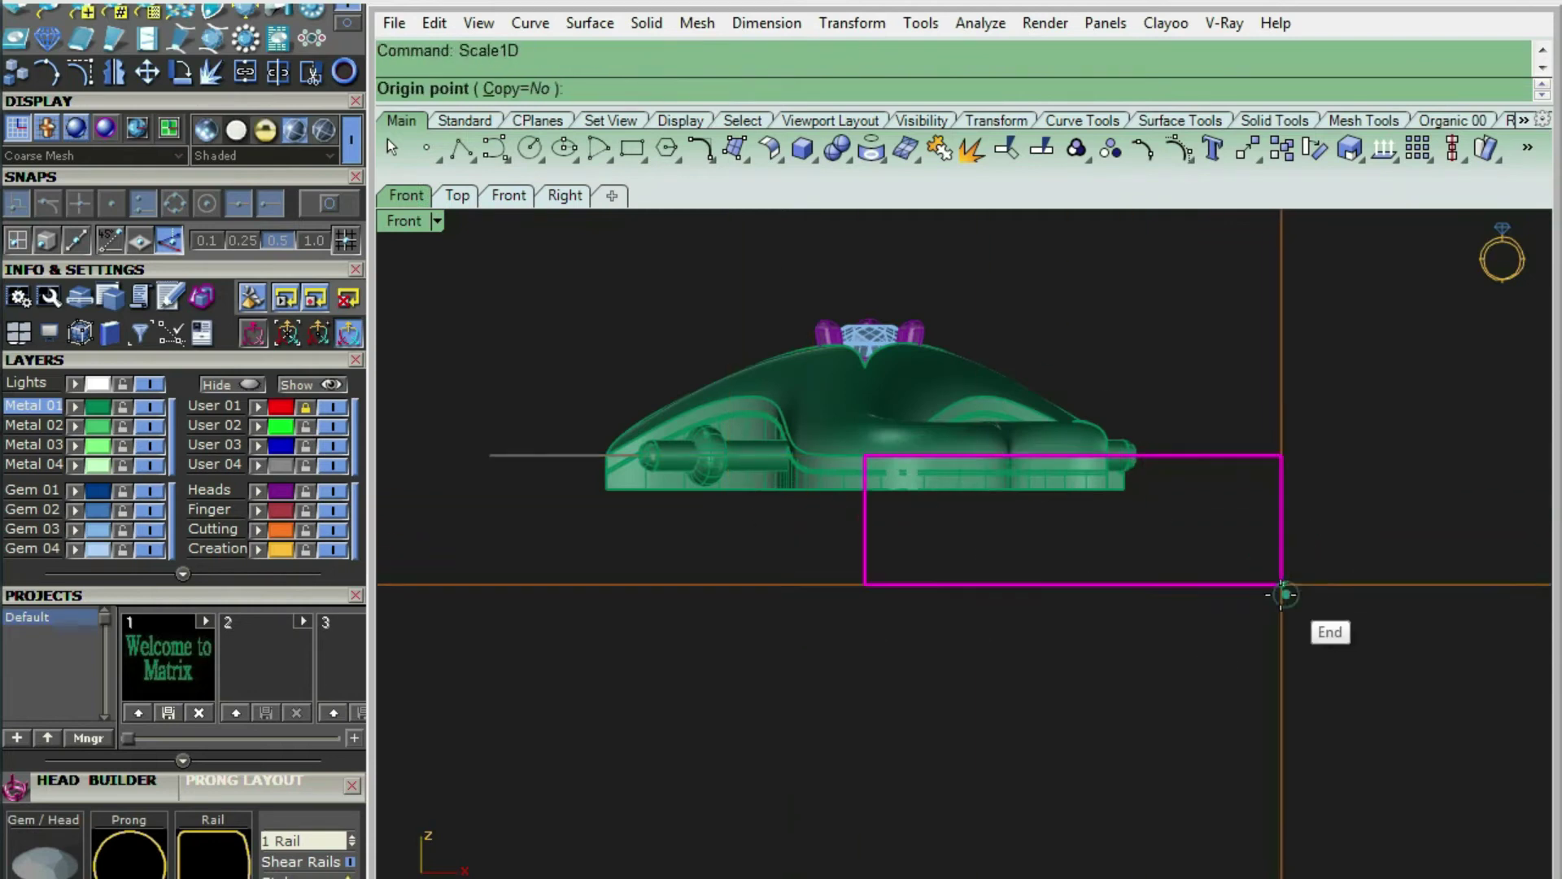
# Widen the rectangle below the pendant with Scale1D and extrude it on both sides into a solid cutting block for the rod and collars
pyautogui.click(1281, 584)
pyautogui.click(864, 584)
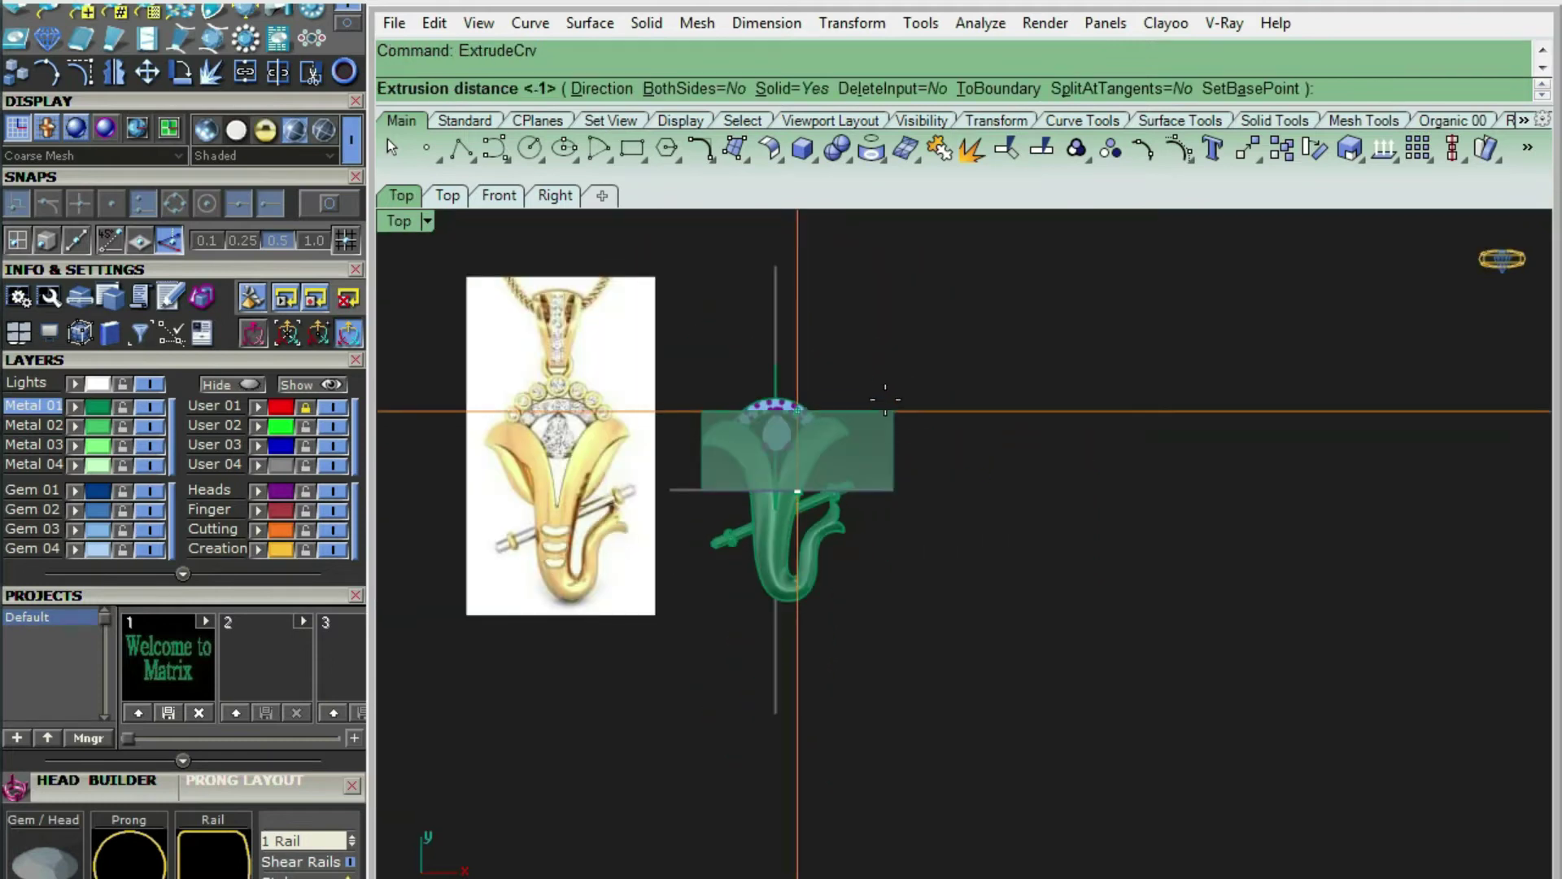
pyautogui.write('b')
pyautogui.press('Return')
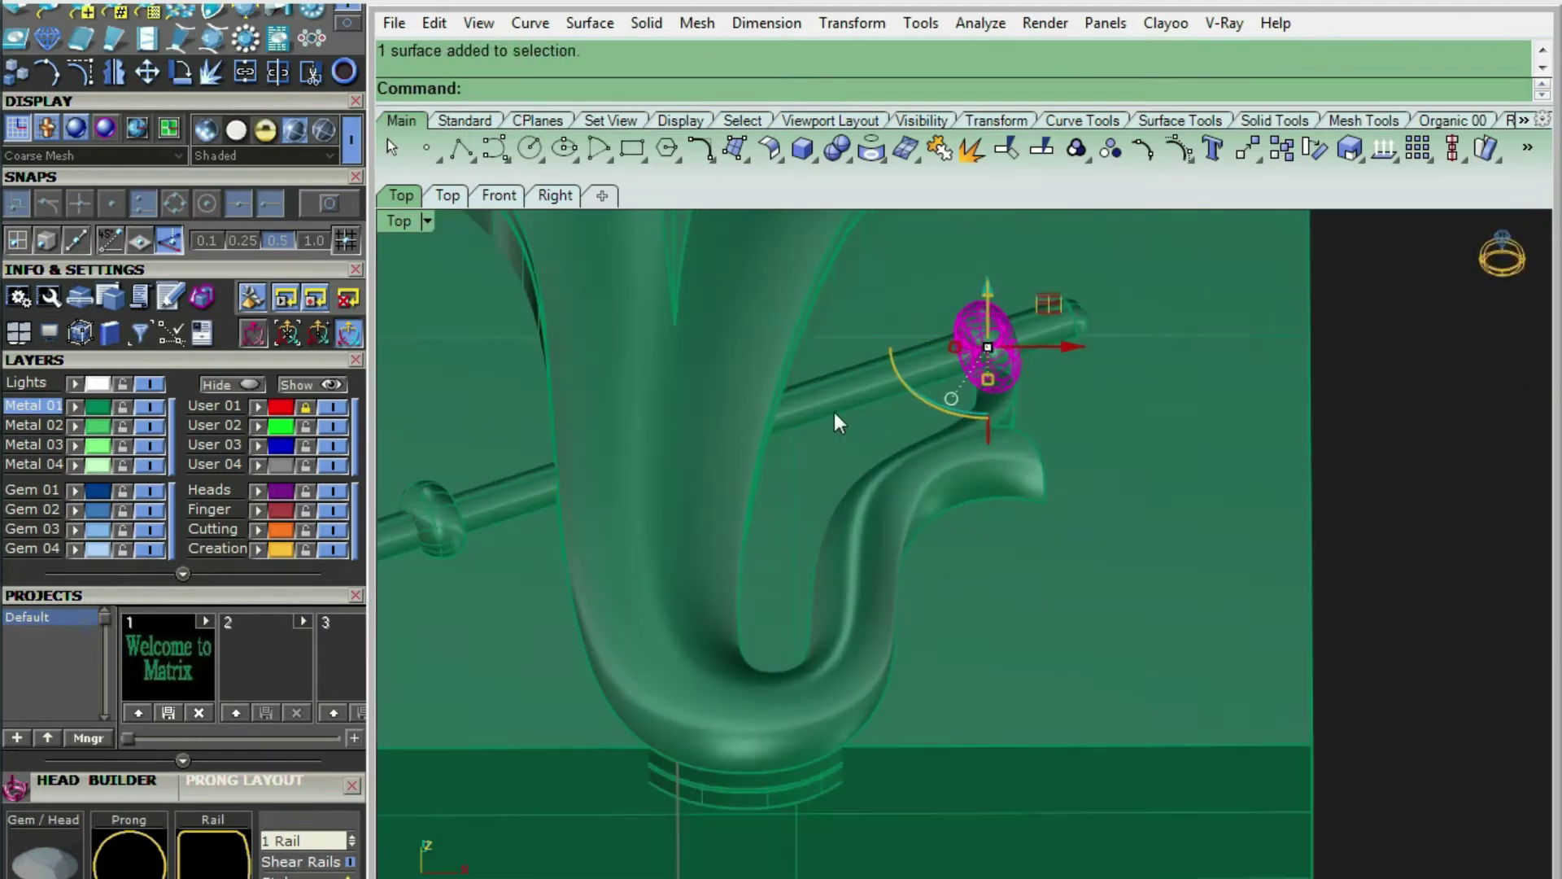
pyautogui.keyDown('shift'); pyautogui.click(529, 509); pyautogui.keyUp('shift')
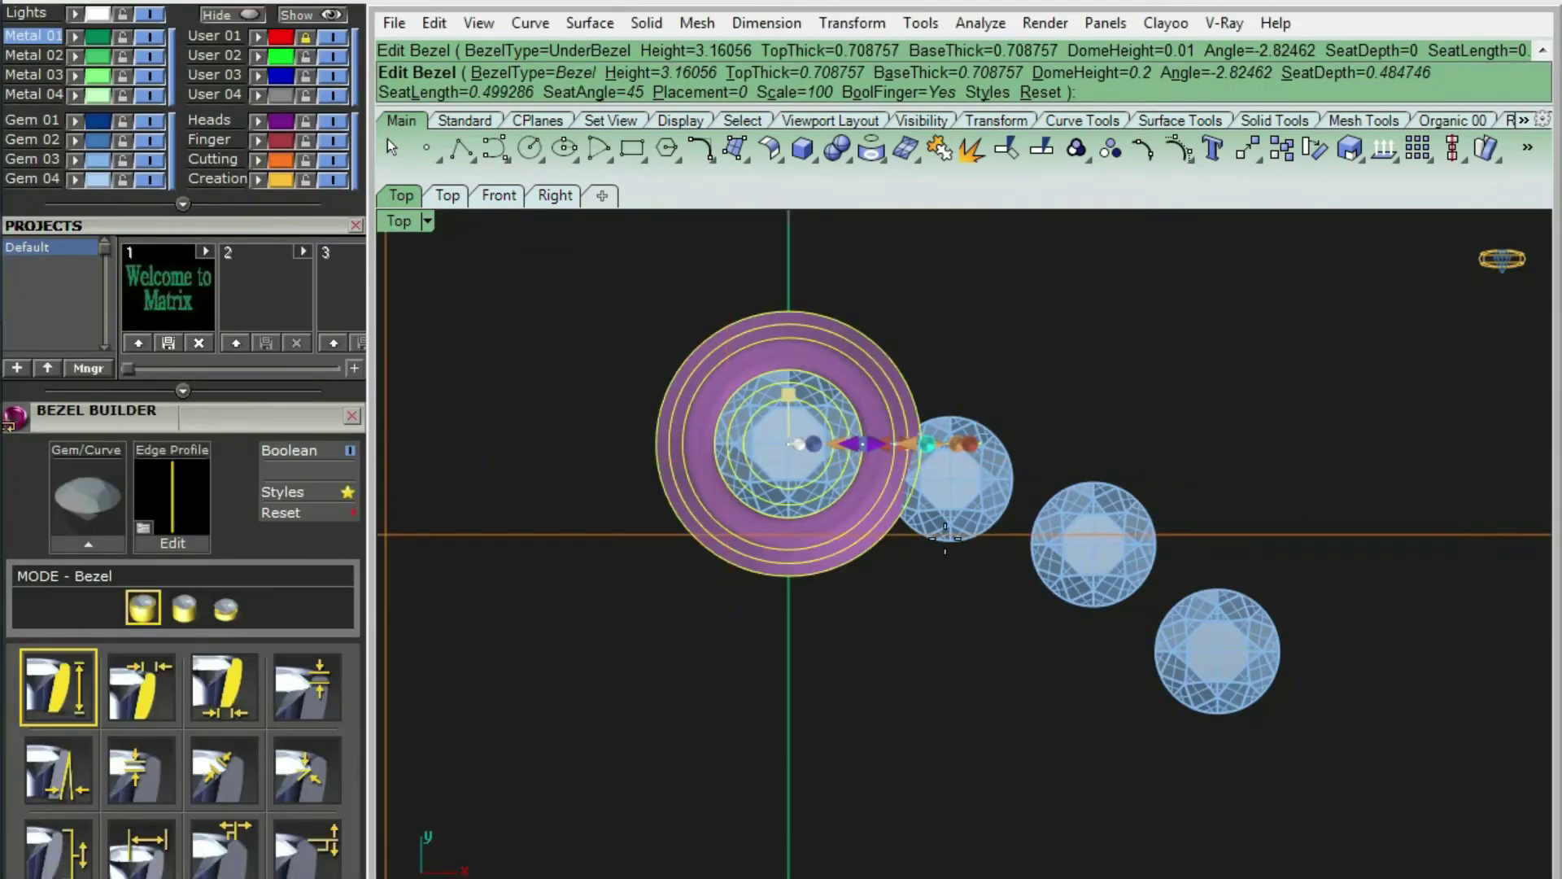
# Load a saved bezel style for the topmost round gem and set the bezel height to about 2.5 mm
pyautogui.moveTo(944, 538); pyautogui.dragTo(380, 587, button='right')
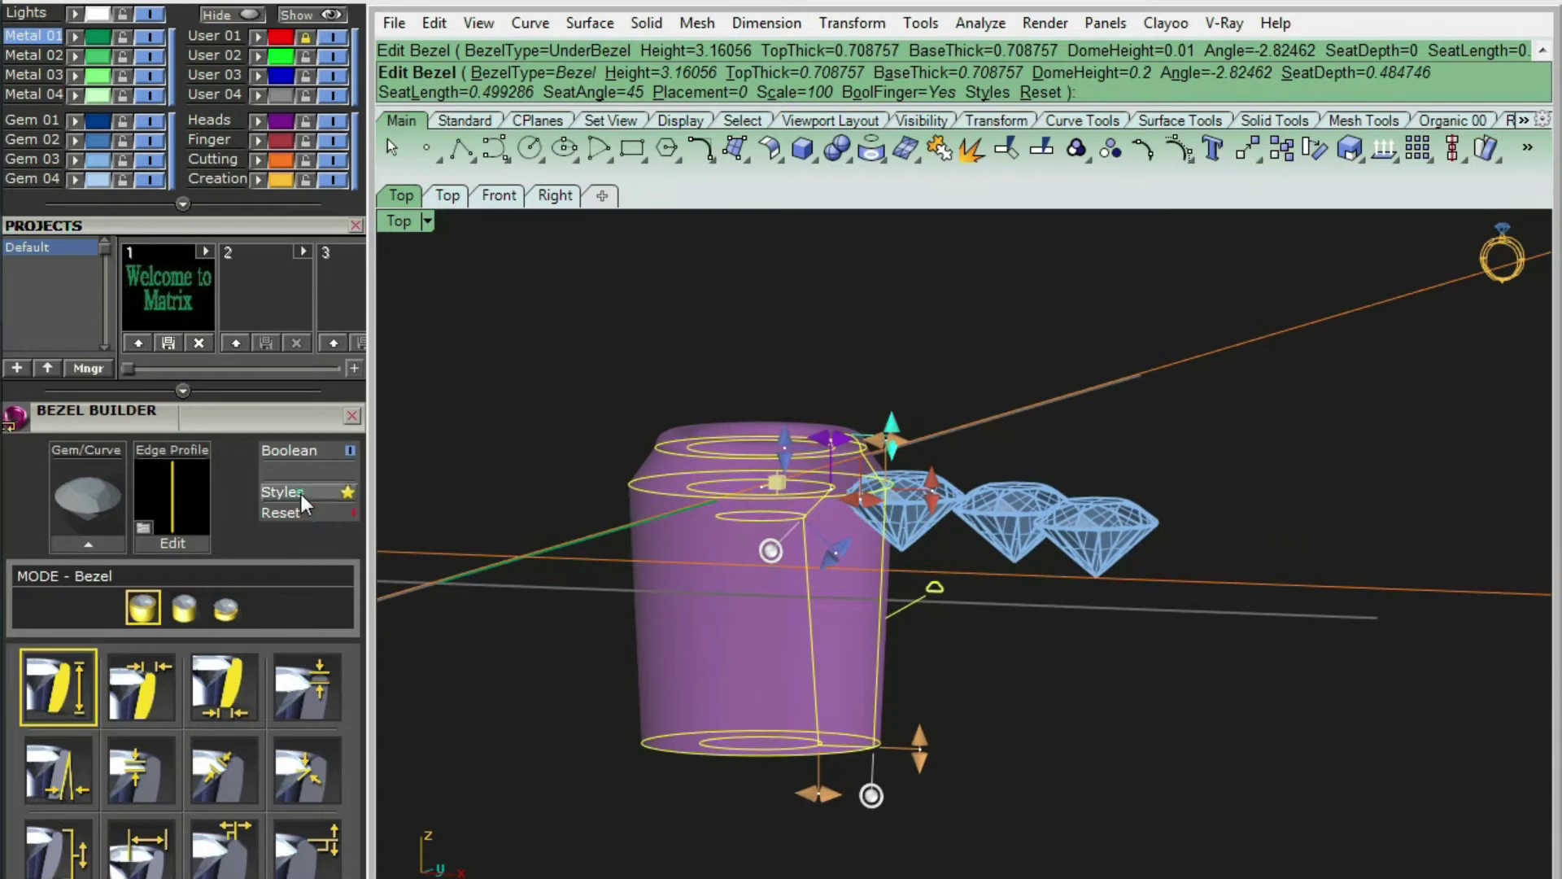
pyautogui.click(289, 491)
pyautogui.moveTo(1095, 409)
pyautogui.mouseDown()
pyautogui.moveTo(1100, 500)
pyautogui.moveTo(1095, 423)
pyautogui.mouseUp()
pyautogui.click(89, 709)
pyautogui.scroll(3, 928, 623)
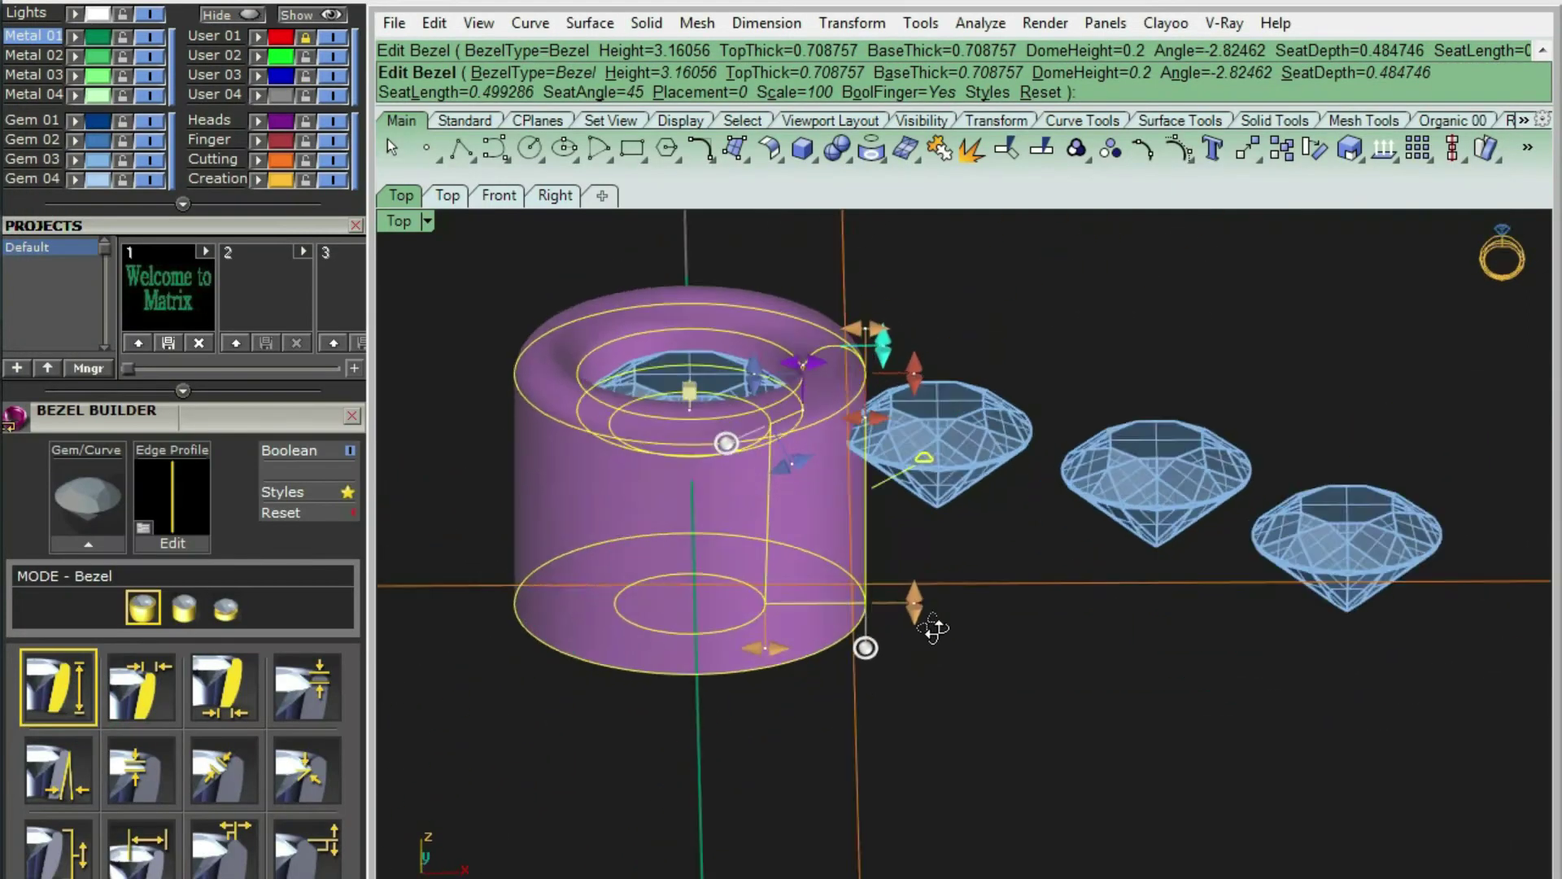
pyautogui.moveTo(918, 616); pyautogui.dragTo(915, 651)
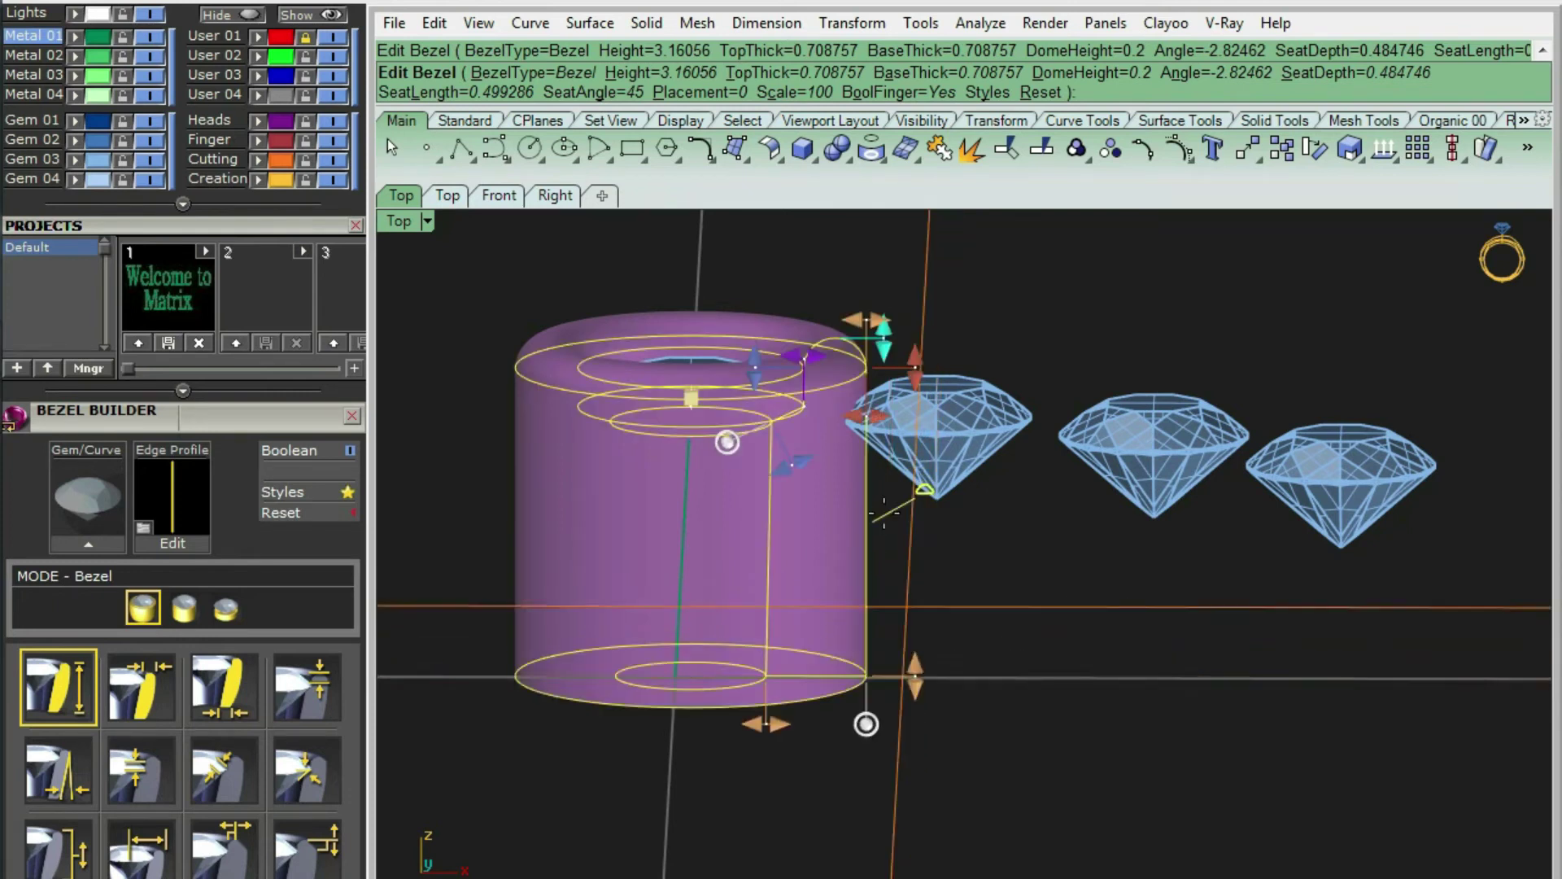
# Reduce the bezel's top thickness and base thickness to about 0.5 mm each
pyautogui.scroll(-4, 883, 513)
pyautogui.moveTo(883, 512); pyautogui.dragTo(871, 577, button='right')
pyautogui.scroll(8, 859, 524)
pyautogui.scroll(-4, 870, 504)
pyautogui.moveTo(870, 504); pyautogui.dragTo(883, 399, button='right')
pyautogui.scroll(5, 895, 422)
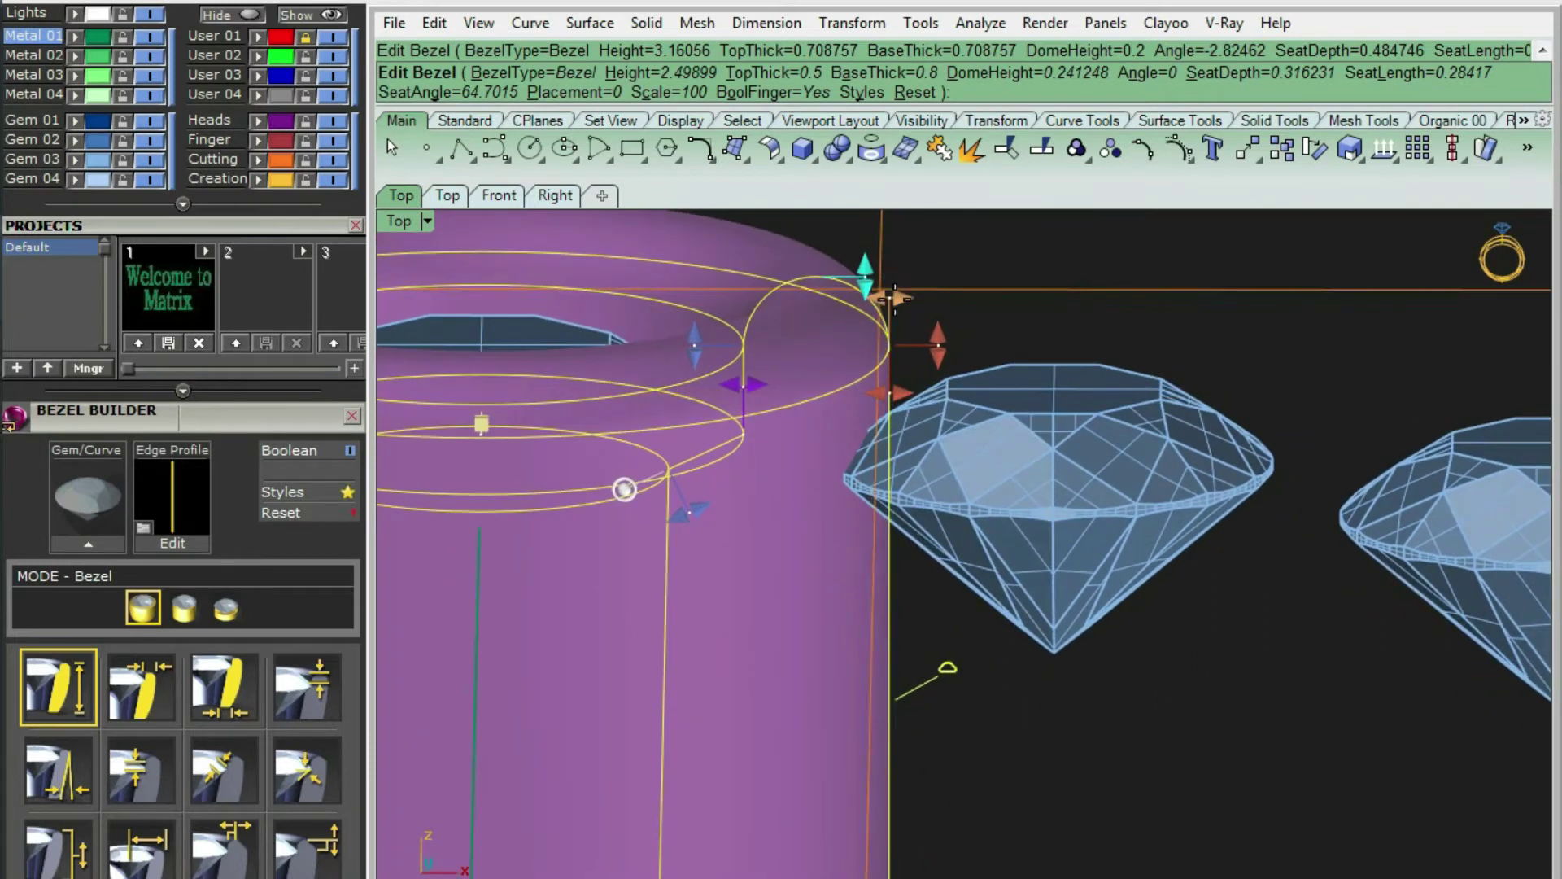
pyautogui.moveTo(889, 301); pyautogui.dragTo(878, 303)
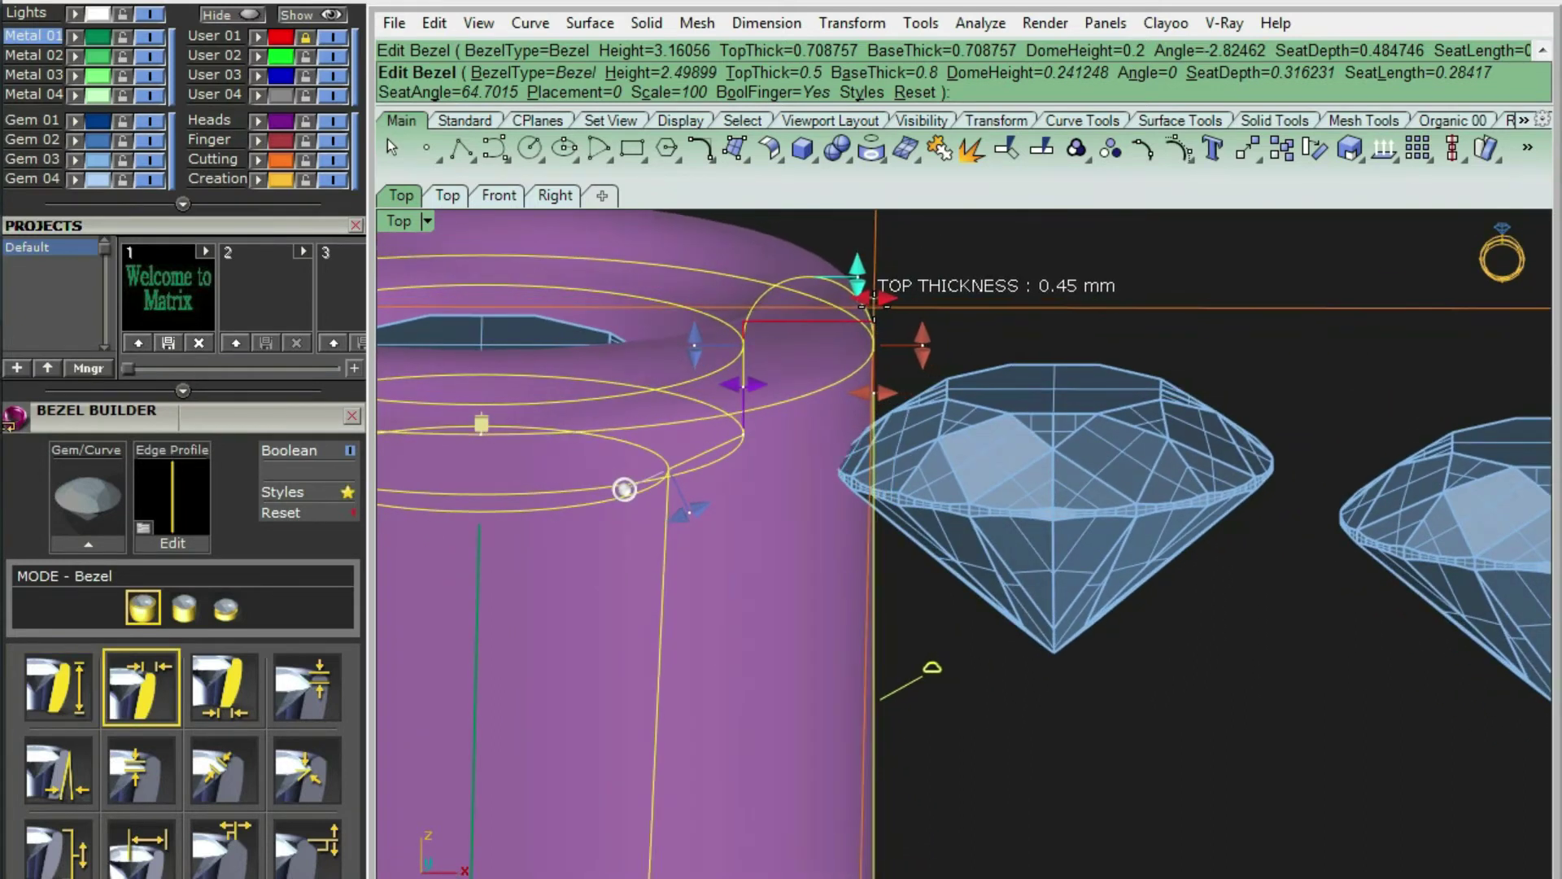
pyautogui.moveTo(734, 422); pyautogui.dragTo(732, 362, button='right')
pyautogui.scroll(-8, 647, 380)
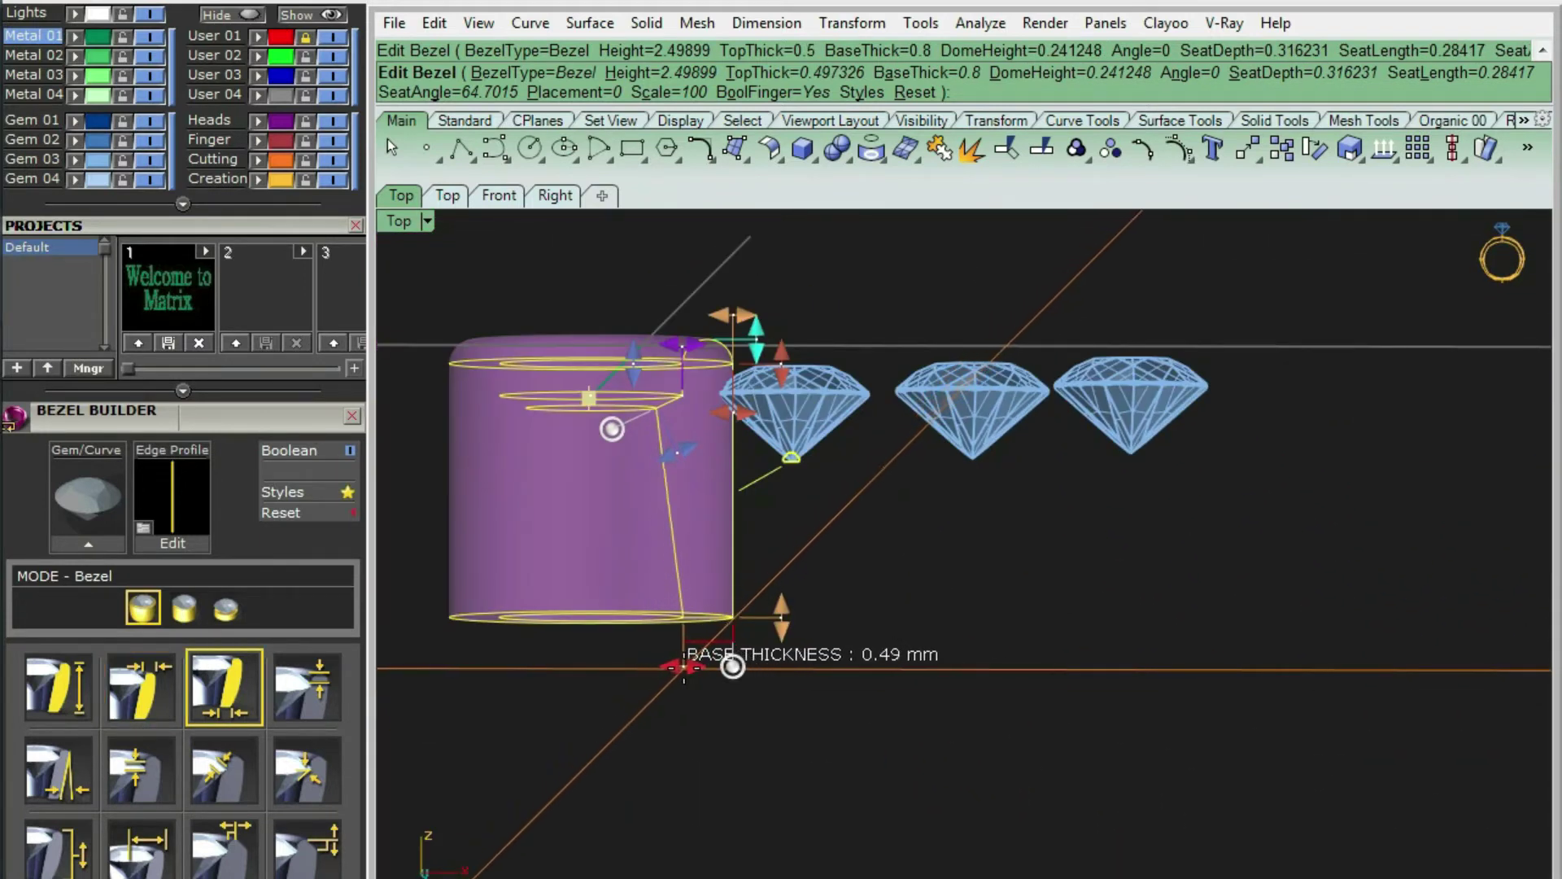
pyautogui.moveTo(683, 667); pyautogui.dragTo(683, 665)
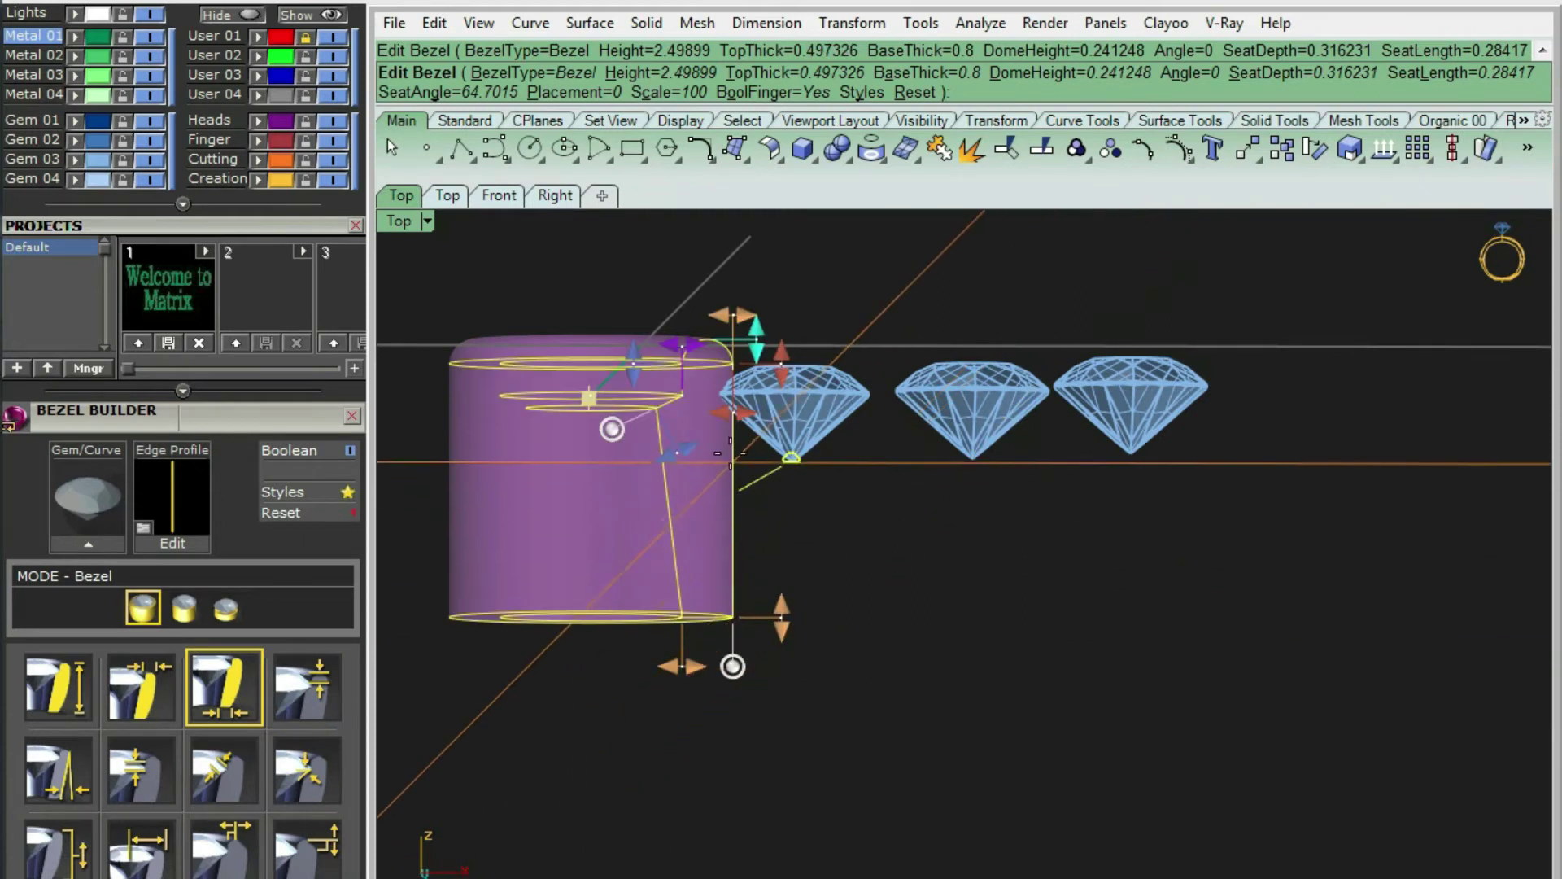
# Increase the bezel's seat length to about 0.33 mm and finish the bezel
pyautogui.scroll(4, 654, 414)
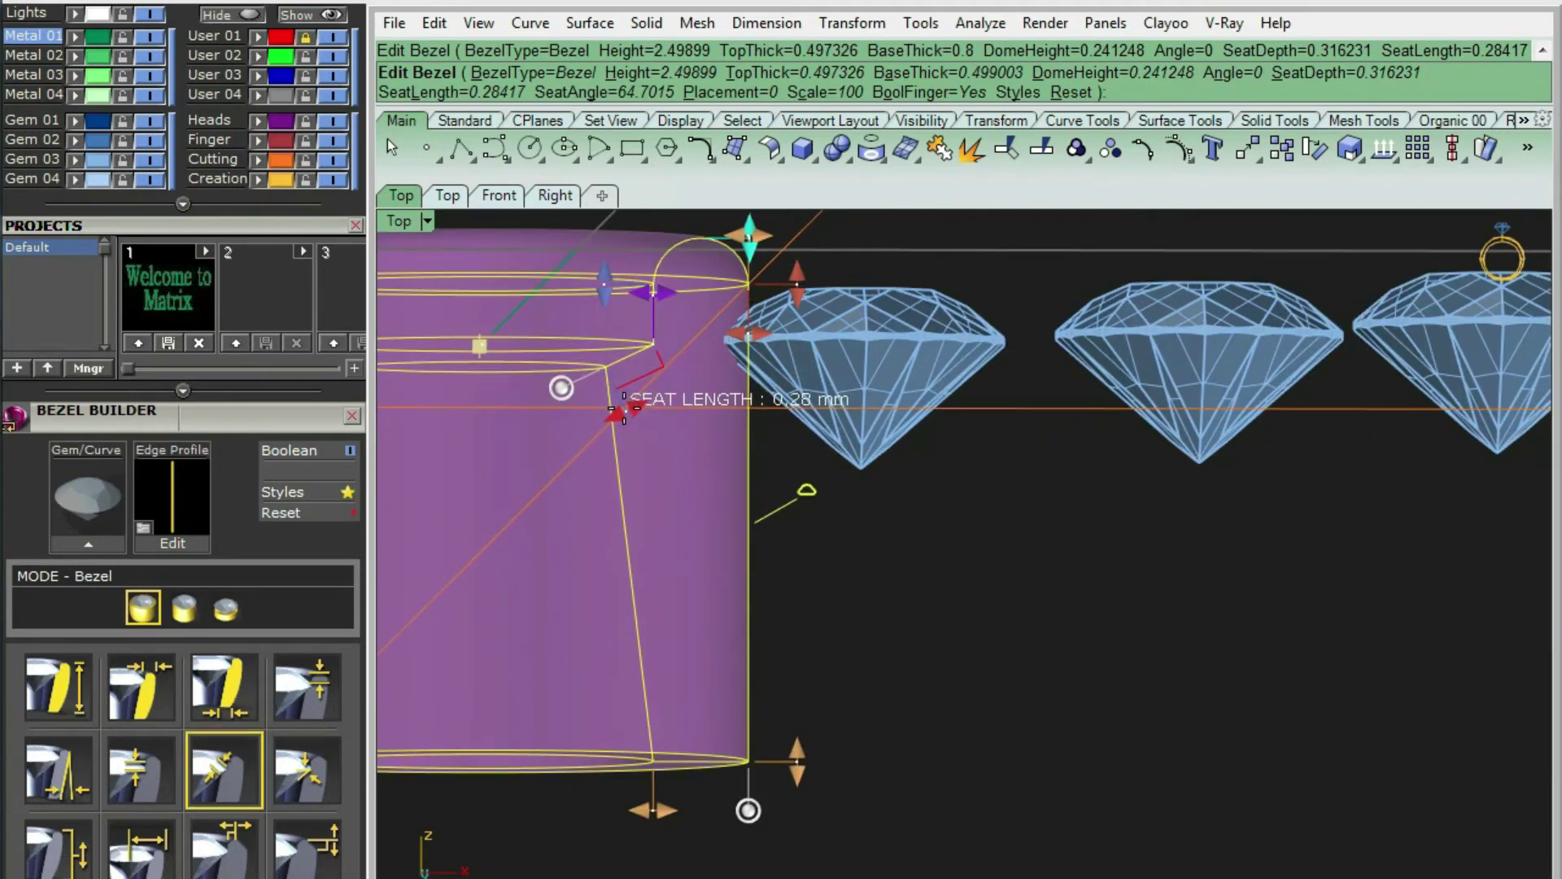
pyautogui.moveTo(615, 411); pyautogui.dragTo(610, 414)
pyautogui.moveTo(606, 492); pyautogui.dragTo(645, 554, button='right')
pyautogui.scroll(-5, 645, 554)
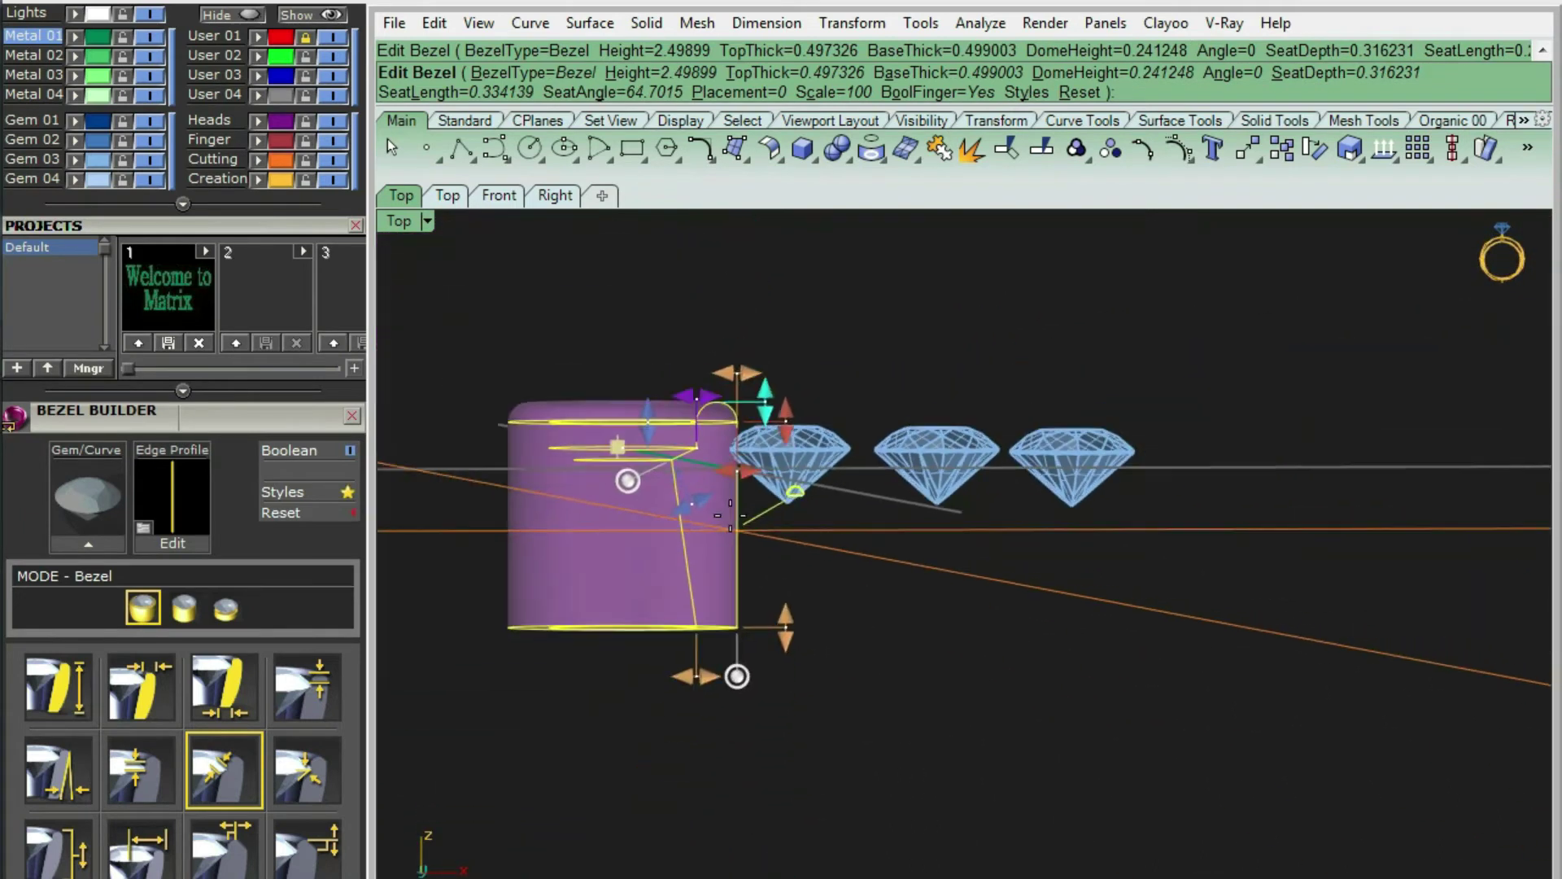
pyautogui.press('Return')
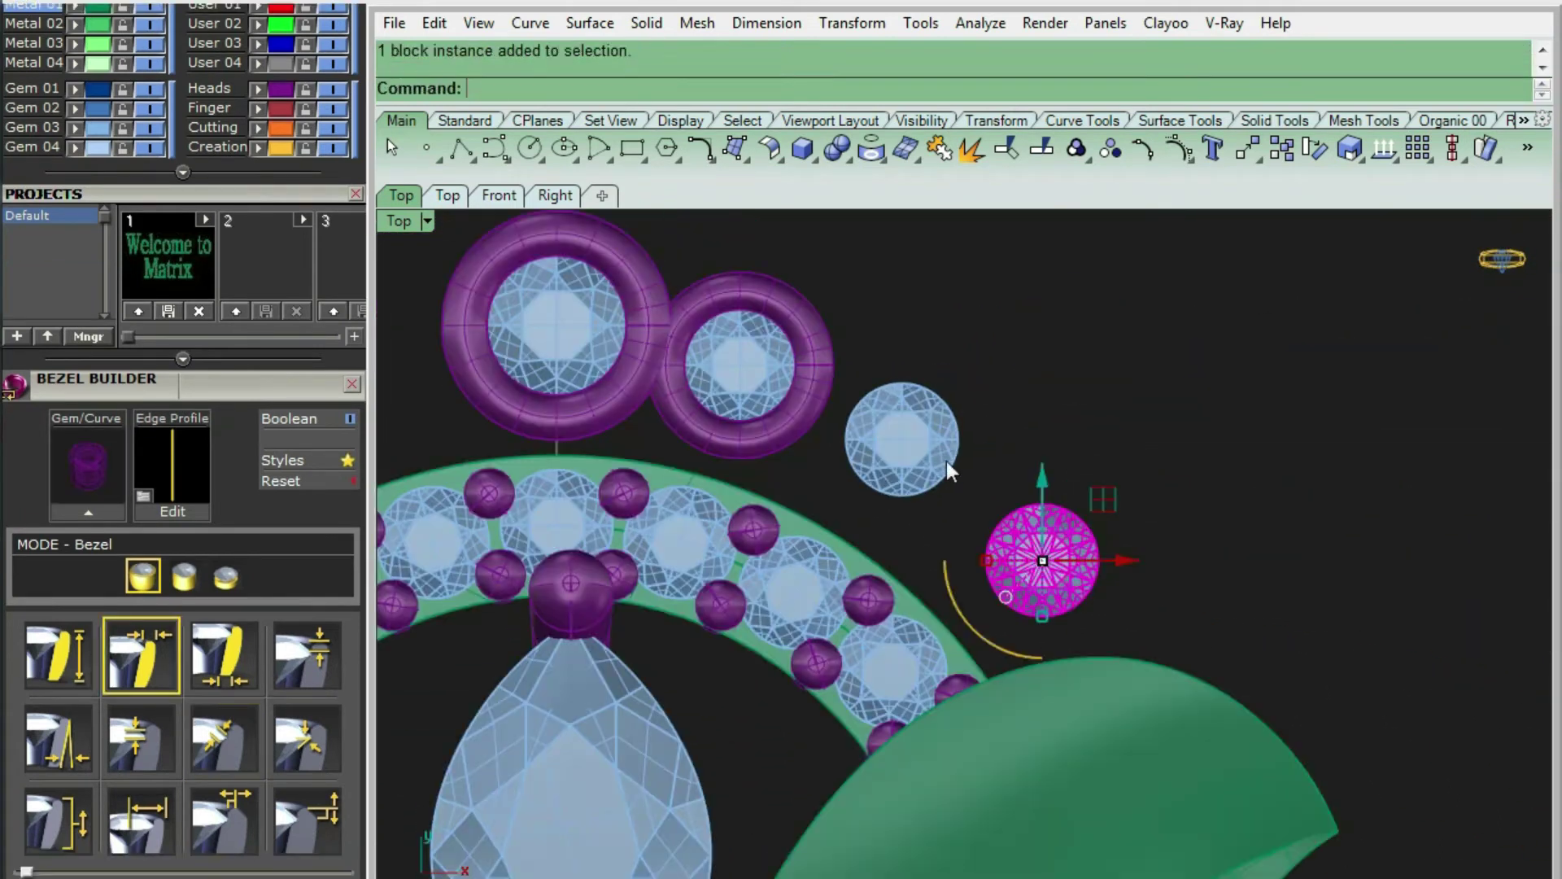
# Give the two outer round gems the same bezel as the neighbouring gem using Match Attributes
pyautogui.press('F6')
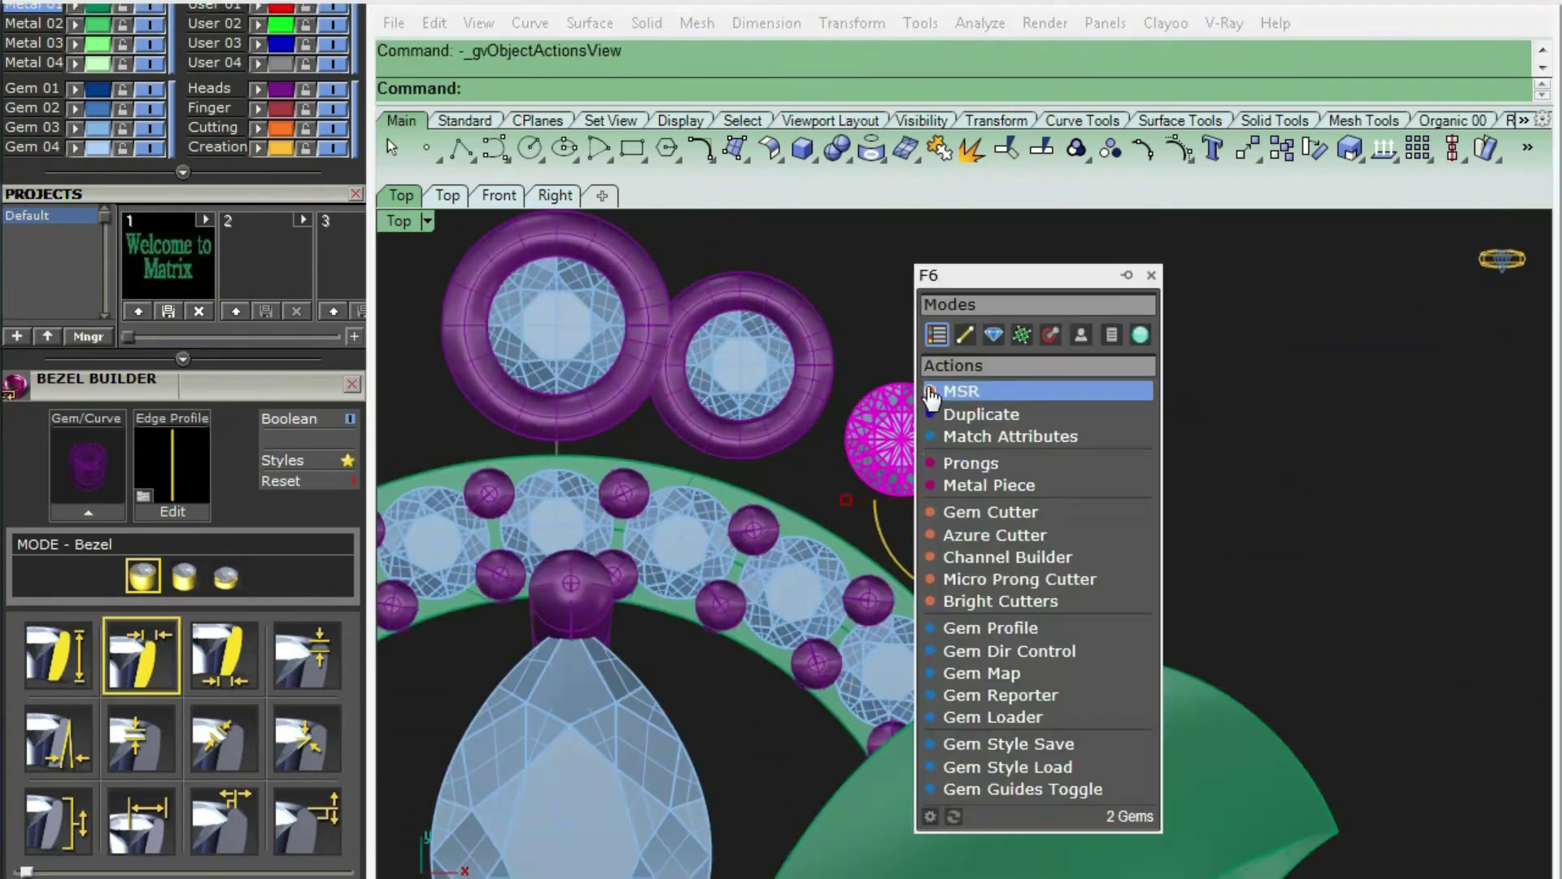
pyautogui.click(986, 439)
pyautogui.click(843, 399)
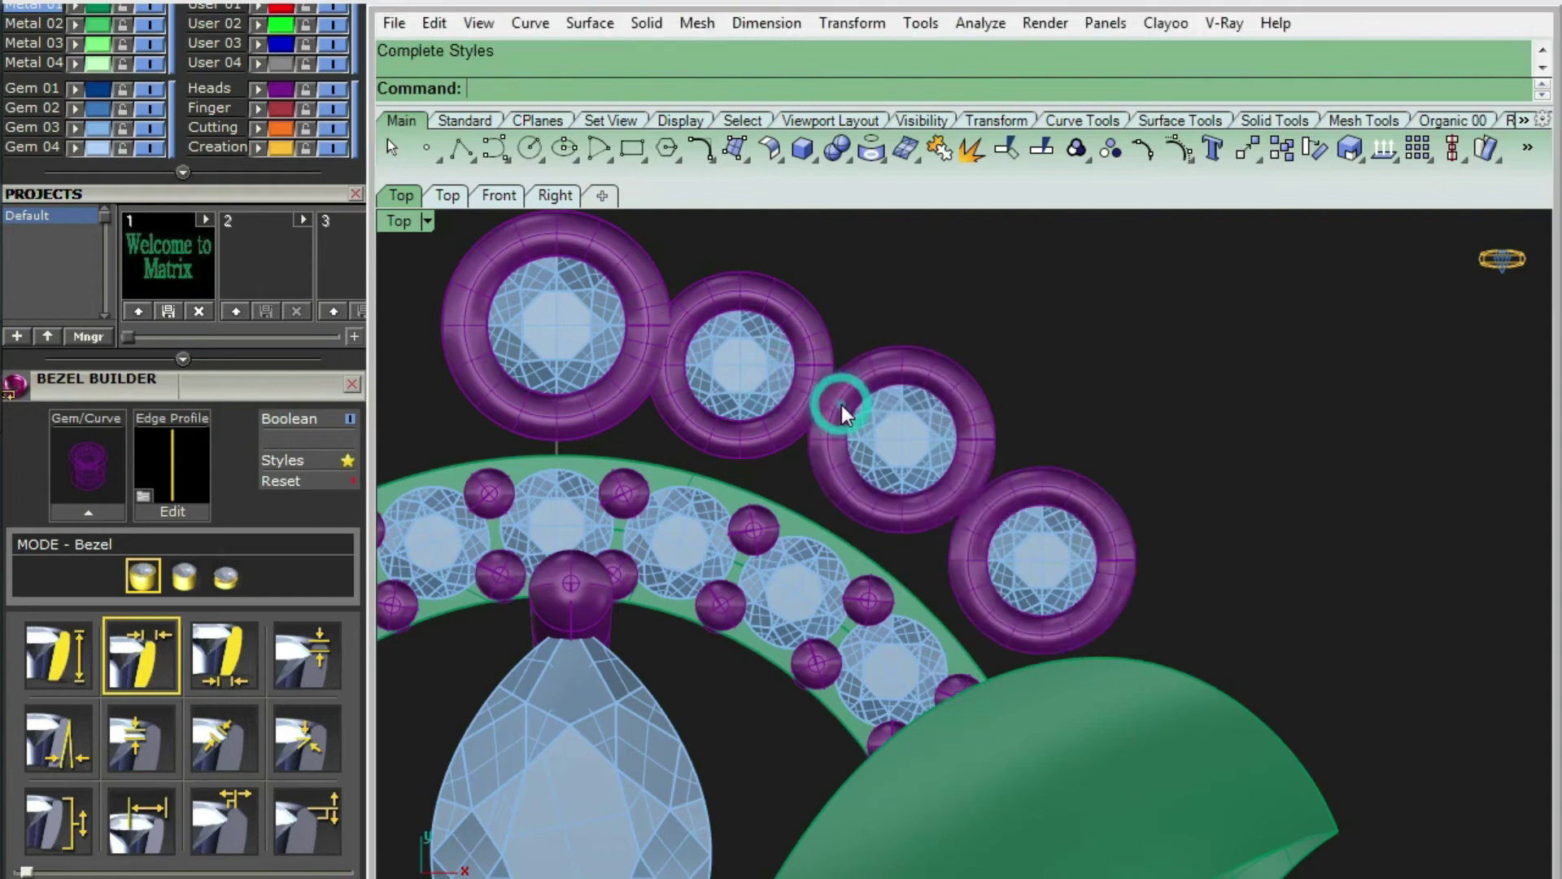
pyautogui.rightClick(1115, 356)
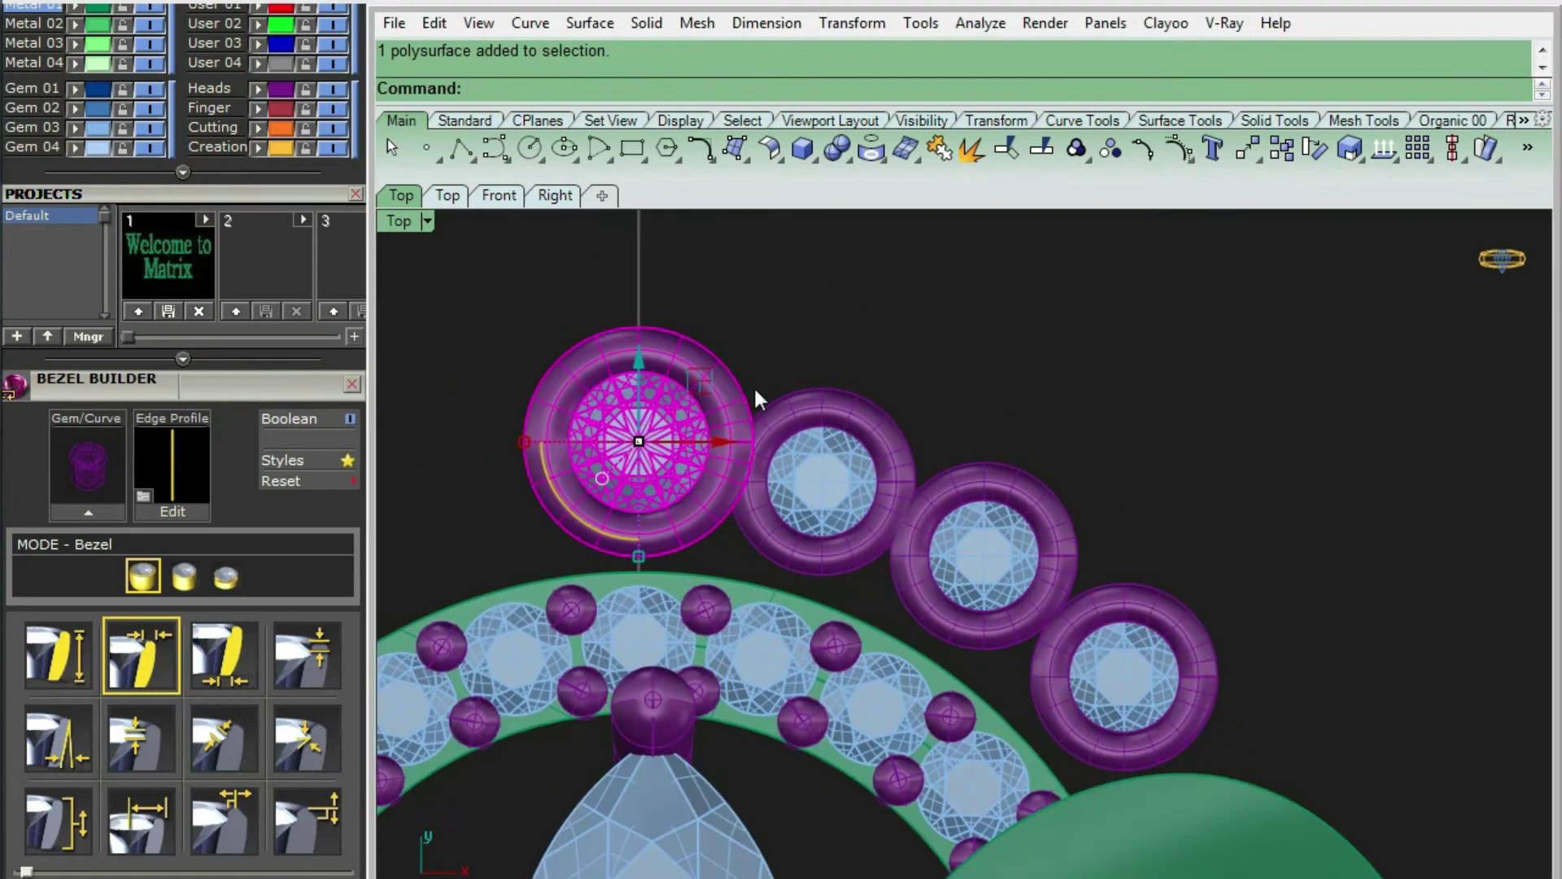
# Group the top bezel with its gem and move it slightly up from the gem-set arch
pyautogui.hotkey('ctrl', 'g')
pyautogui.press('Escape')
pyautogui.click(682, 368)
pyautogui.scroll(4, 631, 423)
pyautogui.moveTo(643, 364); pyautogui.dragTo(637, 350)
pyautogui.click(1072, 274)
pyautogui.scroll(-6, 752, 317)
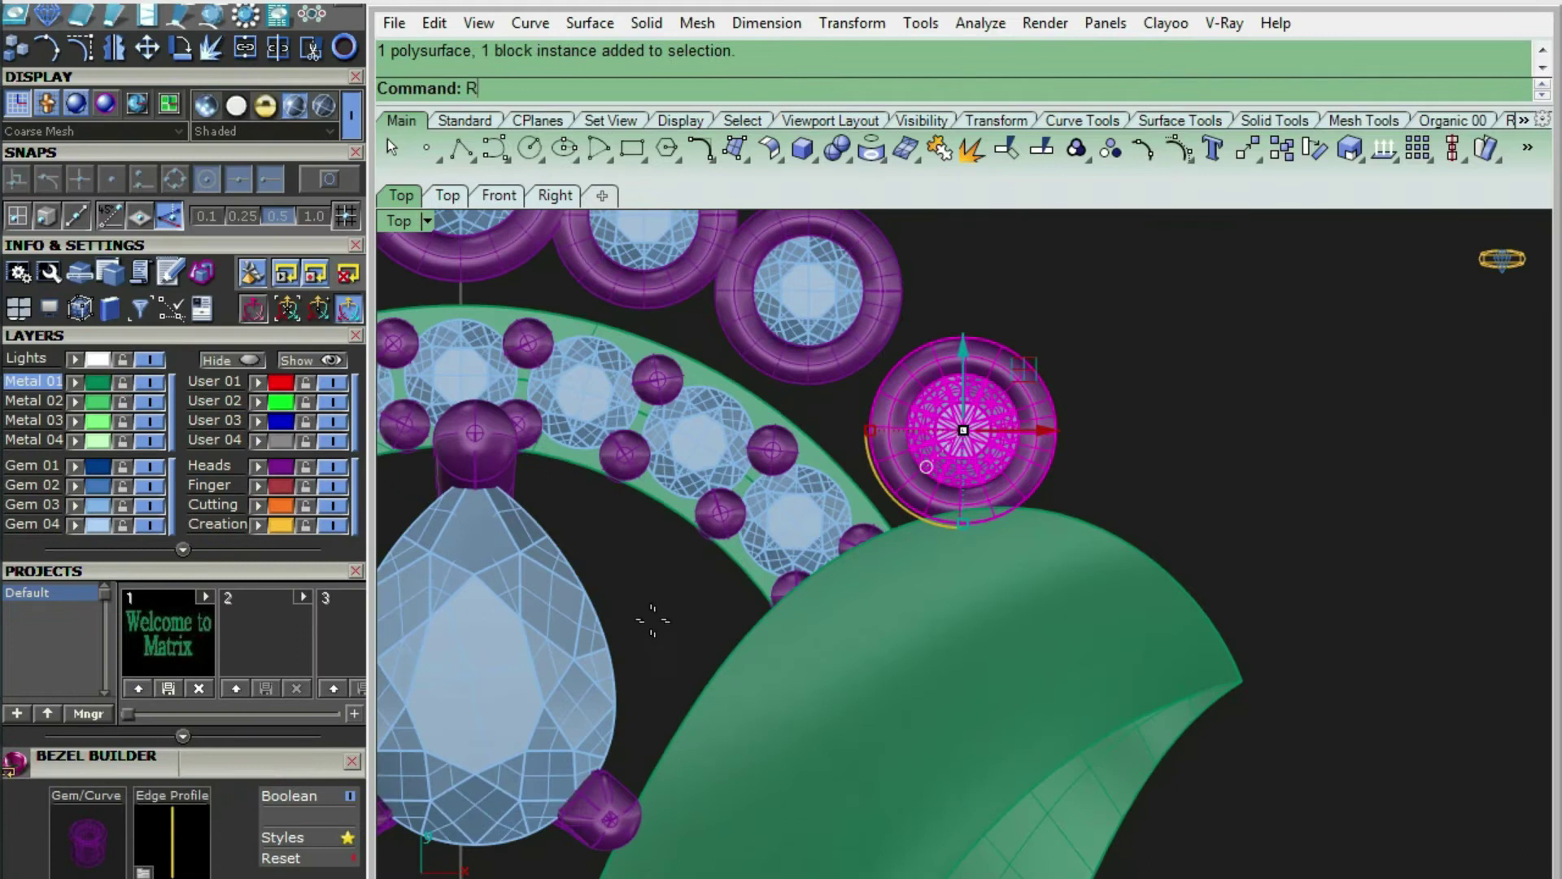
# Rotate the outermost bezel and its gem about the arch's centre so that it overlaps the petal's upper edge
pyautogui.press('Return')
pyautogui.scroll(6, 652, 621)
pyautogui.click(813, 519)
pyautogui.scroll(-4, 822, 517)
pyautogui.scroll(6, 1127, 489)
pyautogui.click(1140, 509)
pyautogui.click(1204, 561)
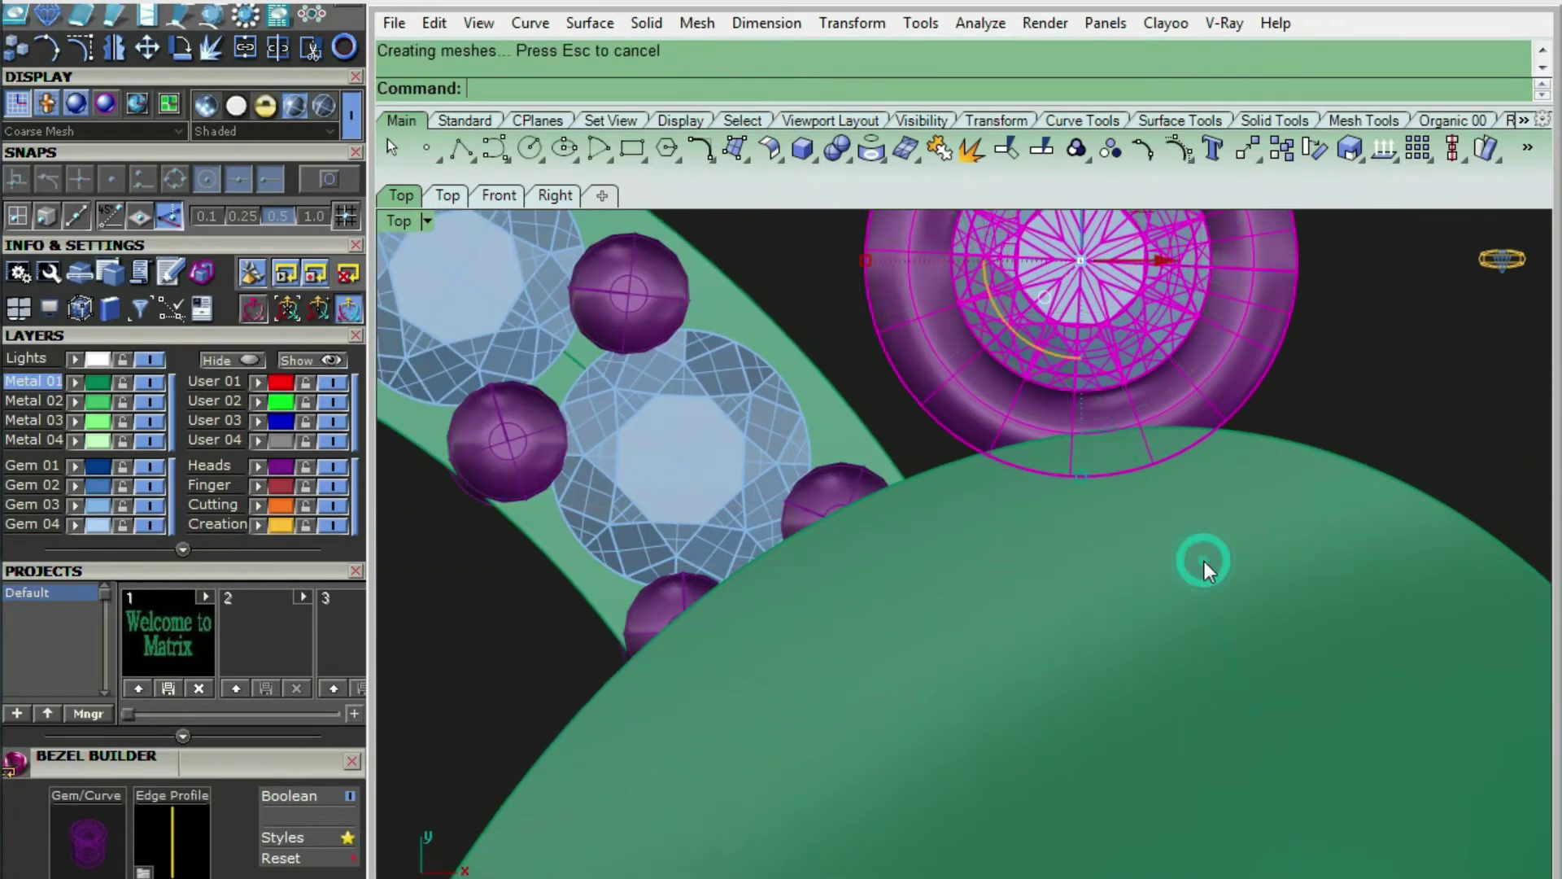
pyautogui.scroll(-5, 892, 340)
# Rotate the two bezels between the top and outermost ones about the arch's centre to close the gaps along the row
pyautogui.press('Return')
pyautogui.scroll(3, 1131, 335)
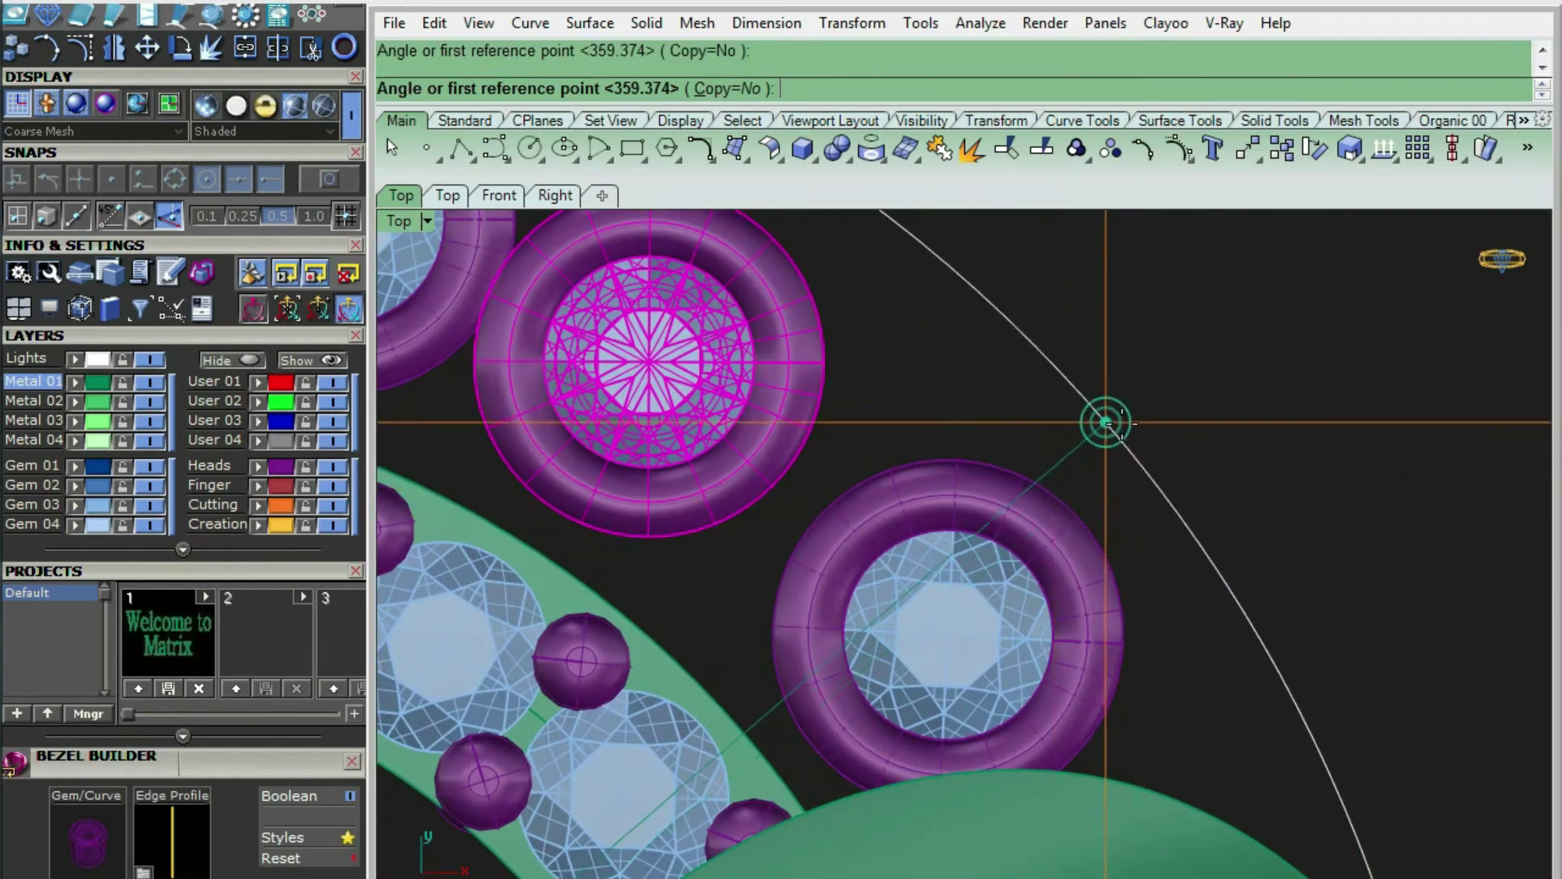
pyautogui.click(1101, 418)
pyautogui.click(1161, 443)
pyautogui.press('Return')
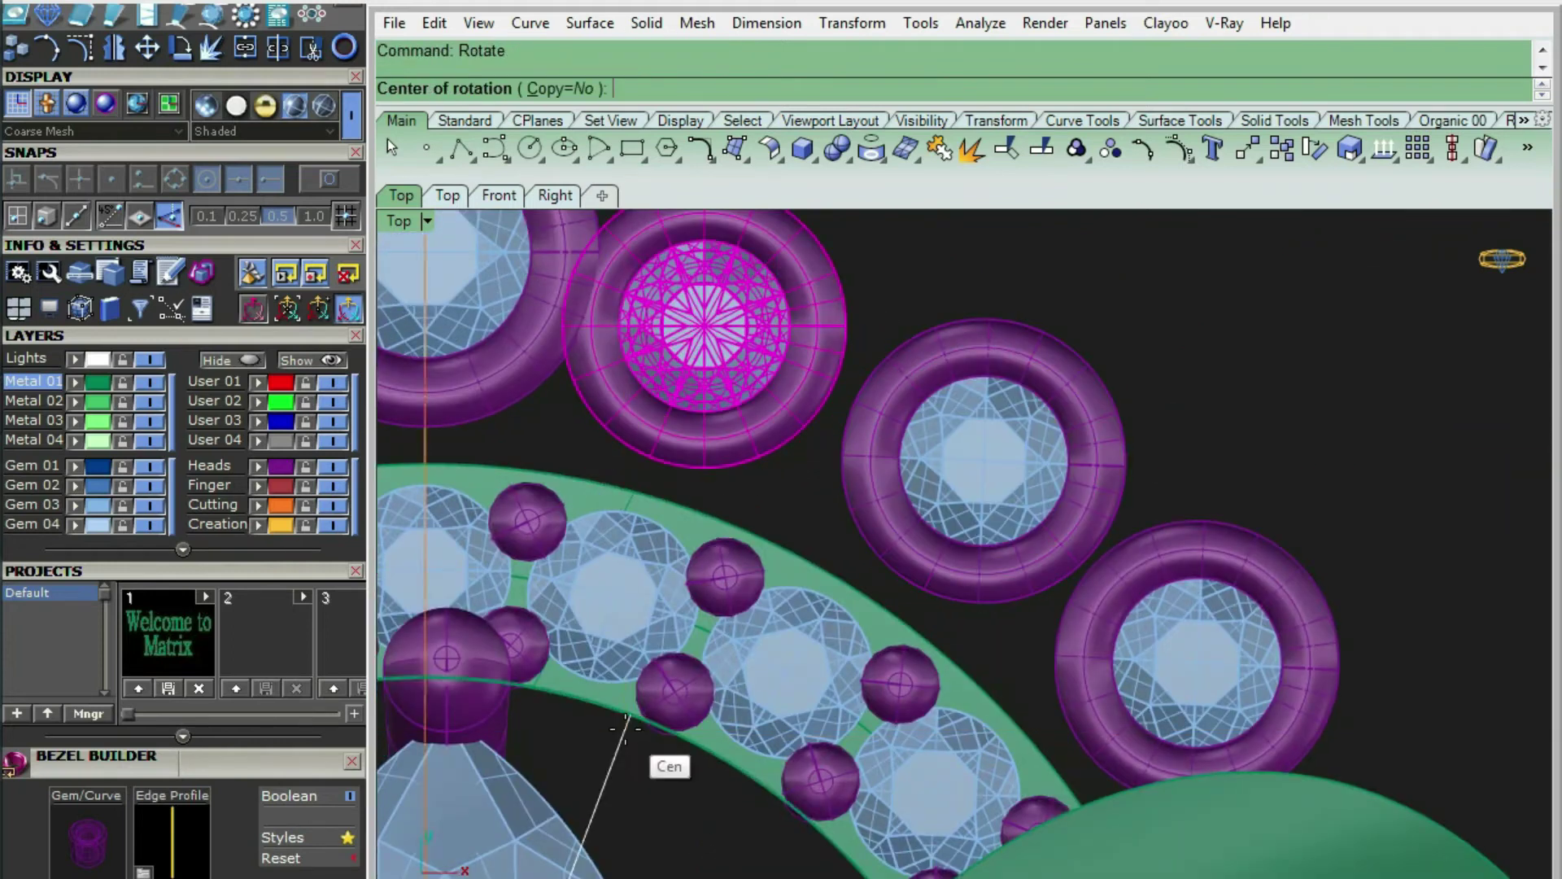
pyautogui.click(625, 727)
pyautogui.click(1061, 463)
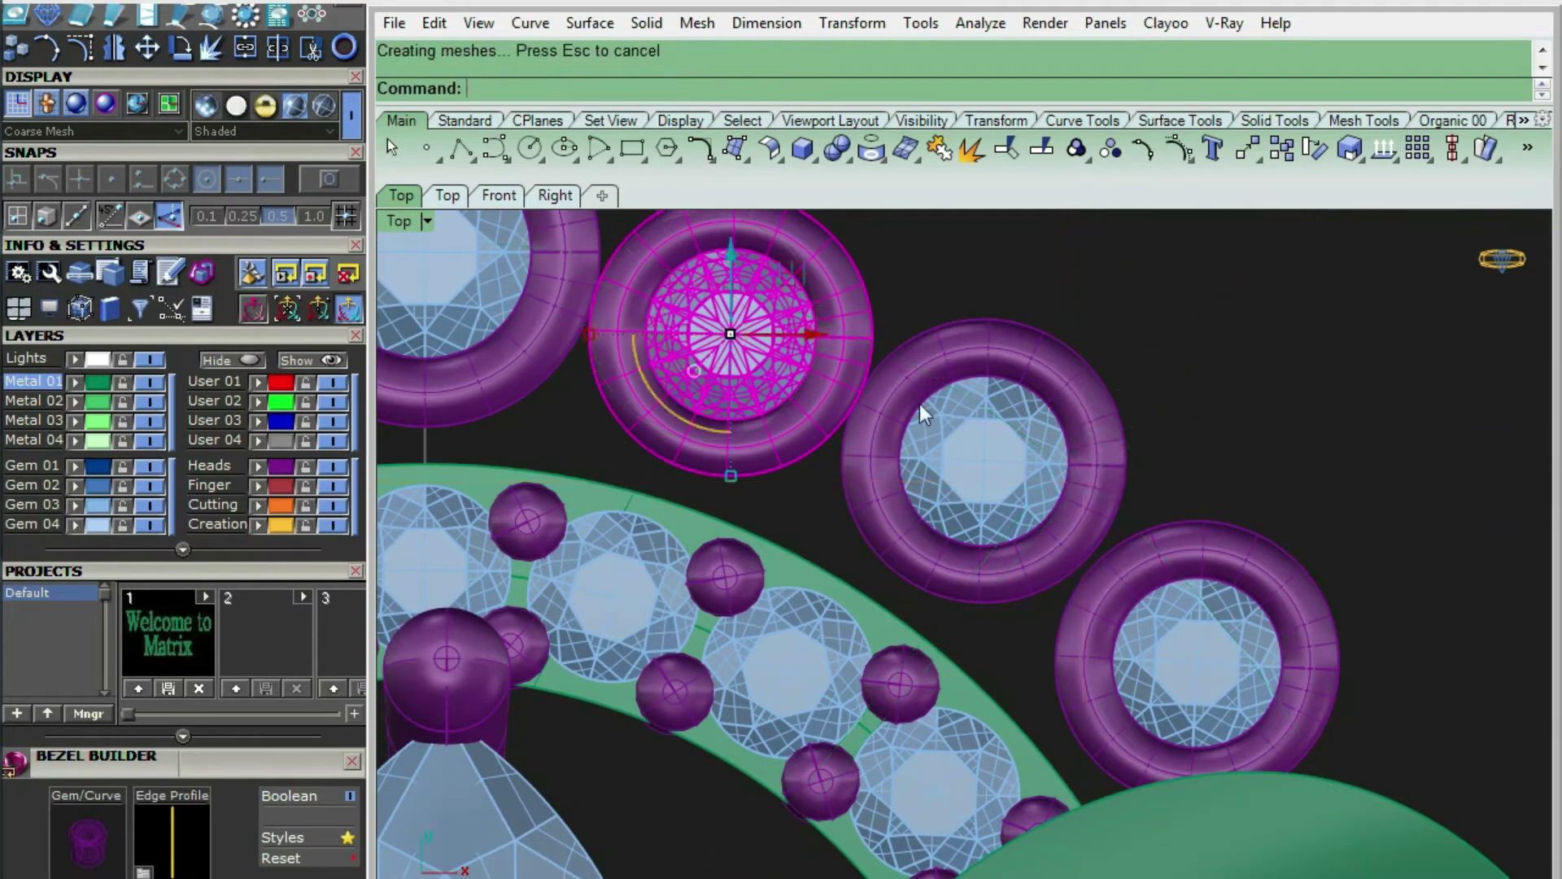
# Nudge the top bezel and its gem a little higher so that it fits the rotated neighbours
pyautogui.scroll(-3, 655, 330)
pyautogui.click(642, 333)
pyautogui.scroll(3, 646, 397)
pyautogui.moveTo(640, 398); pyautogui.dragTo(632, 393)
pyautogui.scroll(-9, 696, 317)
pyautogui.click(1100, 322)
pyautogui.scroll(5, 765, 410)
pyautogui.scroll(-5, 749, 330)
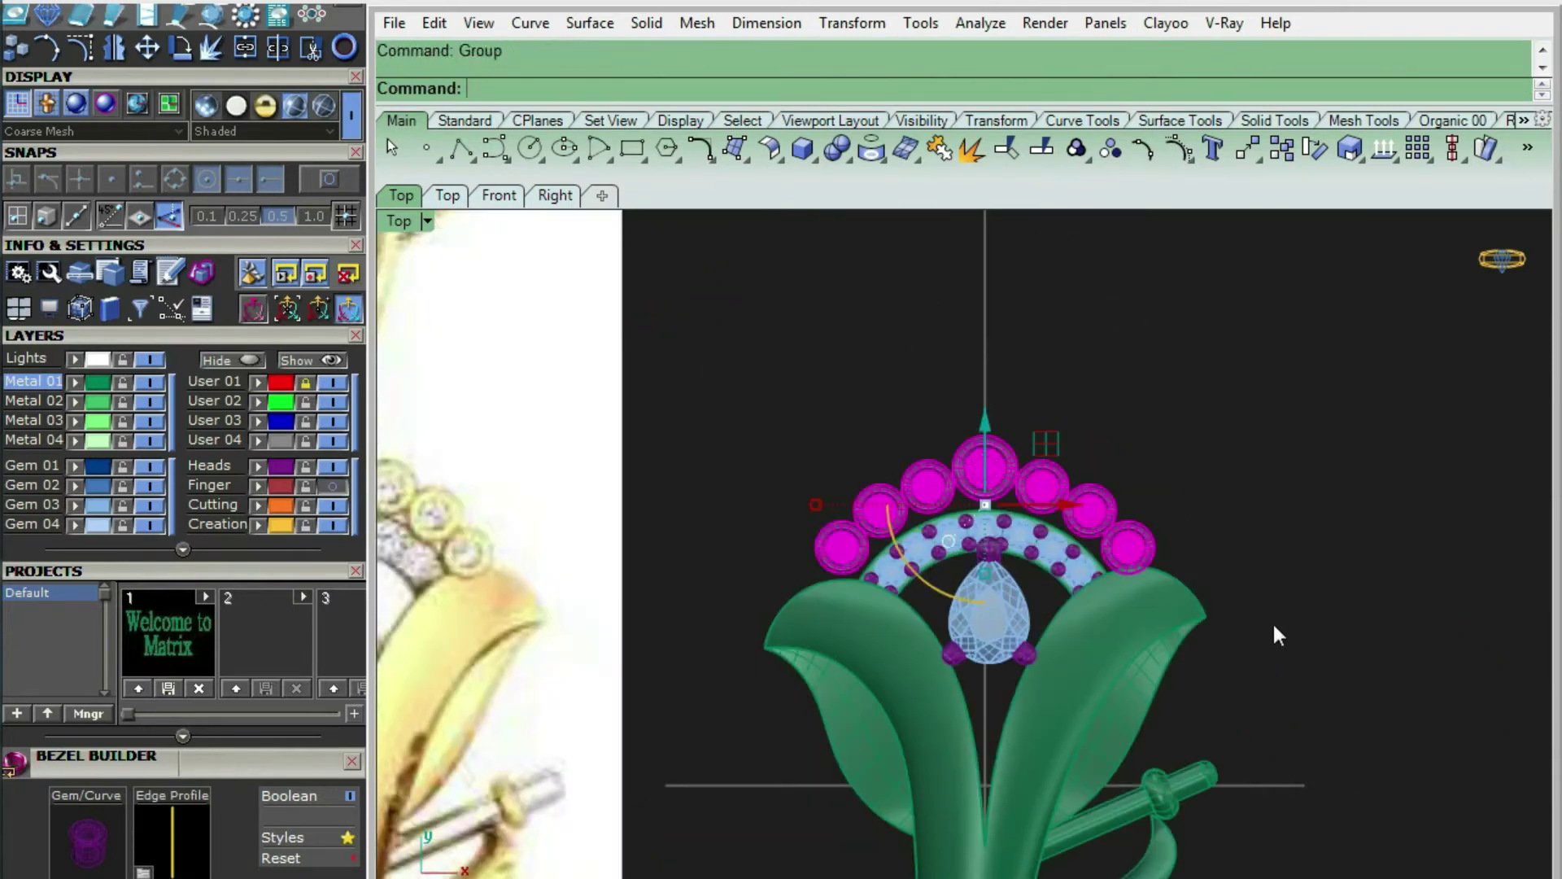
# Align the grouped bezel row with the underside of the pendant in the side view
pyautogui.hotkey('ctrl', 'F3')
pyautogui.scroll(6, 1086, 550)
pyautogui.moveTo(918, 523); pyautogui.dragTo(933, 554, button='right')
pyautogui.write('Align')
pyautogui.press('Return')
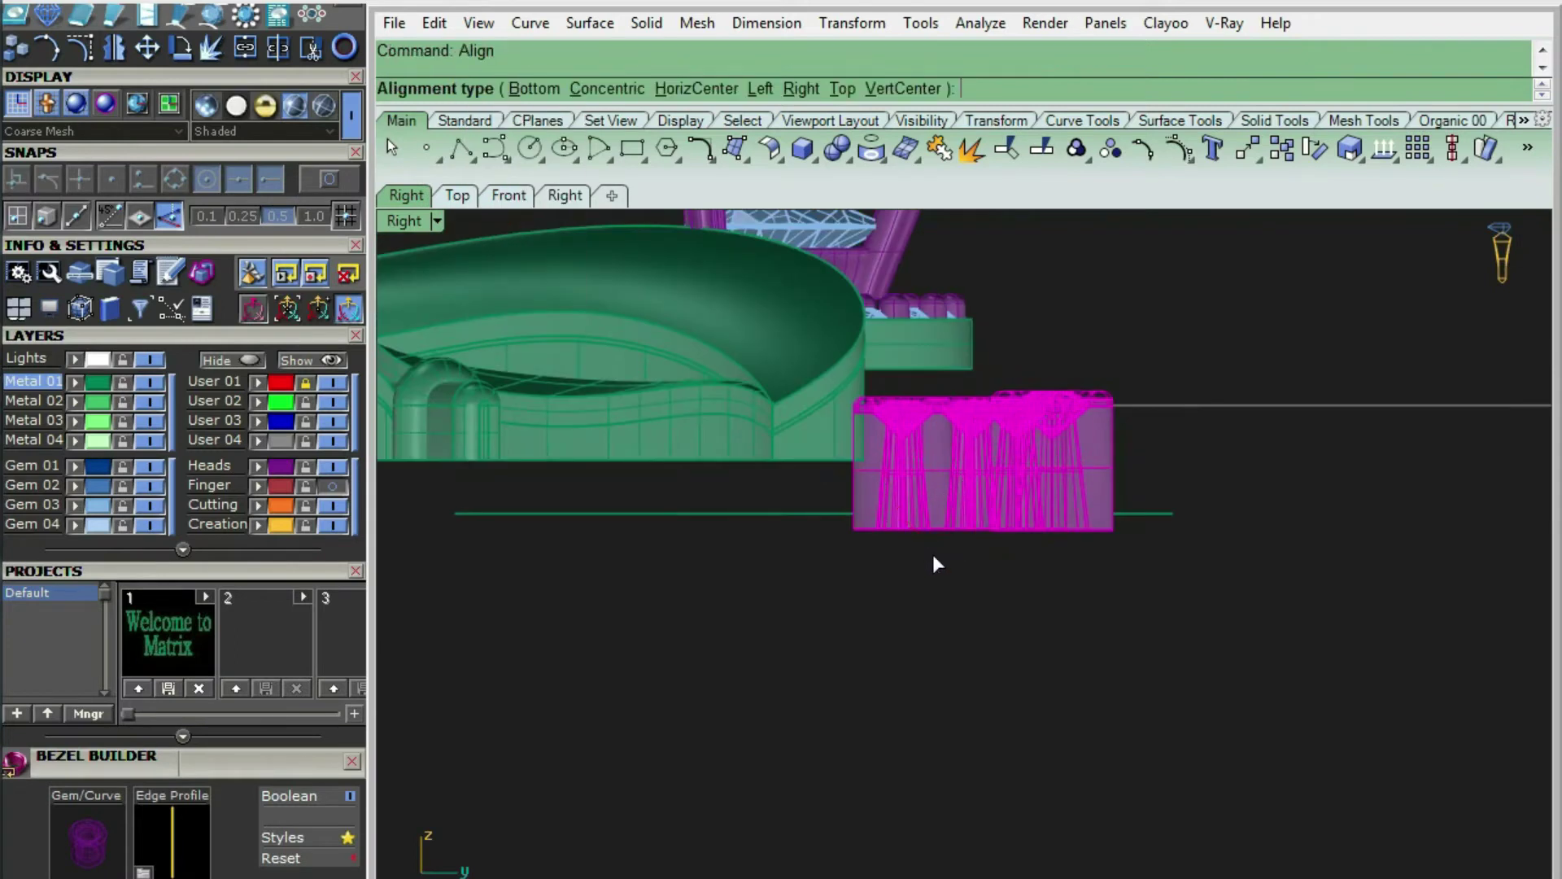
pyautogui.click(722, 477)
pyautogui.click(948, 613)
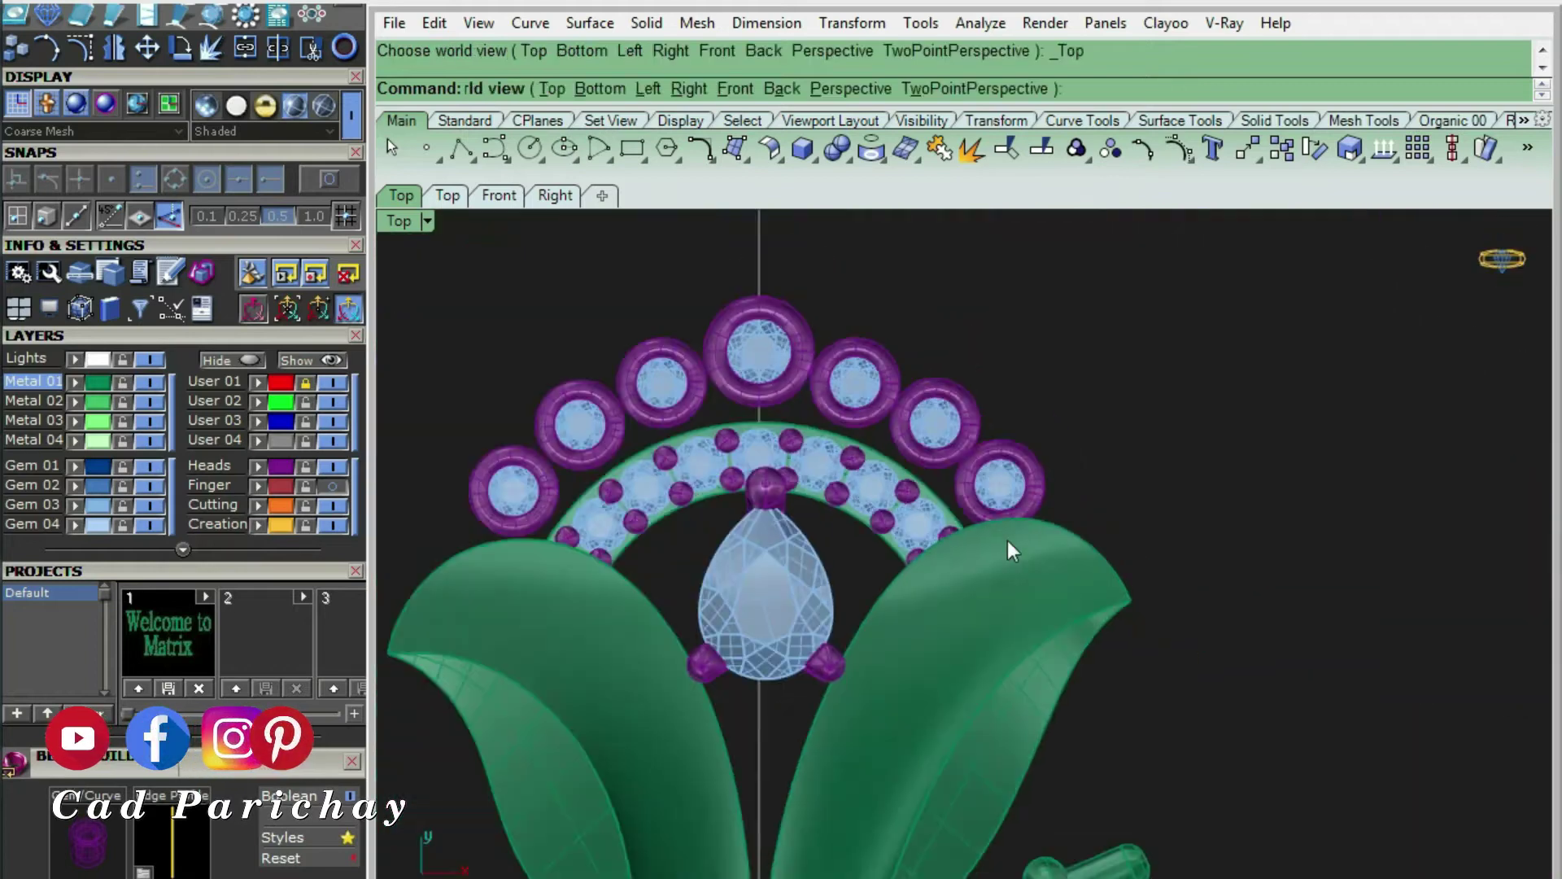
# Draw a start-point arc in wireframe between the centres of the two outermost bezels, curving through the bezel row
pyautogui.hotkey('ctrl', 'alt', 'w')
pyautogui.write('A')
pyautogui.press('Return')
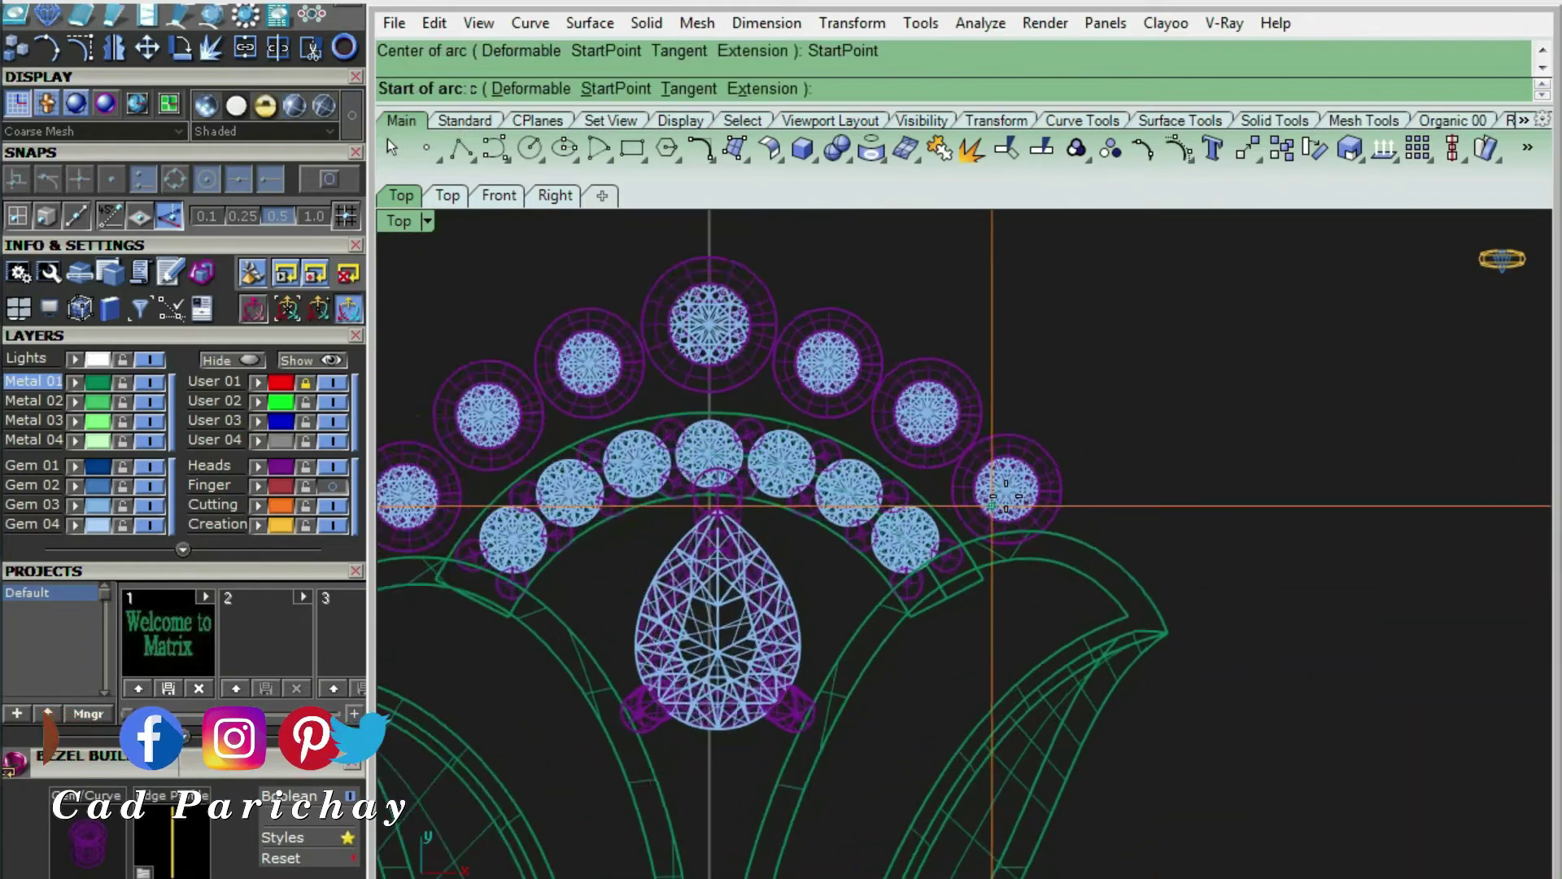
pyautogui.scroll(6, 987, 506)
pyautogui.click(977, 468)
pyautogui.scroll(-8, 976, 468)
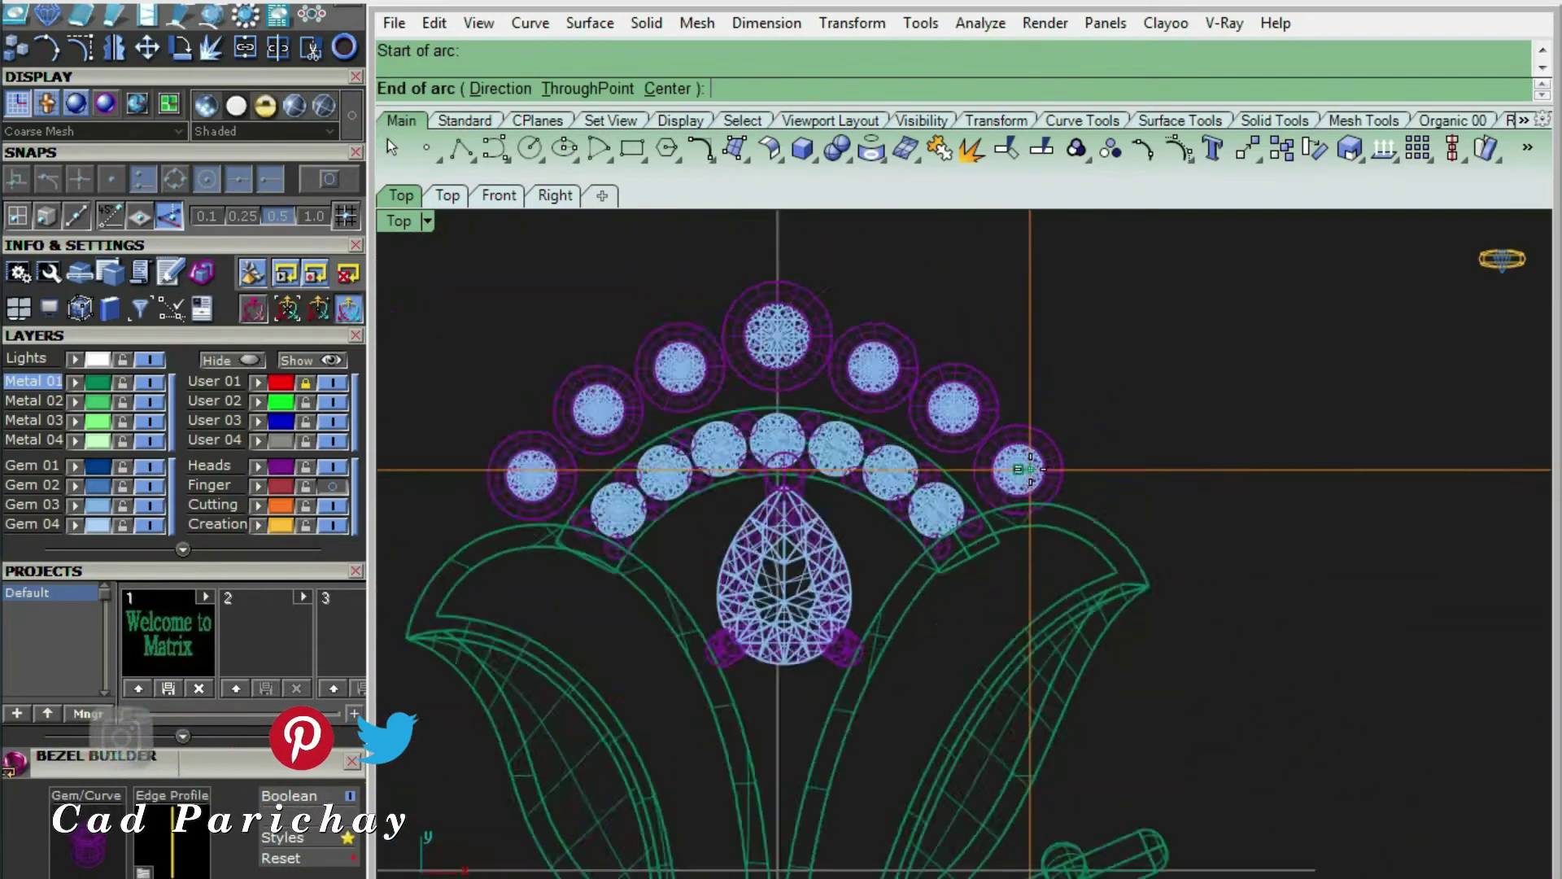
pyautogui.scroll(10, 837, 475)
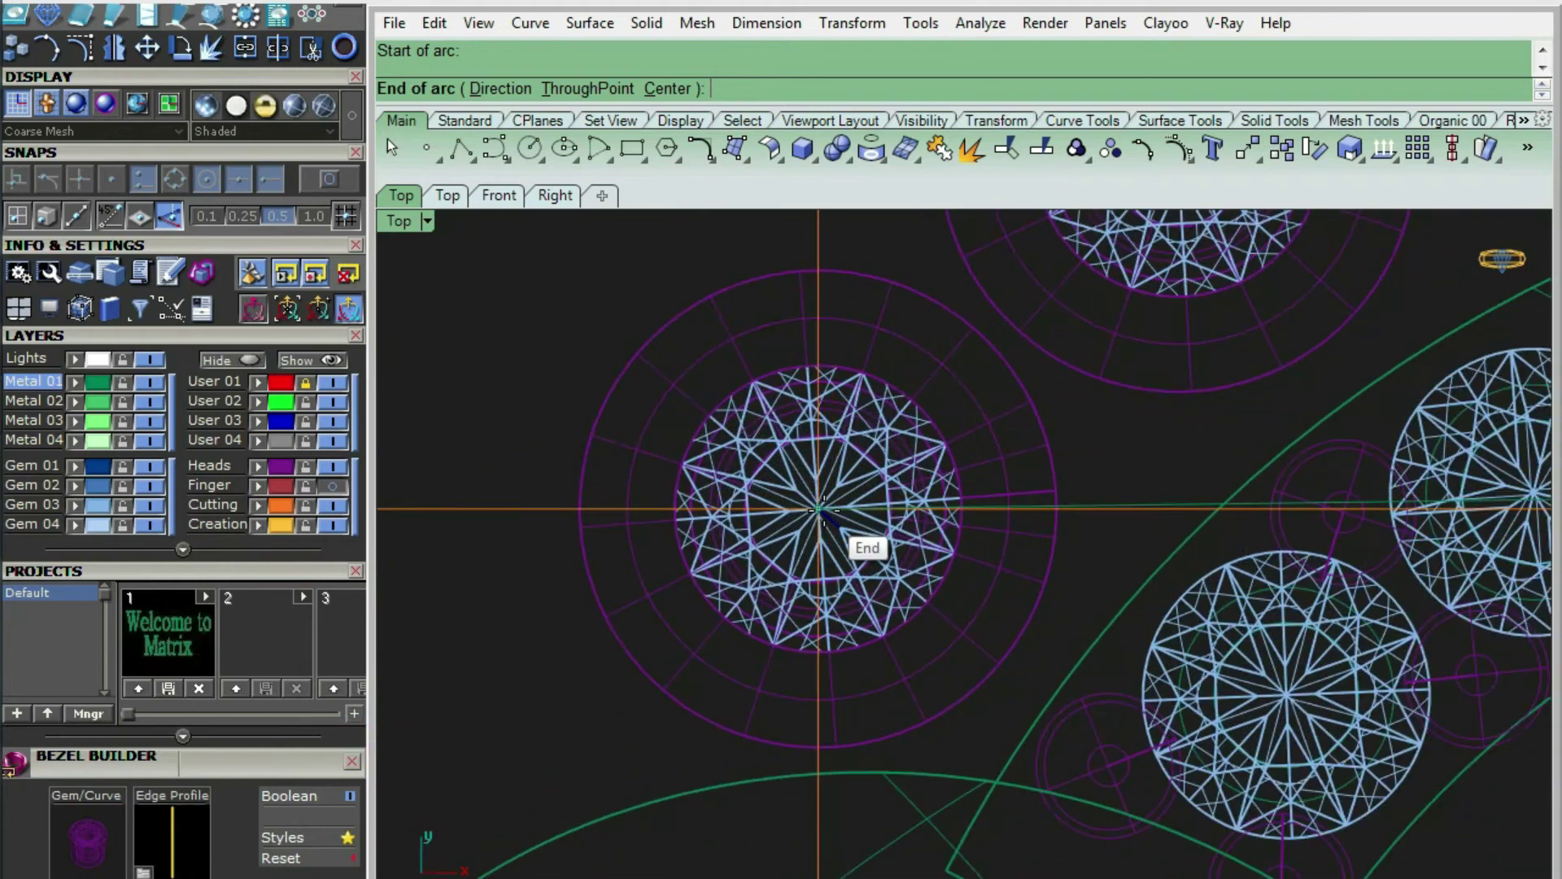
pyautogui.click(820, 509)
pyautogui.scroll(-7, 820, 508)
pyautogui.scroll(3, 1110, 357)
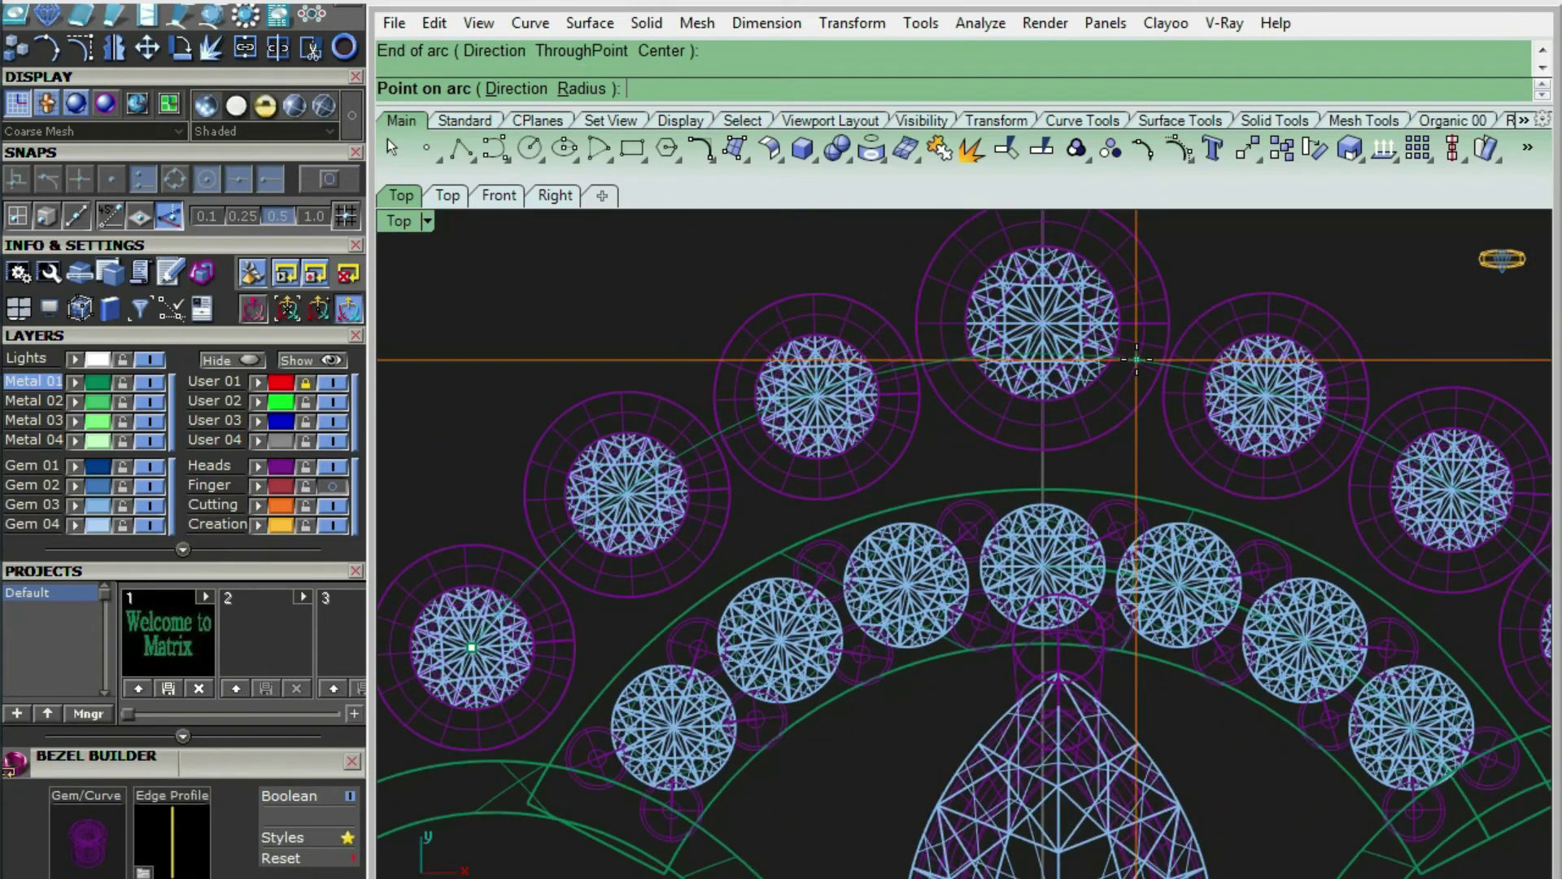
pyautogui.click(1137, 363)
# Select all the bezels in the row with their gems and hide them, leaving the arc
pyautogui.scroll(-5, 1185, 374)
pyautogui.click(1024, 421)
pyautogui.keyDown('shift'); pyautogui.click(799, 296); pyautogui.keyUp('shift')
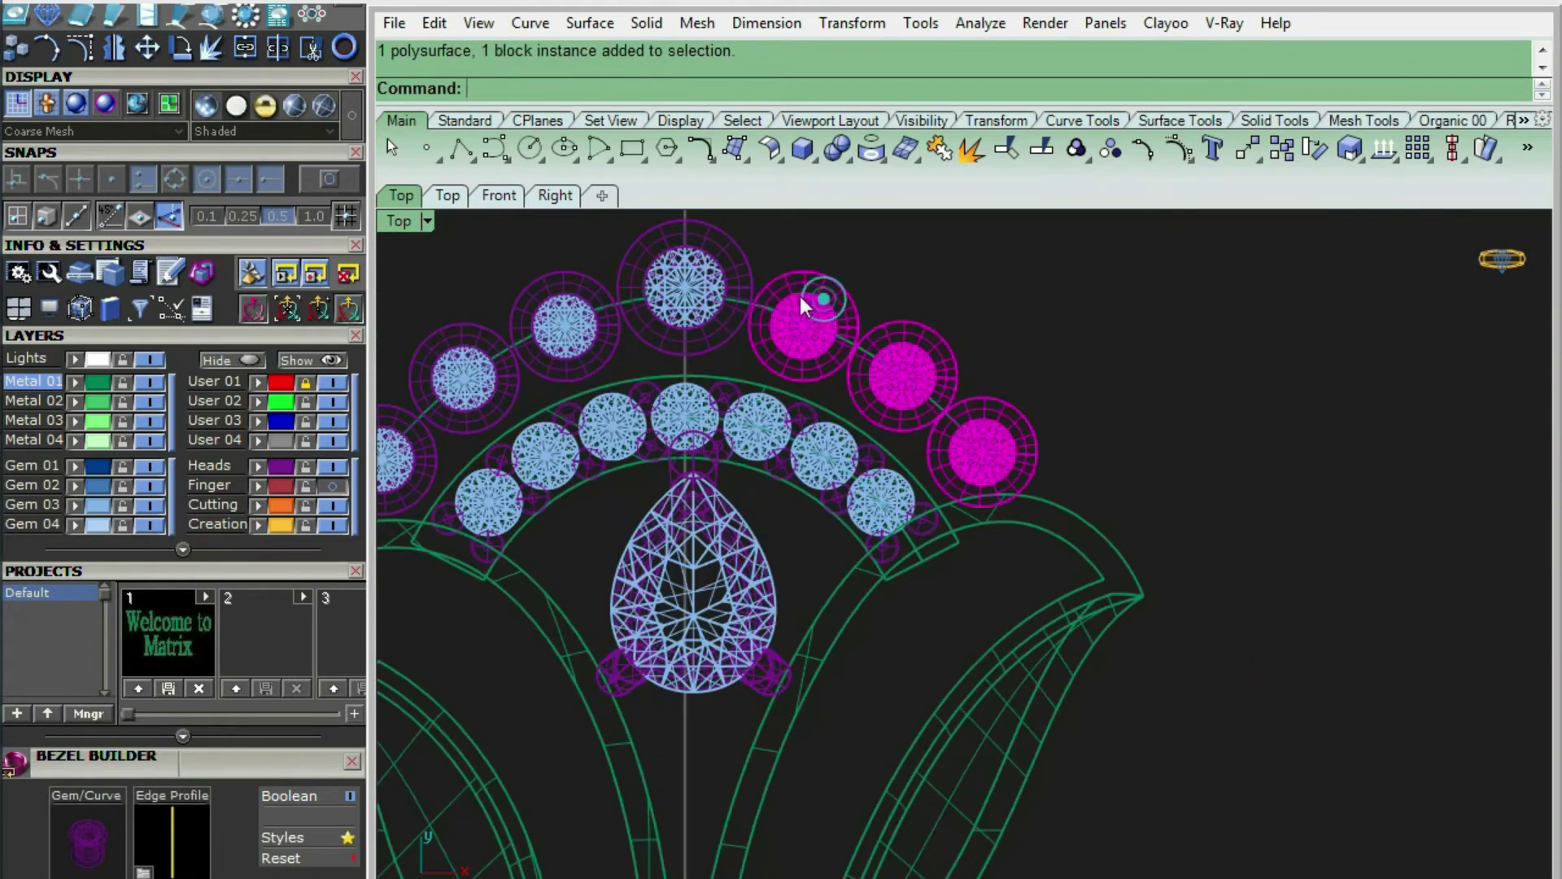
pyautogui.keyDown('shift'); pyautogui.click(470, 325); pyautogui.keyUp('shift')
pyautogui.keyDown('shift'); pyautogui.click(513, 376); pyautogui.keyUp('shift')
pyautogui.scroll(-9, 509, 370)
pyautogui.hotkey('ctrl', 'h')
# Extend one end of the guide arc by an arc to a point inside the adjacent petal
pyautogui.scroll(7, 631, 329)
pyautogui.click(813, 359)
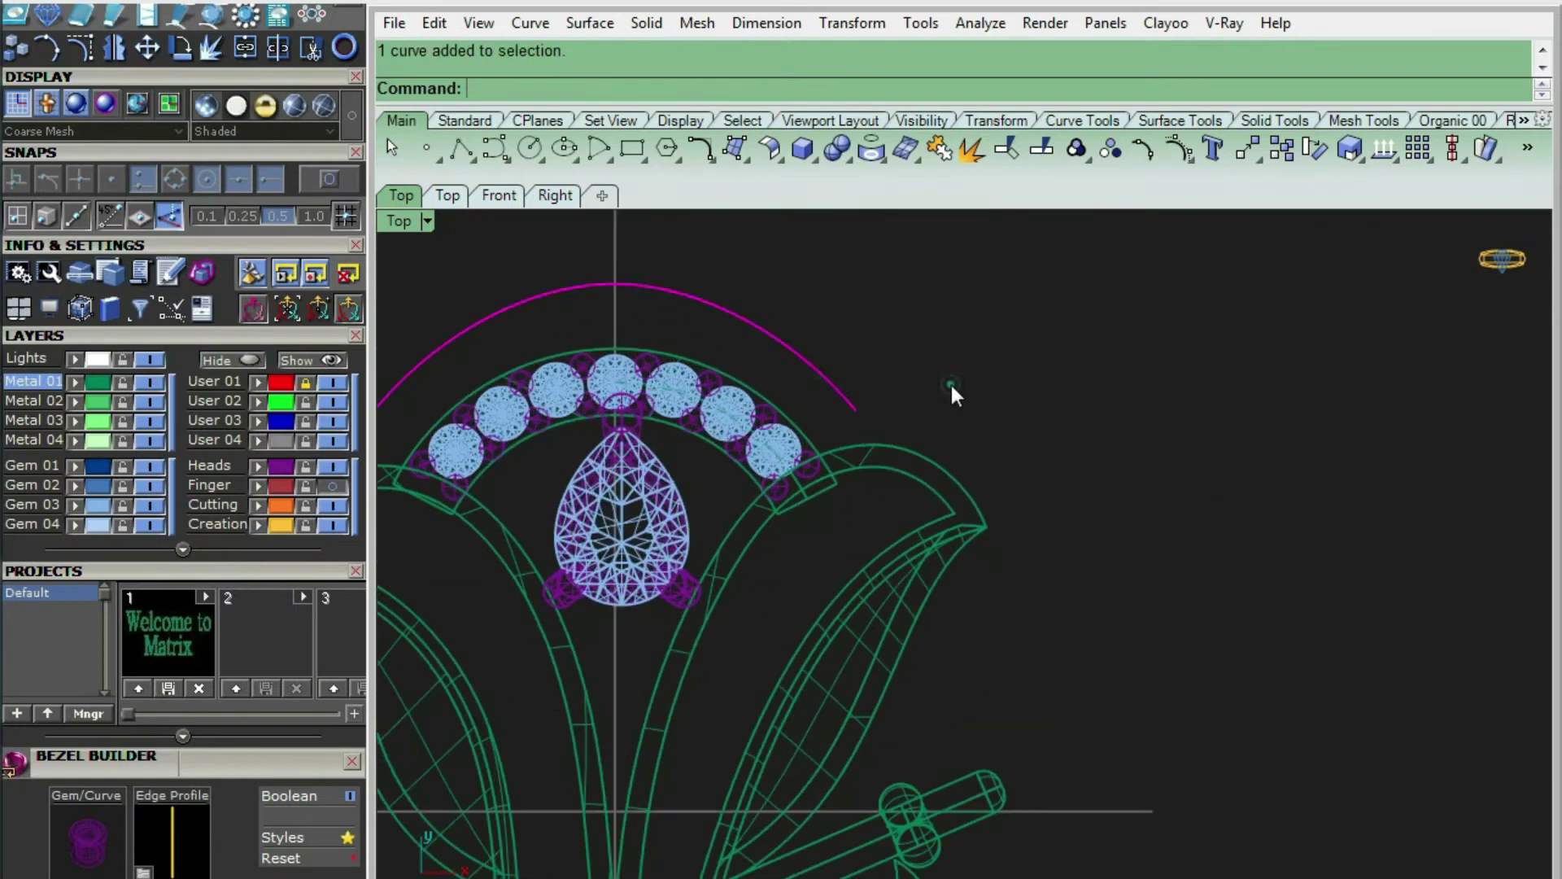
pyautogui.click(952, 382)
pyautogui.click(530, 23)
pyautogui.click(672, 485)
pyautogui.click(820, 537)
pyautogui.click(841, 397)
pyautogui.scroll(4, 868, 425)
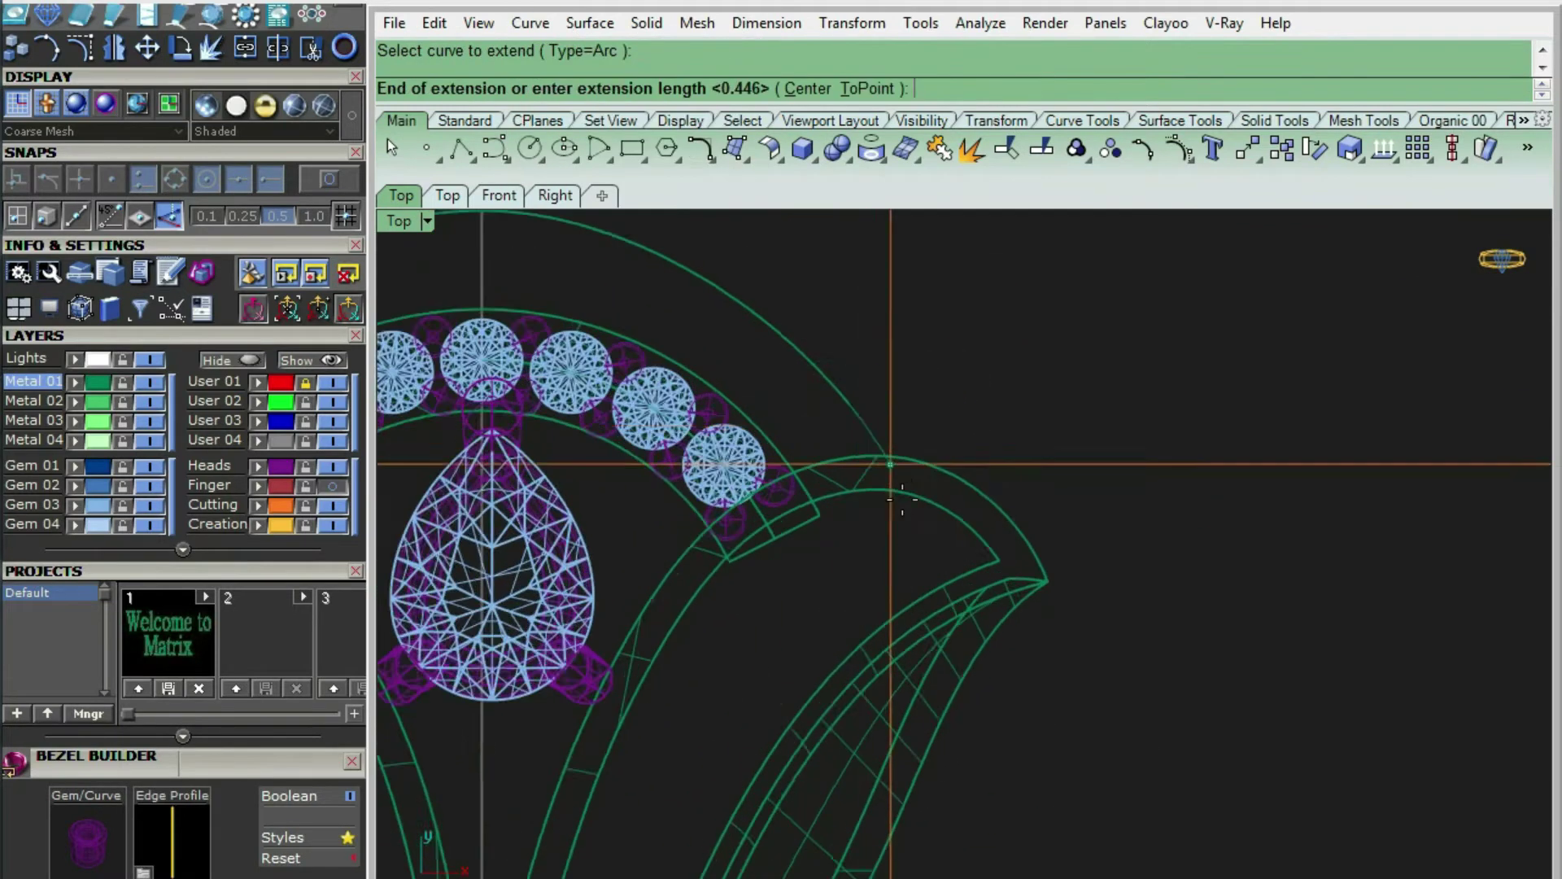
pyautogui.click(920, 520)
# Extend the arc's other end into the opposite petal and select the extended arc
pyautogui.scroll(-4, 920, 518)
pyautogui.moveTo(418, 481); pyautogui.dragTo(854, 346, button='right')
pyautogui.scroll(6, 846, 334)
pyautogui.click(758, 453)
pyautogui.scroll(-7, 753, 450)
pyautogui.rightClick(1068, 377)
pyautogui.click(1100, 334)
pyautogui.moveTo(1060, 360); pyautogui.dragTo(819, 391, button='right')
pyautogui.scroll(3, 817, 374)
pyautogui.hotkey('ctrl', 'alt', 's')
pyautogui.scroll(5, 885, 344)
pyautogui.hotkey('ctrl', 'alt', 'w')
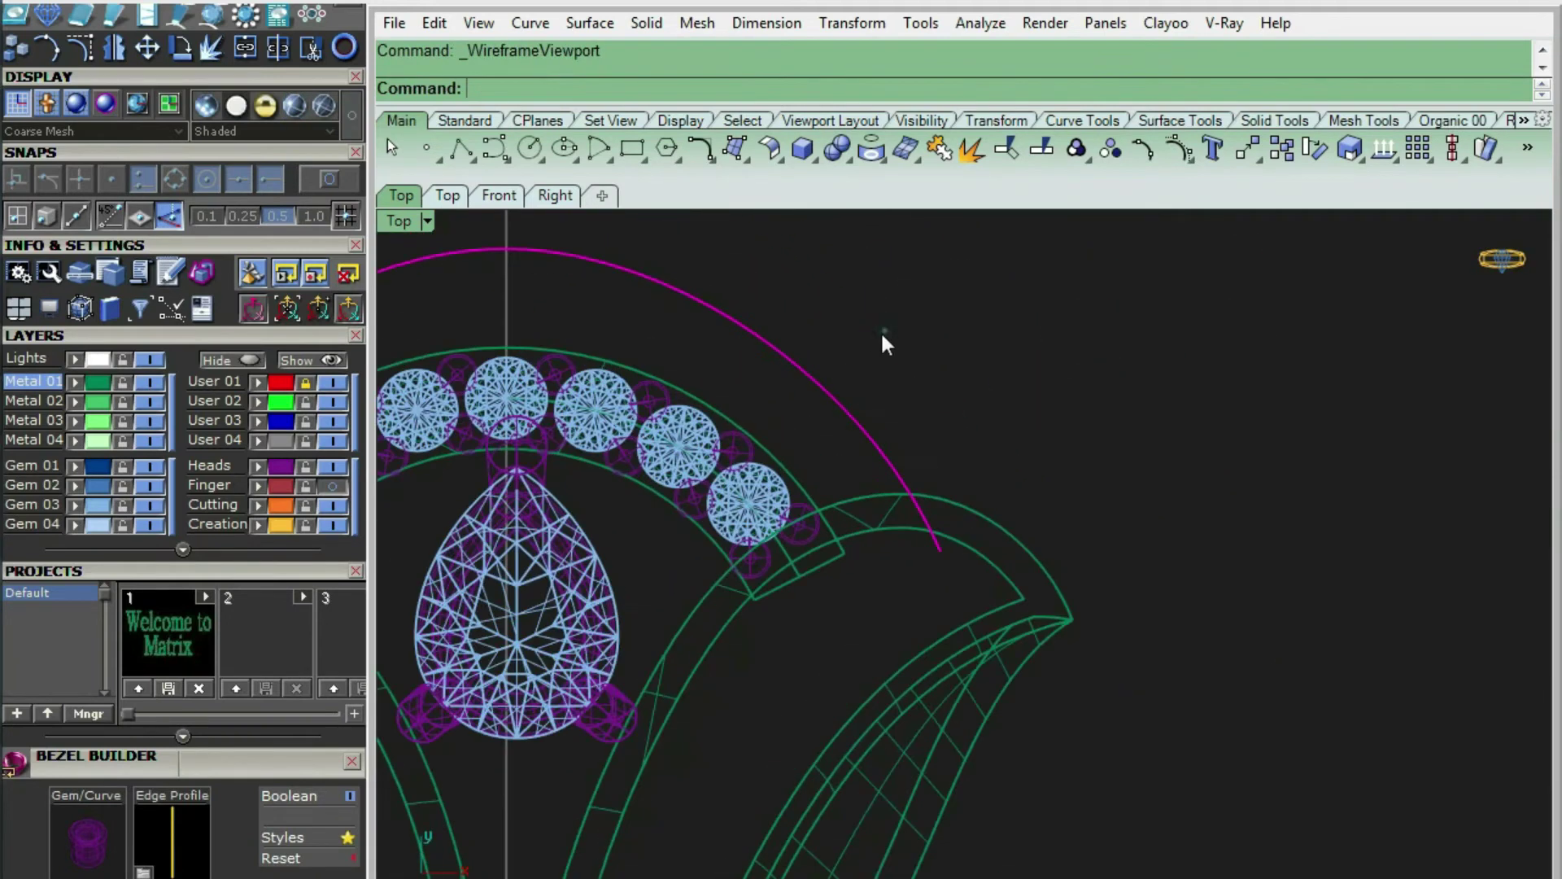
# Offset the extended guide arc by 0.25 to both sides and delete the original arc
pyautogui.scroll(9, 861, 391)
pyautogui.write('.25')
pyautogui.press('Return')
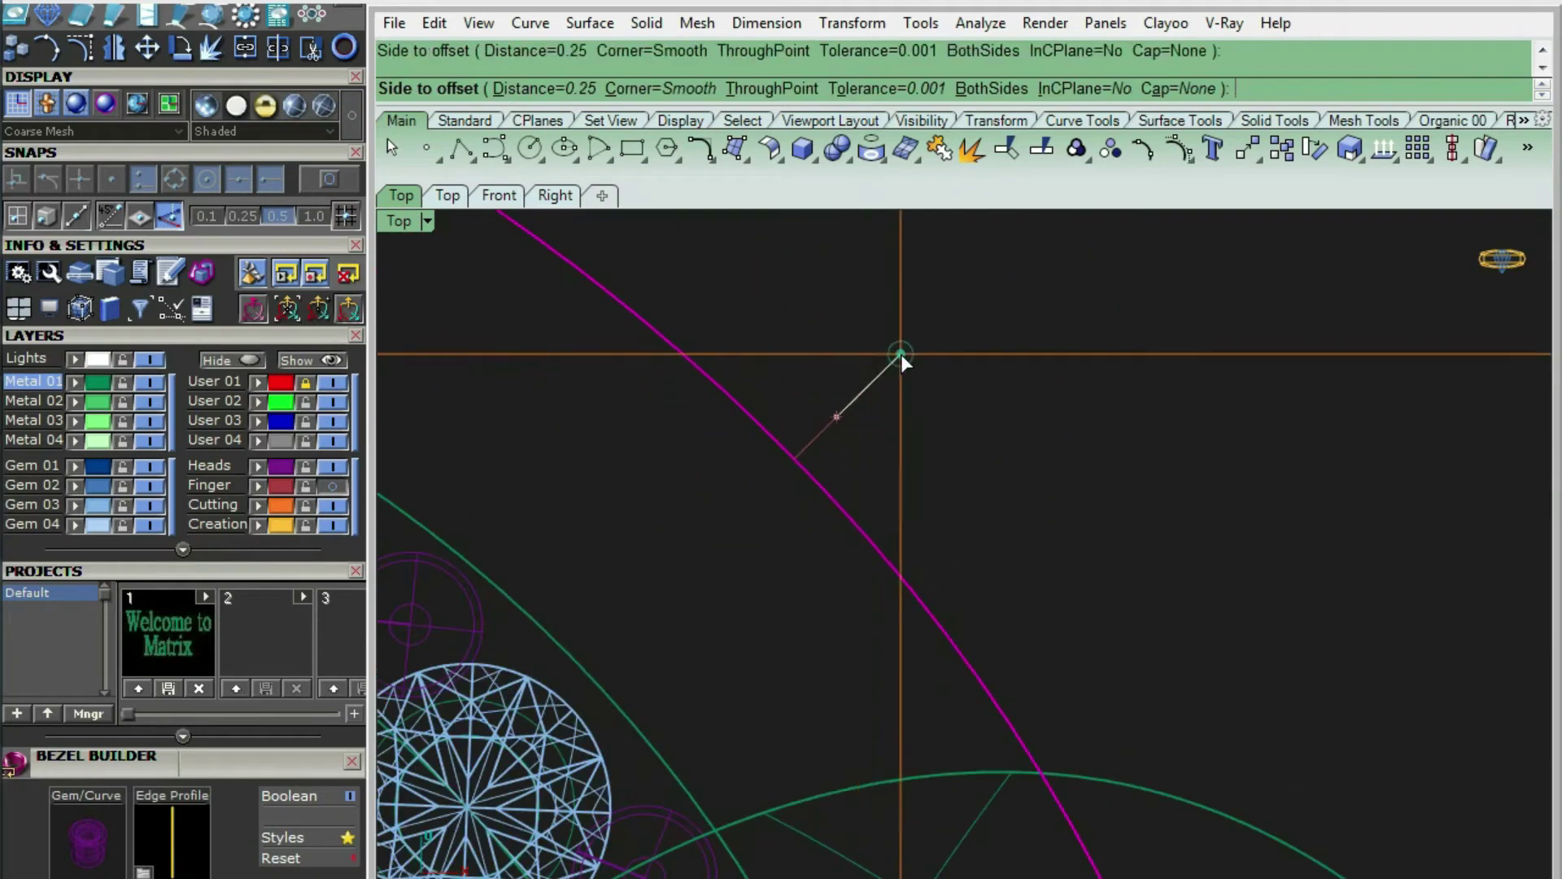
pyautogui.click(900, 354)
pyautogui.scroll(-6, 901, 358)
pyautogui.press('Delete')
# Draw a straight line across the two offset arcs inside each petal to close both ends of the strip
pyautogui.scroll(9, 960, 565)
pyautogui.write('line')
pyautogui.click(921, 512)
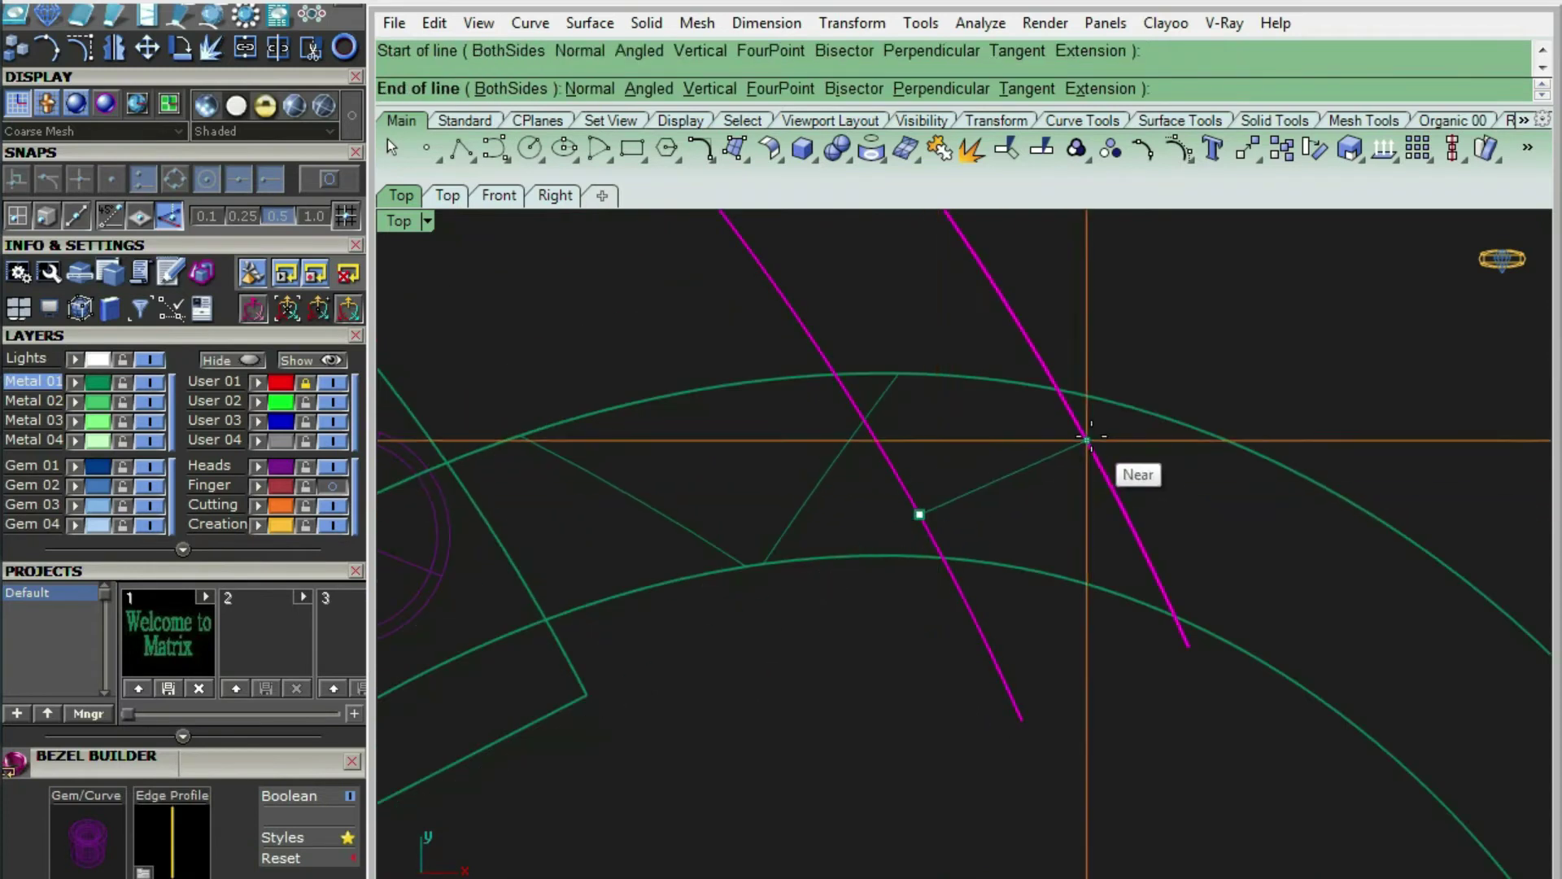
pyautogui.click(1087, 441)
pyautogui.scroll(-5, 1041, 447)
pyautogui.scroll(5, 823, 426)
pyautogui.press('Return')
pyautogui.scroll(2, 606, 460)
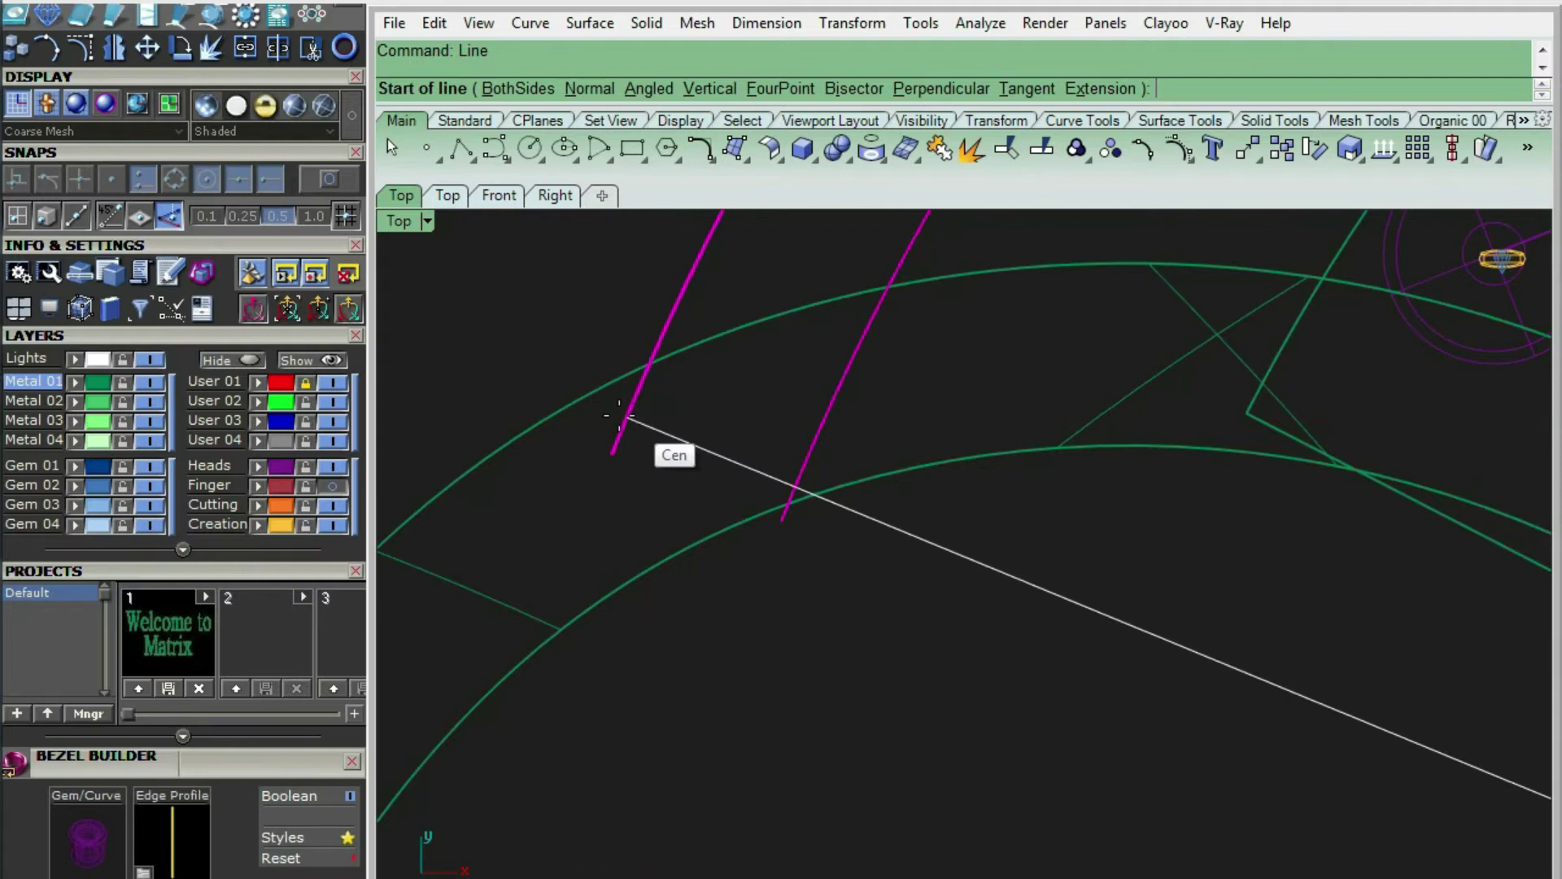
pyautogui.click(620, 417)
pyautogui.click(796, 478)
# Trim the arc ends that overshoot the two lines and join the curves into one closed outline
pyautogui.scroll(4, 804, 475)
pyautogui.keyDown('shift'); pyautogui.moveTo(868, 417); pyautogui.dragTo(700, 482); pyautogui.keyUp('shift')
pyautogui.hotkey('ctrl', 't')
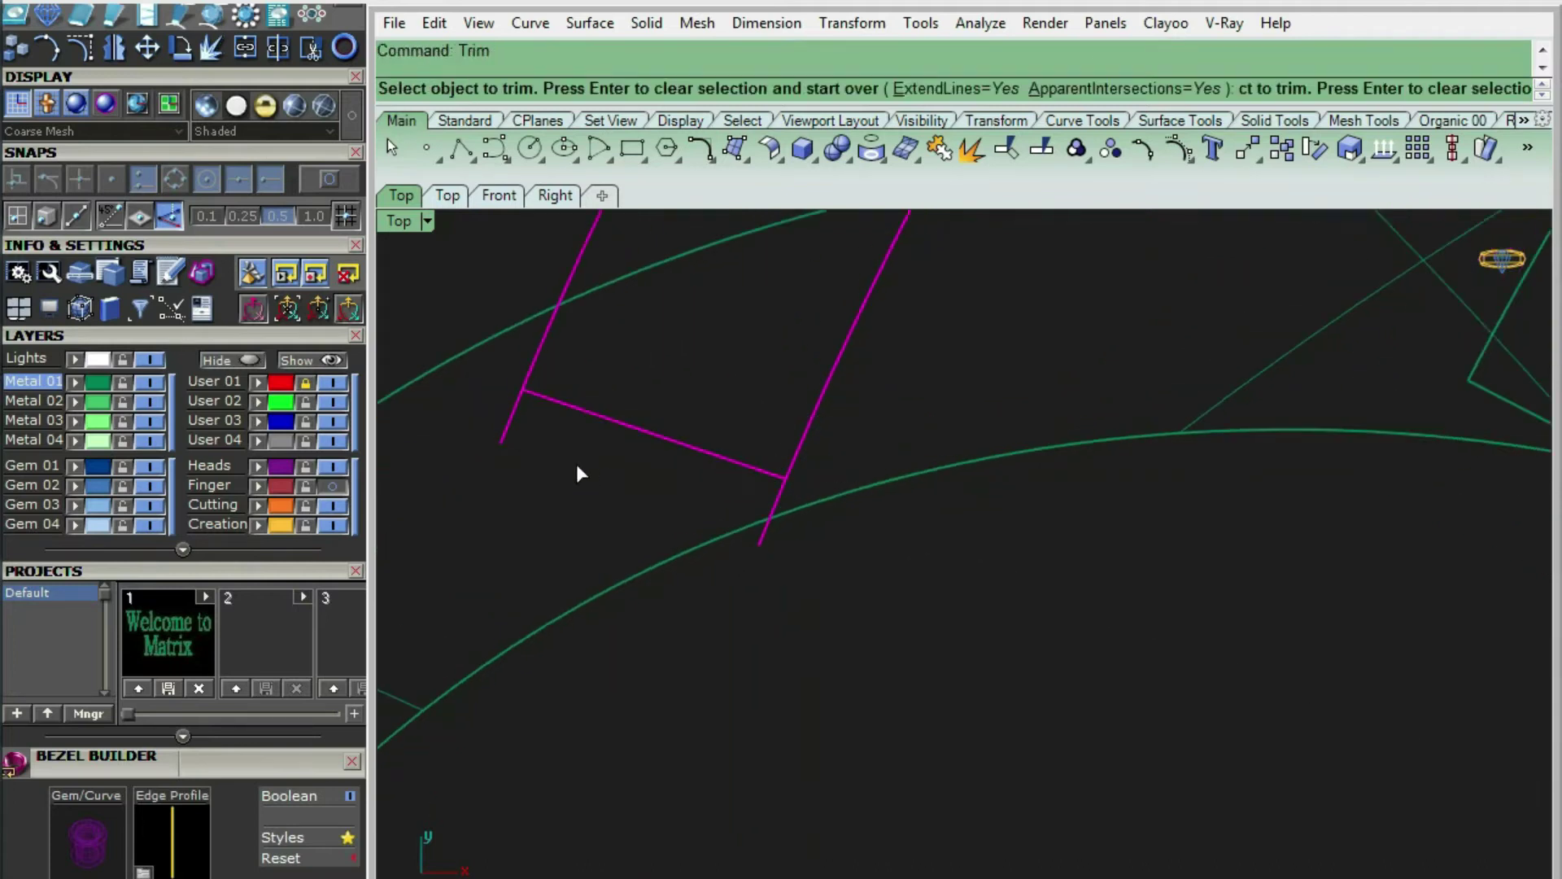
pyautogui.click(506, 425)
pyautogui.click(781, 500)
pyautogui.scroll(-4, 445, 455)
pyautogui.scroll(-3, 446, 466)
pyautogui.scroll(5, 1028, 374)
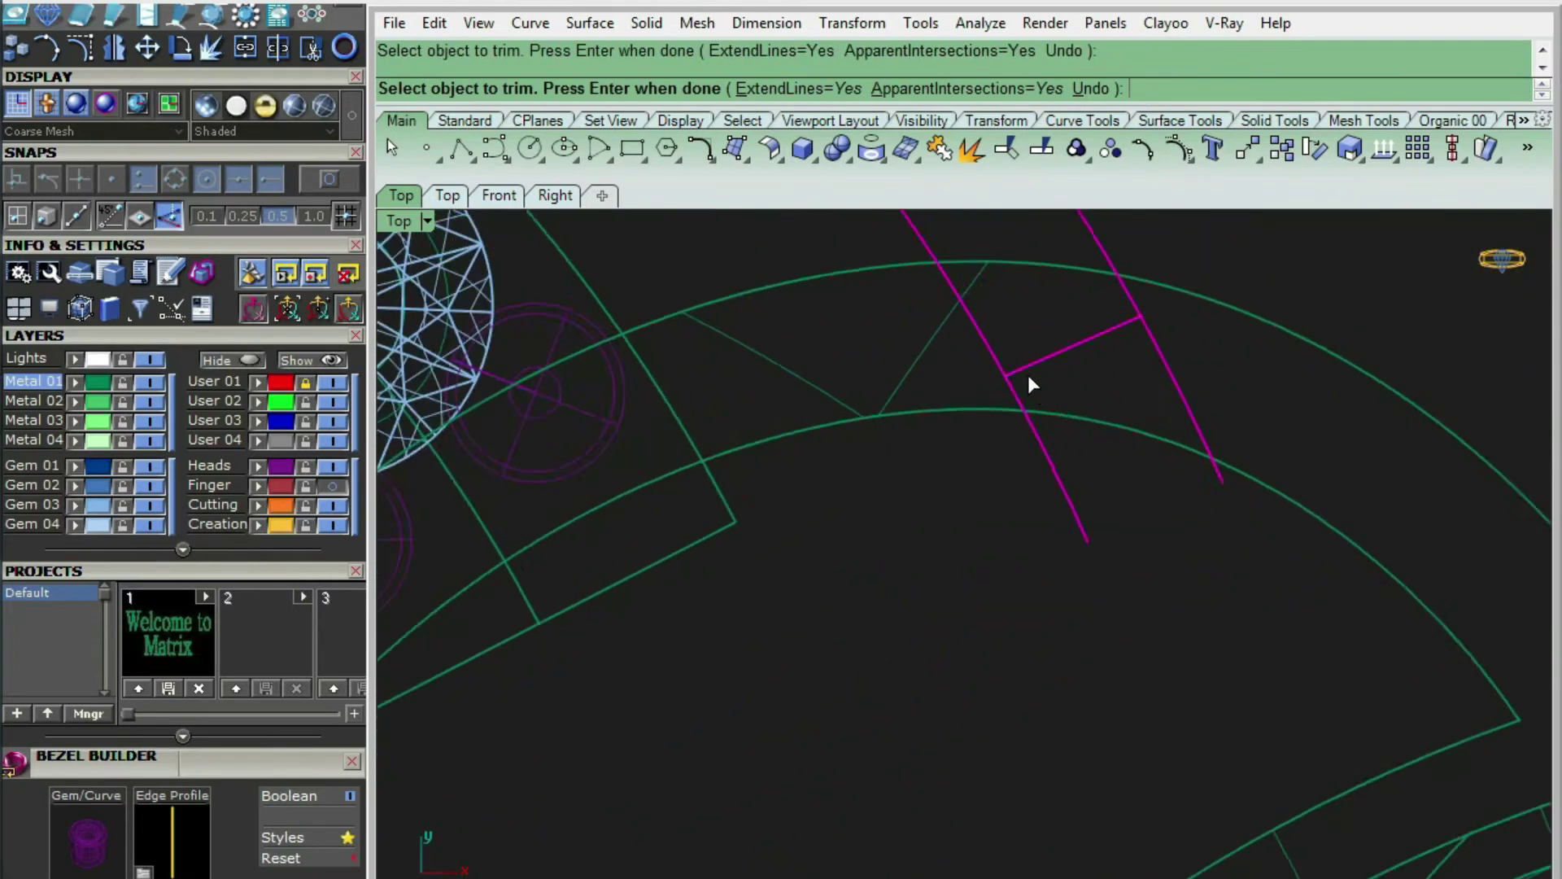
pyautogui.rightClick(1248, 369)
pyautogui.scroll(-10, 910, 398)
pyautogui.hotkey('ctrl', 'j')
pyautogui.scroll(-10, 909, 396)
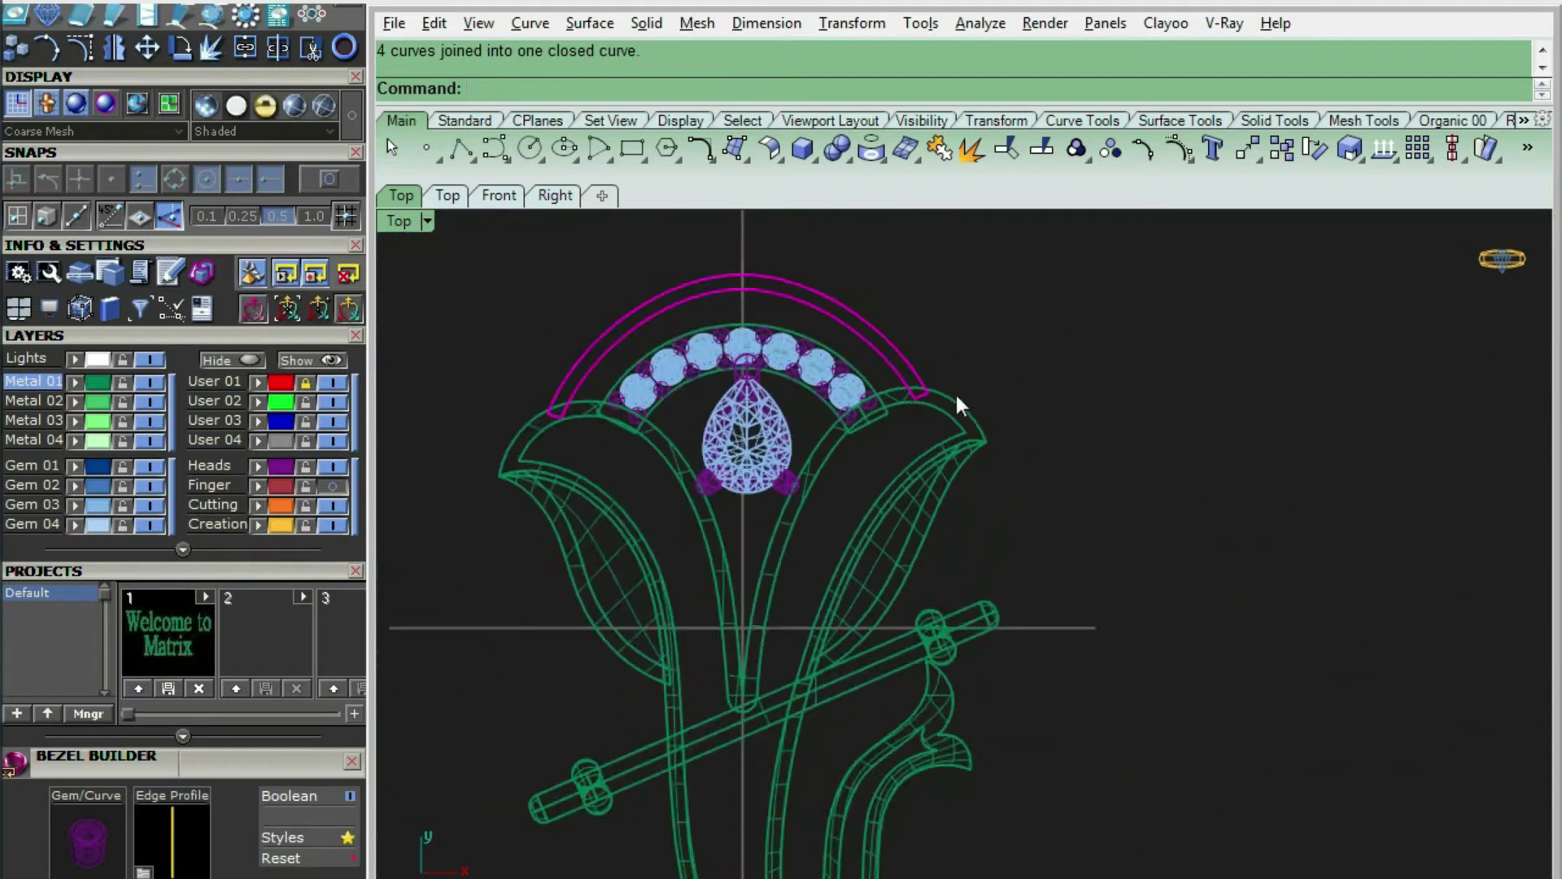
# Align the closed outline with the underside of the petals in the Right view
pyautogui.hotkey('ctrl', 'alt', 's')
pyautogui.click(1033, 348)
pyautogui.scroll(4, 980, 337)
pyautogui.click(801, 391)
pyautogui.click(841, 350)
pyautogui.hotkey('ctrl', 'F3')
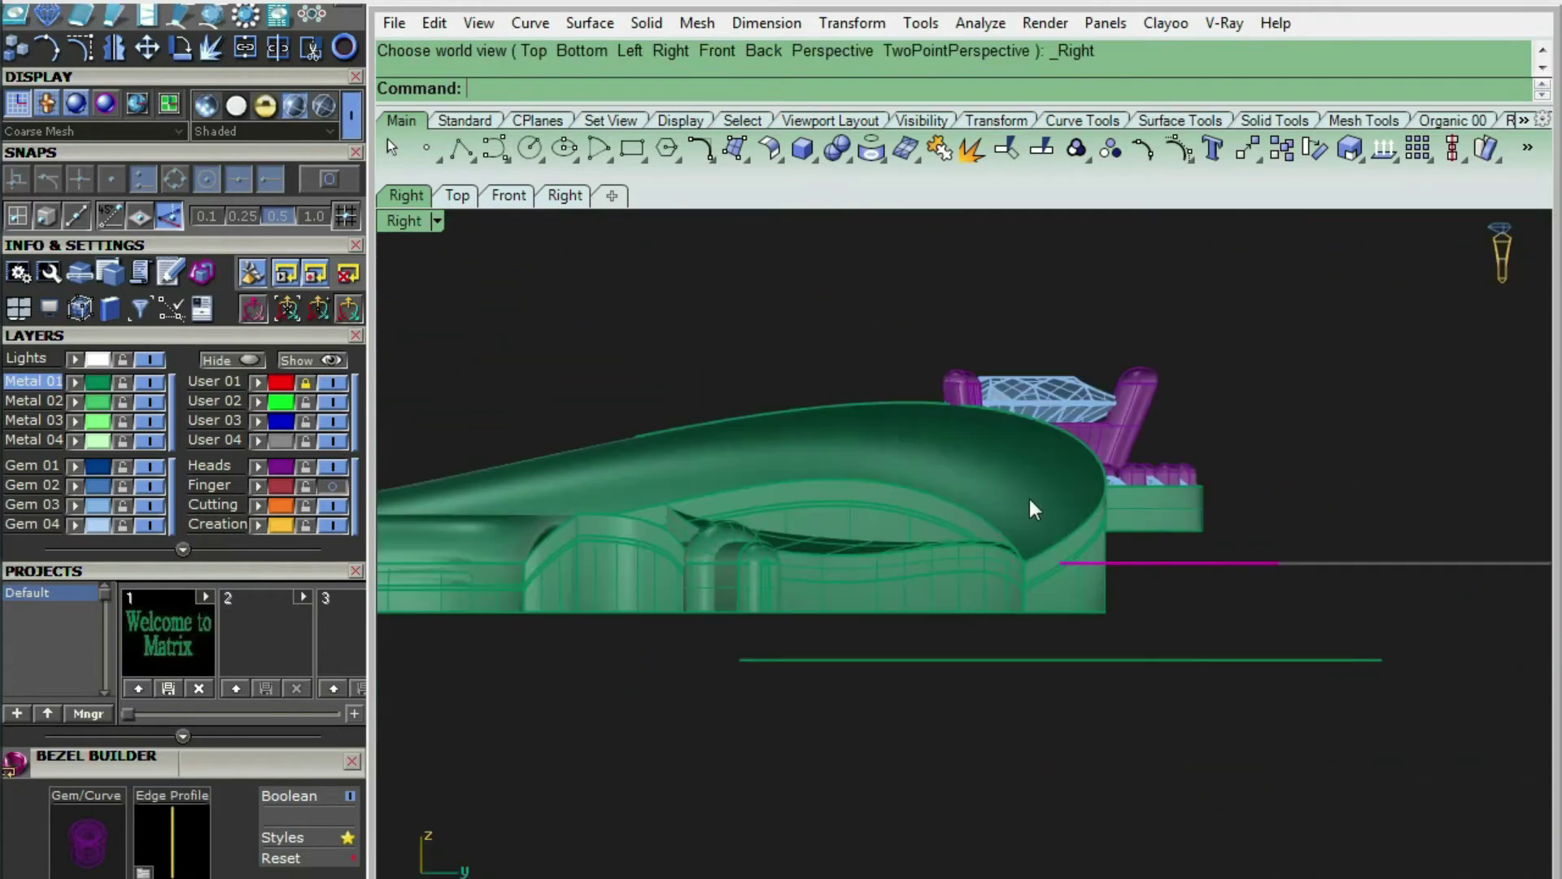
pyautogui.scroll(4, 1157, 615)
pyautogui.moveTo(1157, 615); pyautogui.dragTo(895, 583, button='right')
pyautogui.hotkey('ctrl', 'shift', 'a')
pyautogui.write('b')
pyautogui.press('Return')
pyautogui.click(797, 574)
# Extrude the closed outline by 2 into a solid band and delete the outline curve
pyautogui.write('ext')
pyautogui.press('Return')
pyautogui.write('2')
pyautogui.press('Return')
pyautogui.press('Delete')
# Show the hidden bezels with their gems and chamfer the curved band's upper edge by 0.2
pyautogui.scroll(-6, 890, 565)
pyautogui.keyDown('ctrl'); pyautogui.keyDown('shift'); pyautogui.moveTo(882, 402); pyautogui.dragTo(622, 561, button='right'); pyautogui.keyUp('shift'); pyautogui.keyUp('ctrl')
pyautogui.scroll(2, 621, 562)
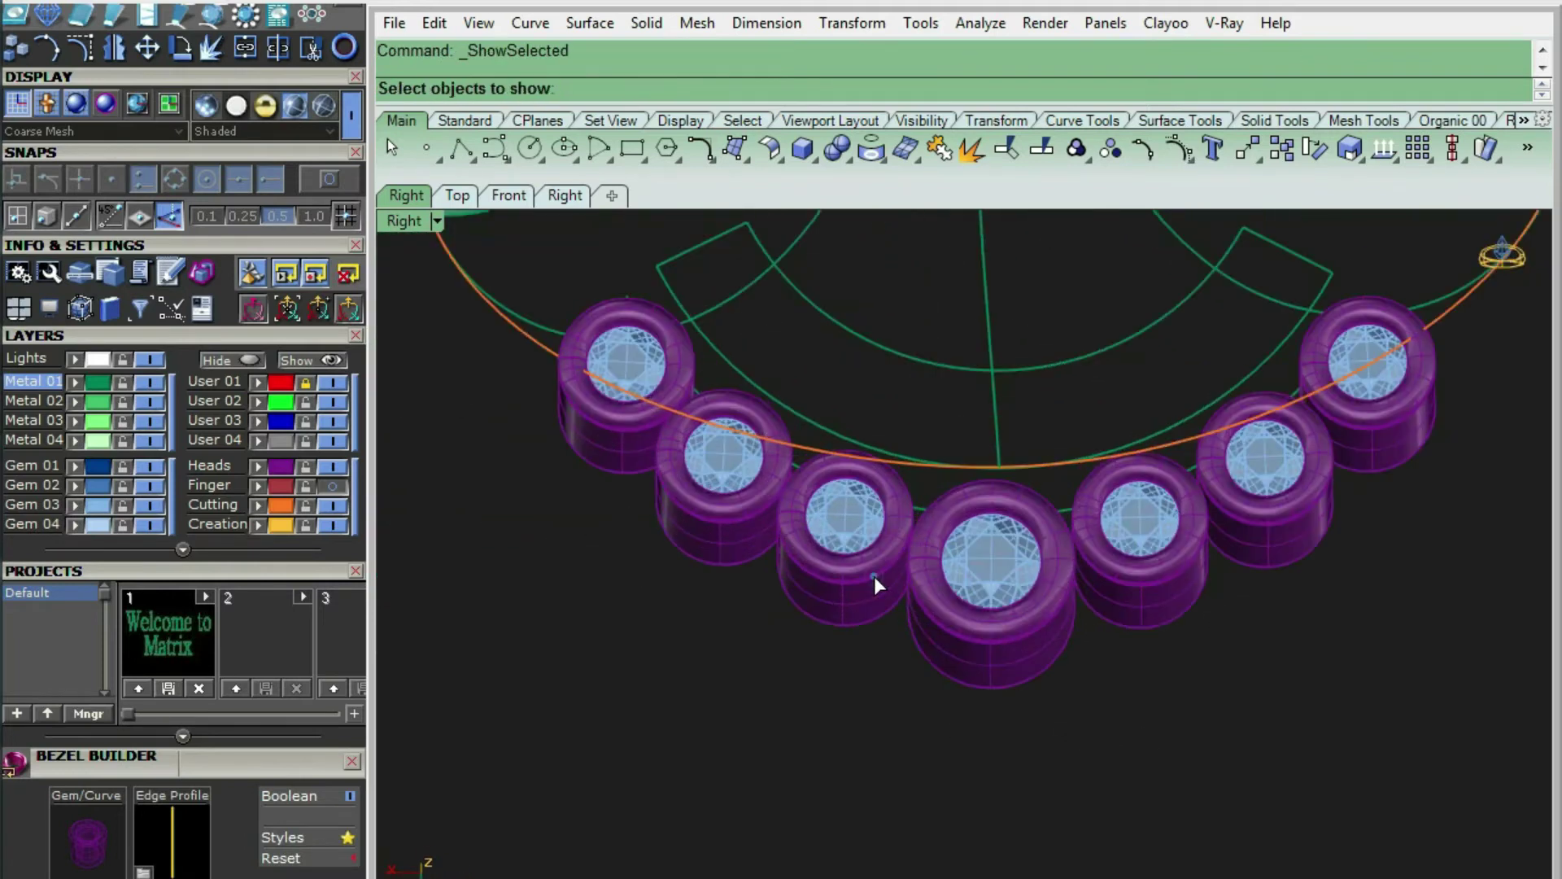
pyautogui.scroll(5, 871, 579)
pyautogui.write('.2')
pyautogui.press('Return')
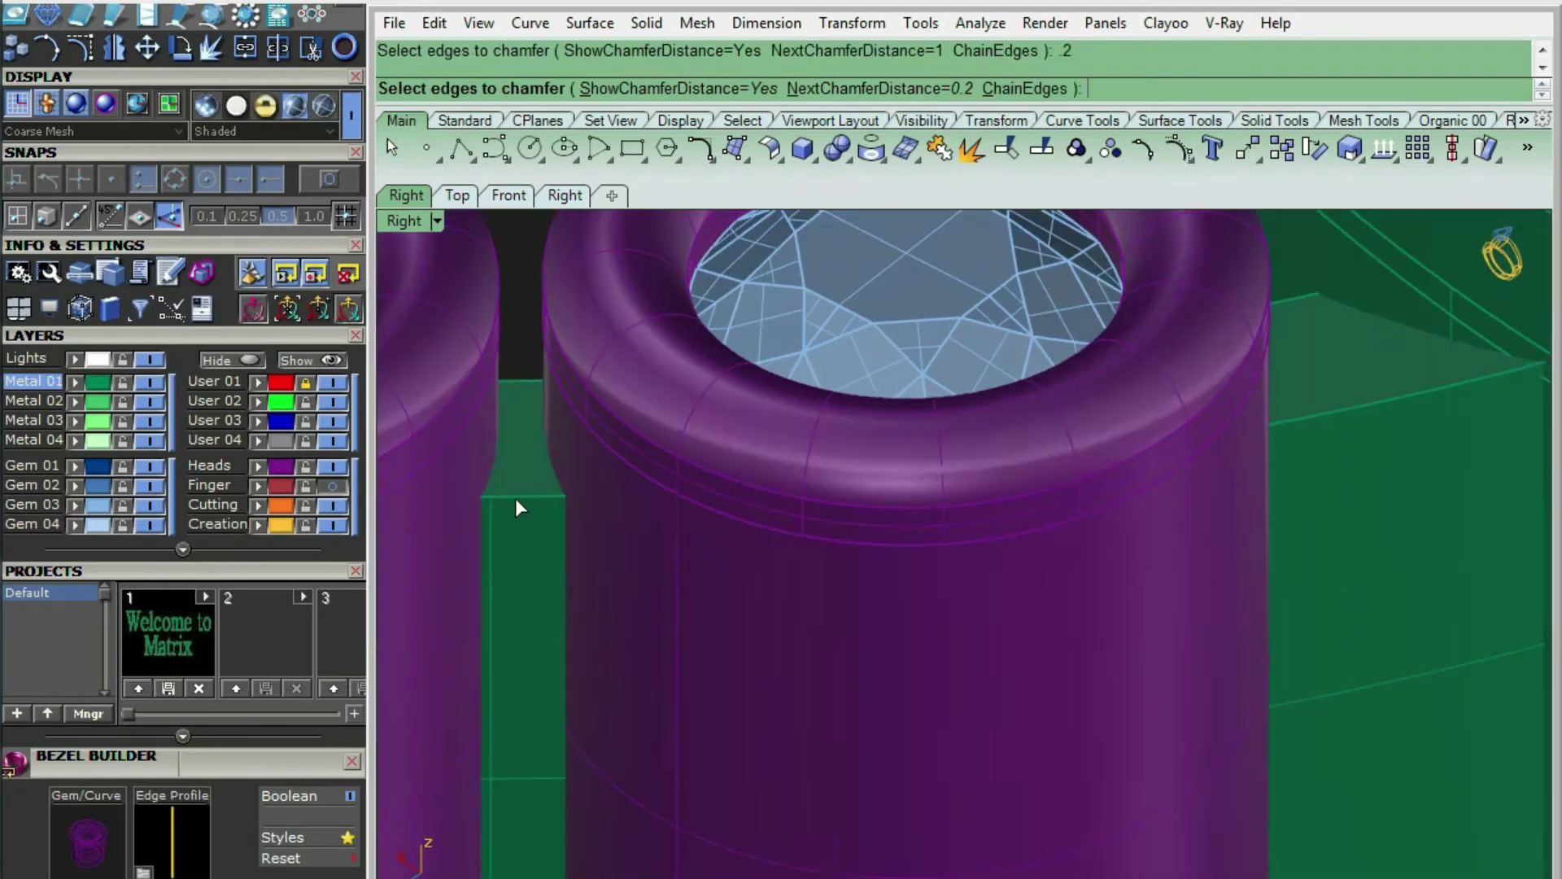
pyautogui.click(529, 388)
pyautogui.press('Return')
pyautogui.press('Return')
pyautogui.scroll(-5, 970, 656)
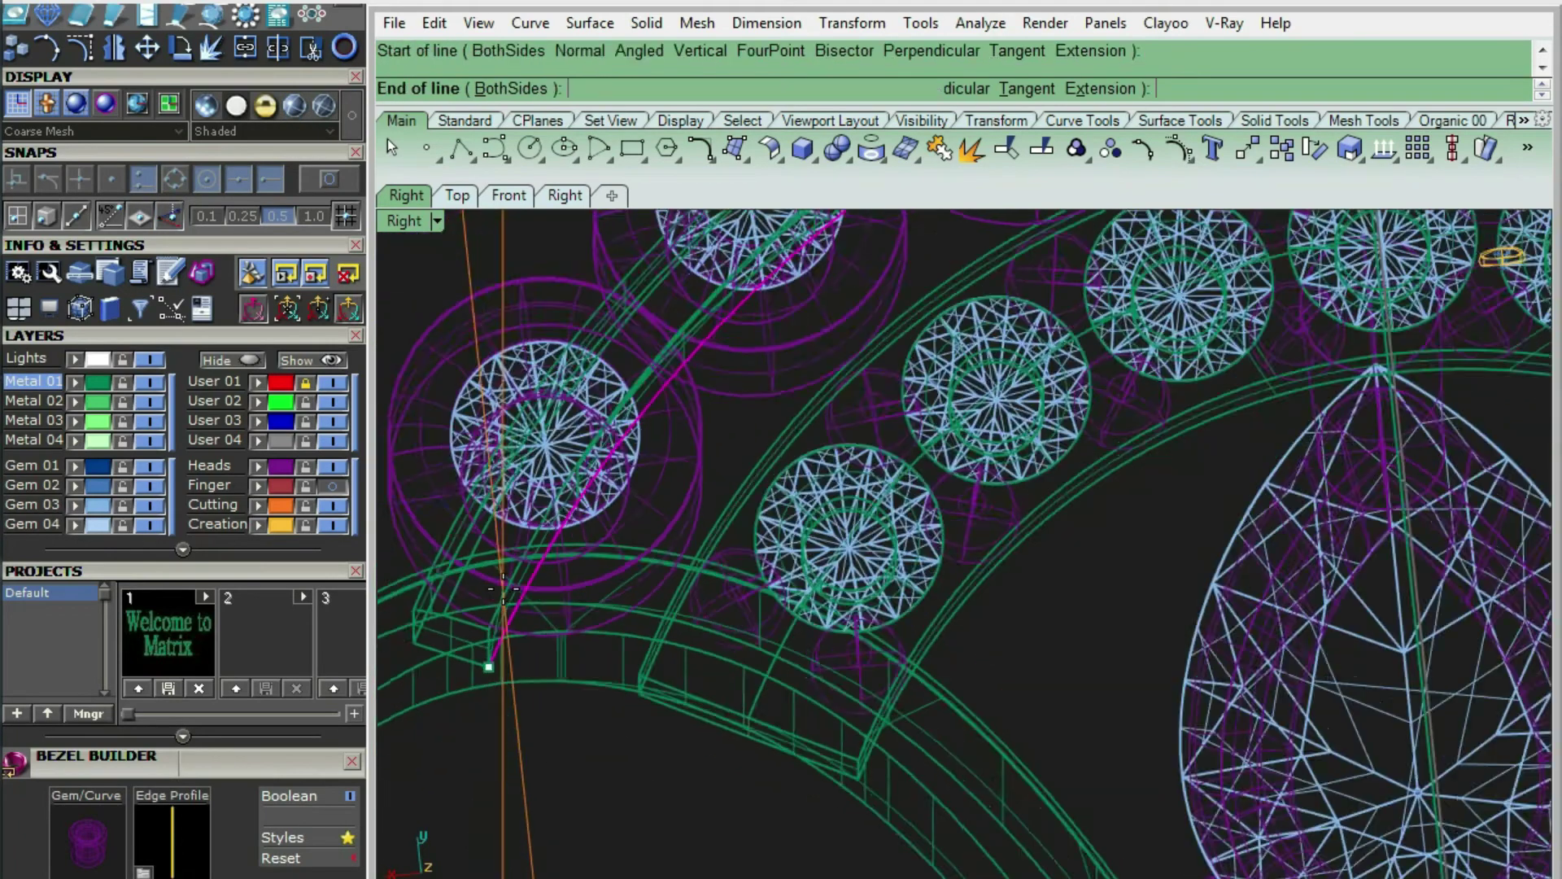
# Draw a closing line from the band's end corner to complete a cutter profile along the band's underside
pyautogui.scroll(5, 910, 533)
pyautogui.scroll(3, 910, 532)
pyautogui.click(901, 525)
pyautogui.scroll(-3, 901, 524)
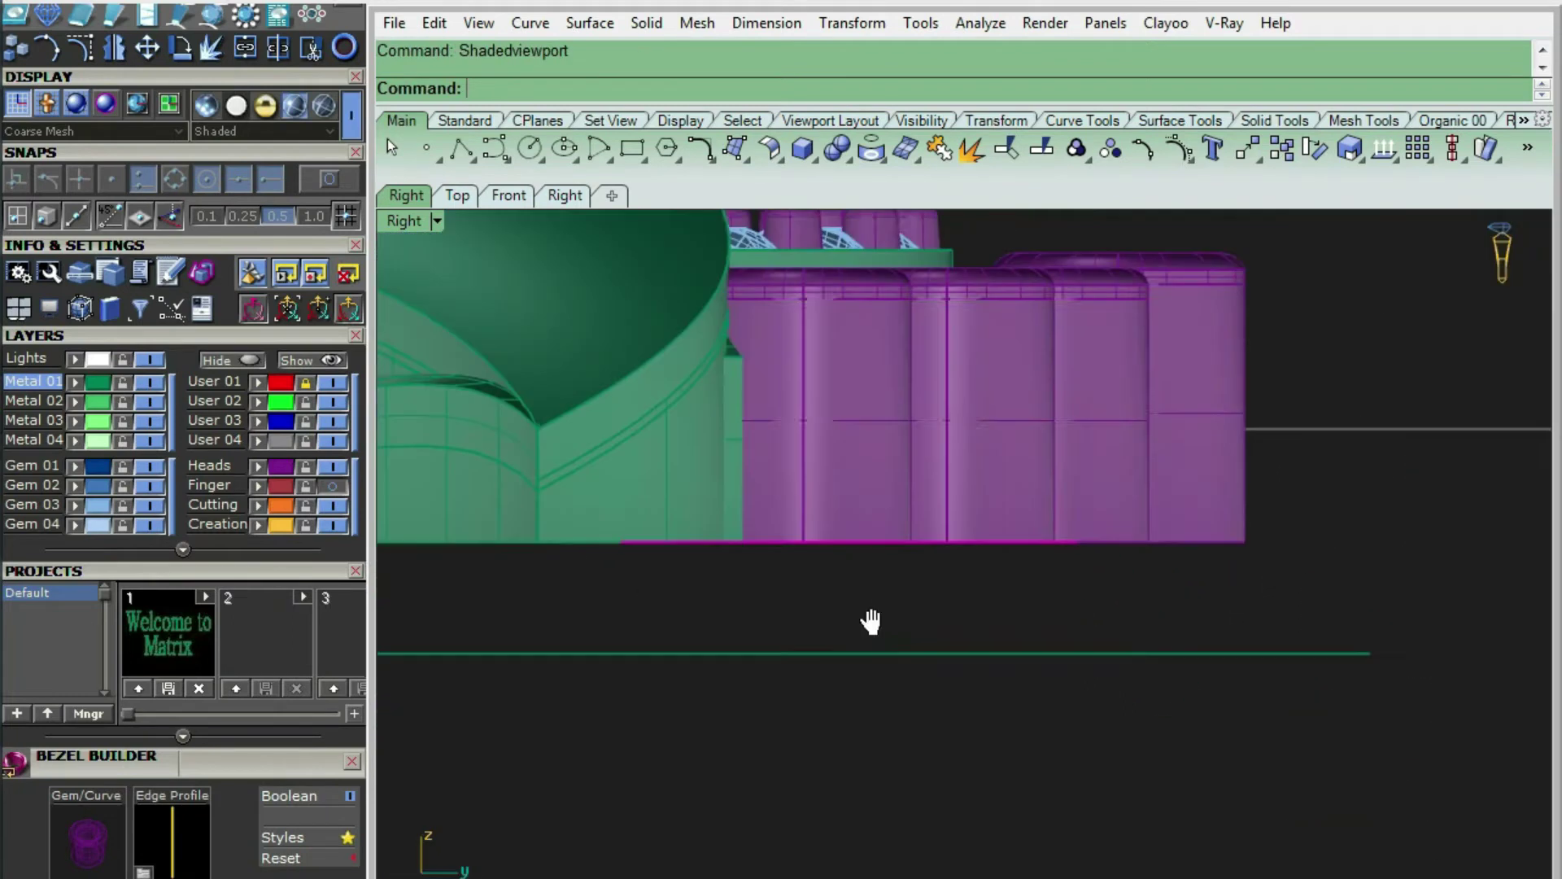
# Extrude the cutter profile 1.5 to both sides as a solid and cut the seven bezels with it
pyautogui.moveTo(872, 620); pyautogui.dragTo(870, 618, button='right')
pyautogui.hotkey('ctrl', 'e')
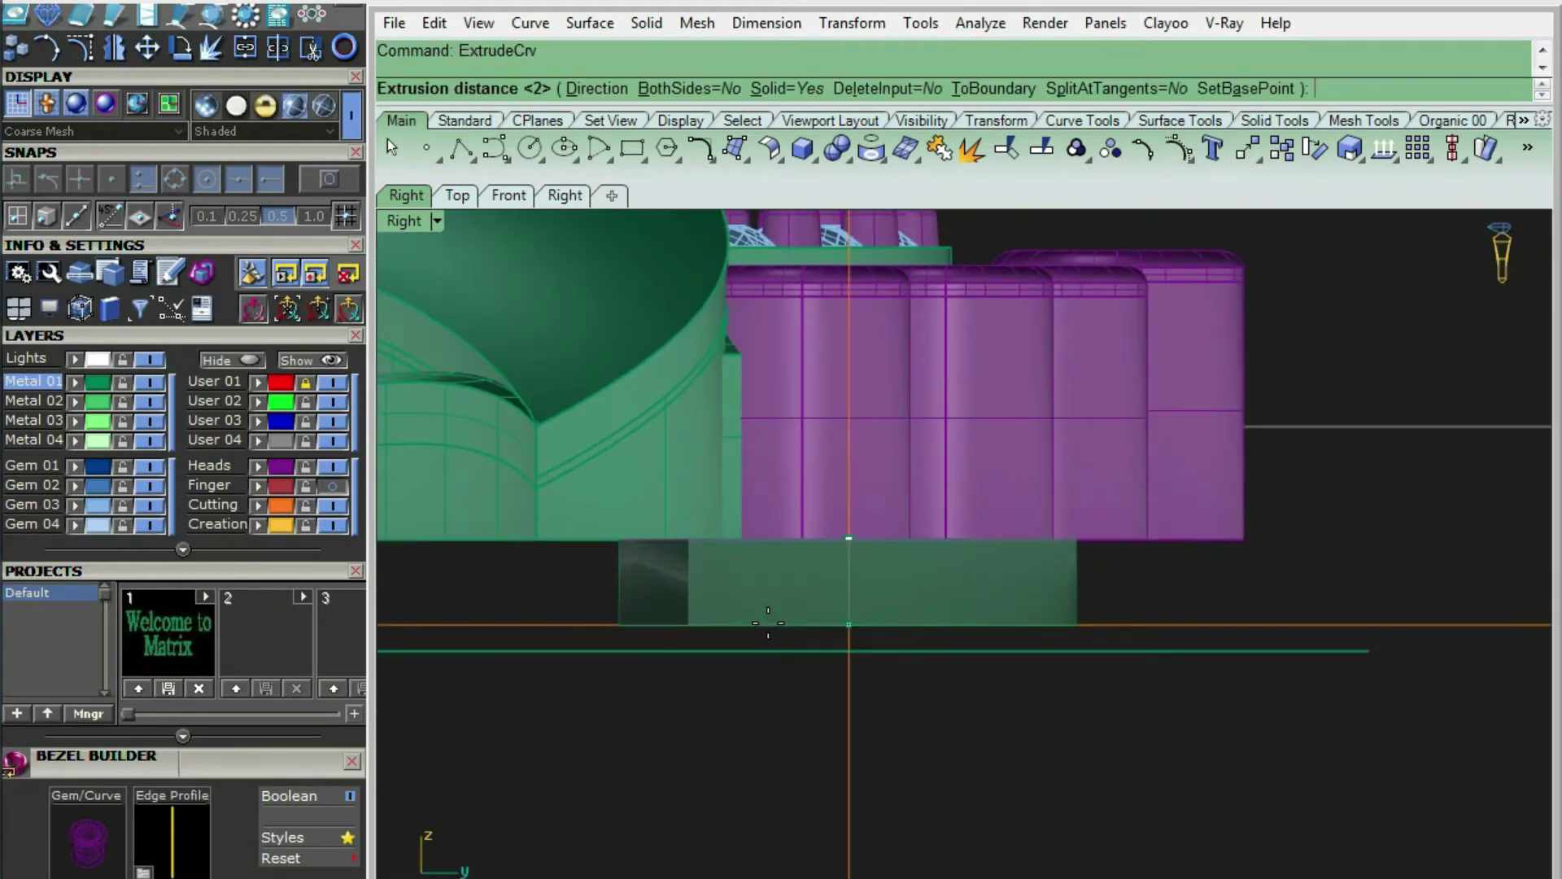
pyautogui.write('b')
pyautogui.press('Return')
pyautogui.write('1.')
pyautogui.press('Return')
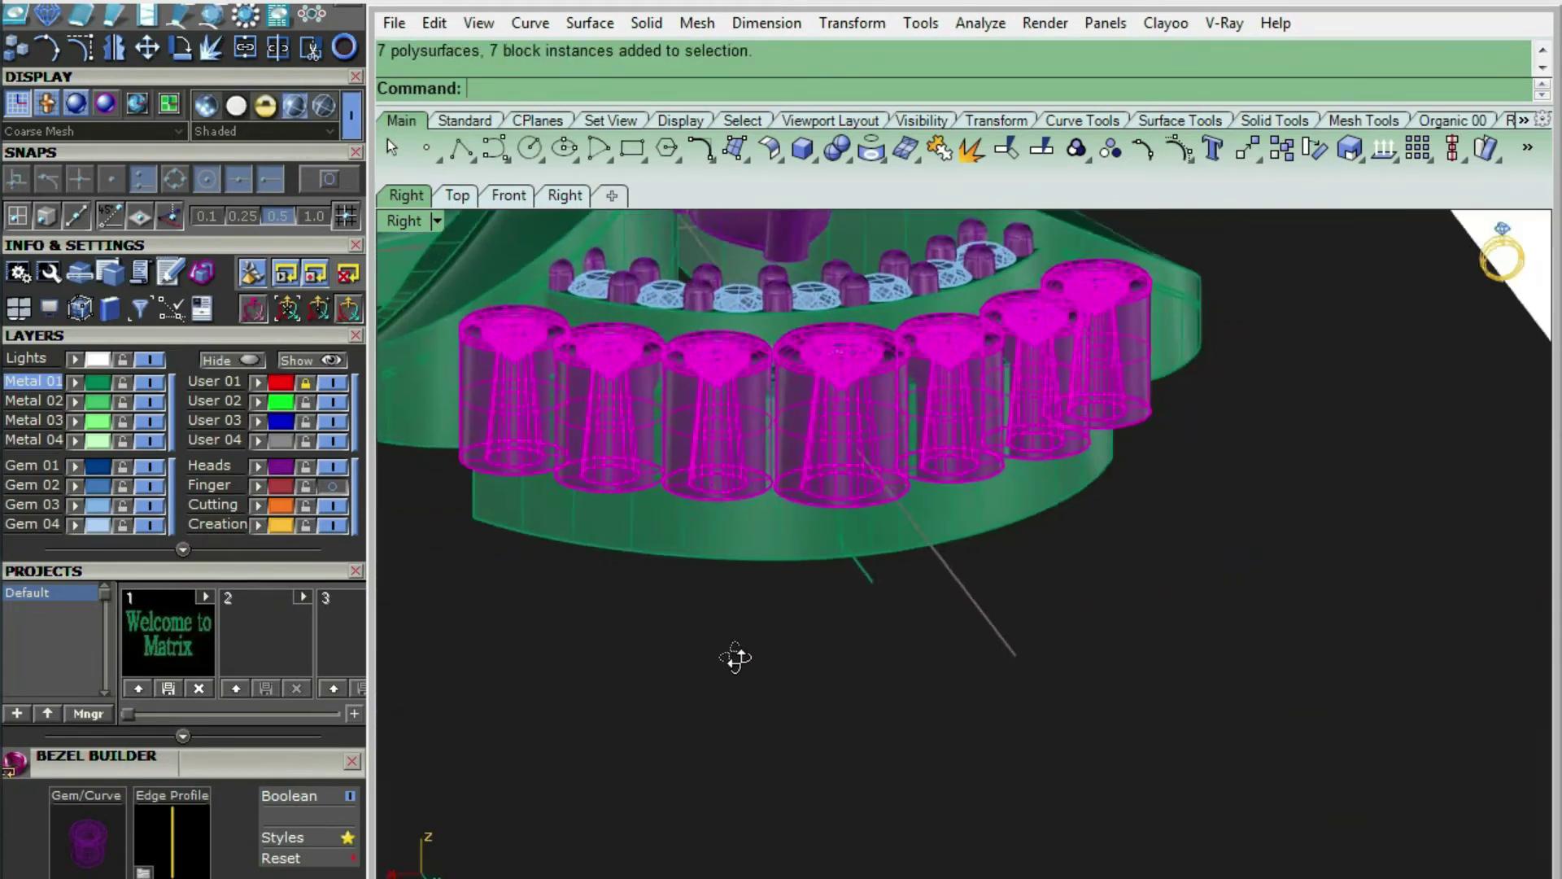
pyautogui.write('B')
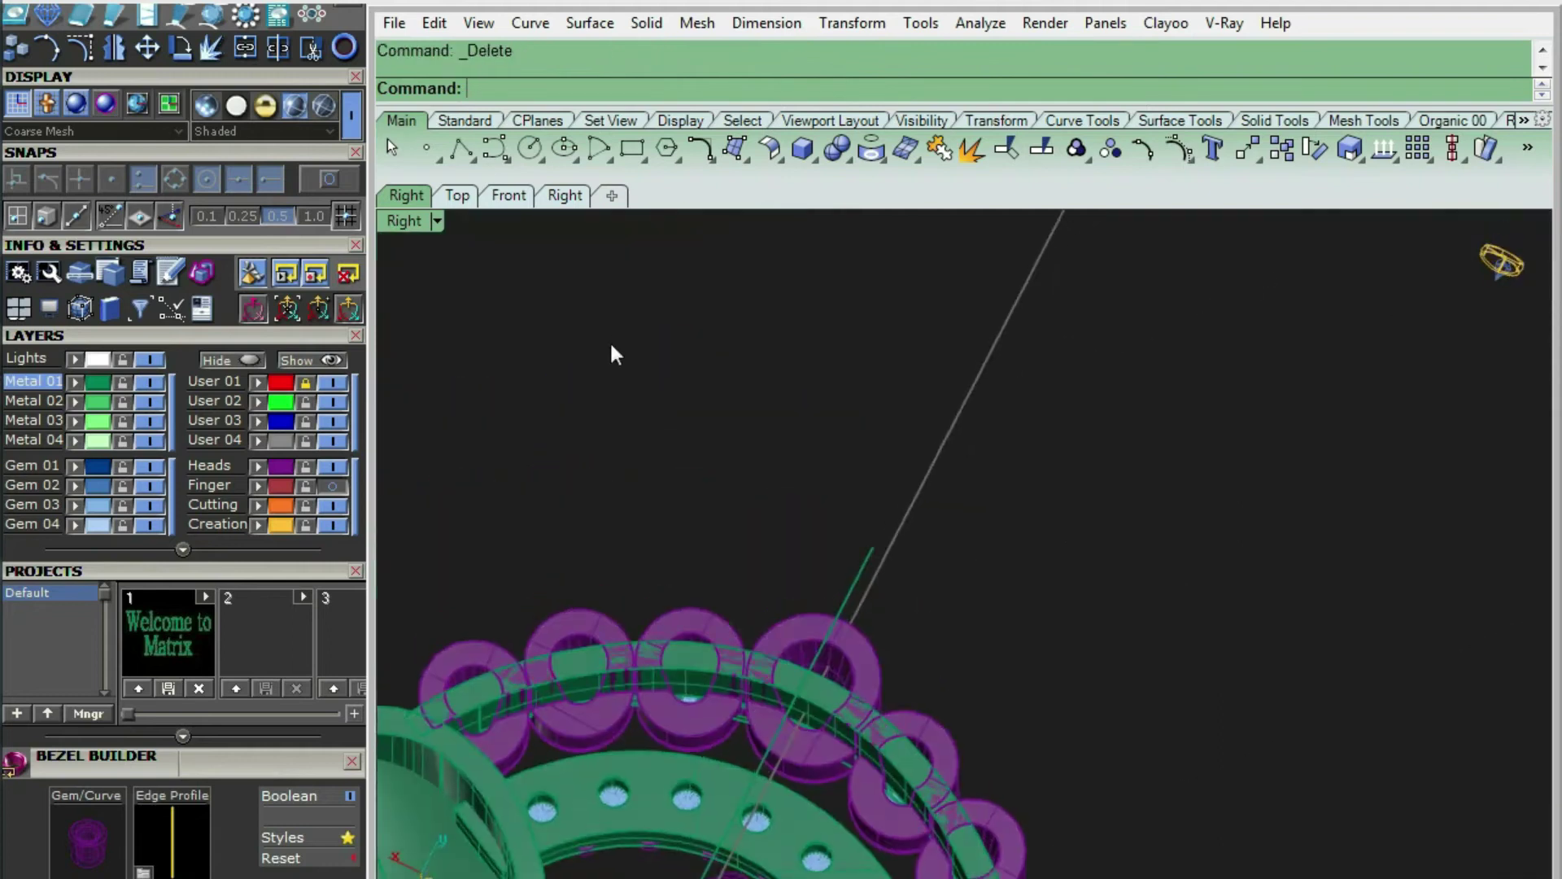
# Draw a circle in an outermost bezel's opening and extrude it to both sides as a solid cylinder through the bezel
pyautogui.write('Circle')
pyautogui.press('Return')
pyautogui.click(547, 401)
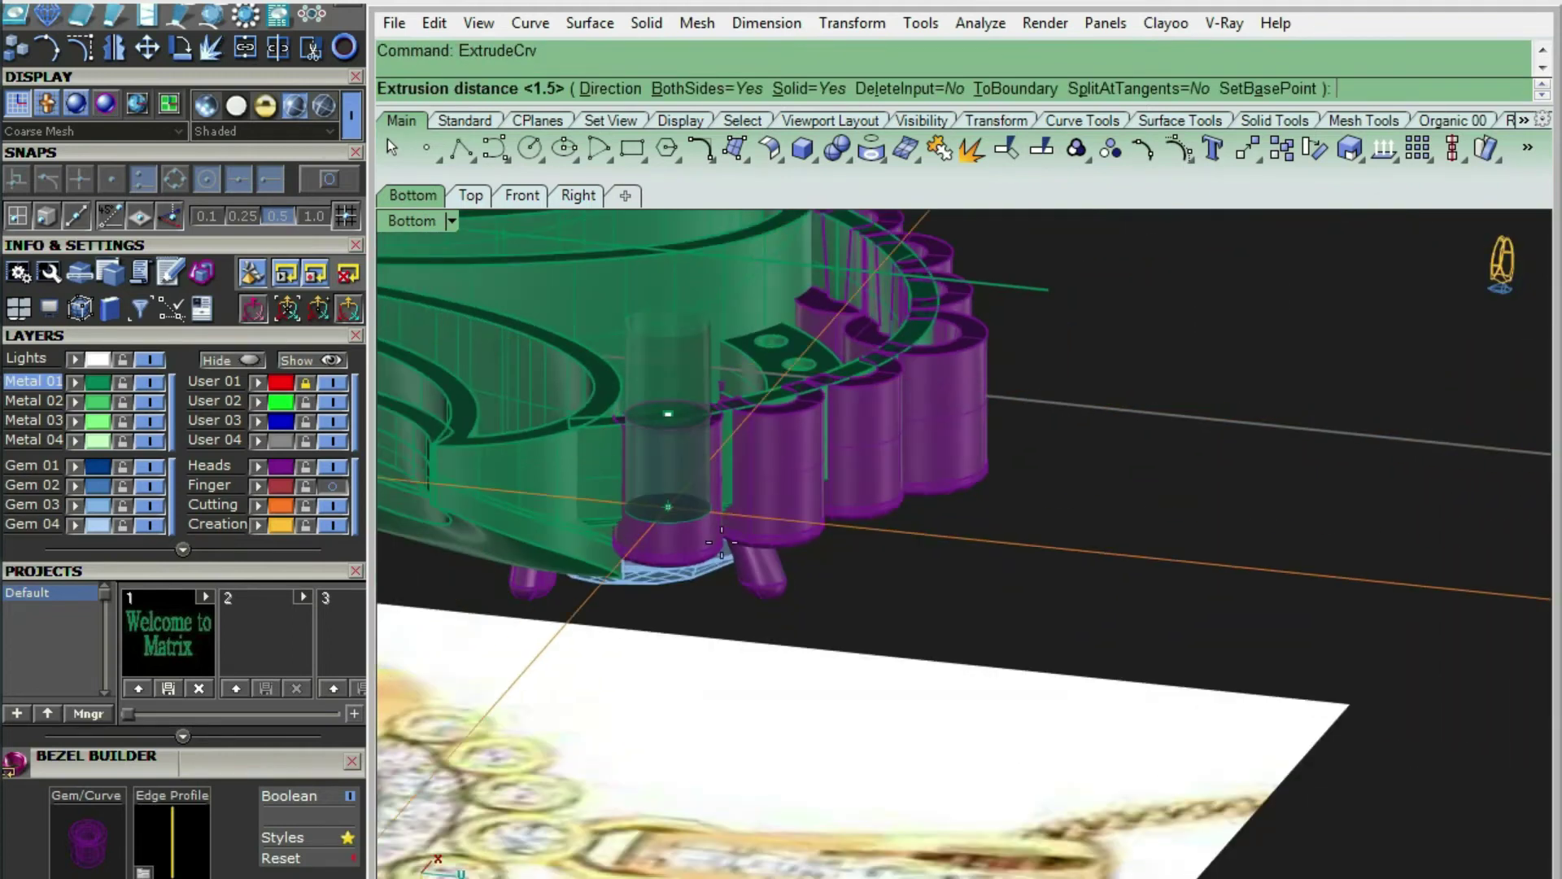
pyautogui.press('Return')
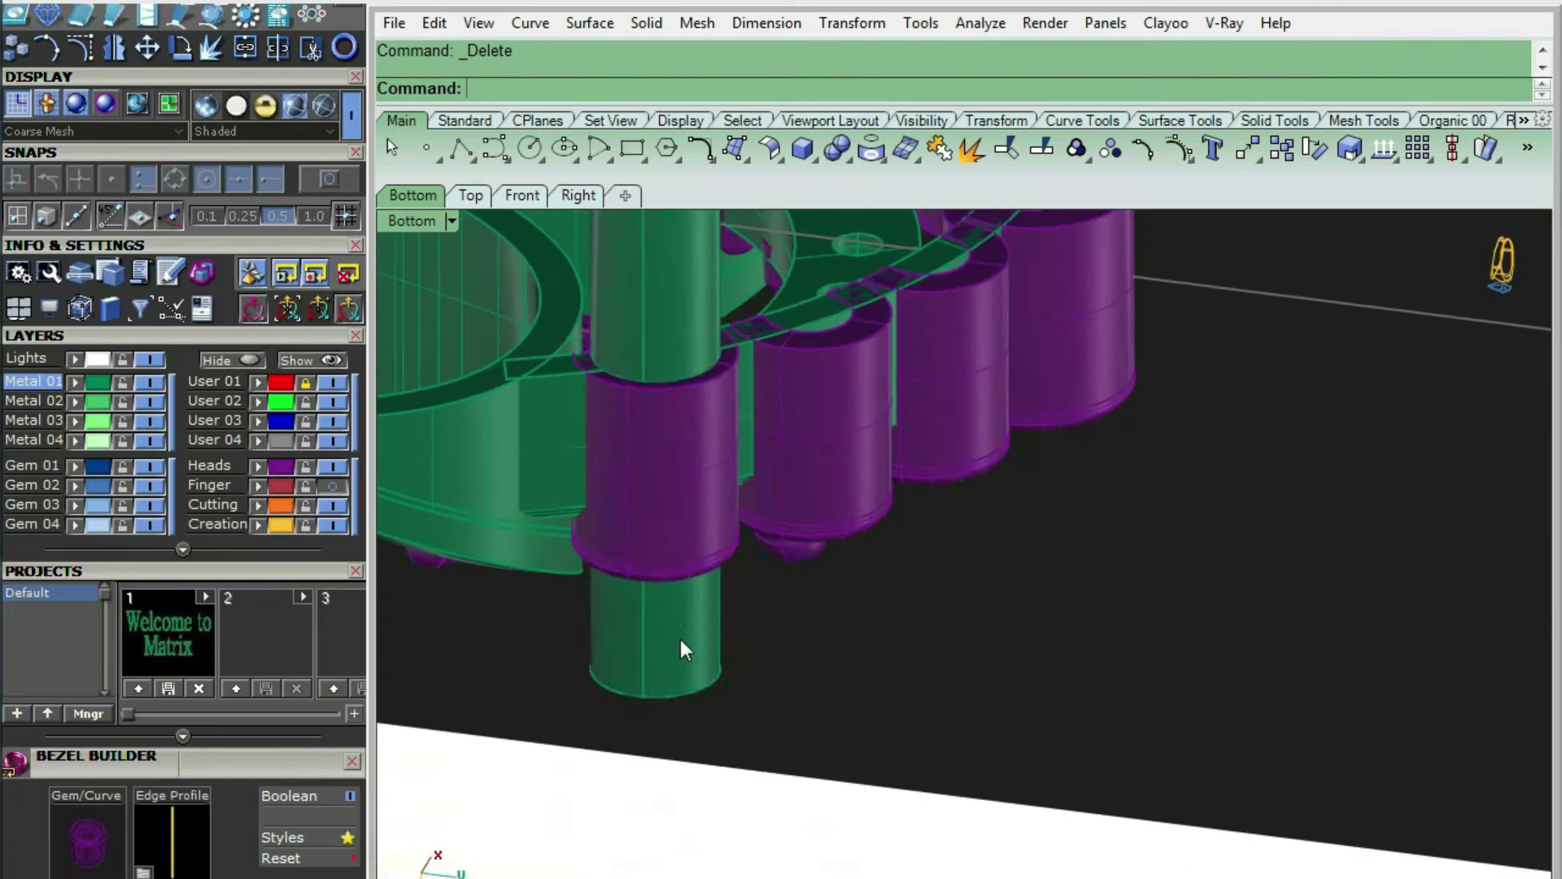
# Copy the cylinder into the other bezels and scale the copy in the larger central bezel in 2D
pyautogui.click(651, 598)
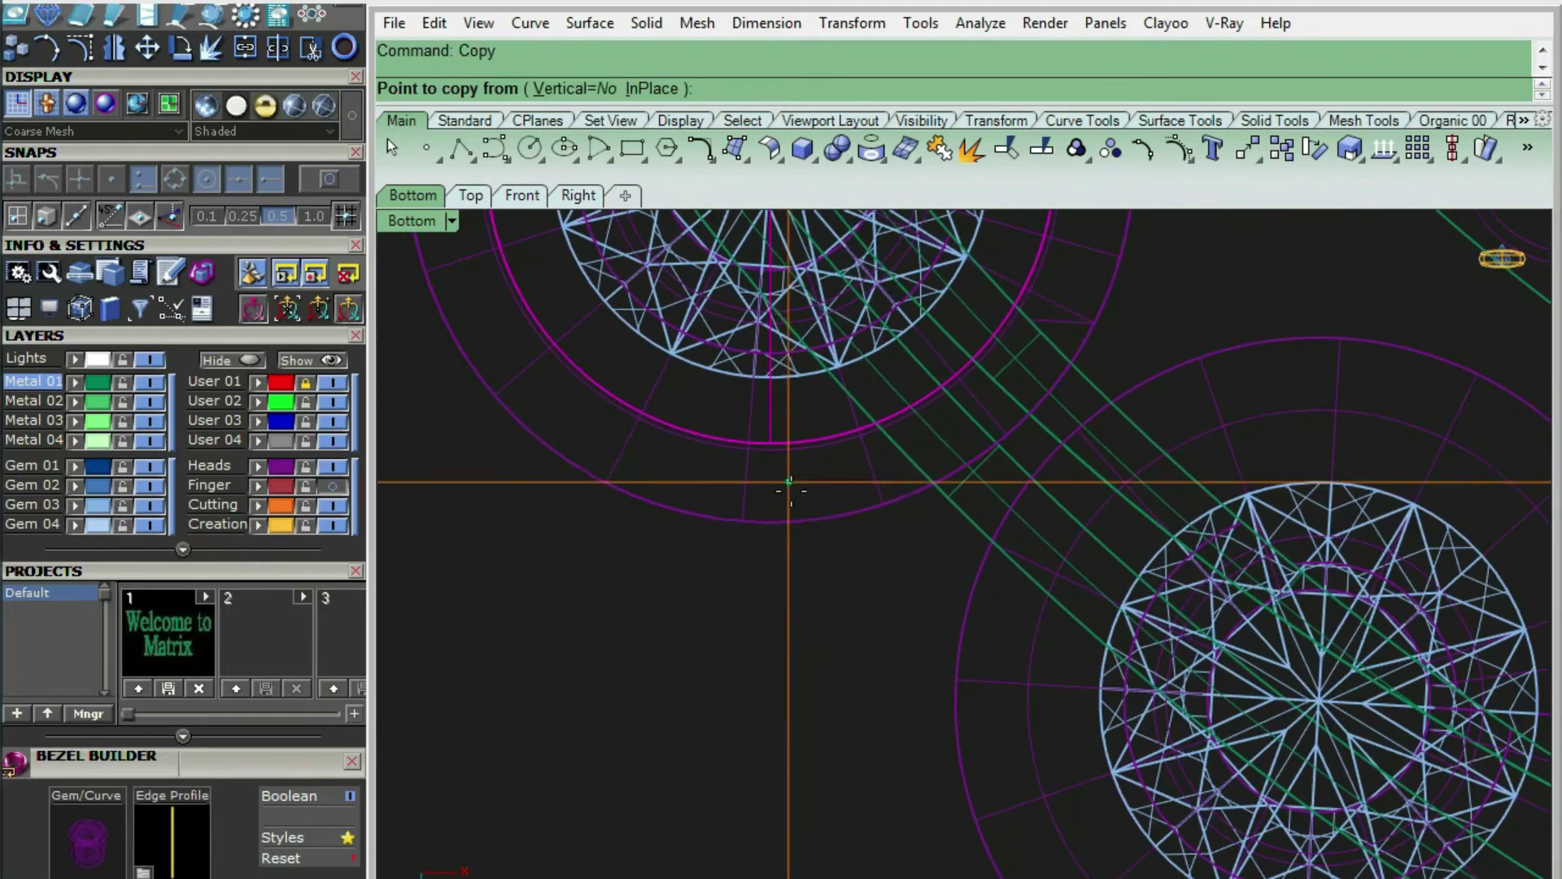
pyautogui.click(704, 569)
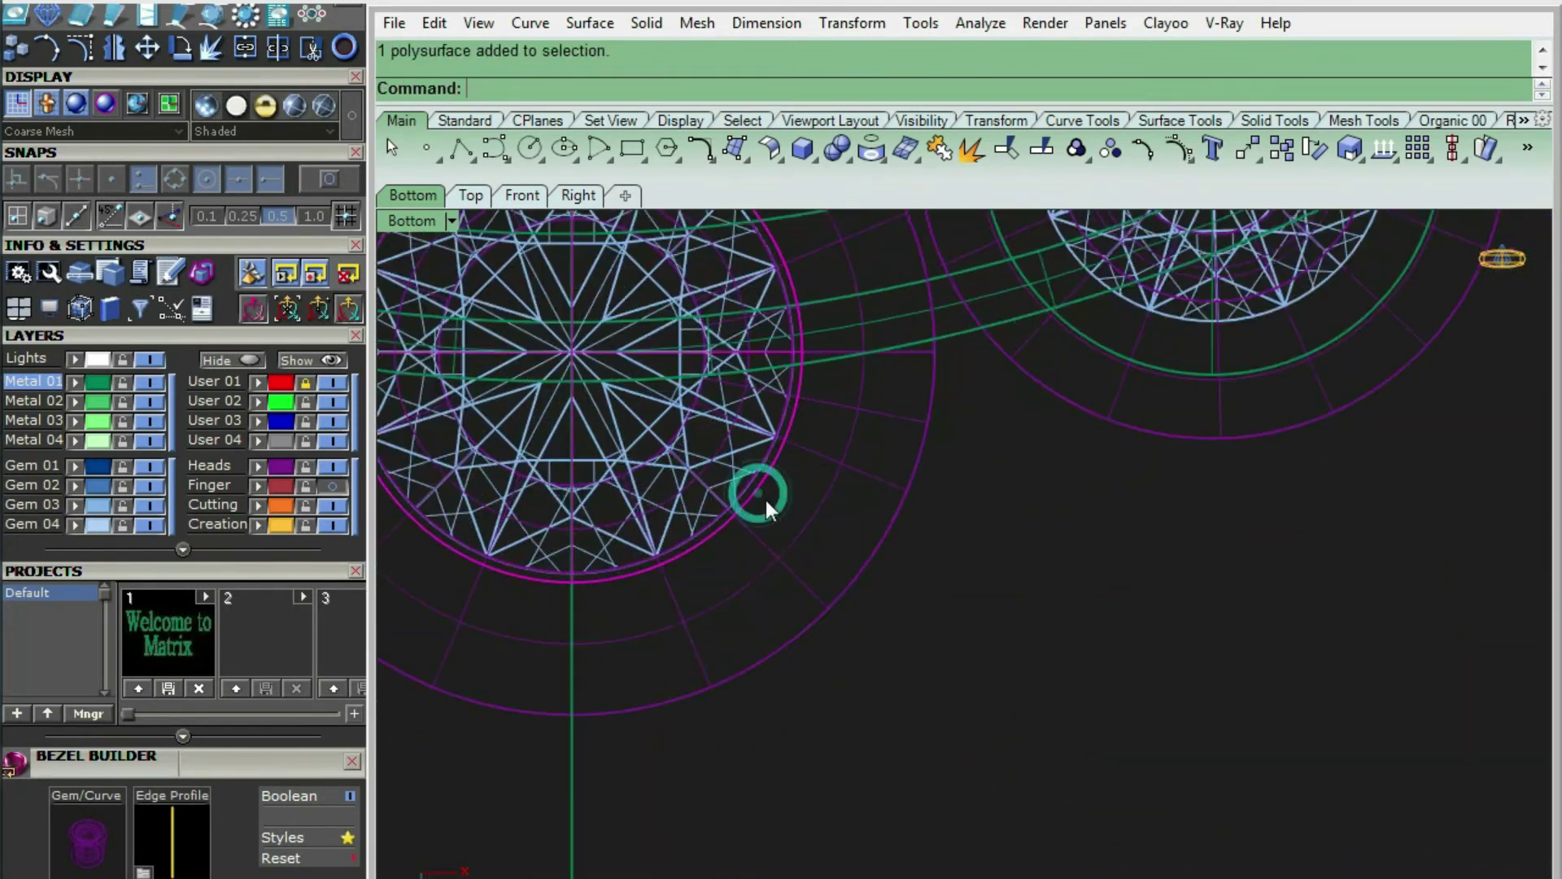
pyautogui.write('Scale3D')
pyautogui.press('Return')
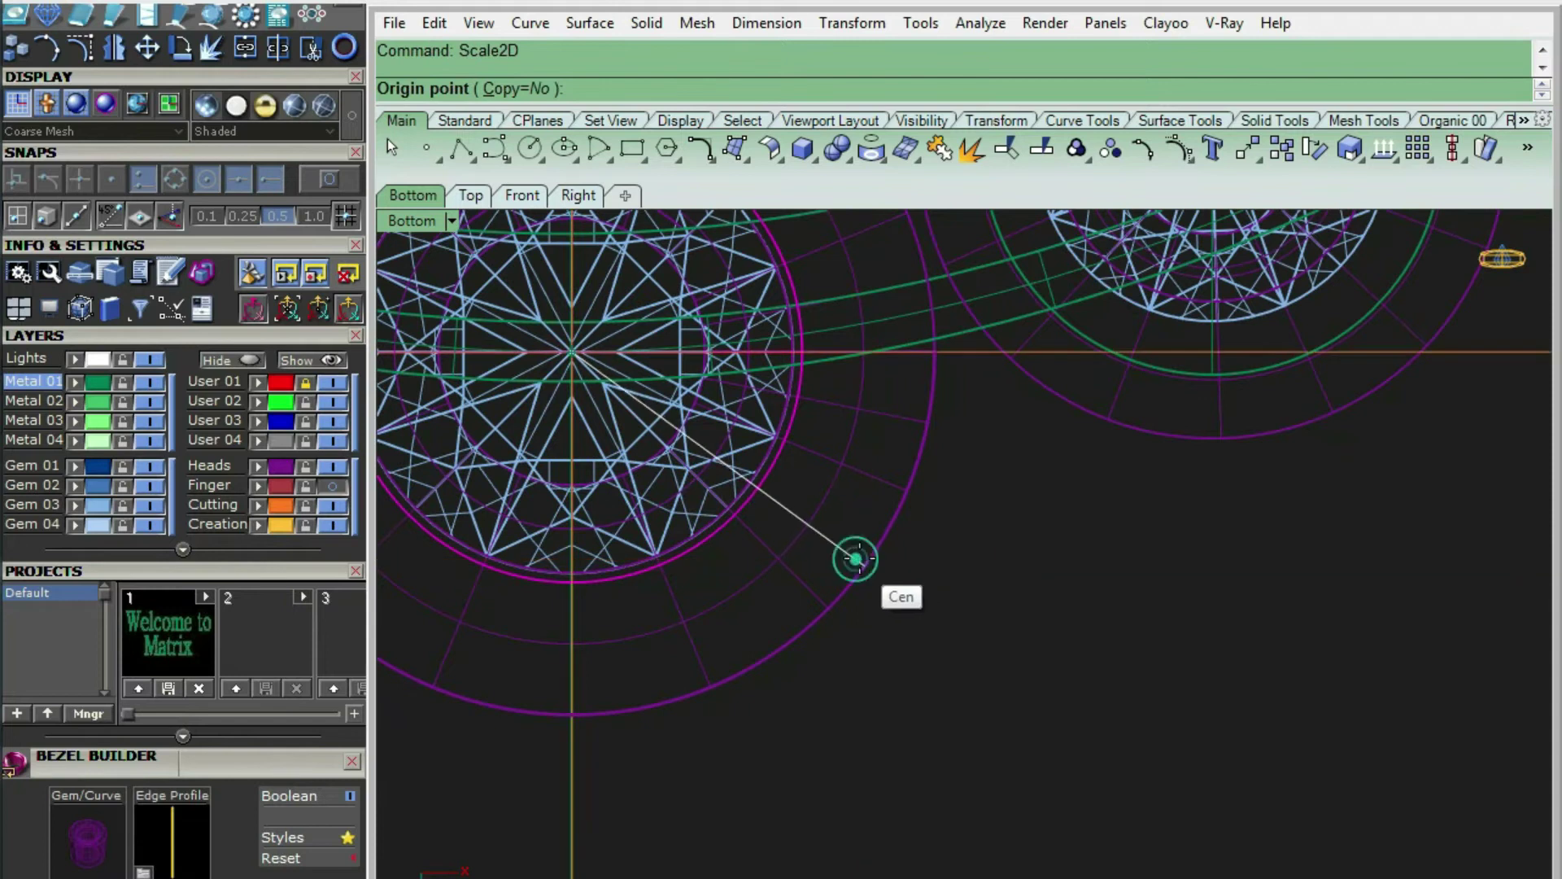
pyautogui.click(847, 574)
pyautogui.write('c')
pyautogui.press('Return')
pyautogui.scroll(-3, 913, 534)
pyautogui.click(885, 578)
pyautogui.press('Delete')
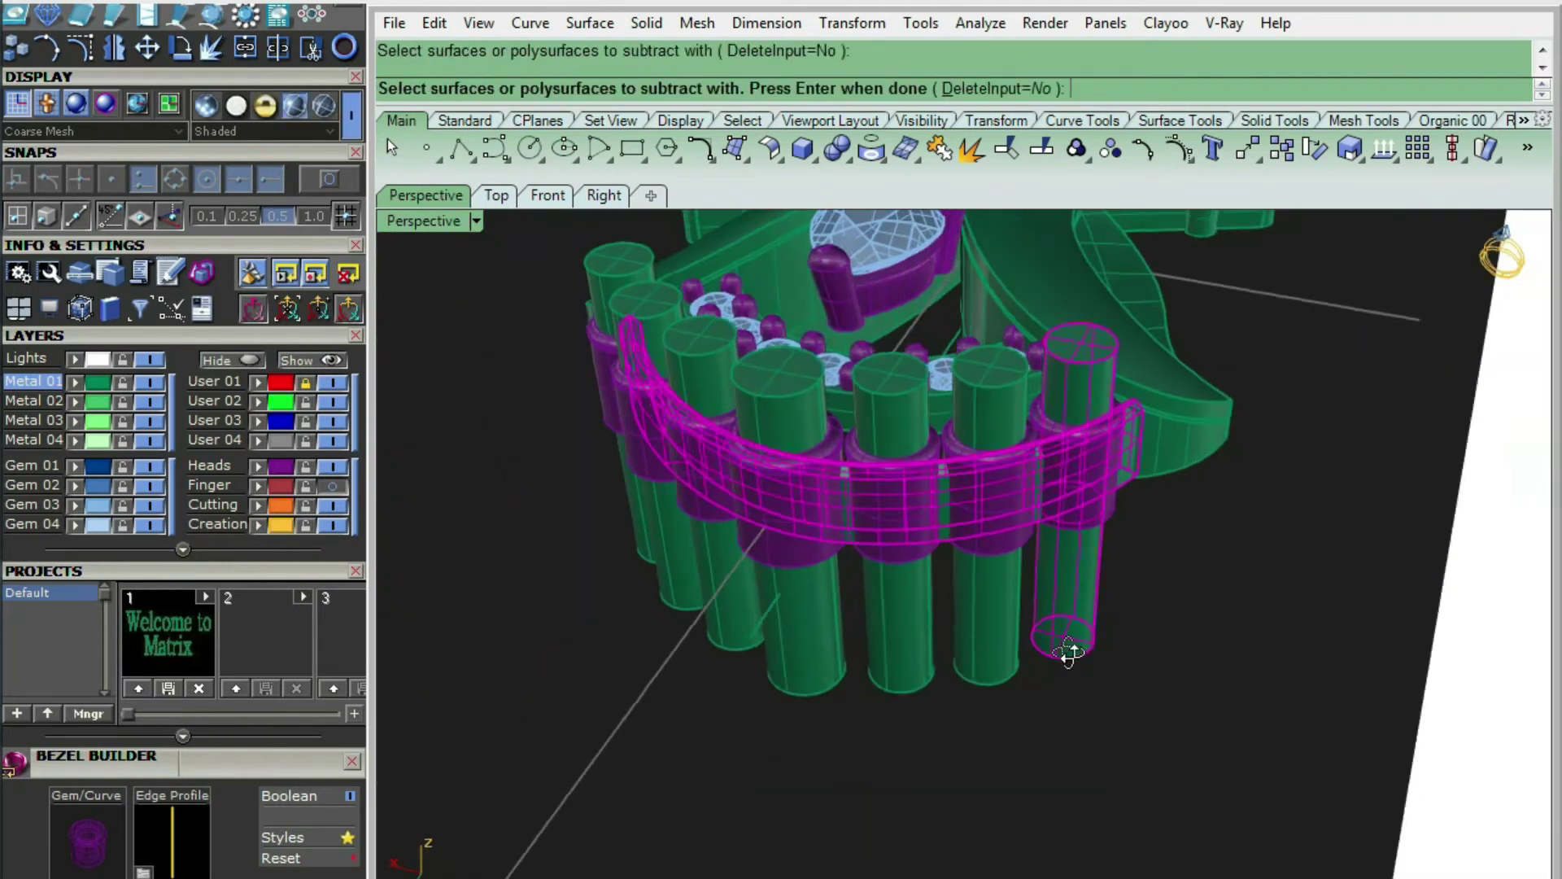
# Subtract the seven cylinders from the curved band and delete the cylinders
pyautogui.moveTo(1051, 712); pyautogui.dragTo(720, 647)
pyautogui.scroll(5, 540, 575)
pyautogui.press('Return')
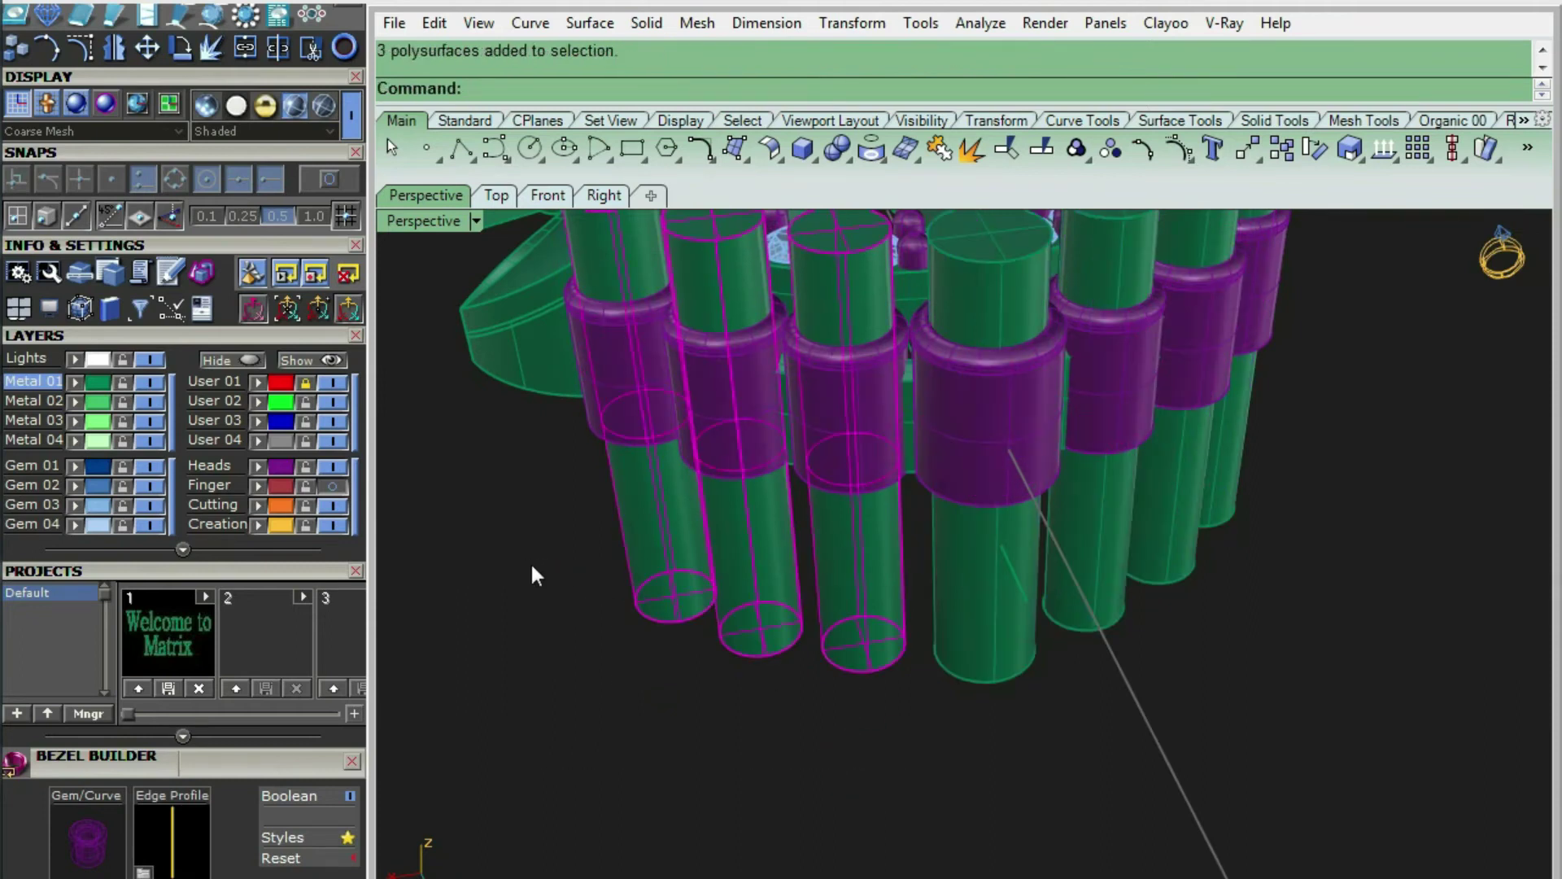
pyautogui.press('Delete')
pyautogui.moveTo(533, 574); pyautogui.dragTo(801, 556, button='right')
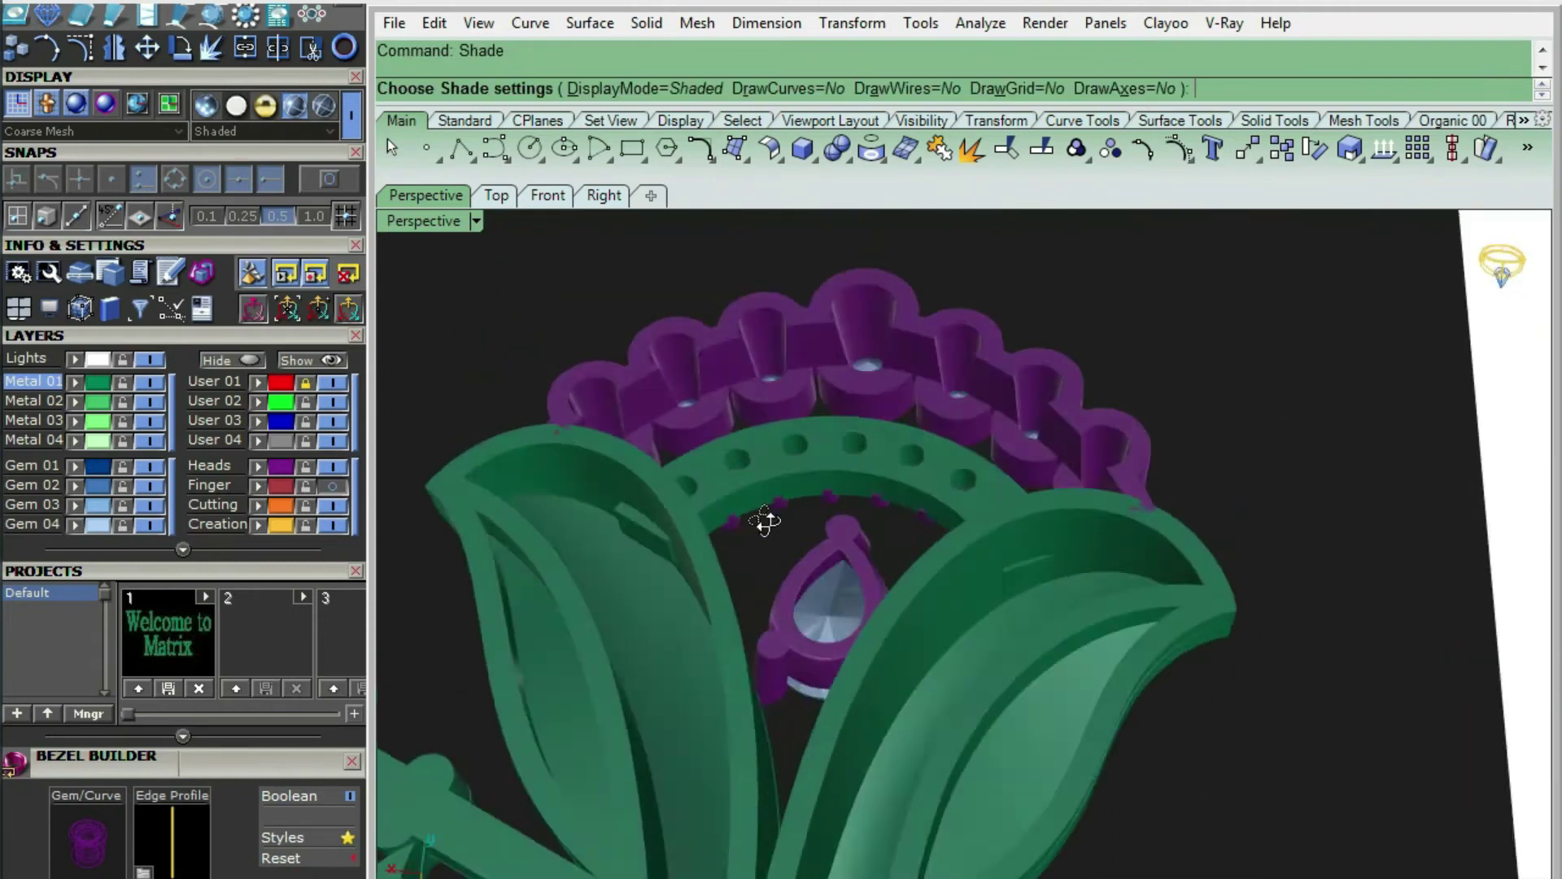
pyautogui.moveTo(759, 523); pyautogui.dragTo(809, 617, button='right')
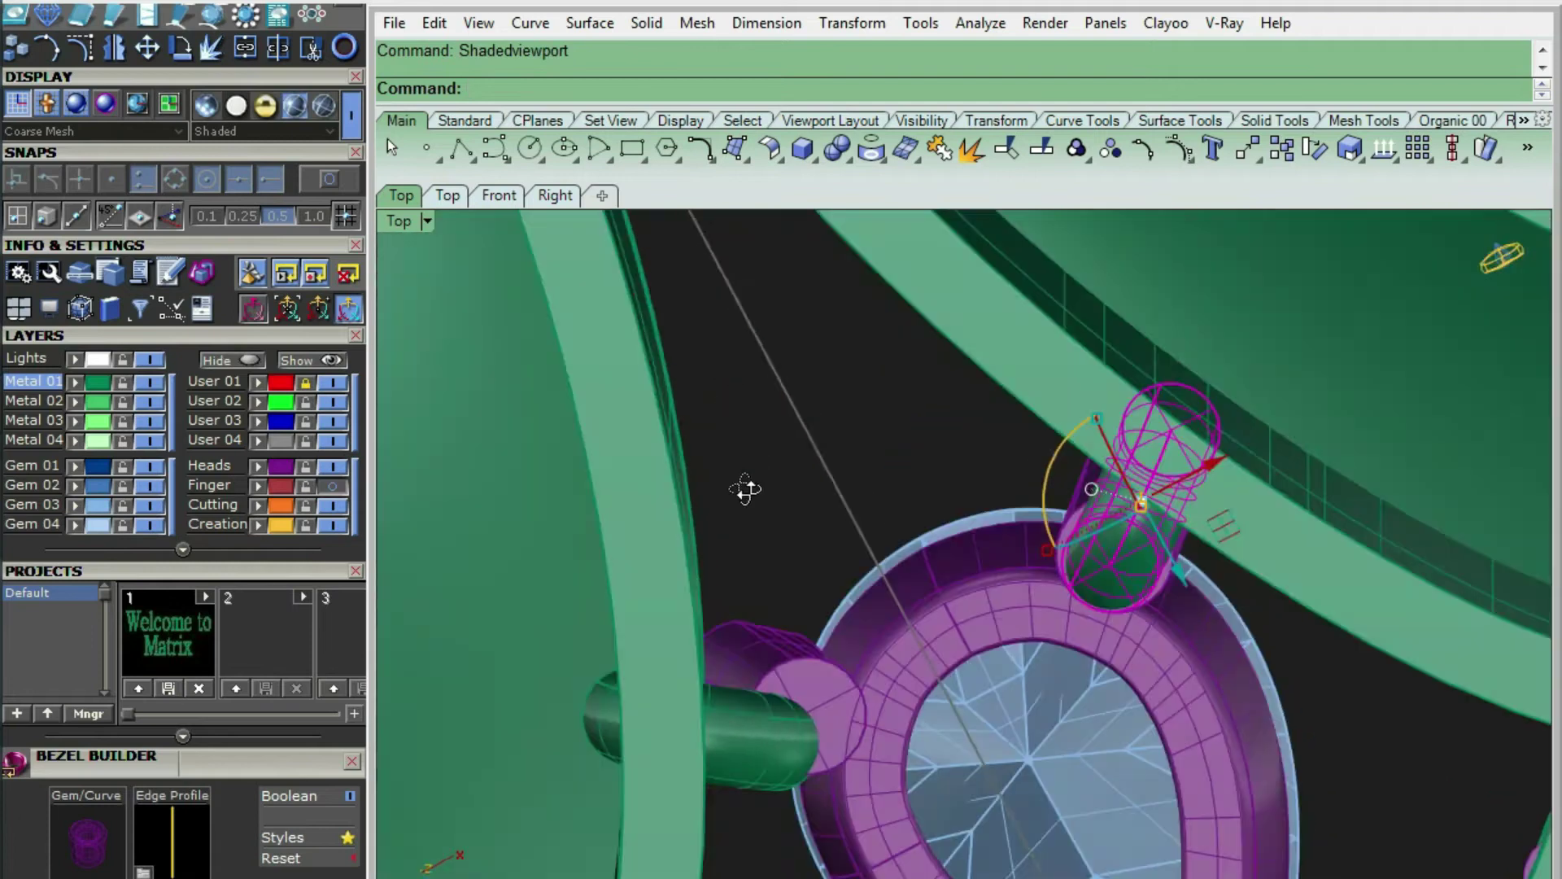
# Rotate the selected connecting bar of the pear setting in the Top view
pyautogui.hotkey('ctrl', 'F1')
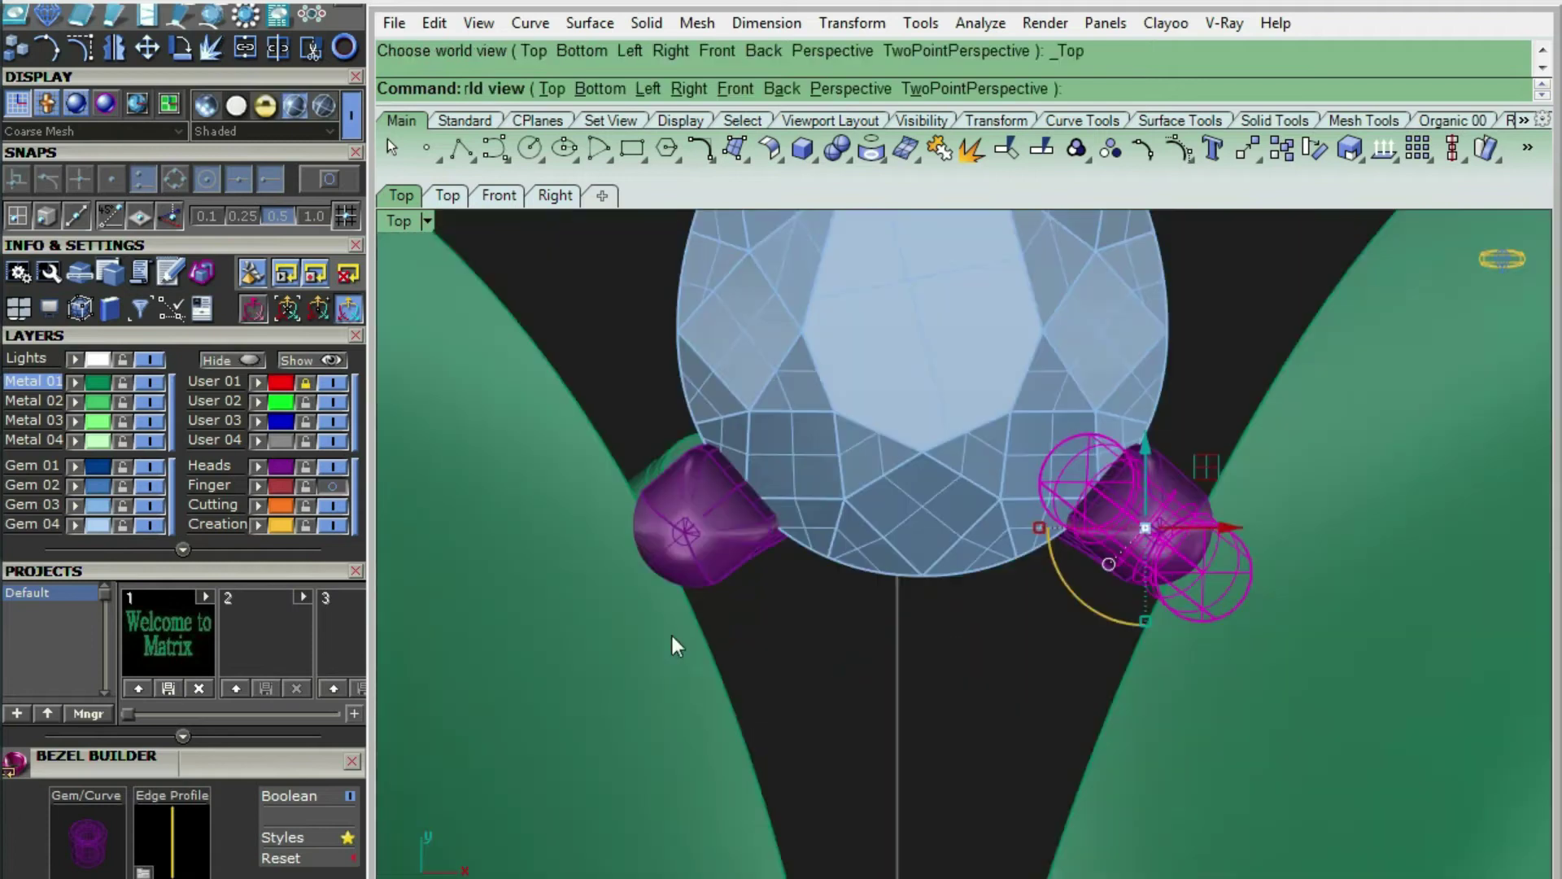
pyautogui.hotkey('ctrl', 'alt', 'w')
pyautogui.scroll(3, 656, 442)
pyautogui.moveTo(747, 594); pyautogui.dragTo(745, 516, button='right')
pyautogui.write('ro')
pyautogui.press('Return')
pyautogui.click(579, 565)
pyautogui.click(1000, 578)
pyautogui.click(1034, 631)
# Move the connecting bar sideways beside the pear setting in shaded display
pyautogui.hotkey('ctrl', 'alt', 's')
pyautogui.scroll(-2, 1038, 638)
pyautogui.write('m')
pyautogui.press('Return')
pyautogui.click(900, 610)
pyautogui.click(826, 610)
# Move the upright connecting bar onto the pear's top prong, bridging it to the gem-set arch
pyautogui.scroll(-3, 823, 599)
pyautogui.scroll(3, 716, 537)
pyautogui.write('m')
pyautogui.press('Return')
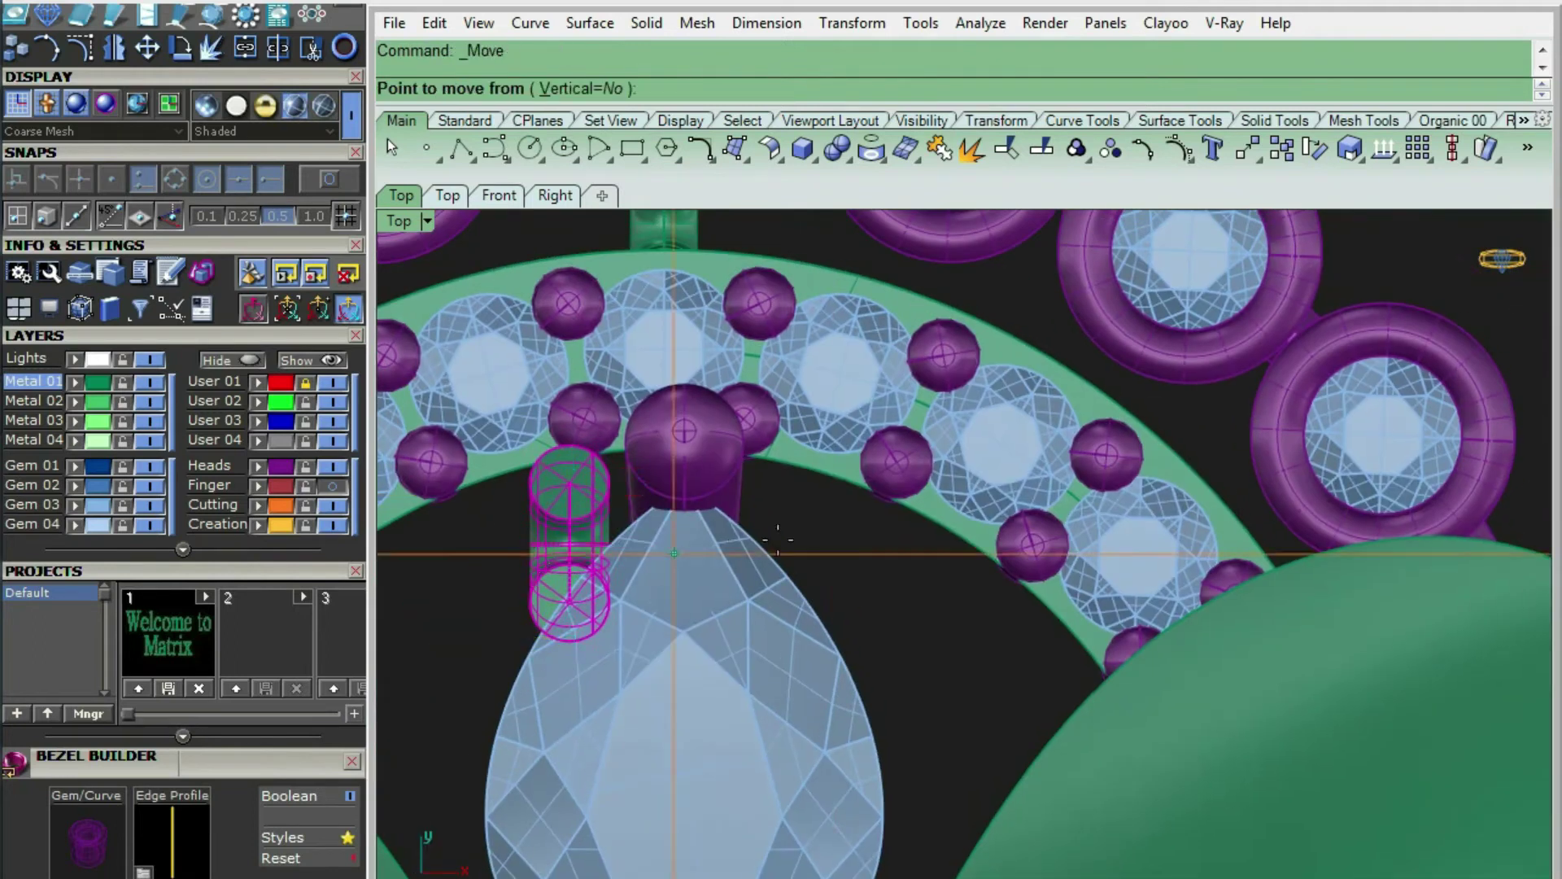
pyautogui.click(782, 534)
pyautogui.scroll(4, 833, 474)
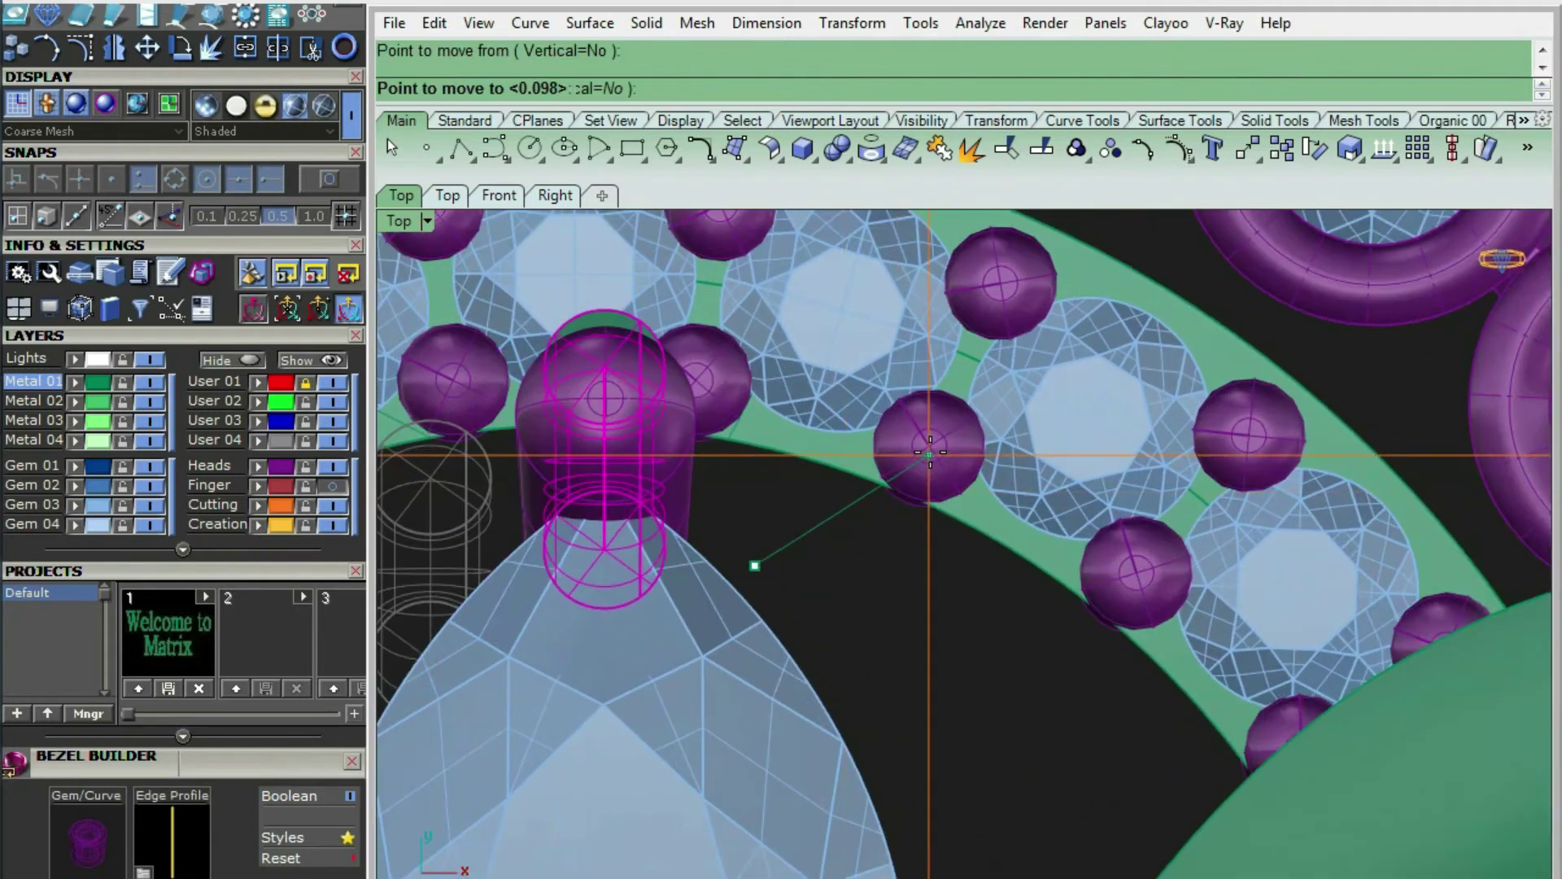
pyautogui.click(931, 453)
# Move the reference image under the model's trunk and lock the User 01 layer
pyautogui.scroll(-6, 997, 618)
pyautogui.click(887, 516)
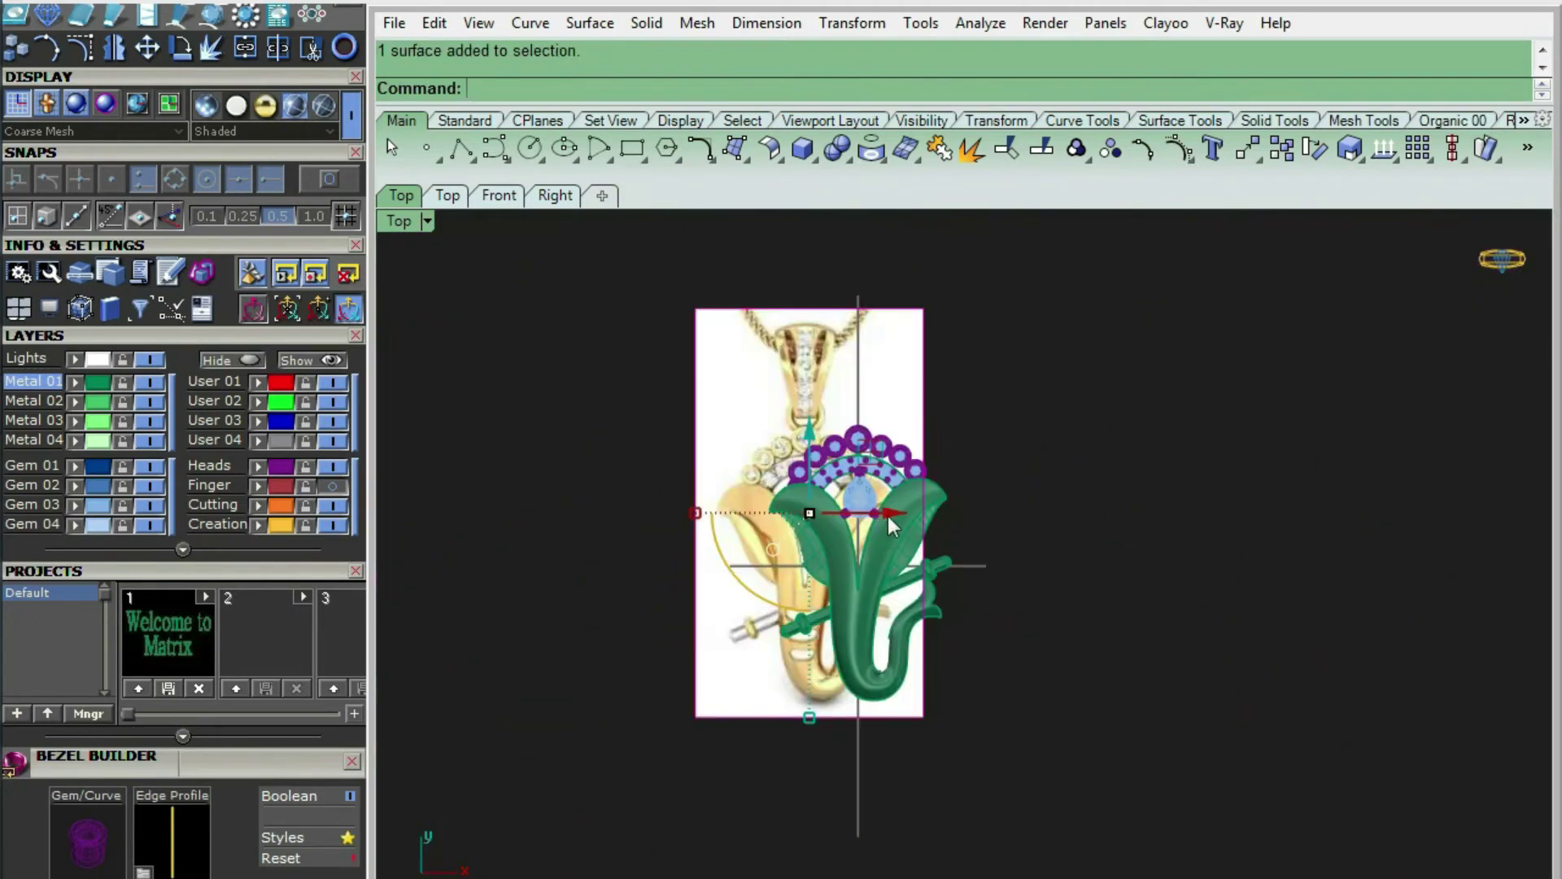
pyautogui.click(305, 383)
# Draw a two-point circle whose lower edge follows the uppermost white marking on the trunk, and select it
pyautogui.scroll(4, 1008, 611)
pyautogui.scroll(11, 765, 660)
pyautogui.write('c2')
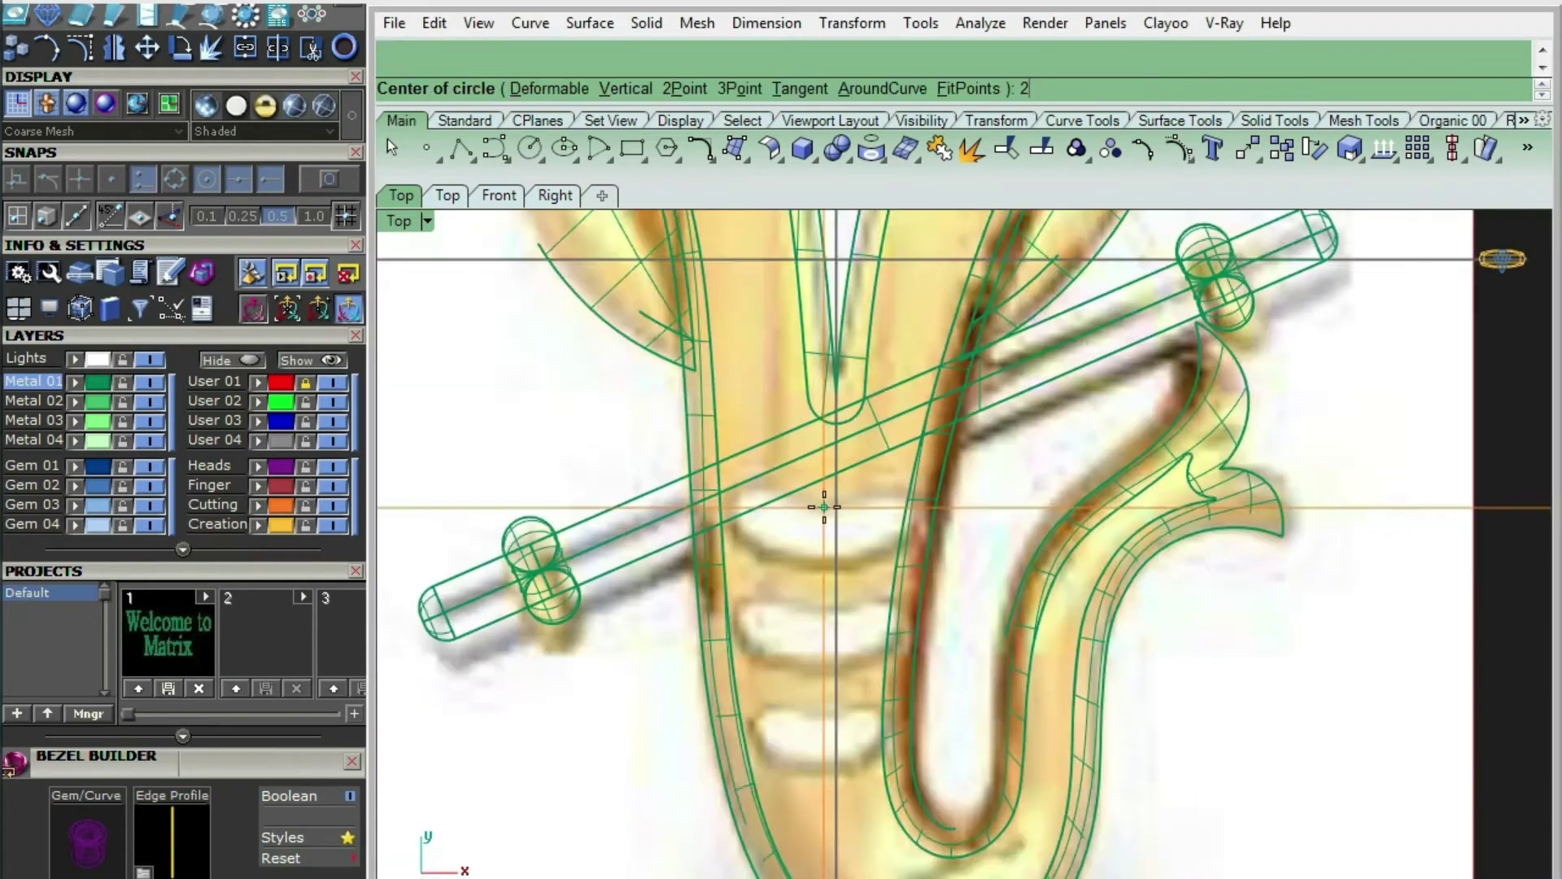
pyautogui.press('Return')
pyautogui.scroll(6, 827, 642)
pyautogui.click(818, 564)
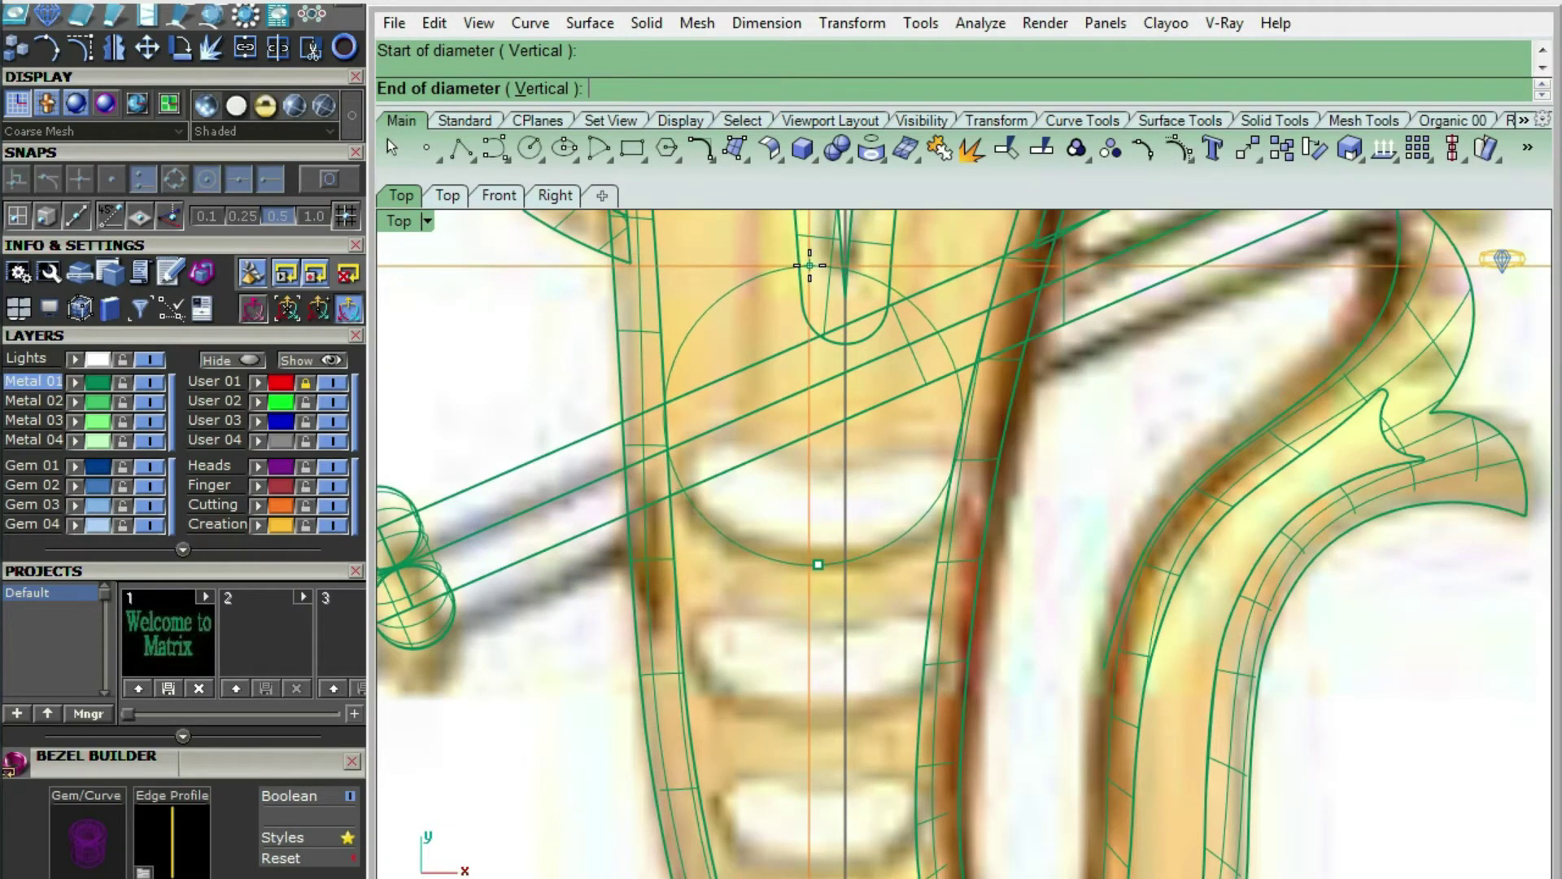
pyautogui.click(888, 545)
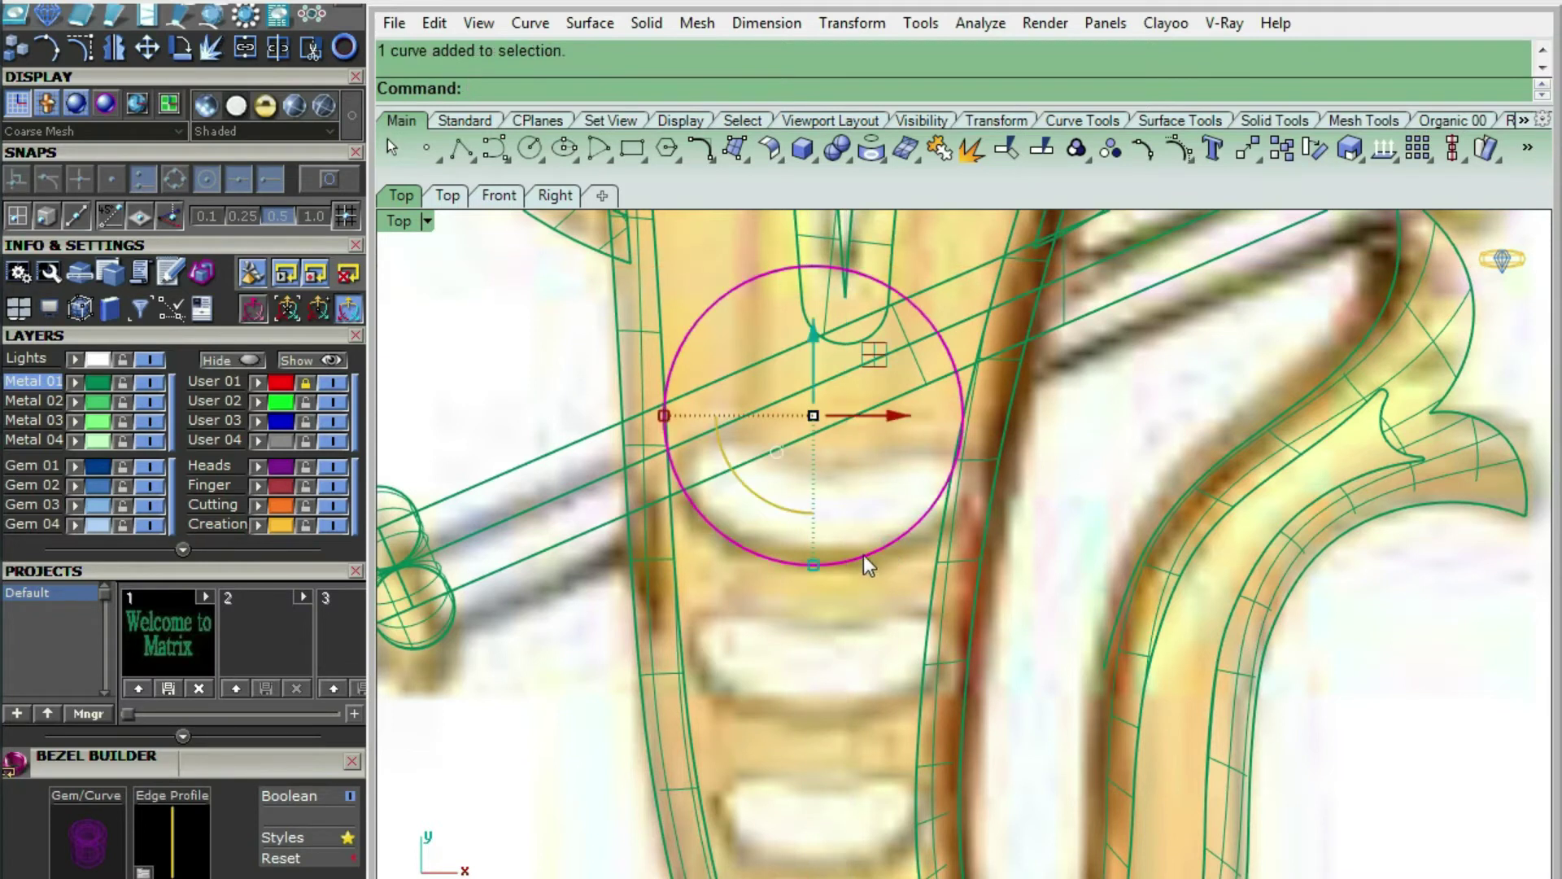
# Copy the circle down the trunk to match the upper and lower edges of the reference's white markings
pyautogui.scroll(-5, 862, 555)
pyautogui.scroll(4, 828, 574)
pyautogui.write('co')
pyautogui.press('Return')
pyautogui.press('Escape')
pyautogui.scroll(4, 866, 553)
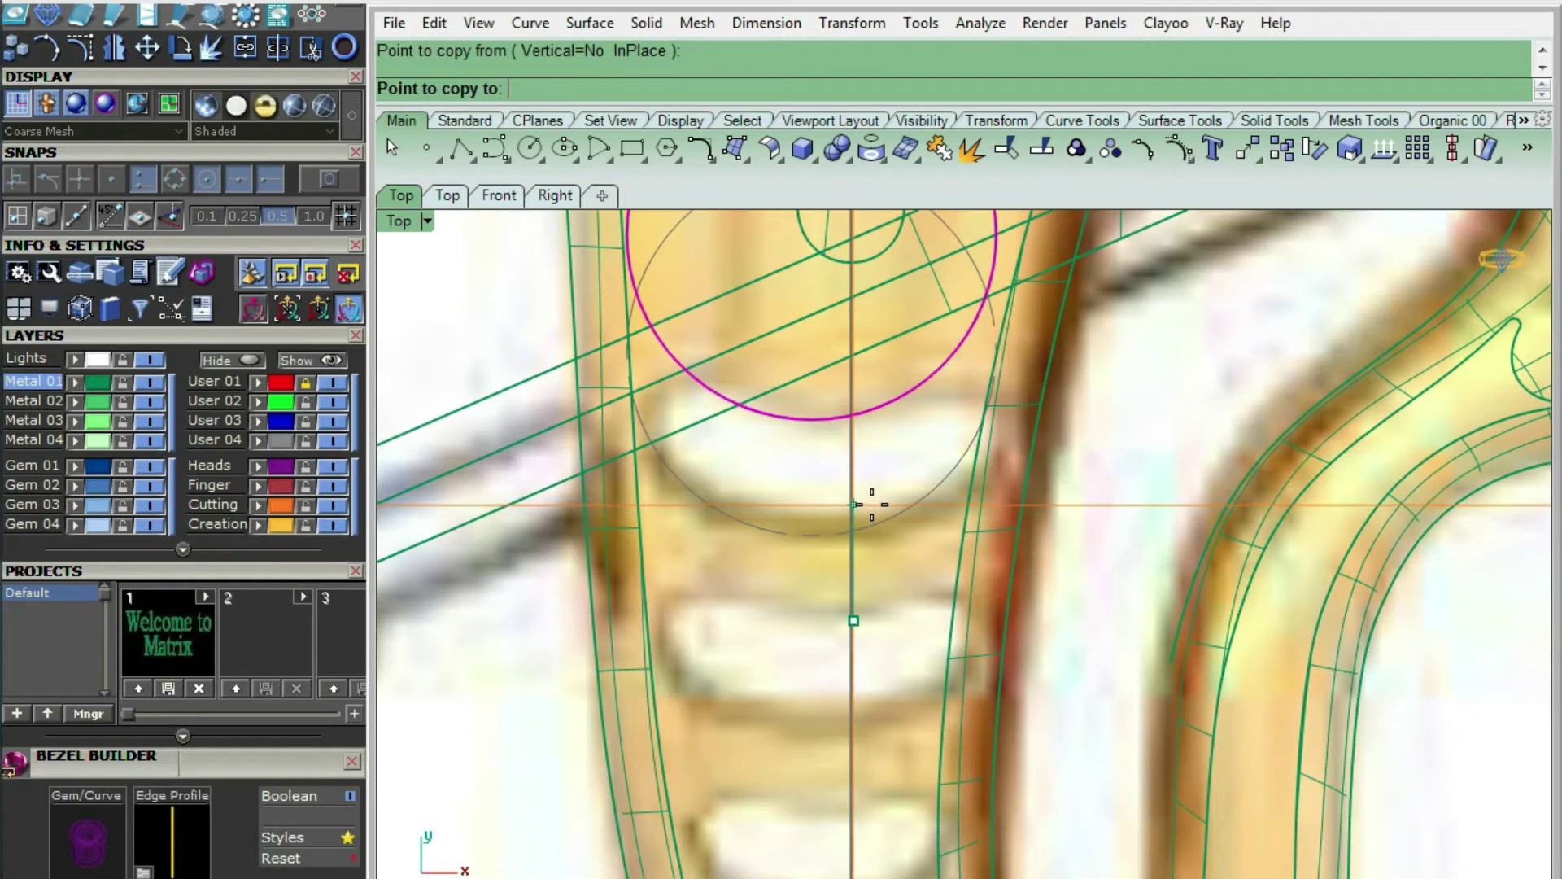
pyautogui.moveTo(863, 675); pyautogui.dragTo(848, 459, button='right')
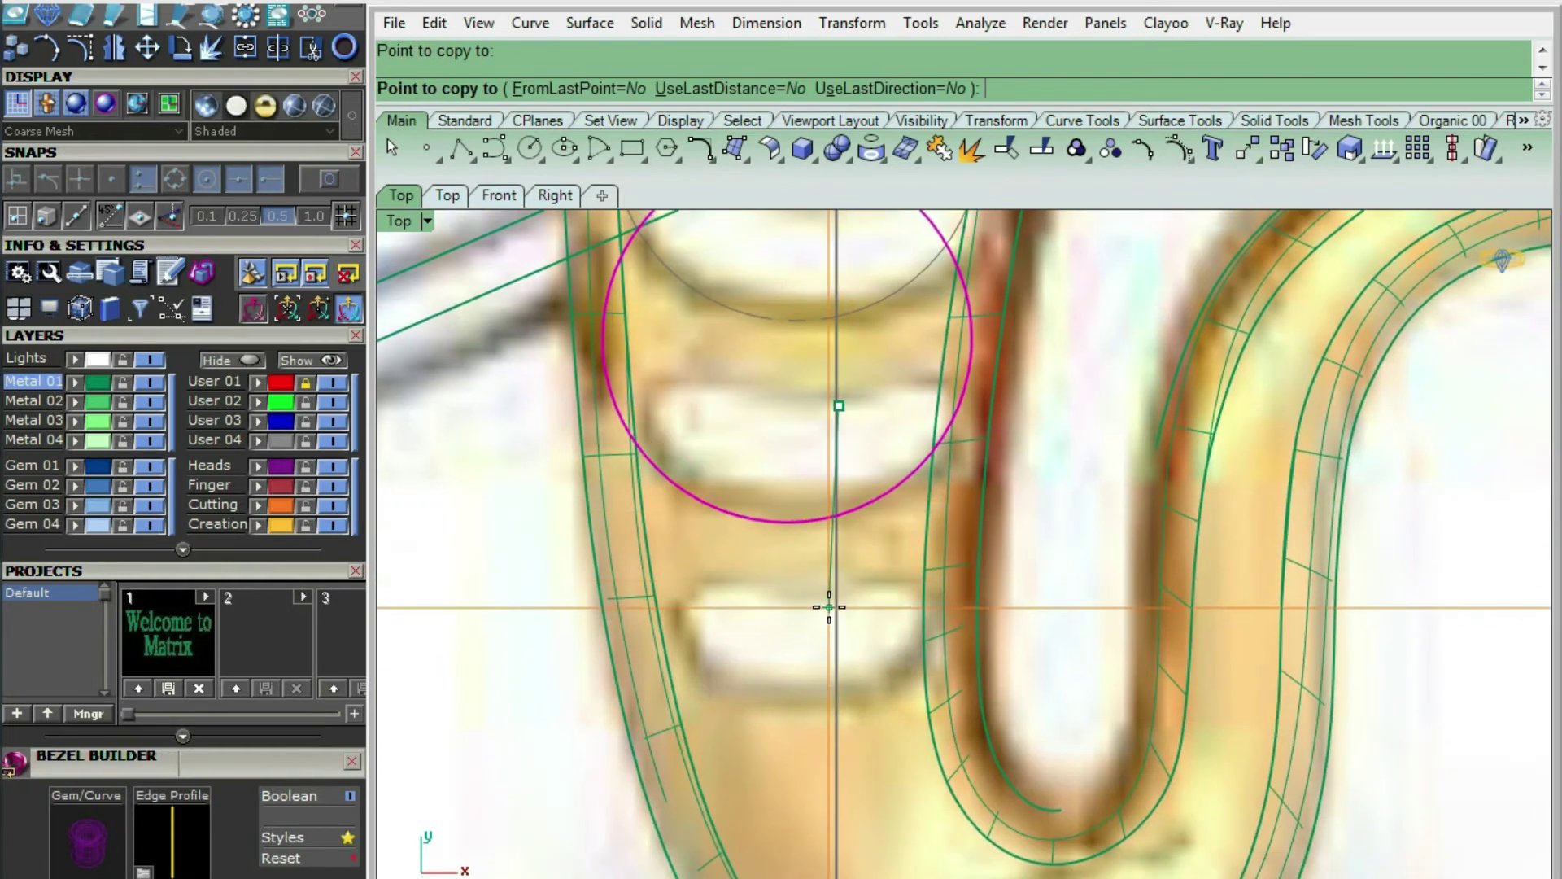
pyautogui.click(831, 601)
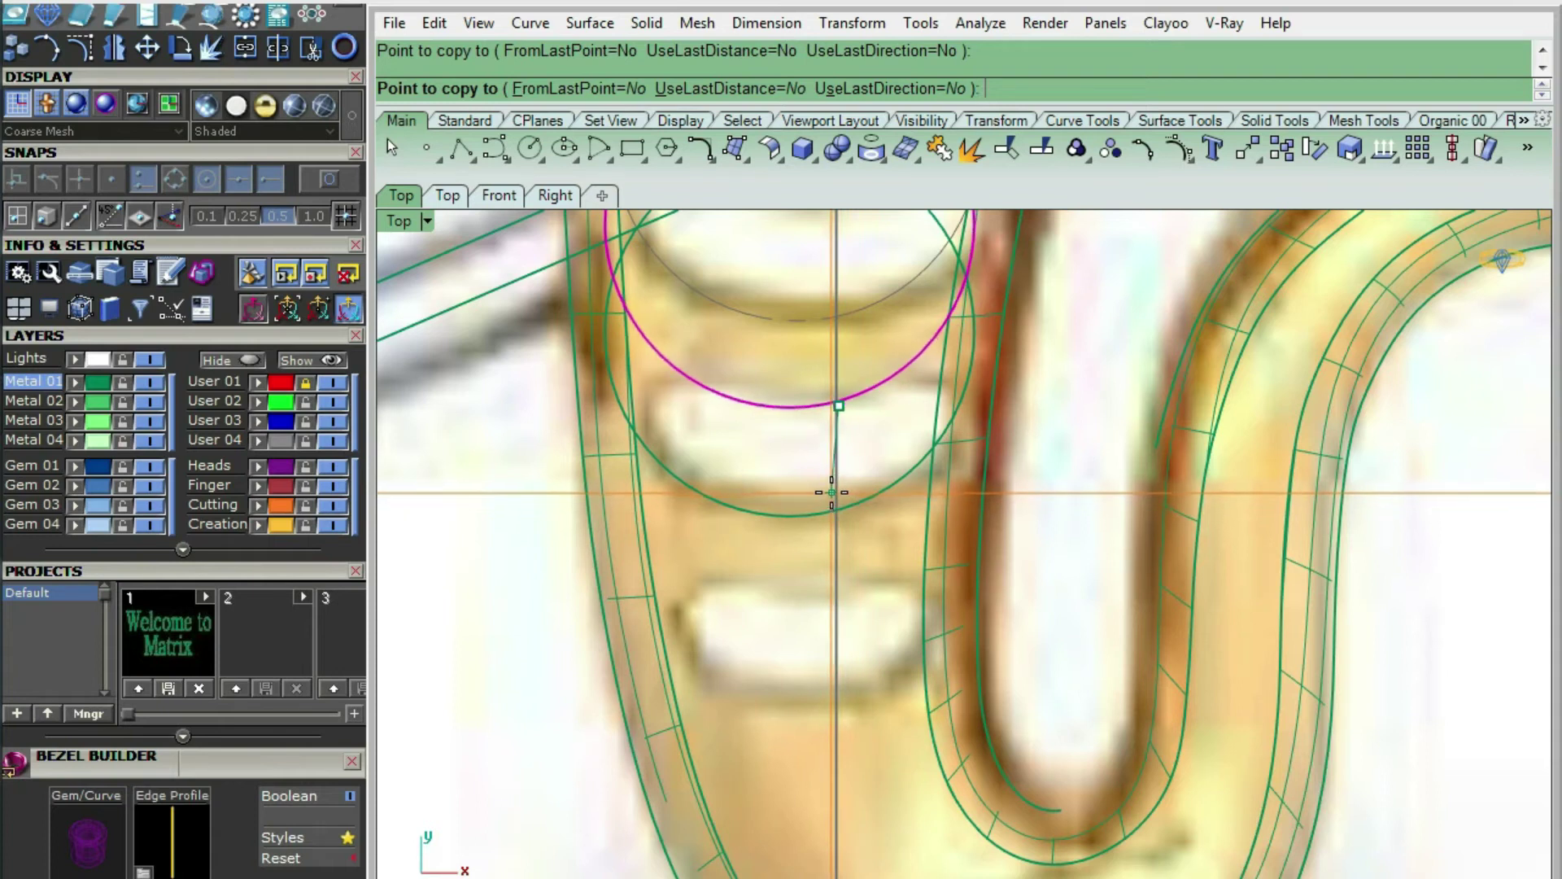
pyautogui.scroll(-1, 836, 691)
pyautogui.scroll(2, 837, 697)
pyautogui.click(835, 756)
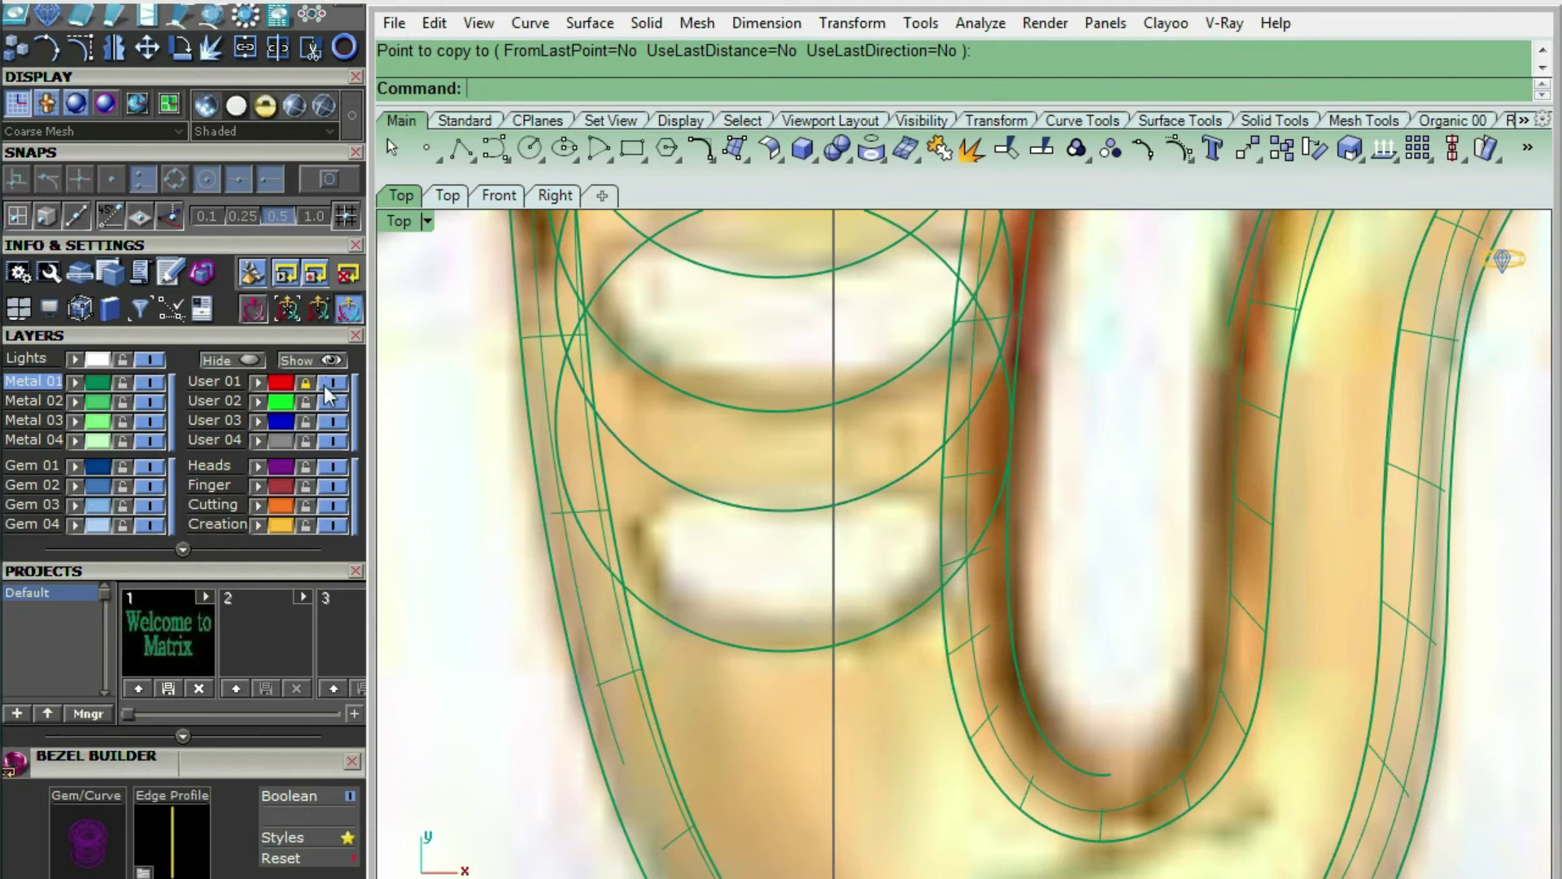
# Hide the User 01 layer holding the reference image and display the model in wireframe
pyautogui.click(325, 385)
pyautogui.scroll(-3, 968, 557)
pyautogui.moveTo(948, 575); pyautogui.dragTo(872, 620, button='right')
pyautogui.scroll(1, 825, 643)
pyautogui.hotkey('ctrl', 'alt', 's')
pyautogui.scroll(1, 820, 688)
pyautogui.hotkey('ctrl', 'alt', 'w')
# Draw an arc closing the right end of the band between the two lowest circles on the trunk
pyautogui.click(811, 686)
pyautogui.scroll(-1, 811, 688)
pyautogui.click(811, 688)
pyautogui.scroll(2, 809, 657)
pyautogui.scroll(-1, 689, 587)
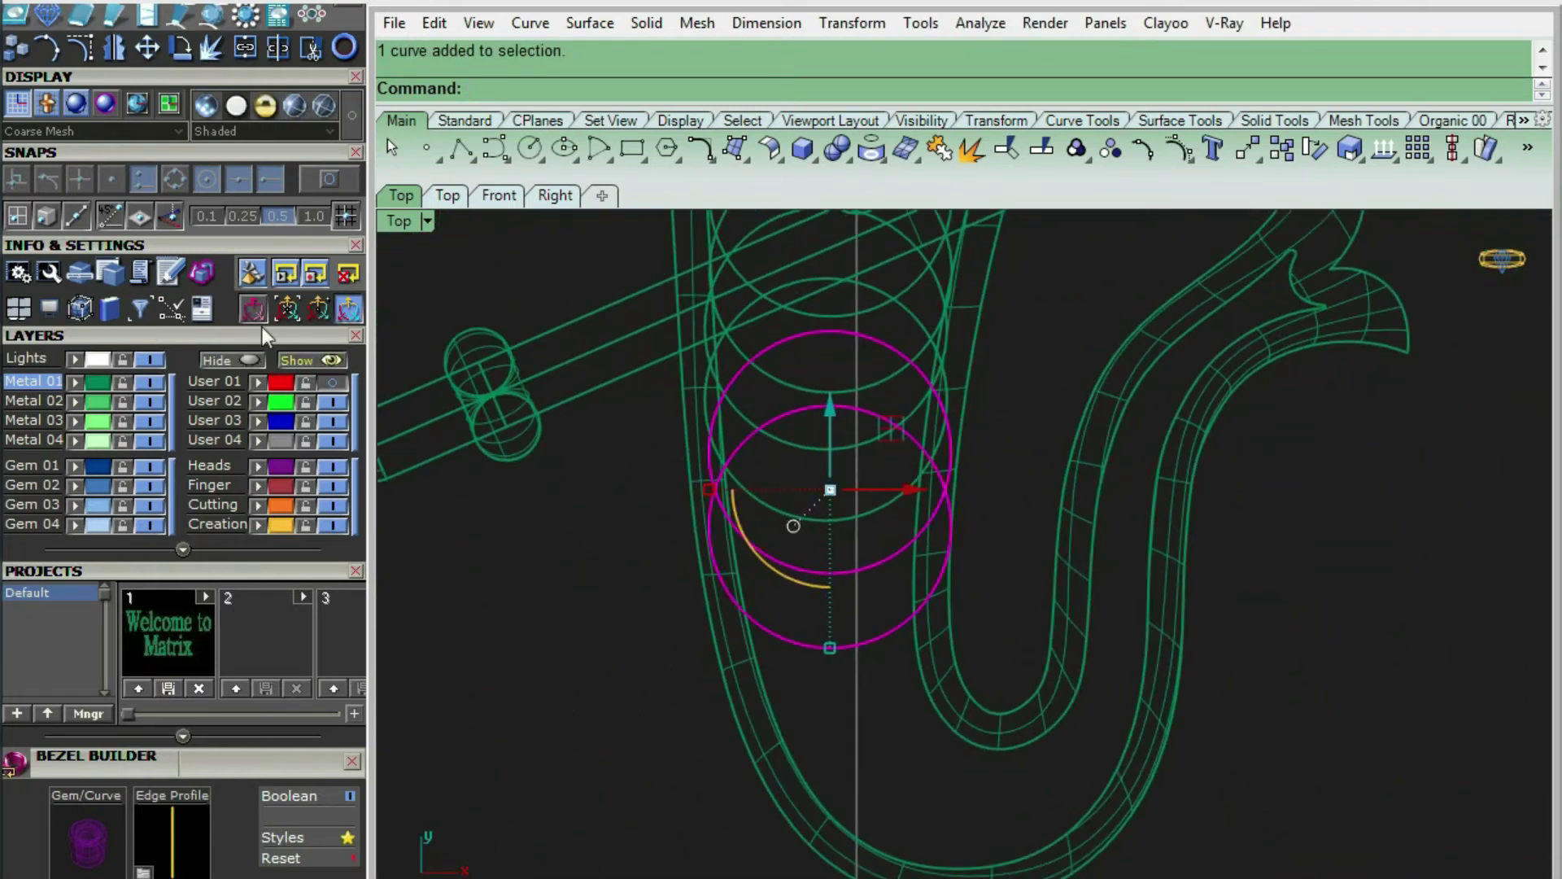
pyautogui.click(506, 160)
pyautogui.click(520, 180)
pyautogui.scroll(3, 786, 569)
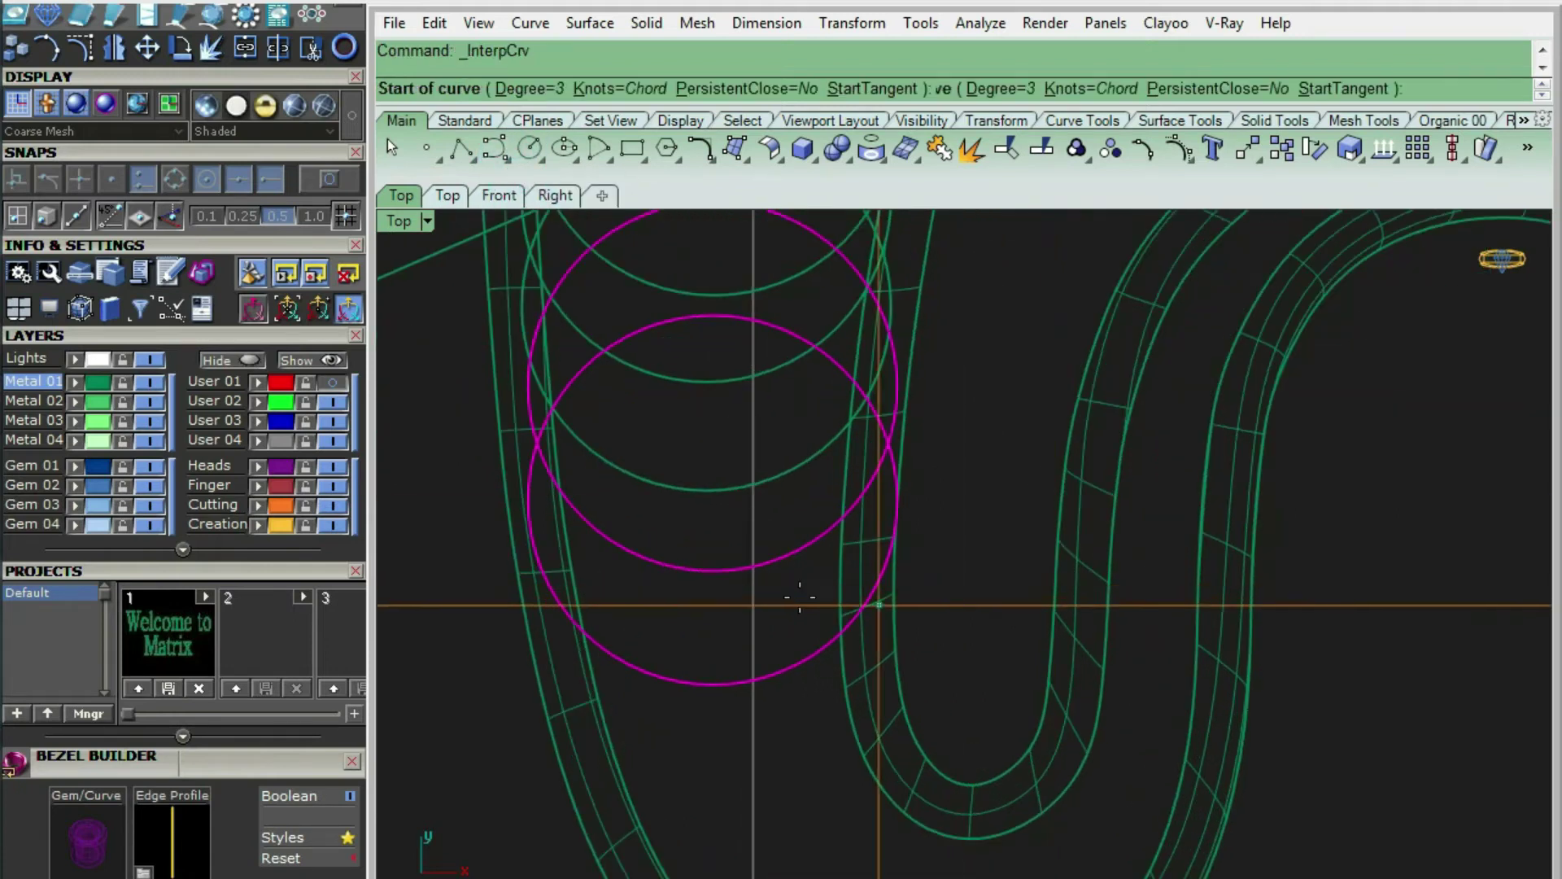
pyautogui.scroll(2, 787, 561)
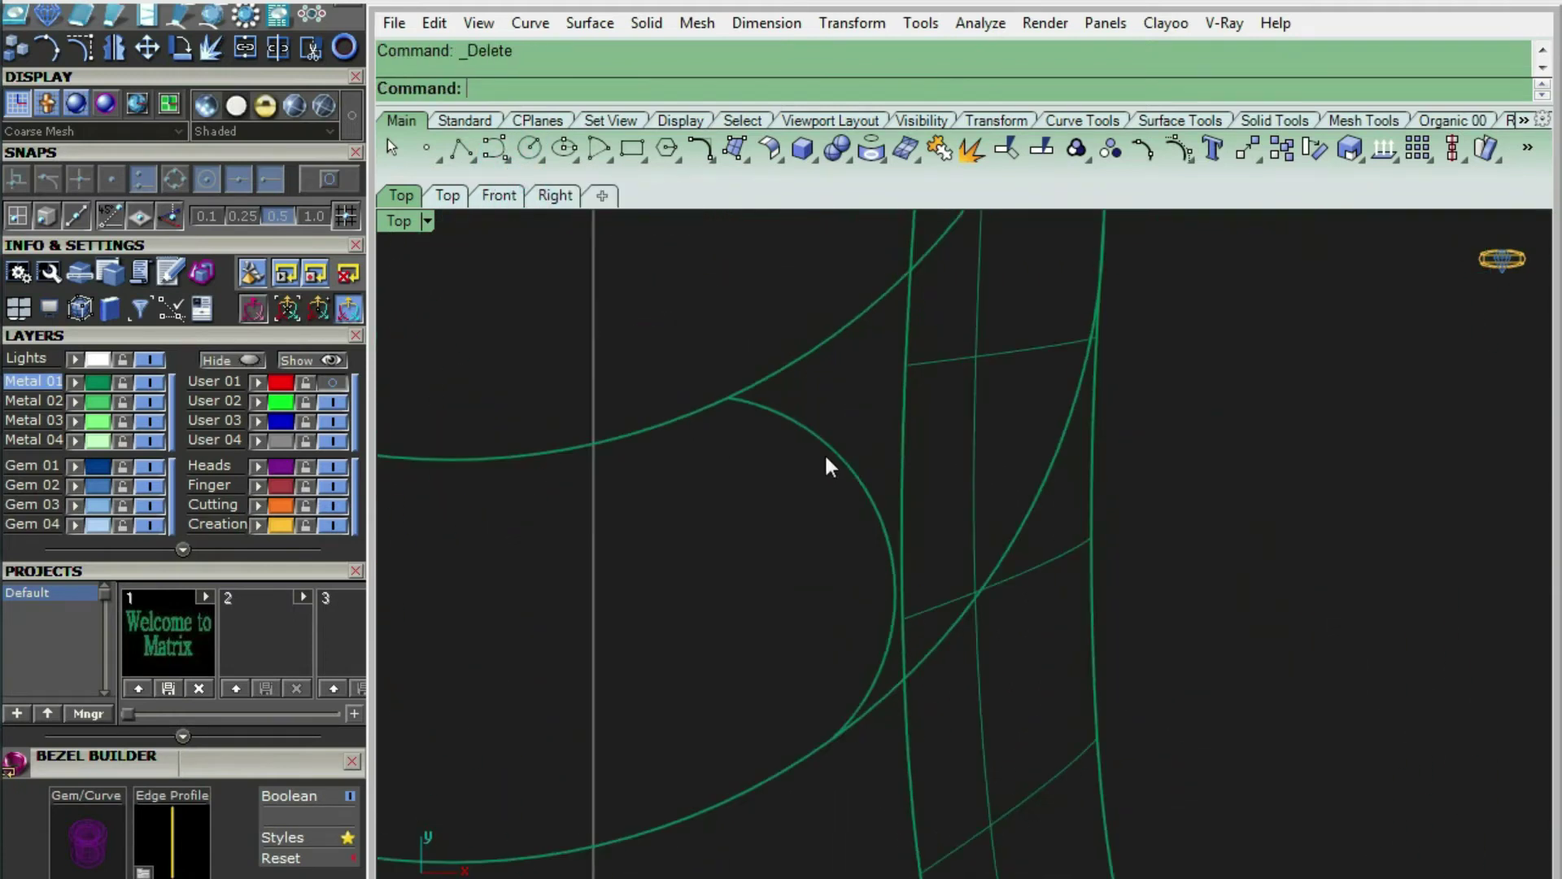
pyautogui.scroll(-8, 824, 454)
# Draw a matching arc closing the left end of the band between the two lowest circles
pyautogui.click(819, 456)
pyautogui.scroll(3, 605, 463)
pyautogui.rightClick(605, 507)
pyautogui.scroll(2, 602, 423)
pyautogui.click(590, 557)
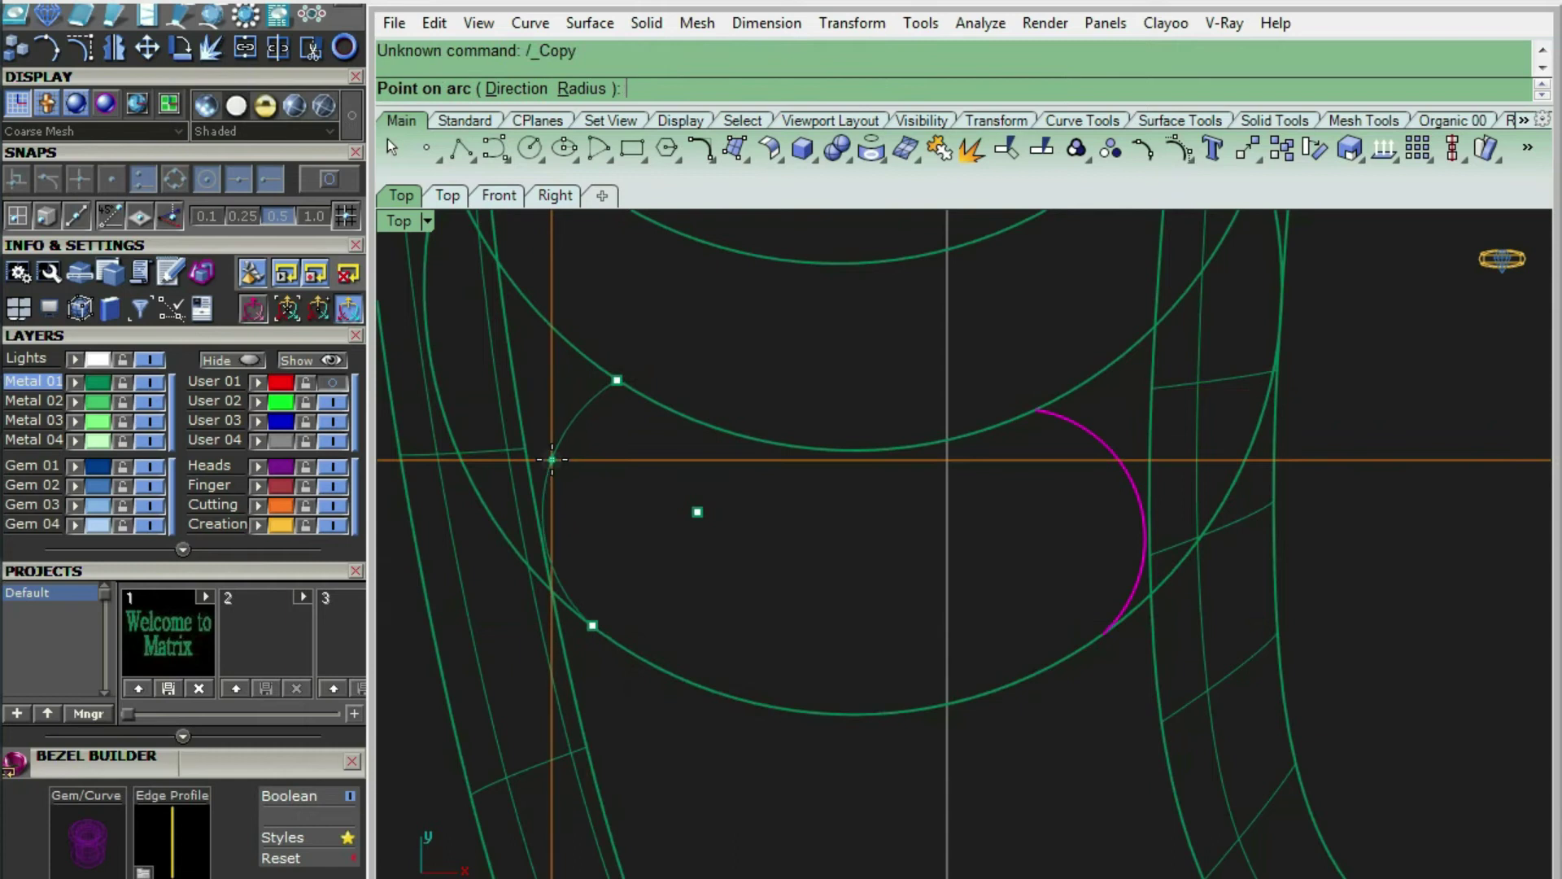
pyautogui.click(552, 457)
pyautogui.moveTo(646, 559); pyautogui.dragTo(631, 527, button='right')
# Reduce the lowest circles and their end arcs to one closed outline for the lowest trunk marking
pyautogui.press('Delete')
pyautogui.scroll(-11, 617, 485)
pyautogui.scroll(9, 661, 489)
pyautogui.click(798, 481)
pyautogui.rightClick(804, 500)
# Draw arcs closing both ends of the middle trunk marking between its upper and lower circles
pyautogui.moveTo(805, 390); pyautogui.dragTo(846, 691, button='right')
pyautogui.scroll(4, 976, 455)
pyautogui.click(1039, 500)
pyautogui.click(986, 289)
pyautogui.scroll(6, 1079, 366)
pyautogui.click(1081, 370)
pyautogui.scroll(-4, 1084, 372)
pyautogui.moveTo(812, 477); pyautogui.dragTo(968, 510, button='right')
pyautogui.scroll(-10, 968, 510)
pyautogui.rightClick(774, 497)
pyautogui.scroll(8, 773, 504)
pyautogui.click(725, 487)
pyautogui.click(808, 310)
pyautogui.scroll(-3, 769, 403)
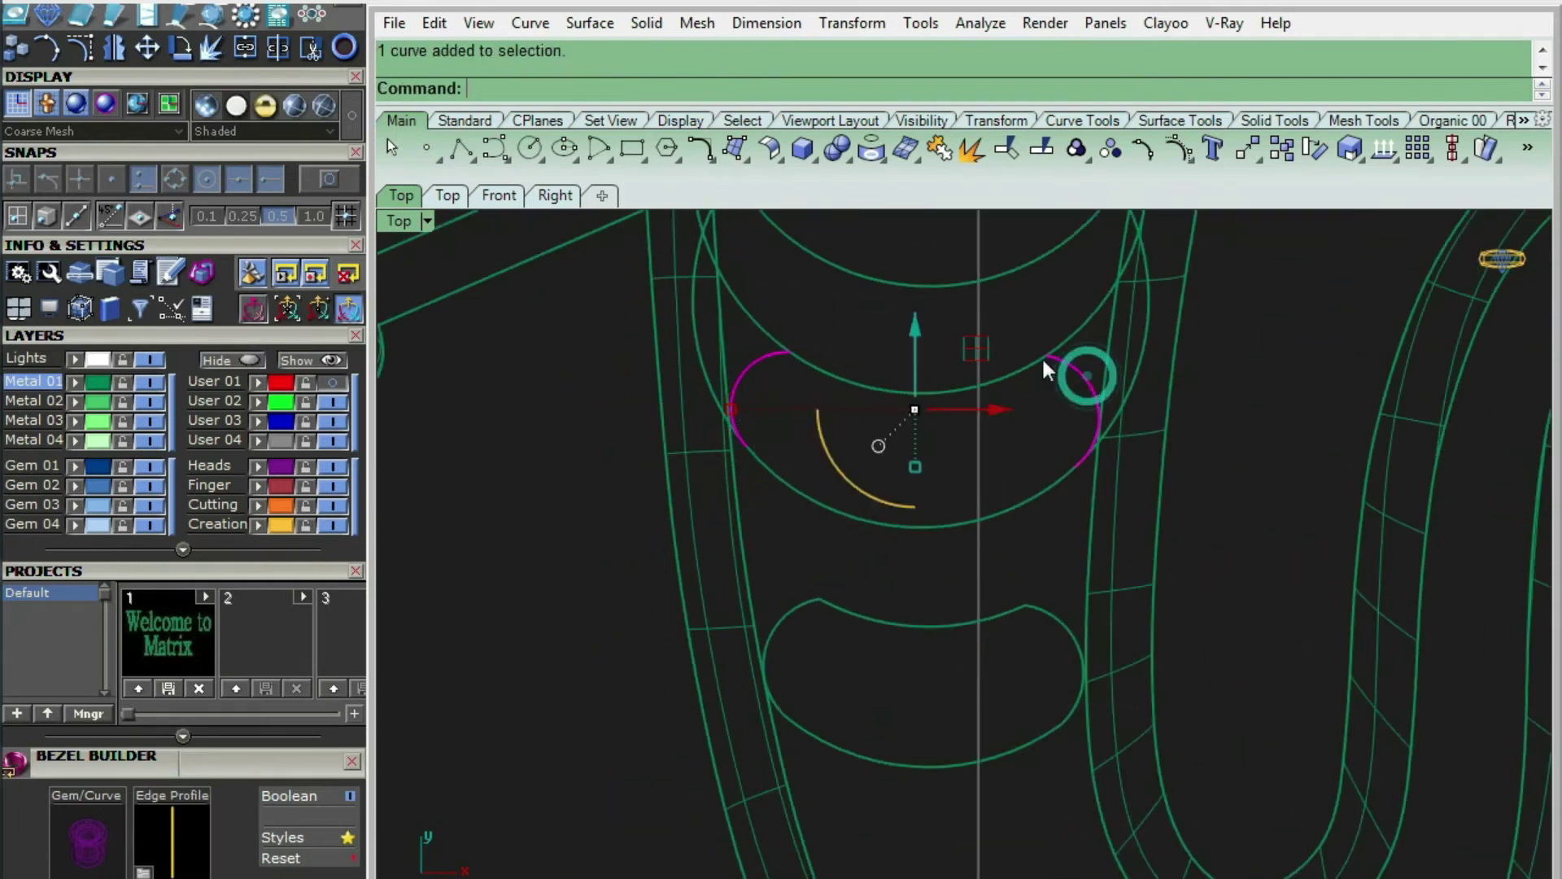
# Use a curve boolean to keep the middle marking's enclosed region as a closed outline
pyautogui.write('cb')
pyautogui.press('Return')
pyautogui.click(1030, 435)
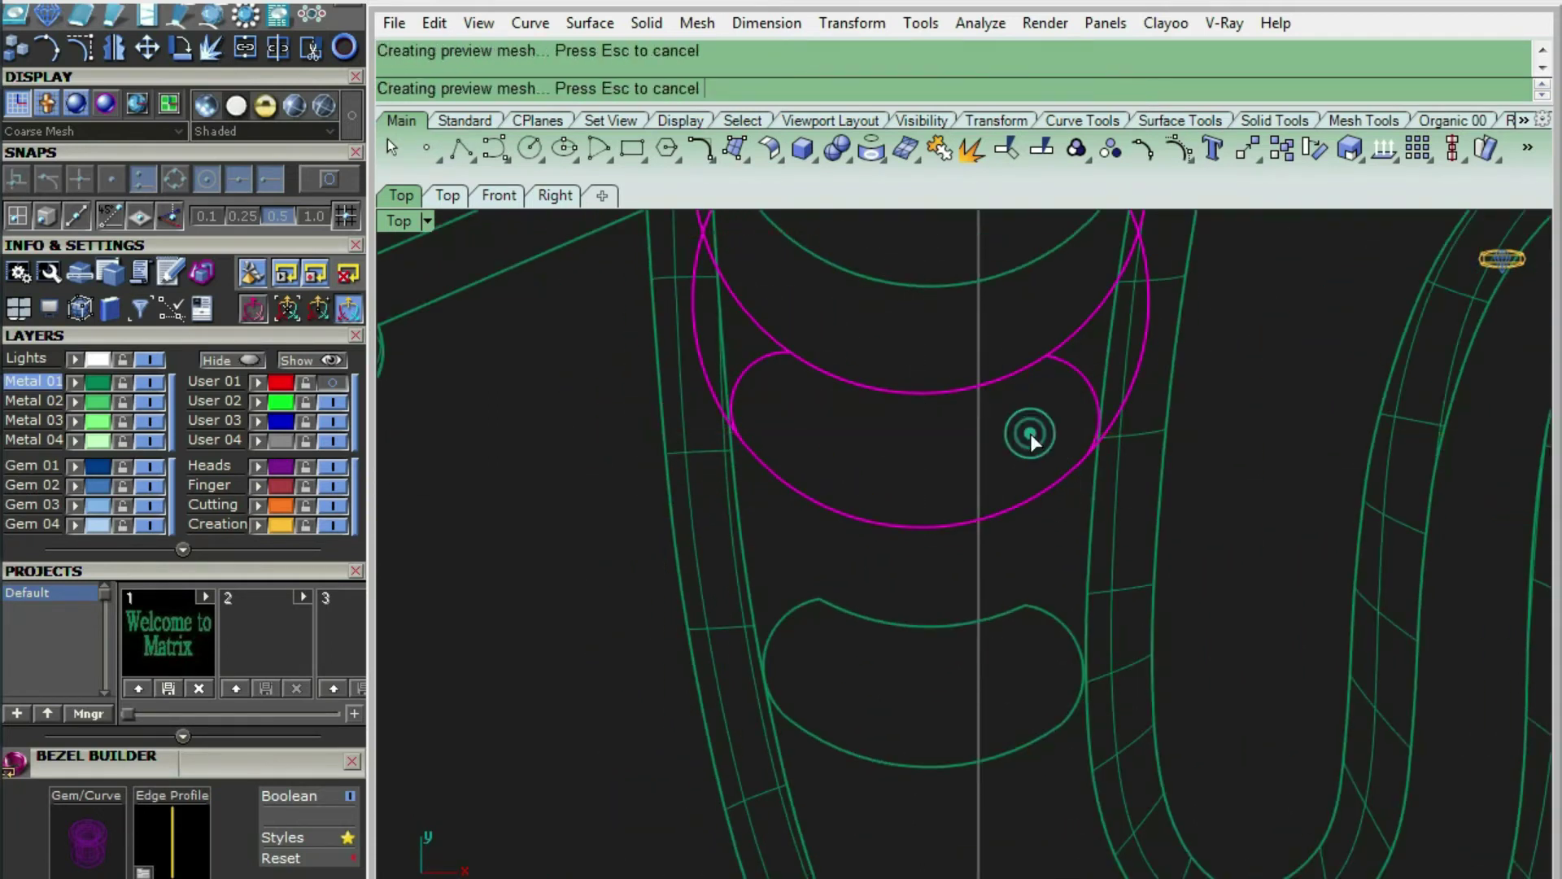
pyautogui.rightClick(1030, 434)
# Draw end arcs between the two uppermost circles and keep the enclosed region as the top marking's closed outline, deleting all input curves
pyautogui.scroll(-11, 813, 505)
pyautogui.click(751, 550)
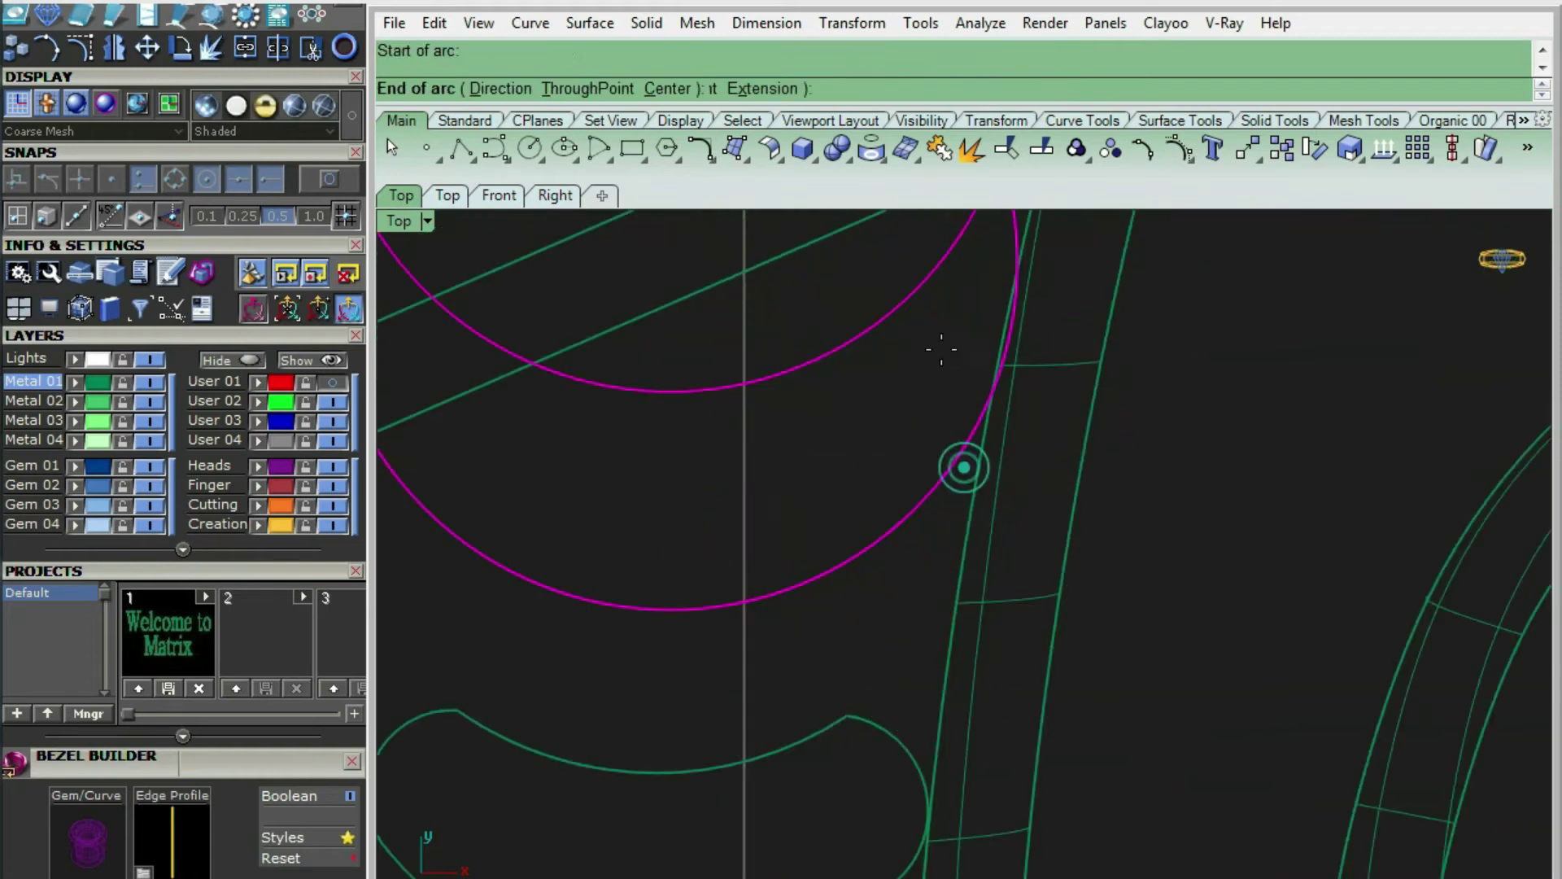
pyautogui.click(961, 464)
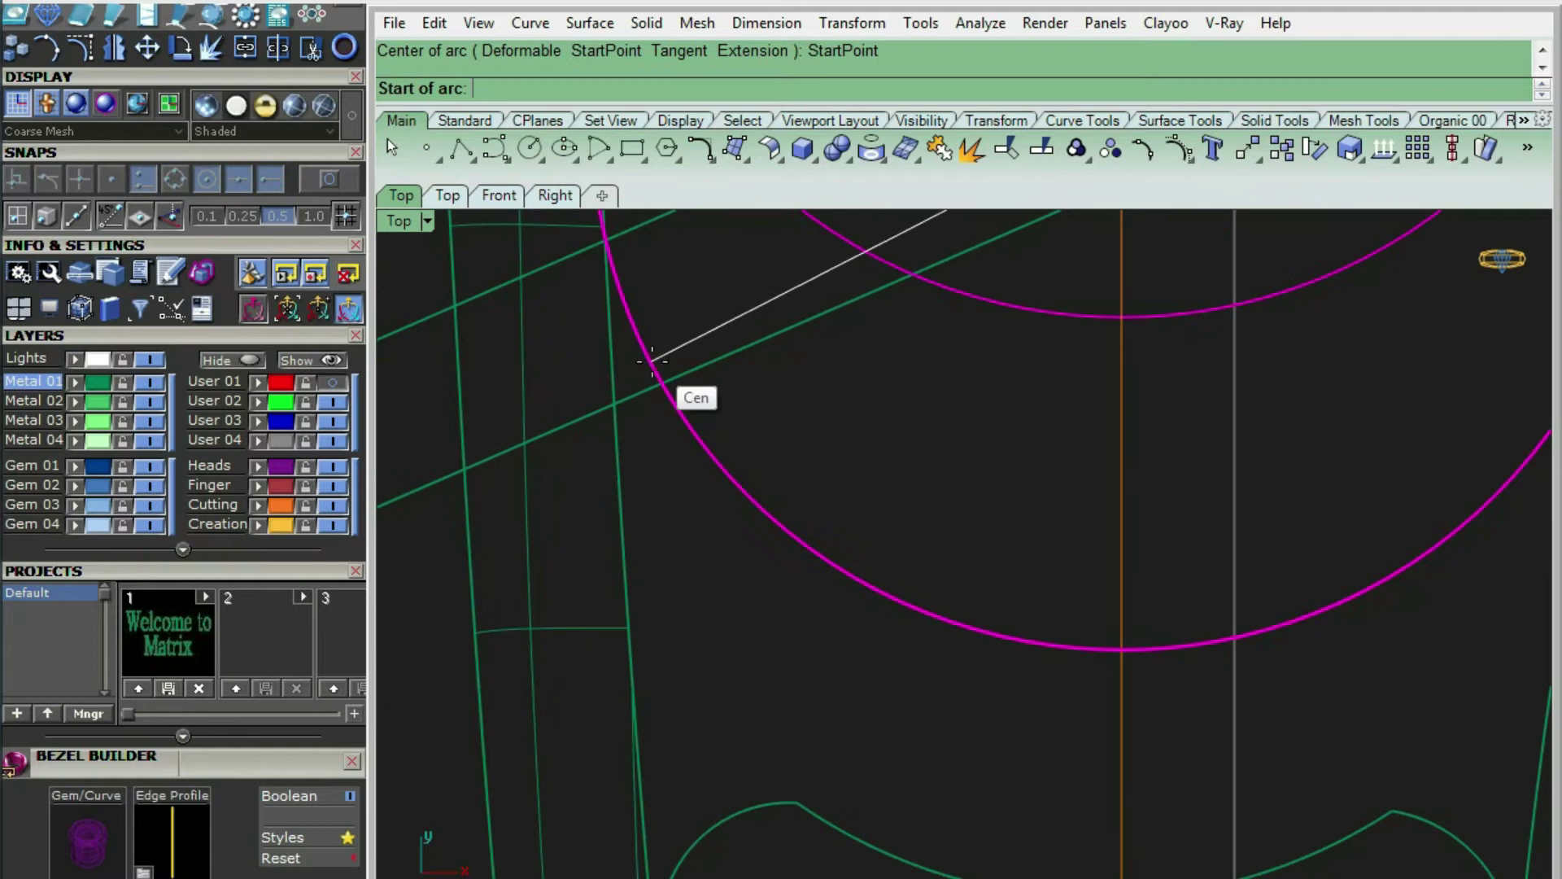
pyautogui.click(651, 361)
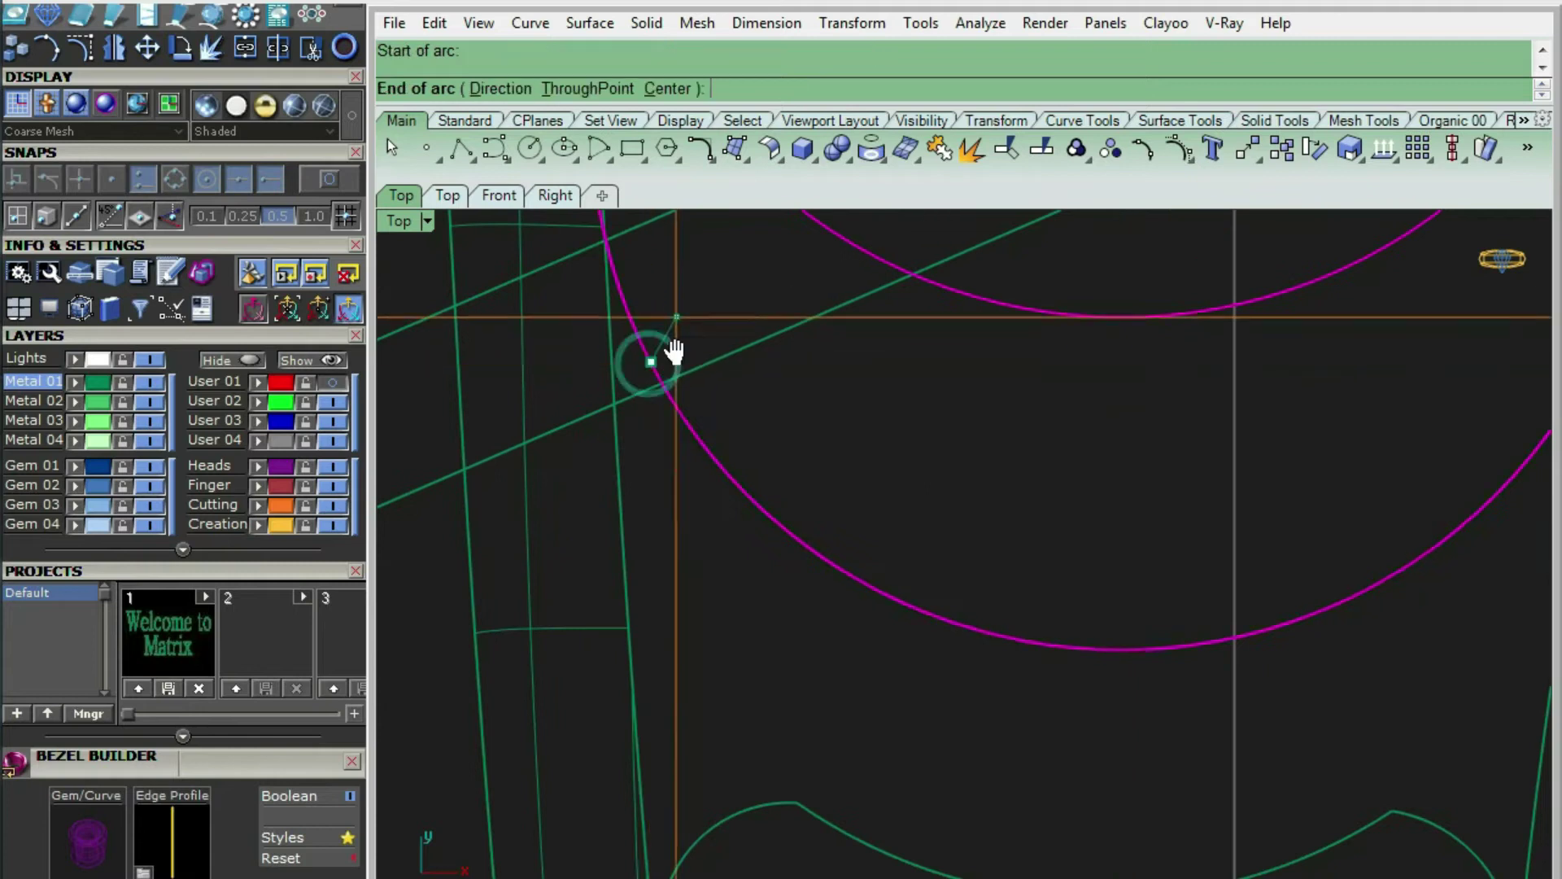
pyautogui.scroll(-5, 635, 463)
pyautogui.scroll(4, 634, 456)
pyautogui.scroll(4, 643, 447)
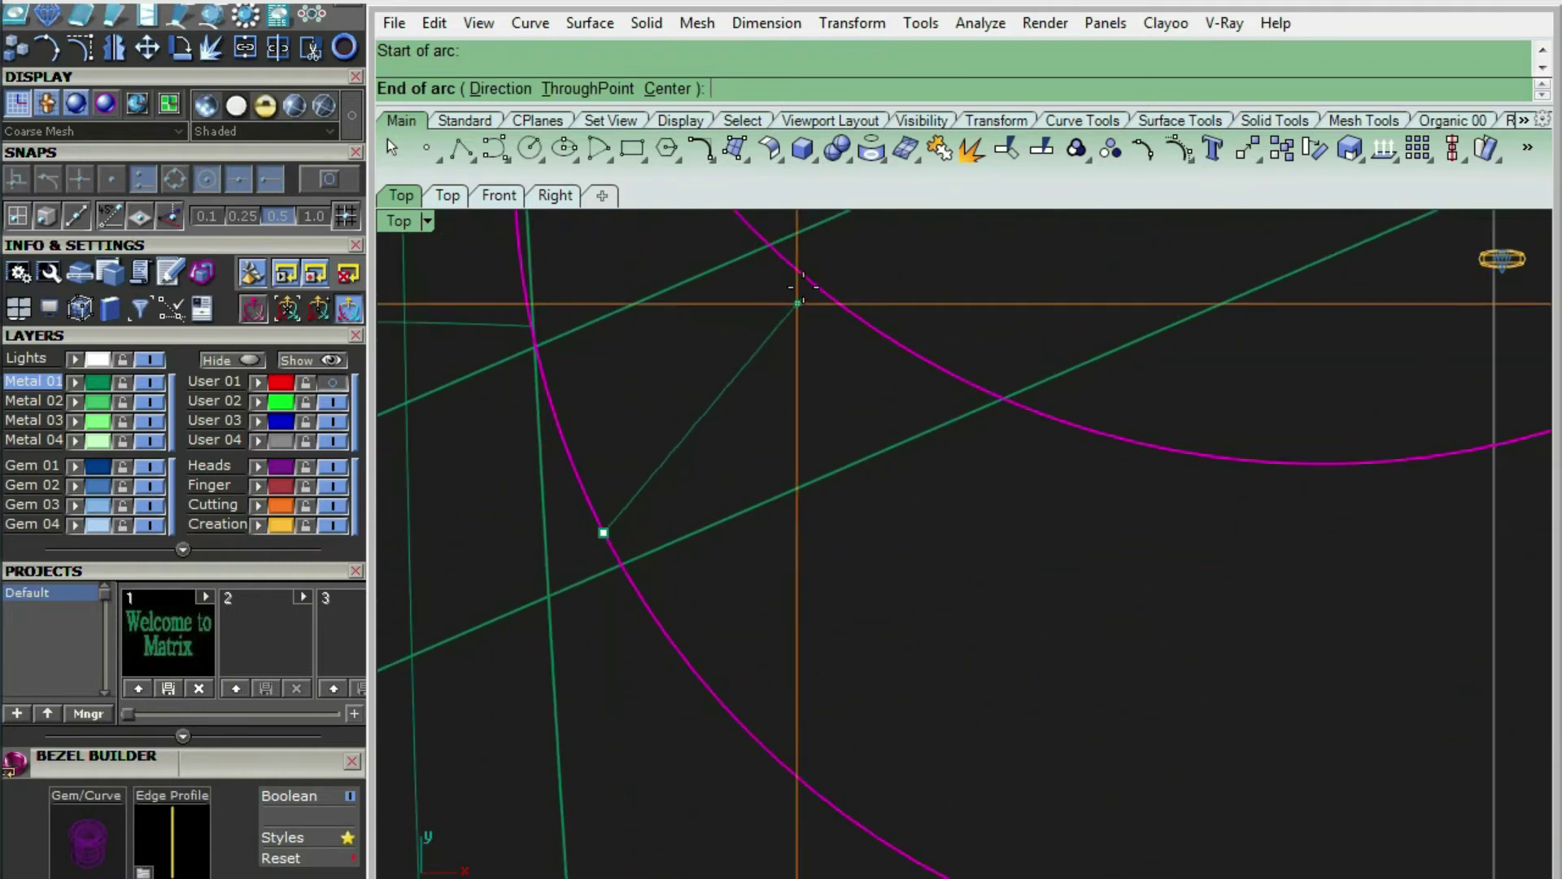
pyautogui.click(807, 279)
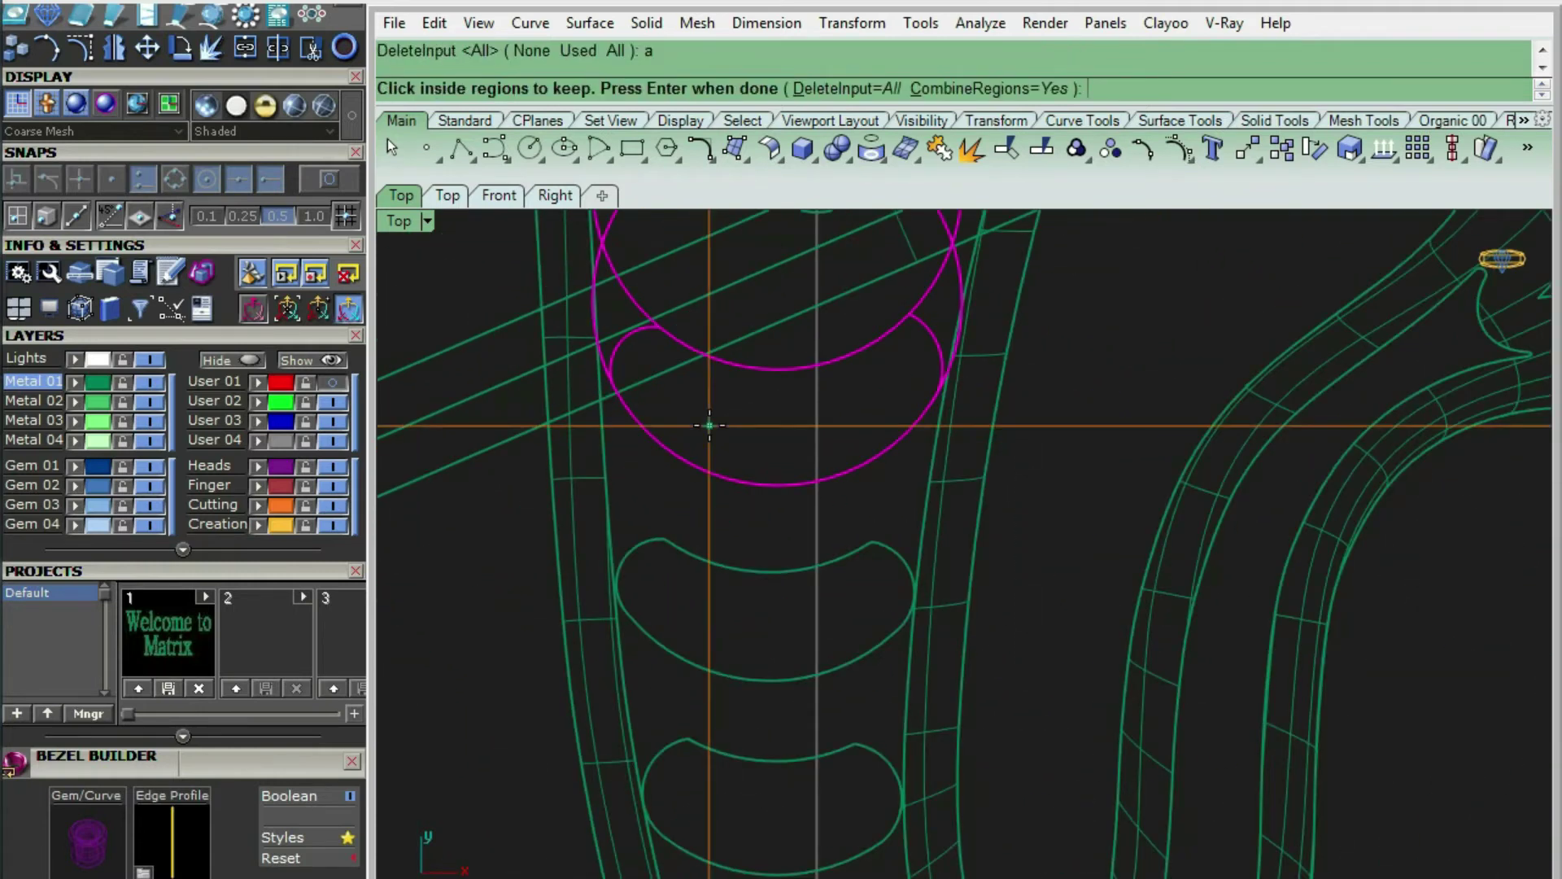
pyautogui.click(709, 426)
pyautogui.rightClick(709, 425)
# Shade the view and extrude the three marking outlines to both sides as solids passing through the trunk
pyautogui.scroll(-10, 716, 427)
pyautogui.scroll(4, 662, 525)
pyautogui.moveTo(582, 681); pyautogui.dragTo(906, 342)
pyautogui.hotkey('ctrl', 'alt', 's')
pyautogui.scroll(-10, 670, 577)
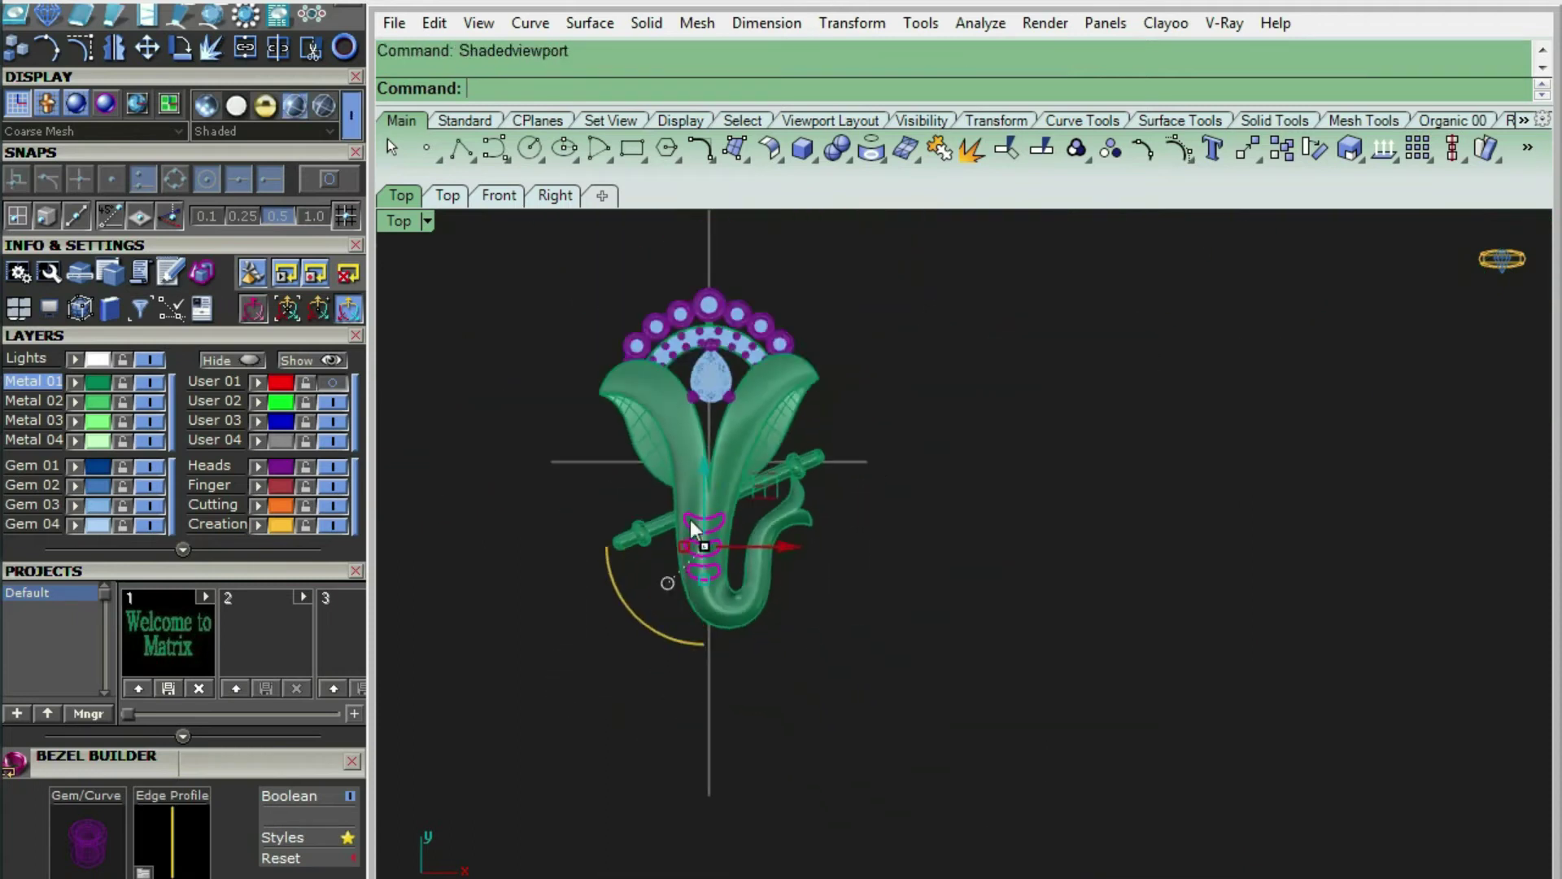
pyautogui.scroll(4, 690, 519)
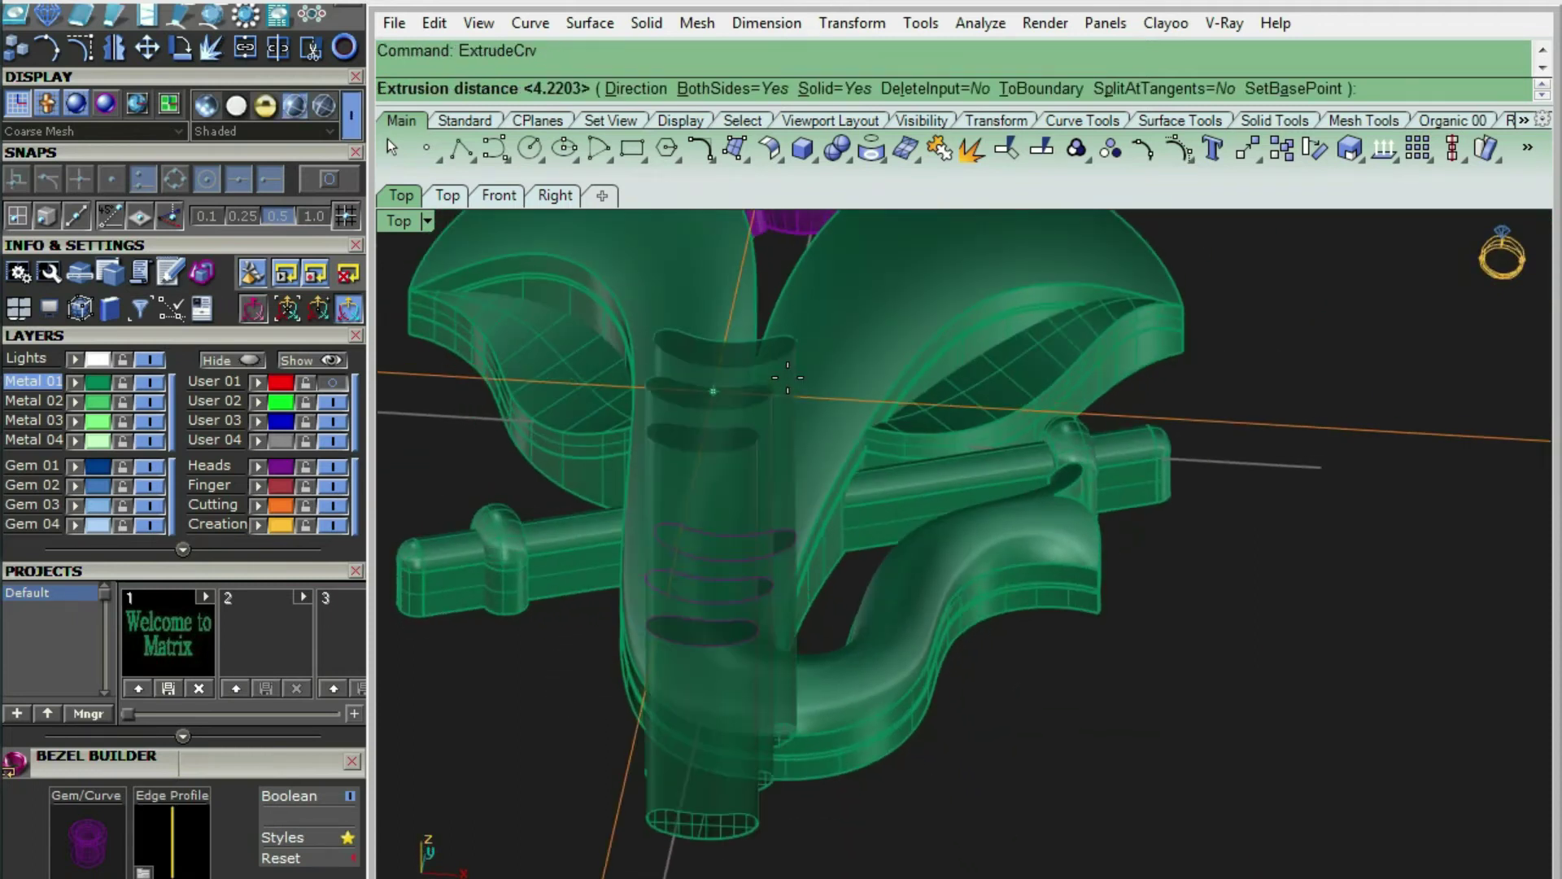
pyautogui.press('Return')
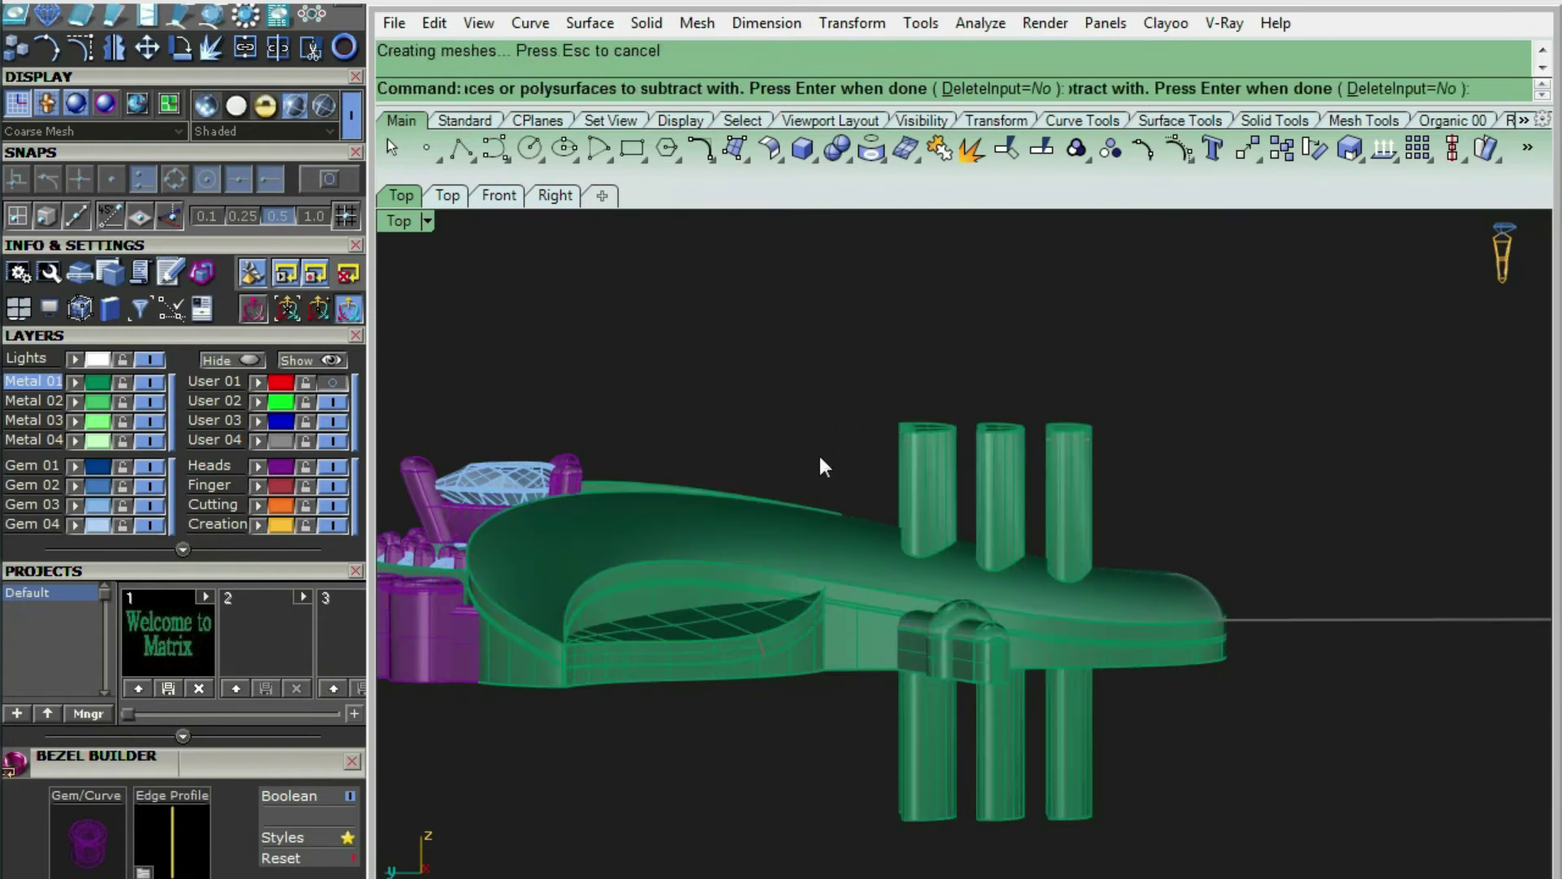
# Draw a circle 1.6 mm in diameter on the vertical axis above the topmost bezel
pyautogui.write('Cl')
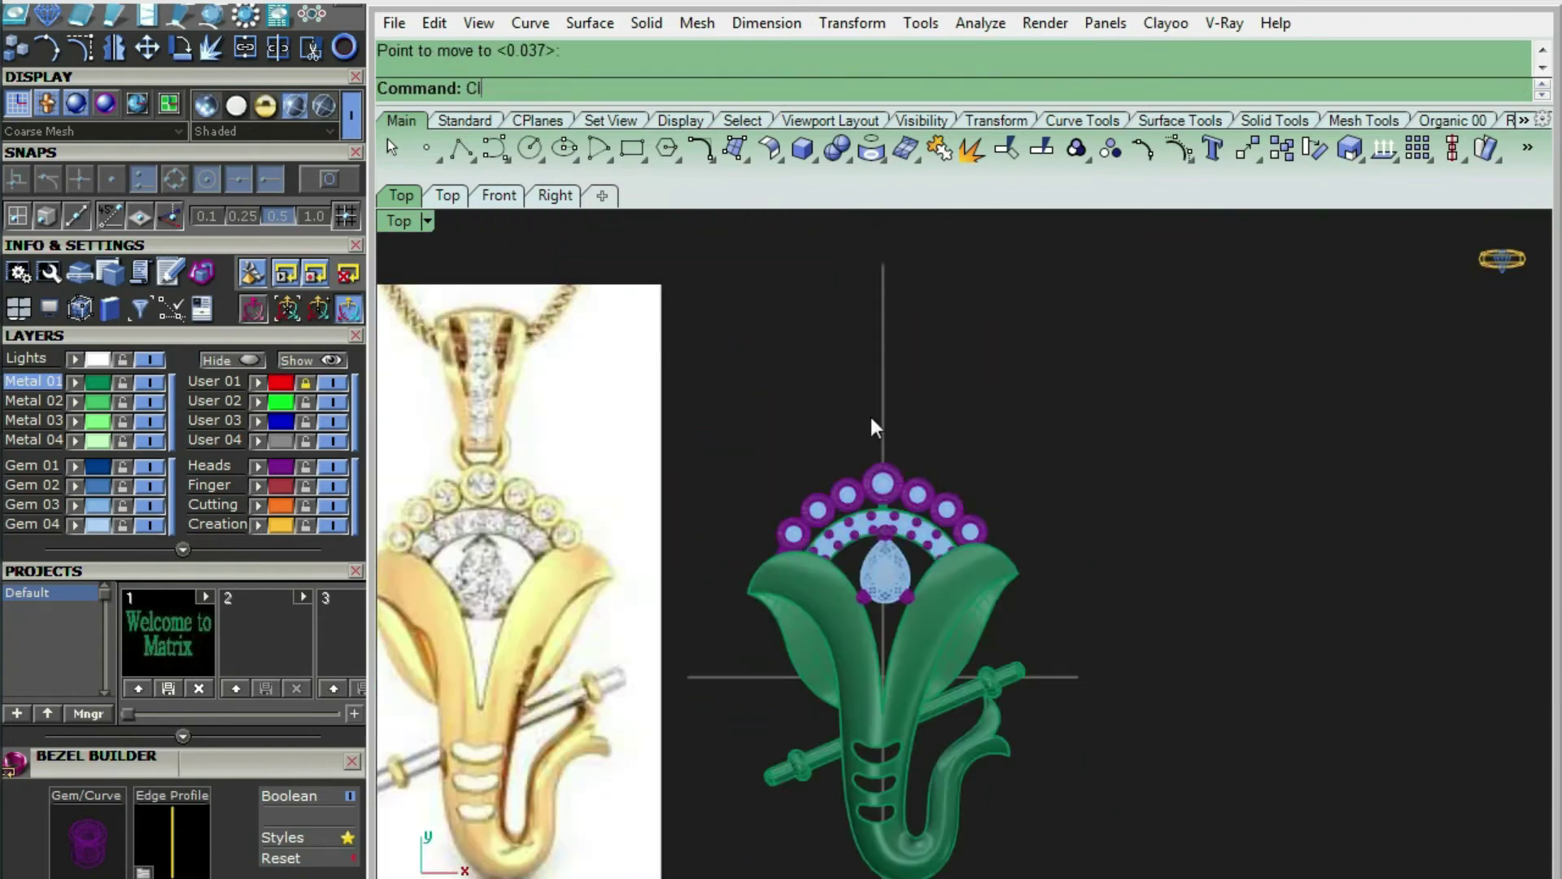
pyautogui.press('Return')
pyautogui.scroll(2, 870, 413)
pyautogui.scroll(3, 889, 436)
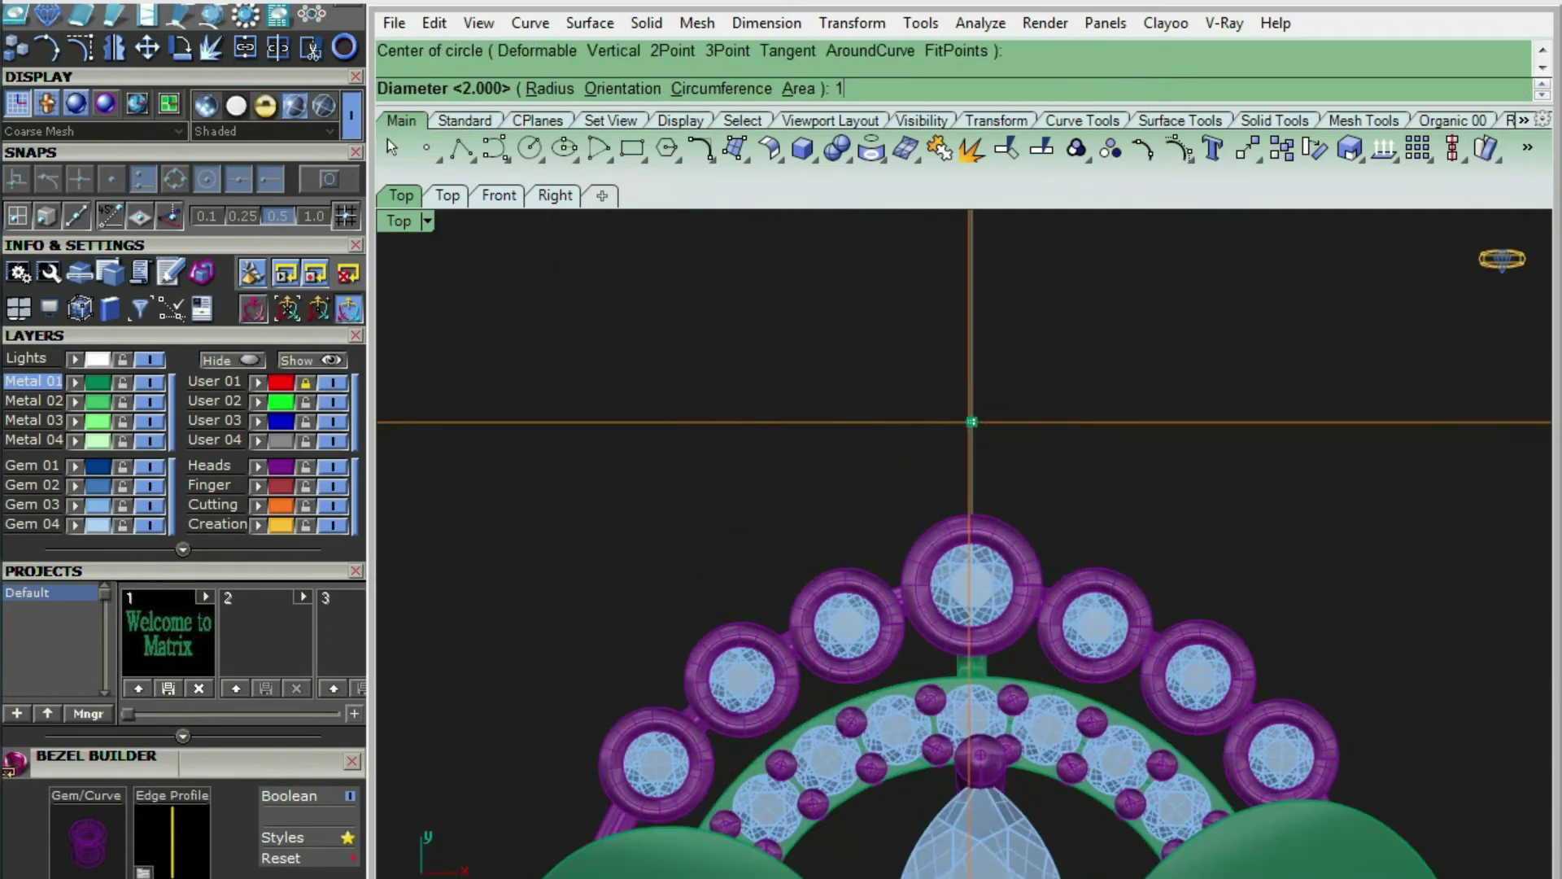
pyautogui.scroll(4, 970, 424)
# Offset the circle above the topmost bezel outward
pyautogui.click(1038, 443)
pyautogui.write('OF')
pyautogui.press('Return')
pyautogui.moveTo(1109, 491); pyautogui.dragTo(954, 465, button='right')
pyautogui.press('Return')
pyautogui.click(1006, 466)
pyautogui.scroll(2, 986, 453)
# Pipe the offset circle into a solid ring and delete the selected guide circle
pyautogui.click(963, 443)
pyautogui.write('PI')
pyautogui.press('Return')
pyautogui.press('Return')
pyautogui.press('Return')
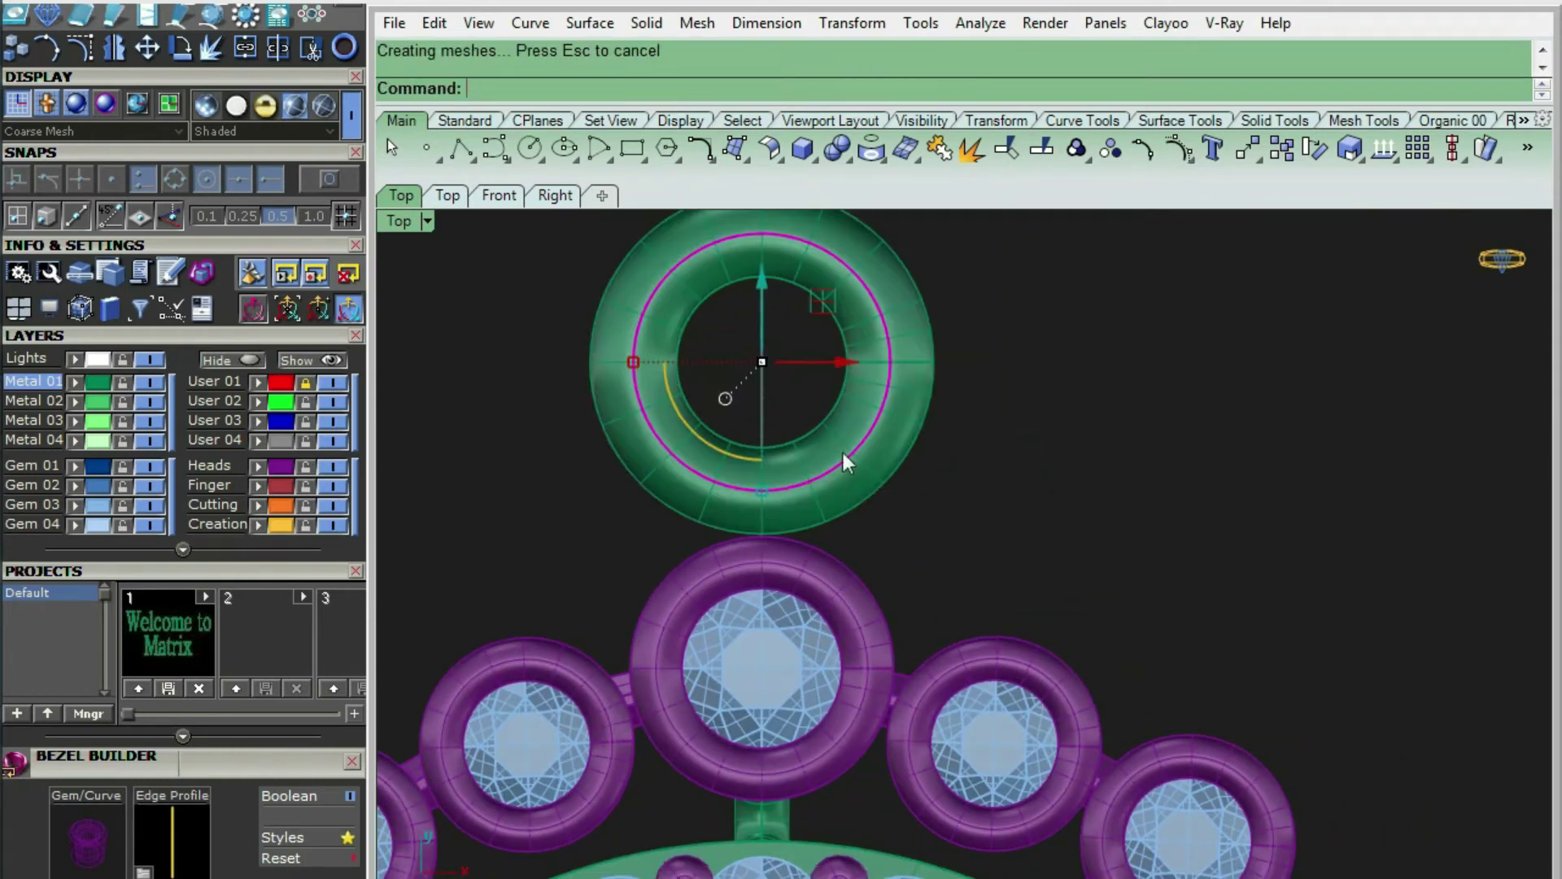
pyautogui.press('Delete')
# Move the ring down so that it meets the topmost bezel
pyautogui.moveTo(843, 453); pyautogui.dragTo(905, 515, button='right')
pyautogui.moveTo(500, 261); pyautogui.dragTo(952, 518)
pyautogui.moveTo(823, 399); pyautogui.dragTo(836, 429)
pyautogui.scroll(3, 842, 453)
# Move the reference image 30 mm along X so it lies under the model, and lock the User 01 layer
pyautogui.scroll(-5, 837, 429)
pyautogui.click(561, 388)
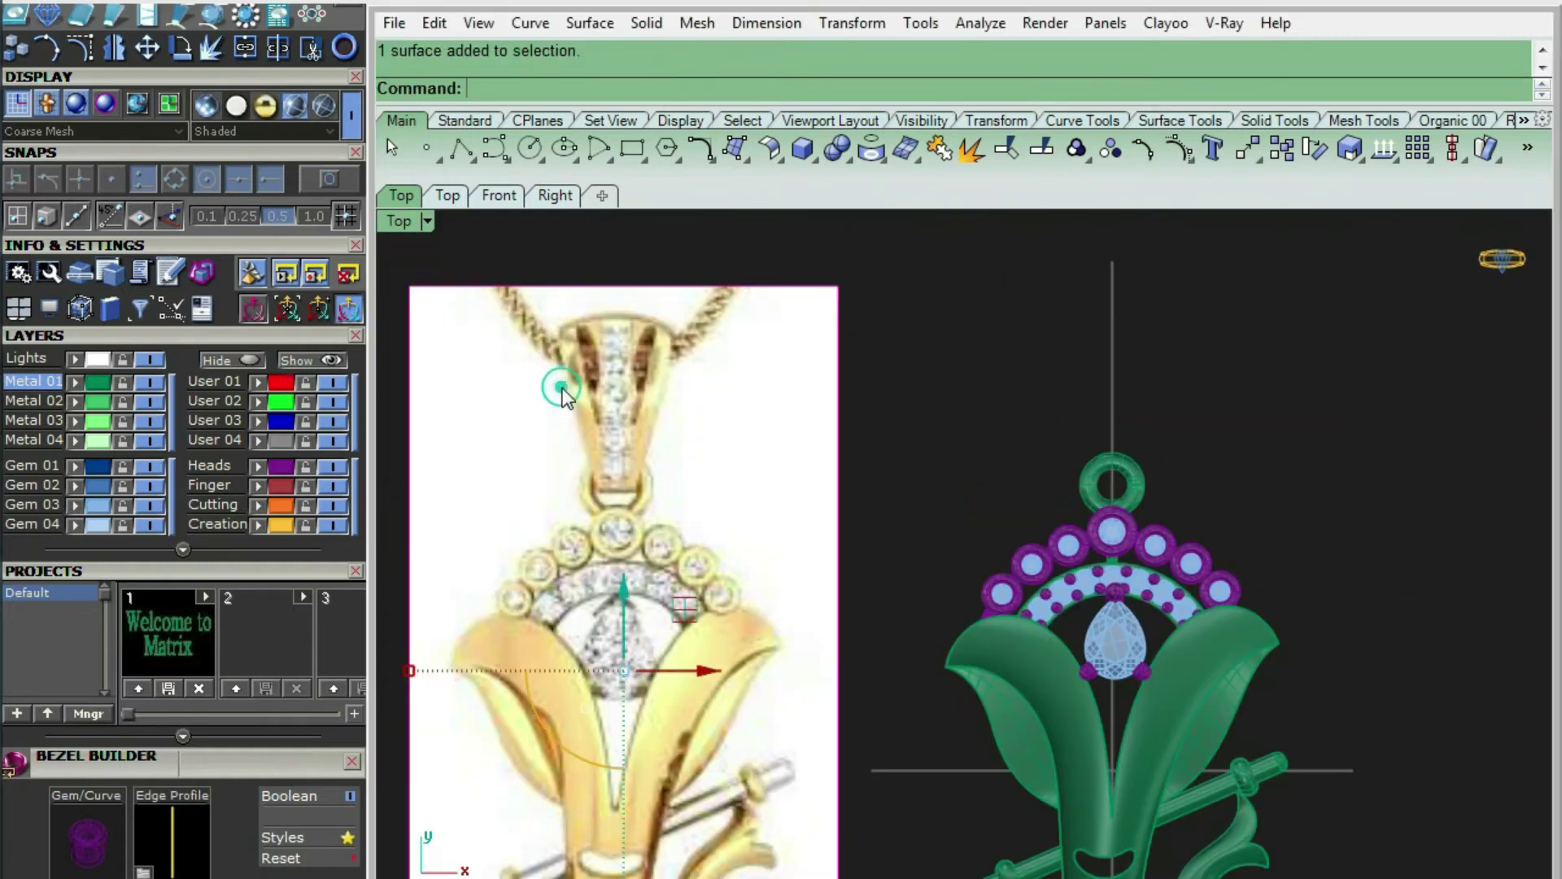
pyautogui.click(719, 670)
pyautogui.write('30')
pyautogui.press('Return')
pyautogui.click(305, 383)
pyautogui.moveTo(1189, 453); pyautogui.dragTo(1046, 438, button='right')
# In wireframe, draw a line from the ring up along the right edge of the bail in the reference image
pyautogui.scroll(15, 1045, 438)
pyautogui.hotkey('ctrl', 'alt', 'w')
pyautogui.write('line')
pyautogui.press('Return')
pyautogui.click(655, 649)
pyautogui.scroll(-5, 661, 643)
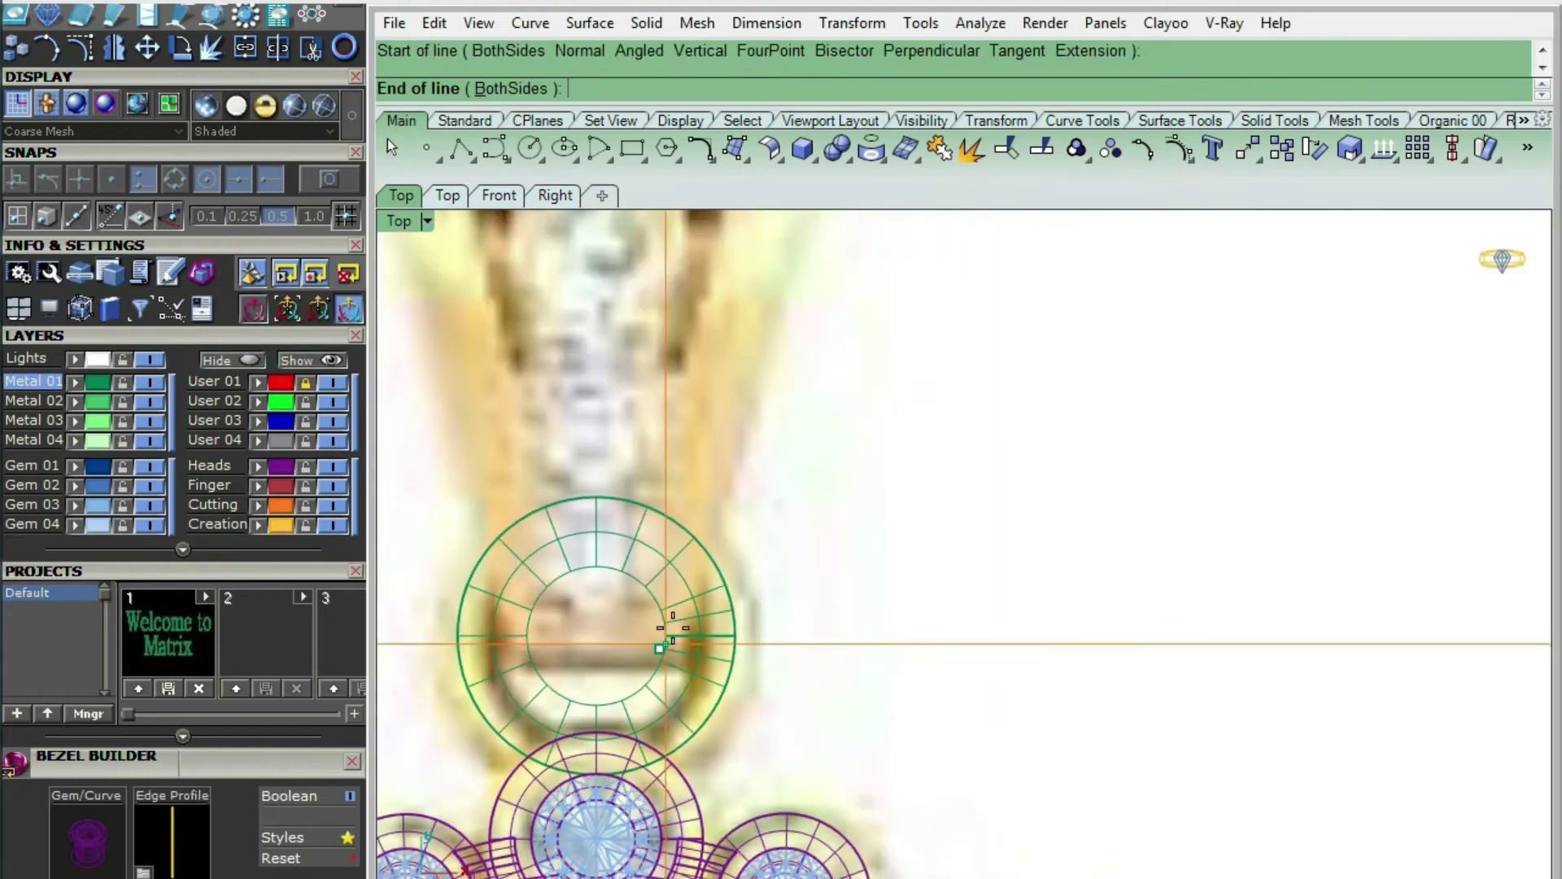
pyautogui.moveTo(662, 638); pyautogui.dragTo(624, 815, button='right')
pyautogui.moveTo(733, 276); pyautogui.dragTo(733, 310, button='right')
pyautogui.click(732, 285)
pyautogui.scroll(-6, 788, 475)
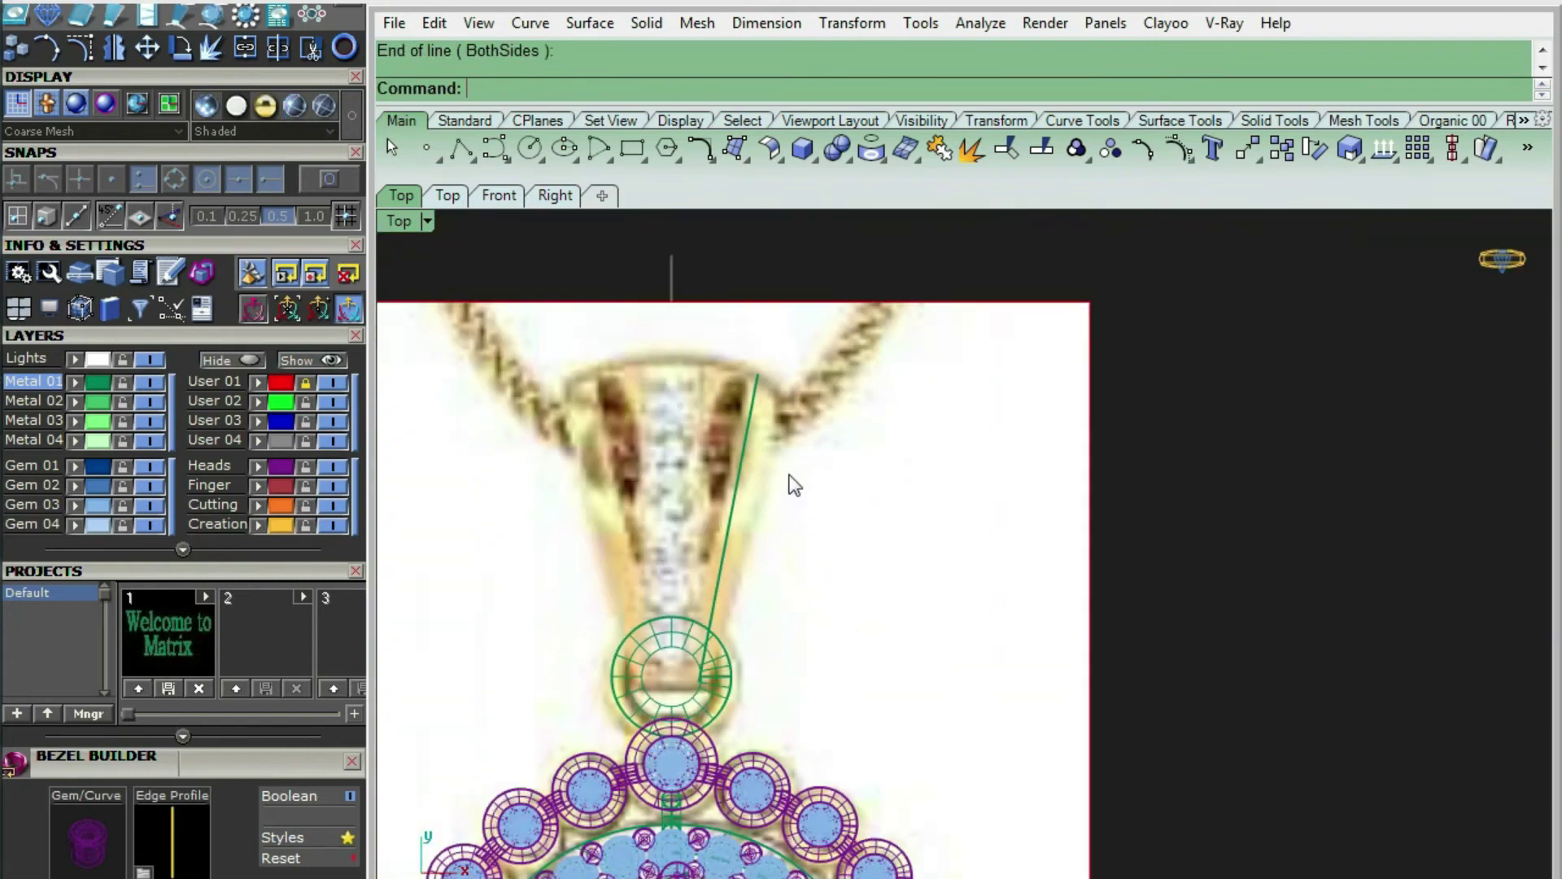
# Hide the User 01 layer and mirror the bail's edge line across the vertical axis
pyautogui.moveTo(787, 475); pyautogui.dragTo(887, 334, button='right')
pyautogui.scroll(2, 887, 334)
pyautogui.click(335, 382)
pyautogui.moveTo(691, 480); pyautogui.dragTo(641, 516, button='right')
pyautogui.click(758, 446)
pyautogui.scroll(4, 724, 605)
pyautogui.scroll(-8, 722, 567)
pyautogui.hotkey('ctrl', 'm')
pyautogui.scroll(6, 625, 454)
pyautogui.keyDown('shift'); pyautogui.click(652, 327); pyautogui.keyUp('shift')
# Draw an upward-bulging arc joining the upper ends of the two bail edge lines
pyautogui.scroll(-4, 794, 679)
pyautogui.moveTo(917, 426); pyautogui.dragTo(831, 480)
pyautogui.keyDown('shift'); pyautogui.click(693, 434); pyautogui.keyUp('shift')
pyautogui.write('a')
pyautogui.press('Return')
pyautogui.click(696, 400)
pyautogui.scroll(4, 784, 378)
pyautogui.click(786, 377)
pyautogui.scroll(-8, 783, 362)
pyautogui.click(805, 370)
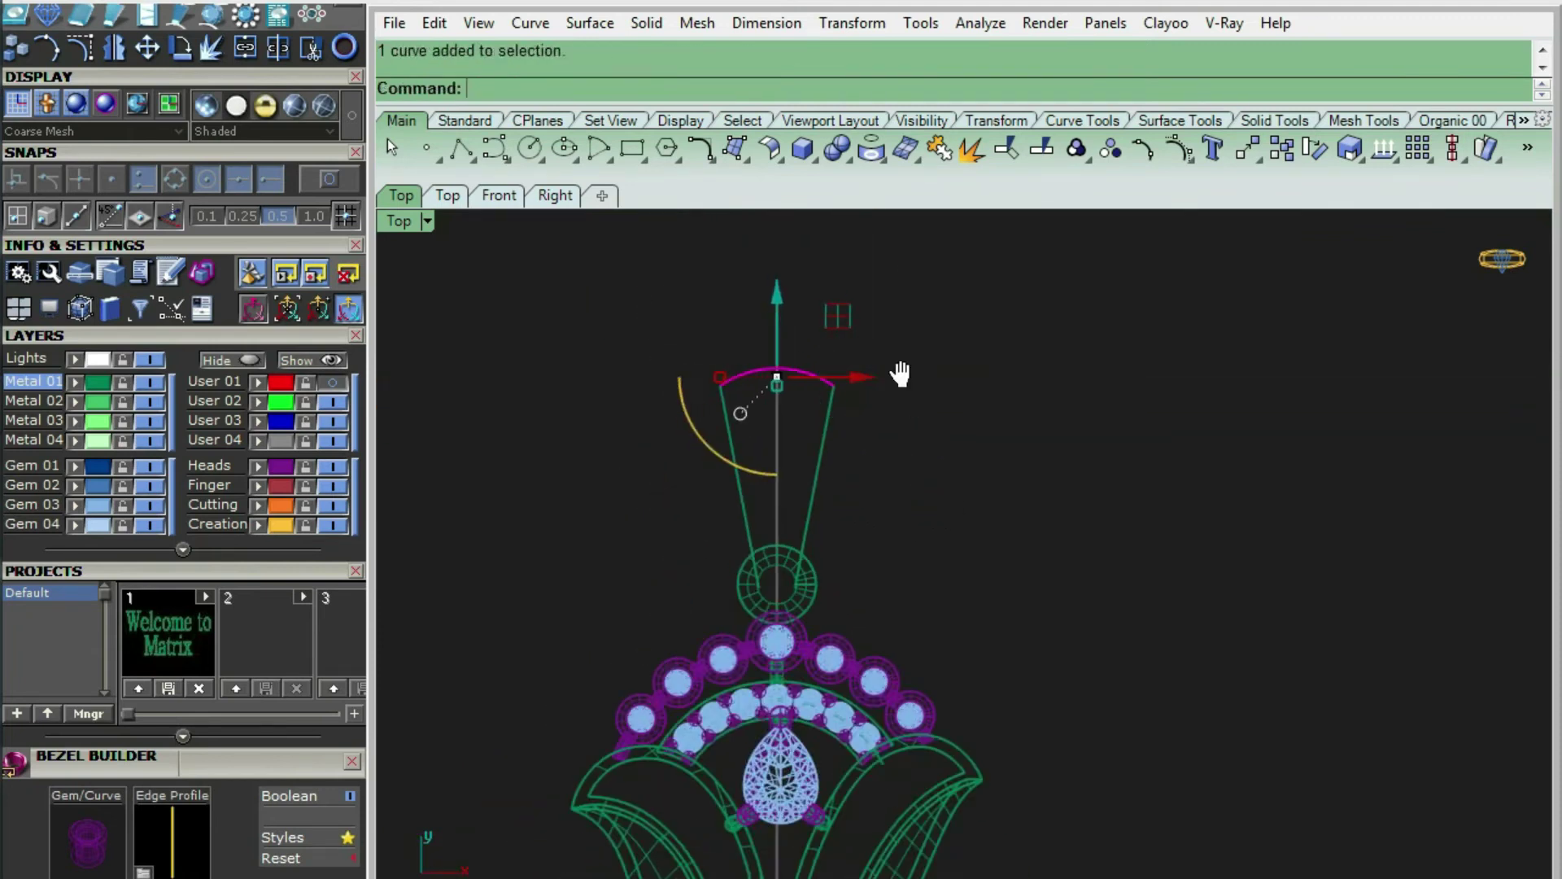
# Hide the flower body, gems and bezels, leaving only the bail outline and the ring displayed
pyautogui.moveTo(899, 374); pyautogui.dragTo(869, 314, button='right')
pyautogui.hotkey('ctrl', 'alt', 'w')
pyautogui.moveTo(634, 270); pyautogui.dragTo(939, 500)
pyautogui.scroll(-8, 768, 430)
pyautogui.moveTo(638, 472); pyautogui.dragTo(882, 728)
pyautogui.hotkey('ctrl', 'h')
pyautogui.scroll(4, 788, 553)
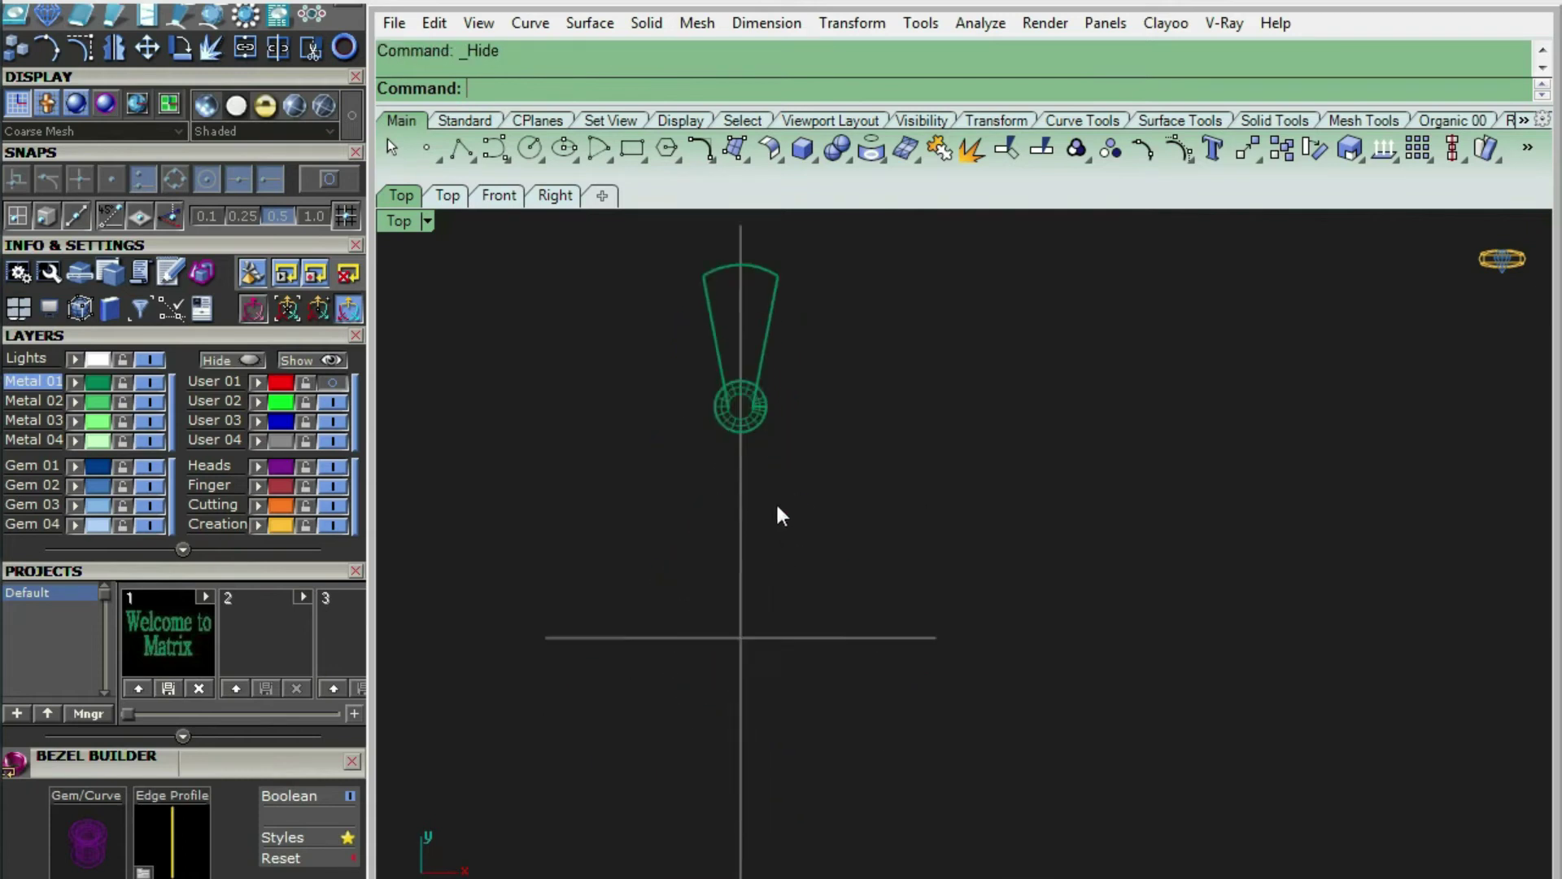
# Draw a circle 1.2 mm in diameter centred inside the ring
pyautogui.scroll(8, 762, 462)
pyautogui.write('c')
pyautogui.press('Return')
pyautogui.click(703, 404)
pyautogui.write('1')
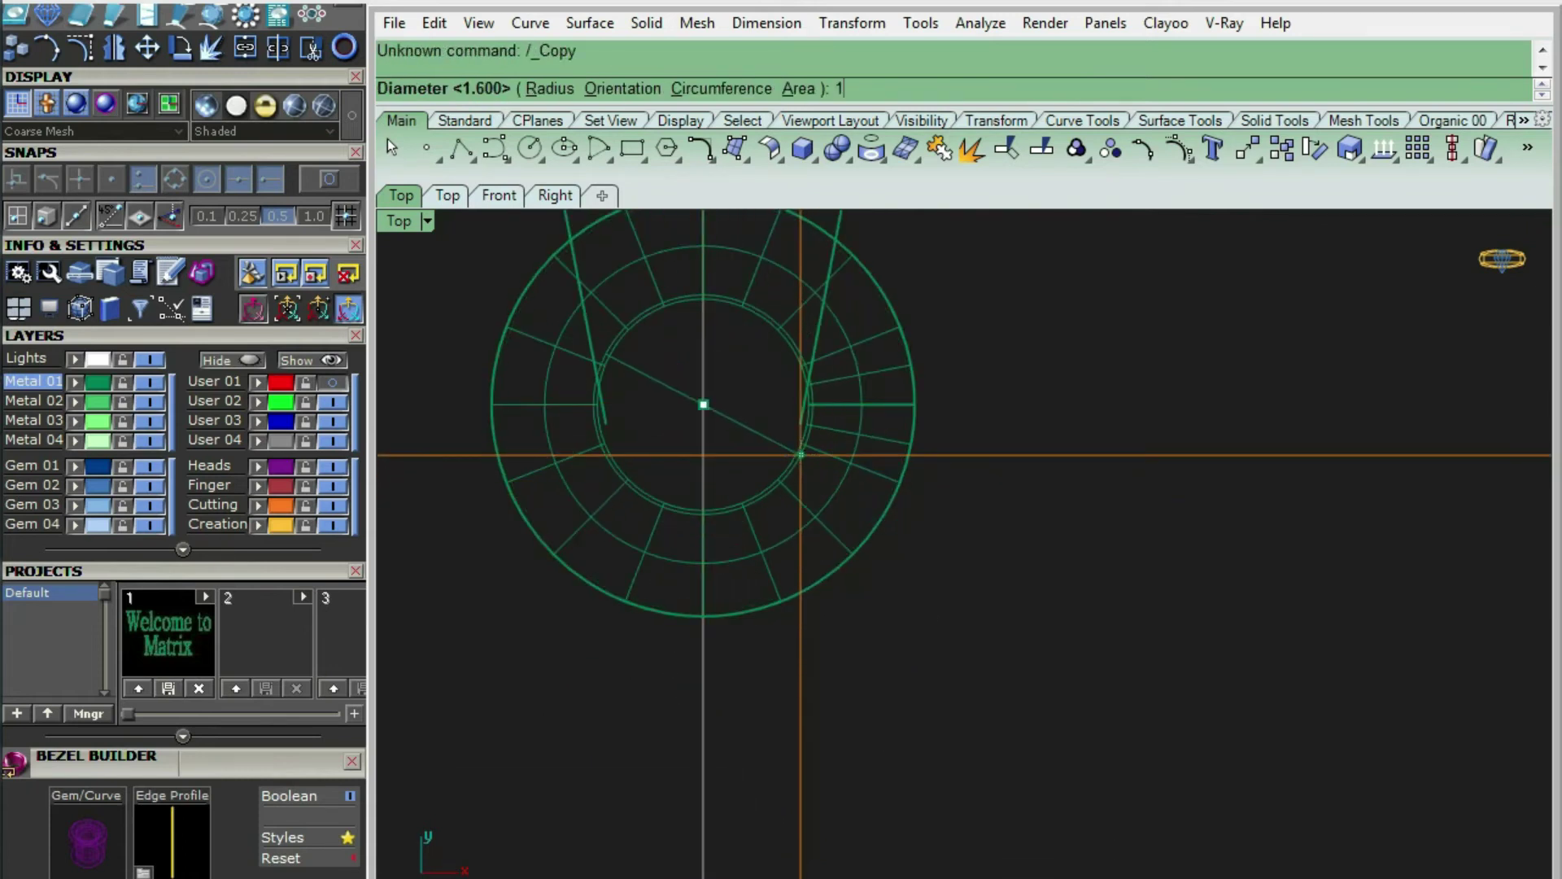
pyautogui.write('.2')
pyautogui.press('Return')
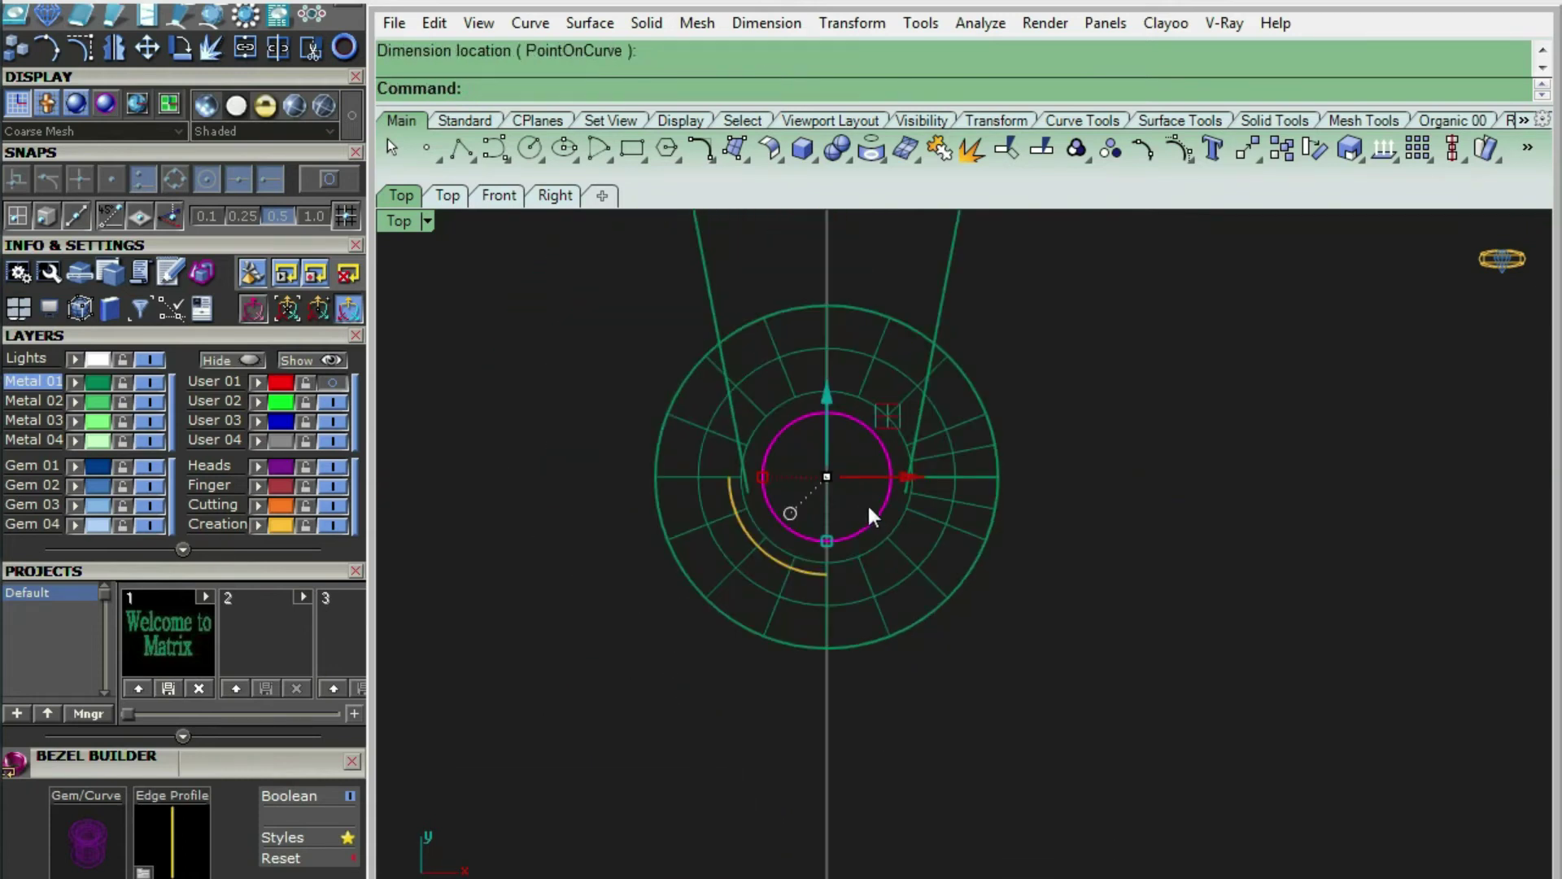
# Extrude the 1.2 mm circle 1 mm to both sides as a solid, working in the Right view
pyautogui.press('Right')
pyautogui.moveTo(779, 593); pyautogui.dragTo(796, 491, button='right')
pyautogui.write('e')
pyautogui.press('Return')
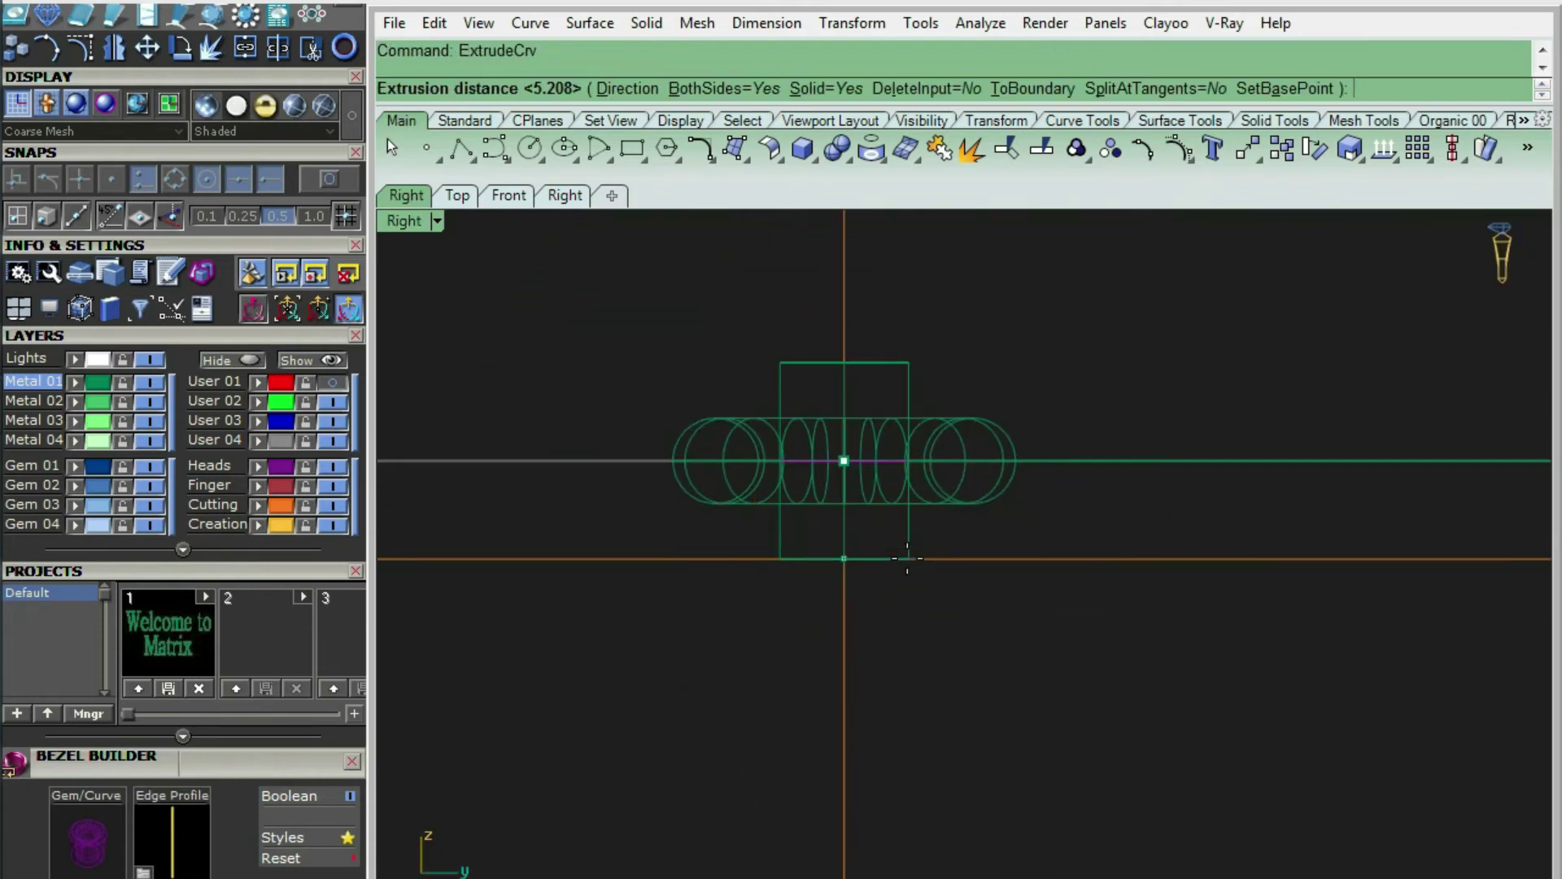
pyautogui.write('1')
pyautogui.press('Return')
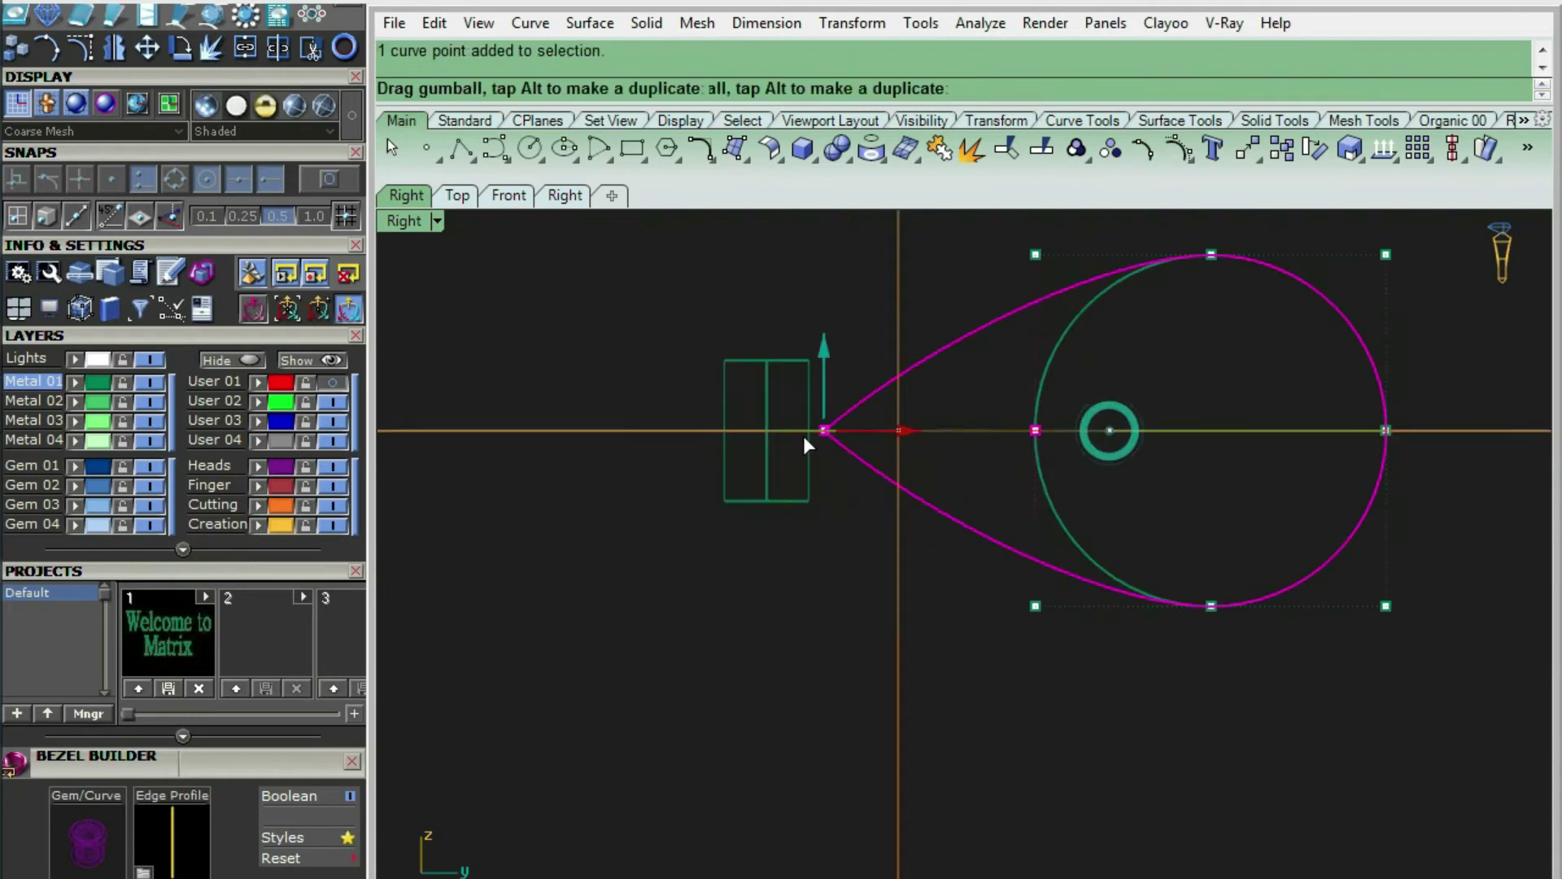
# Pull the circle's control point out past the cylinder and shift the two adjacent handle points the same way to form a teardrop
pyautogui.moveTo(803, 436); pyautogui.dragTo(717, 456)
pyautogui.moveTo(964, 216); pyautogui.dragTo(1075, 607)
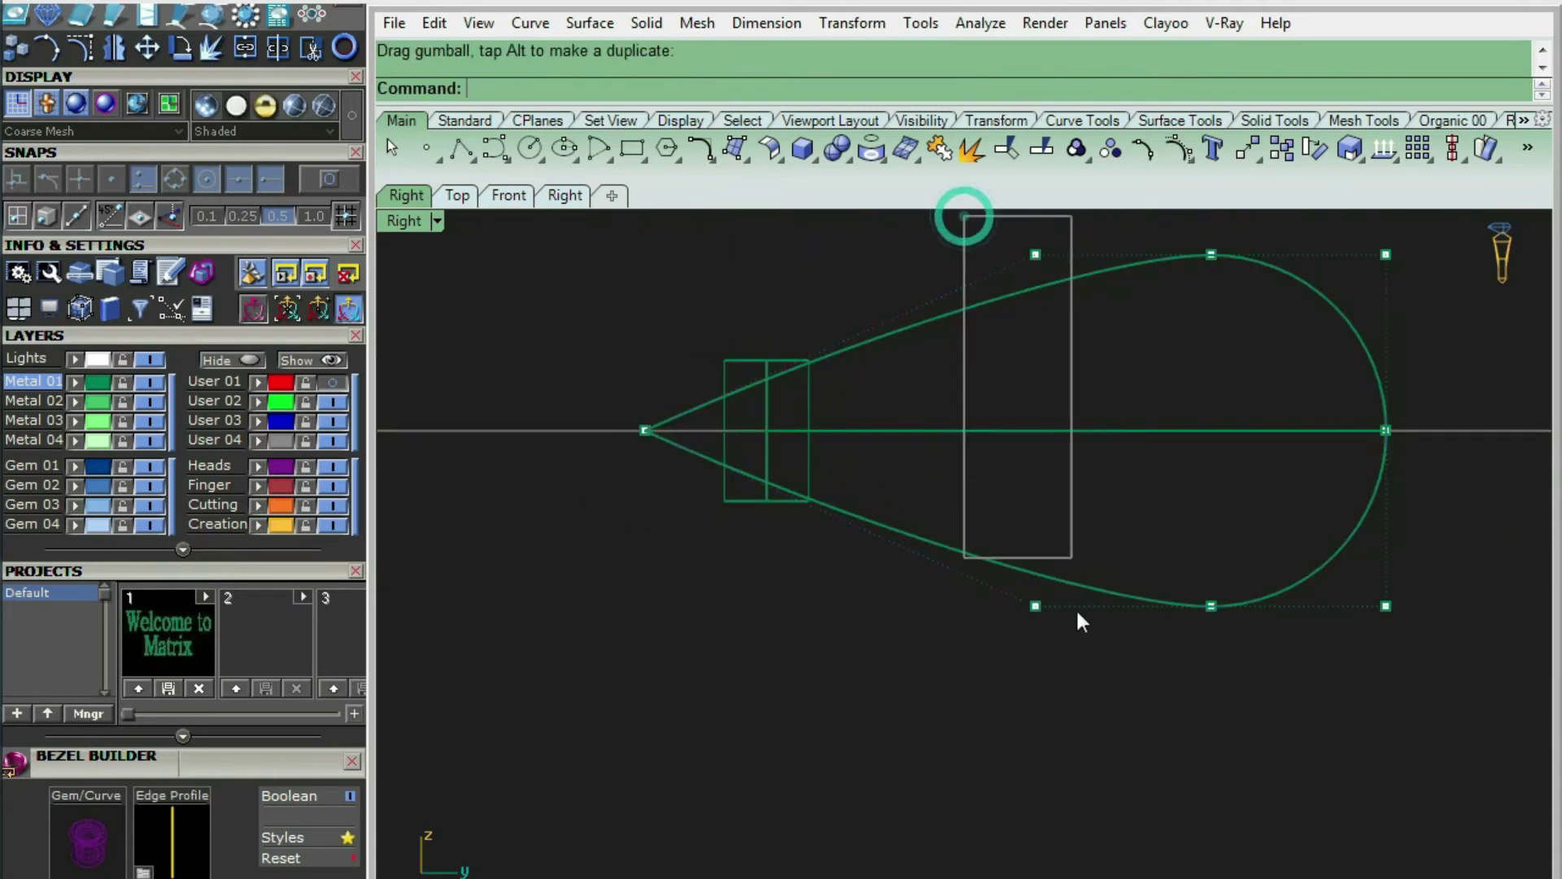
pyautogui.moveTo(1103, 436); pyautogui.dragTo(1011, 432)
# Split the teardrop curve at the cylinder's centre line and delete everything except the upper half of the outline
pyautogui.scroll(-3, 1057, 423)
pyautogui.click(889, 373)
pyautogui.press('Delete')
pyautogui.click(715, 378)
pyautogui.scroll(8, 598, 430)
pyautogui.write('split')
pyautogui.press('Return')
pyautogui.scroll(6, 603, 427)
pyautogui.write('p')
pyautogui.press('Return')
pyautogui.scroll(4, 616, 374)
pyautogui.click(616, 407)
pyautogui.press('Return')
pyautogui.keyDown('ctrl'); pyautogui.click(750, 343); pyautogui.keyUp('ctrl')
pyautogui.press('Delete')
pyautogui.scroll(-15, 649, 414)
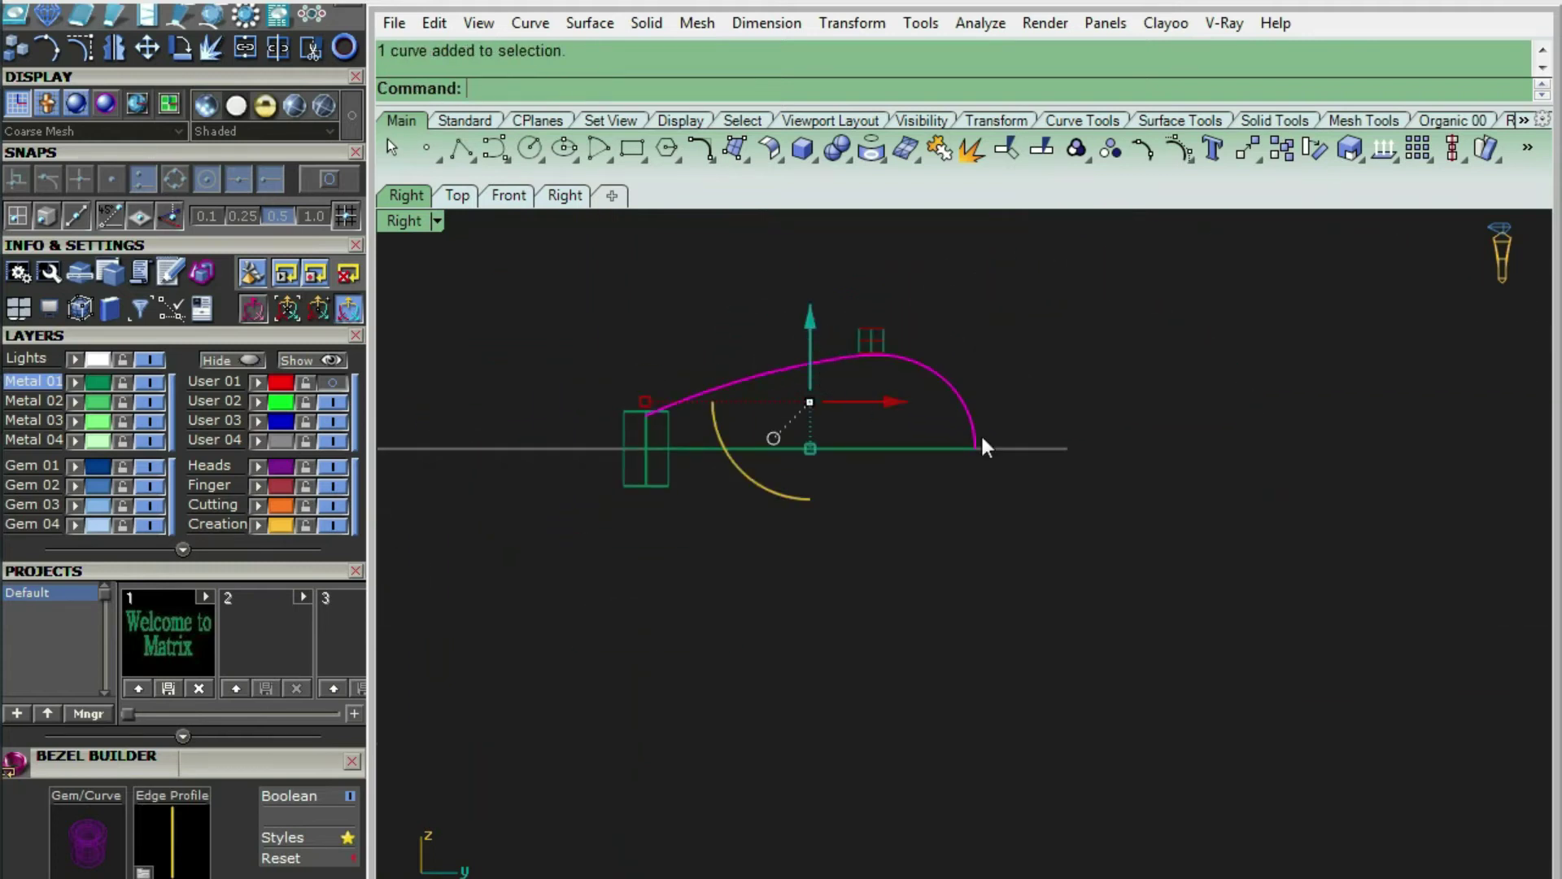
# Mirror the half outline about the X axis and join both halves into one curve
pyautogui.write('mirror')
pyautogui.press('Return')
pyautogui.write('x')
pyautogui.press('Return')
pyautogui.scroll(8, 911, 490)
pyautogui.keyDown('shift'); pyautogui.click(857, 462); pyautogui.keyUp('shift')
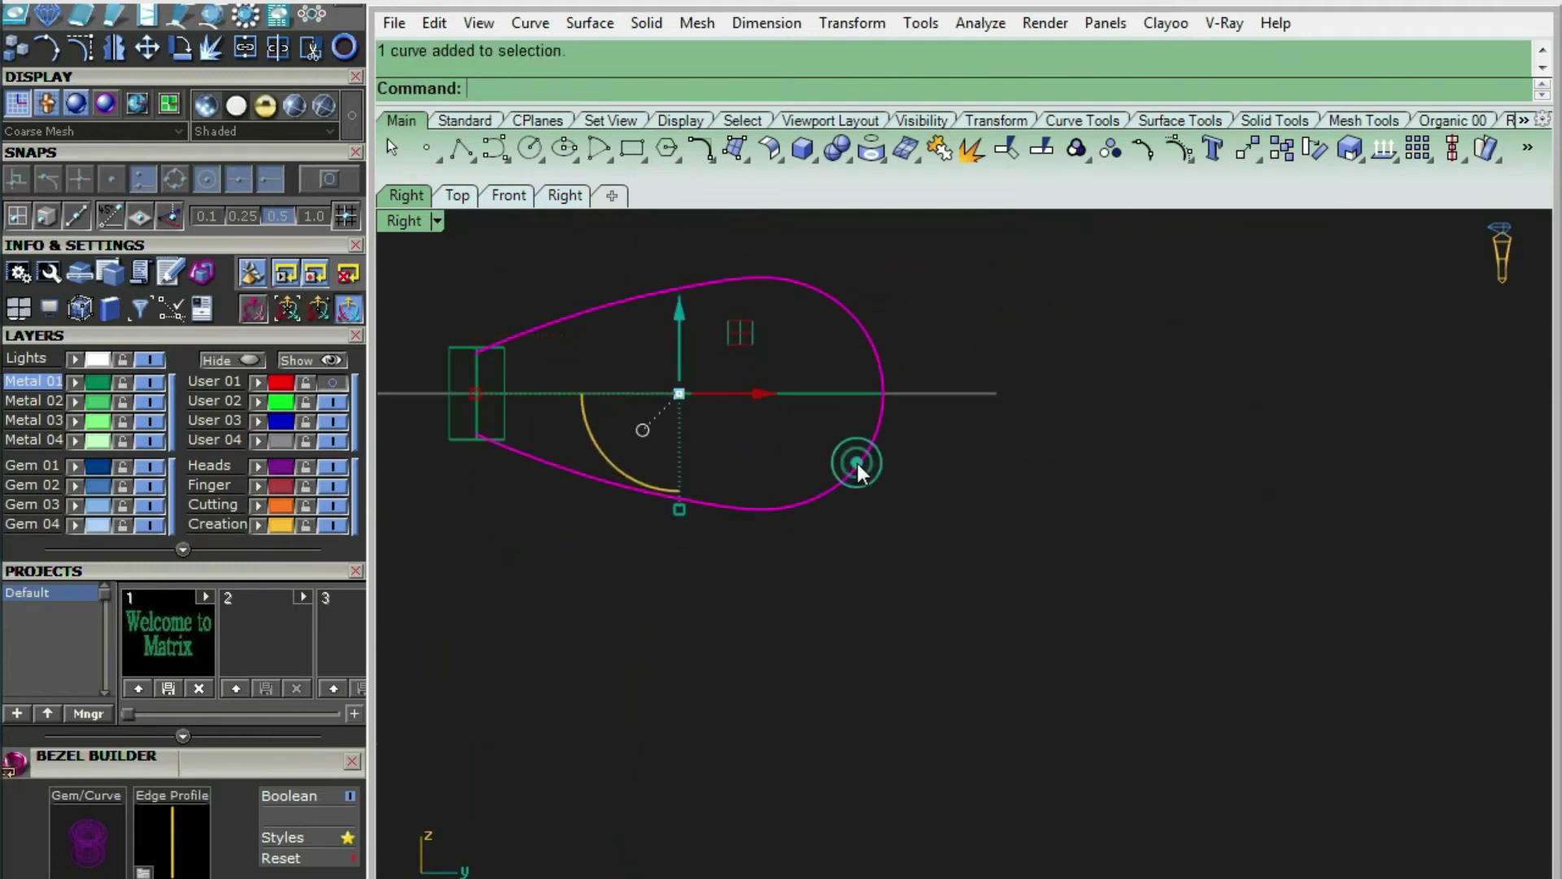
pyautogui.hotkey('ctrl', 'j')
# Offset the joined bail outline inward to create a smaller teardrop inside it
pyautogui.click(857, 462)
pyautogui.hotkey('ctrl', 'alt', 's')
pyautogui.scroll(6, 565, 387)
pyautogui.scroll(-6, 528, 366)
pyautogui.moveTo(506, 343); pyautogui.dragTo(556, 349, button='right')
pyautogui.write('OF')
pyautogui.press('Return')
pyautogui.click(555, 345)
pyautogui.hotkey('ctrl', 'alt', 'w')
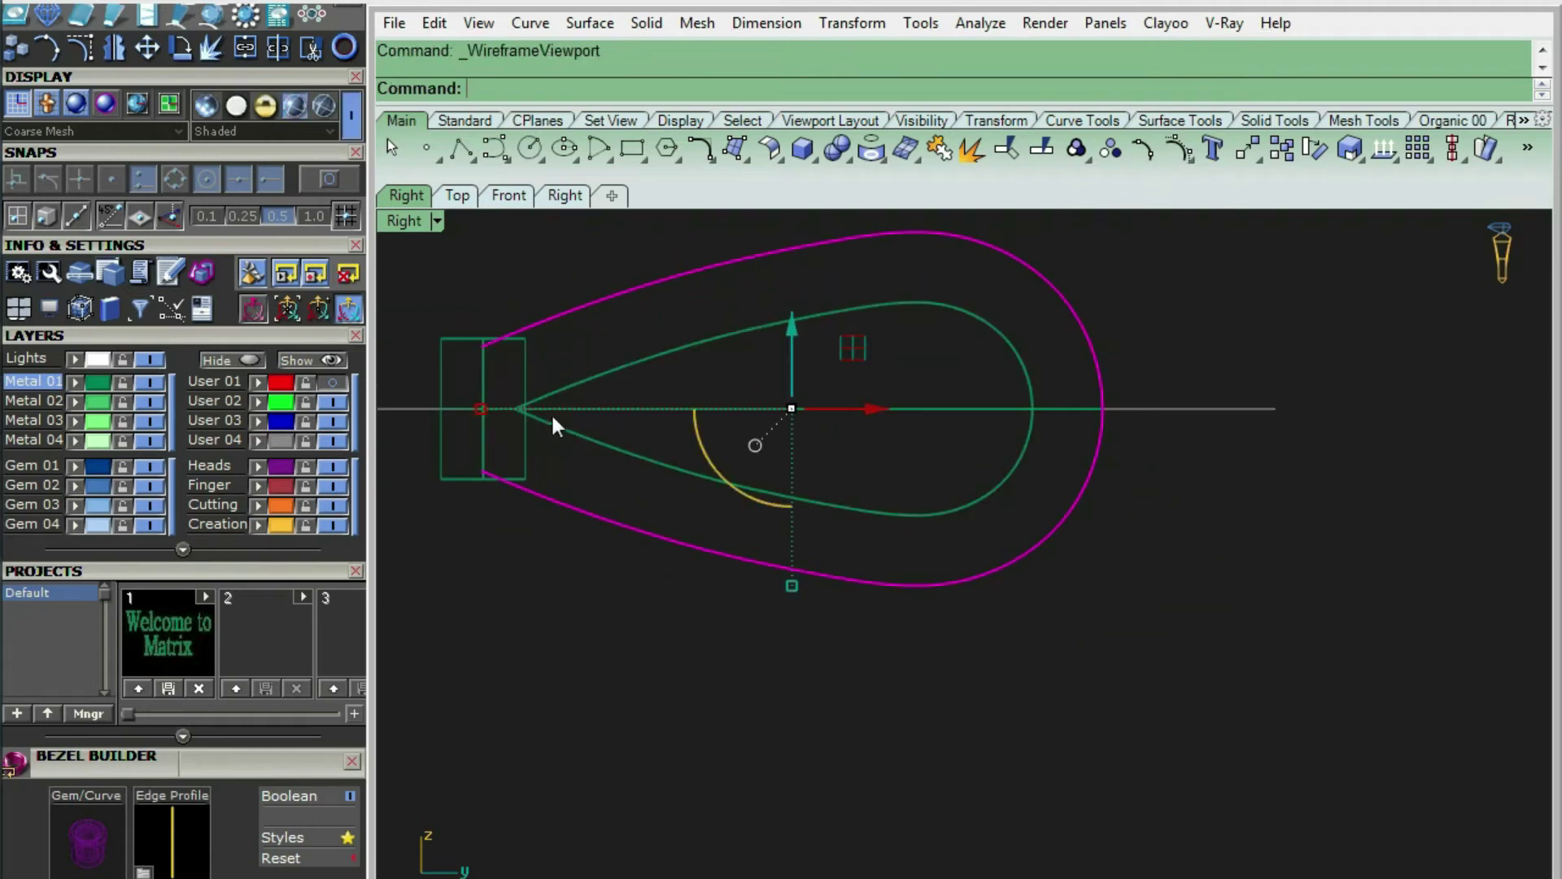
# Hide the connecting cylinder so only the bail profile curves remain displayed
pyautogui.scroll(4, 550, 415)
pyautogui.click(554, 431)
pyautogui.scroll(2, 553, 431)
pyautogui.moveTo(443, 355); pyautogui.dragTo(475, 389, button='right')
pyautogui.click(433, 389)
pyautogui.hotkey('ctrl', 'h')
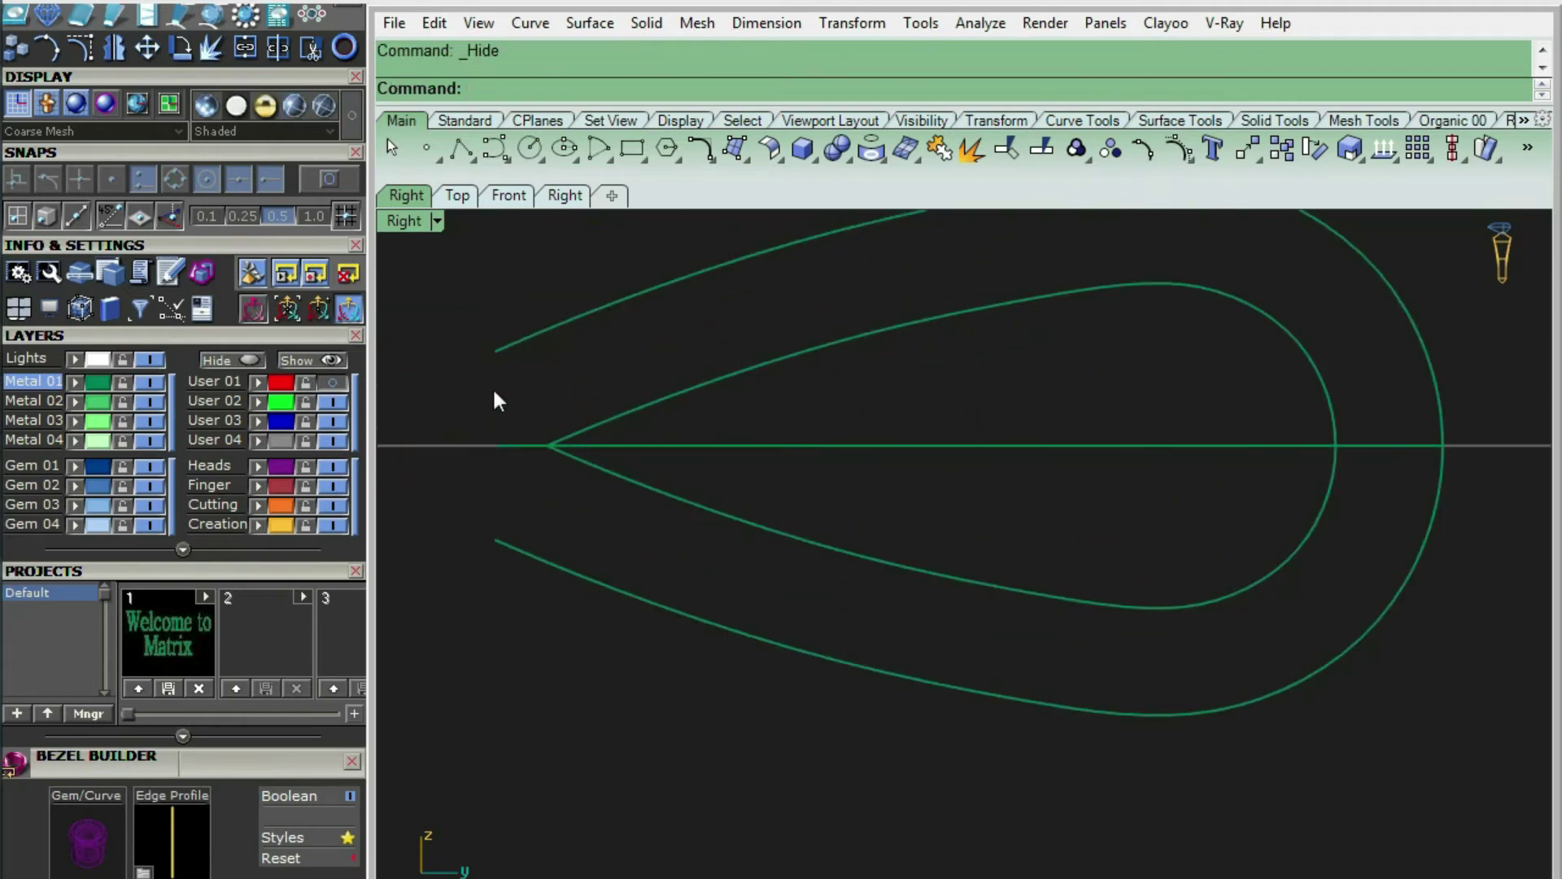
# Draw a line joining the two open ends of the outer bail outline
pyautogui.write('Line')
pyautogui.press('Return')
pyautogui.click(495, 352)
pyautogui.click(496, 540)
# Extrude the closed bail profile with its inner teardrop to both sides as a solid, working in the Top view
pyautogui.keyDown('shift'); pyautogui.click(622, 477); pyautogui.keyUp('shift')
pyautogui.scroll(-8, 622, 478)
pyautogui.keyDown('shift'); pyautogui.click(843, 495); pyautogui.keyUp('shift')
pyautogui.hotkey('ctrl', 'F1')
pyautogui.scroll(6, 843, 496)
pyautogui.write('ExtrudeCrv')
pyautogui.press('Return')
pyautogui.click(969, 457)
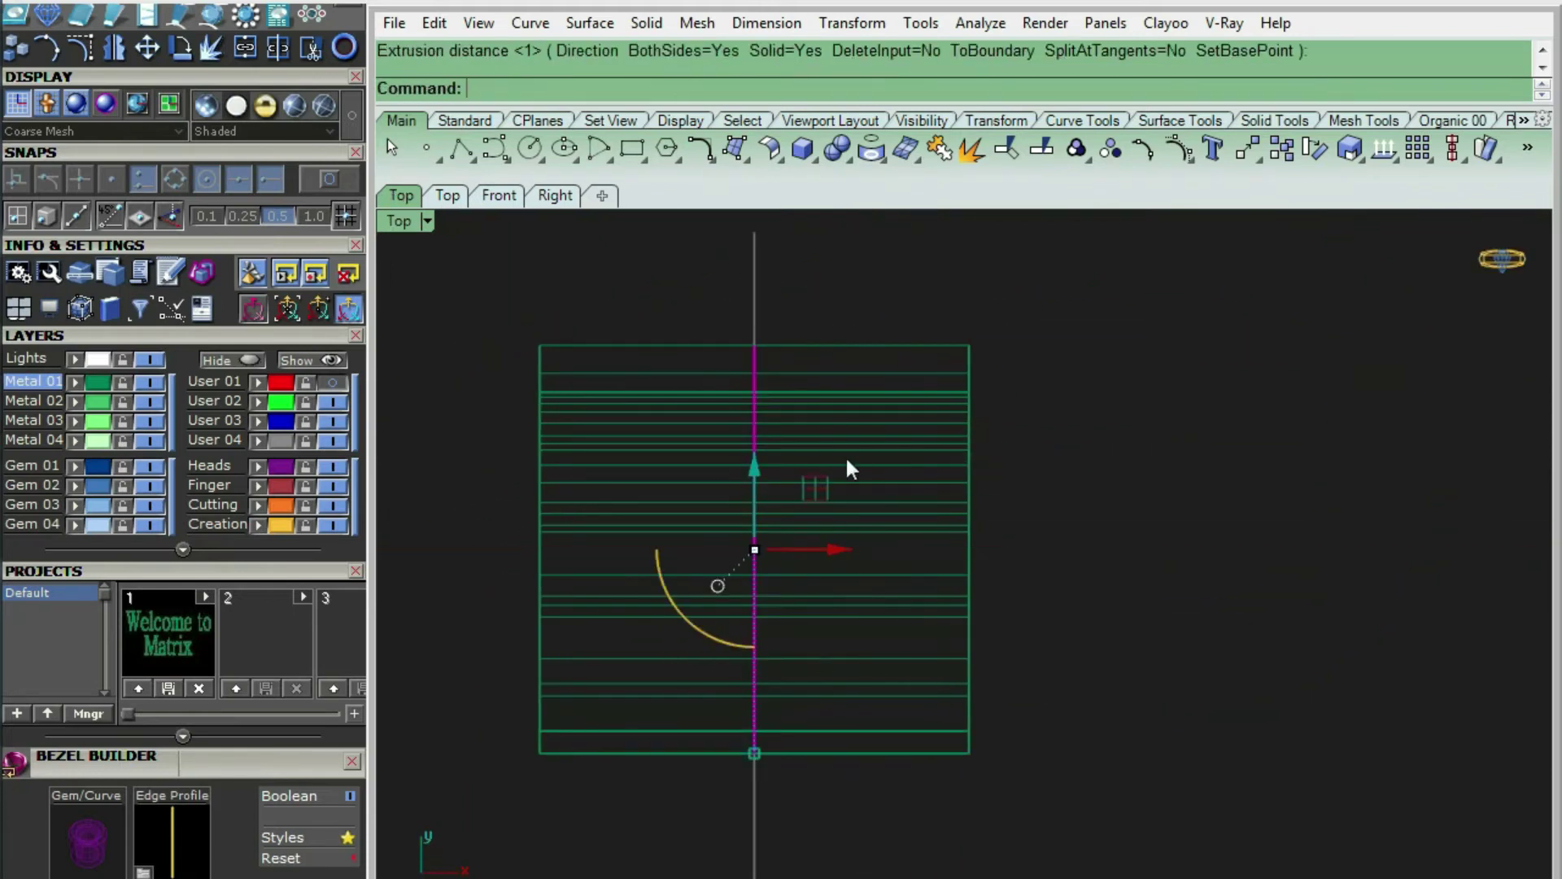
# Bring back the tapered bail outline and draw a three-point rectangle along one of its slanted edges, extending past the solid's side
pyautogui.hotkey('ctrl', 'shift', 'h')
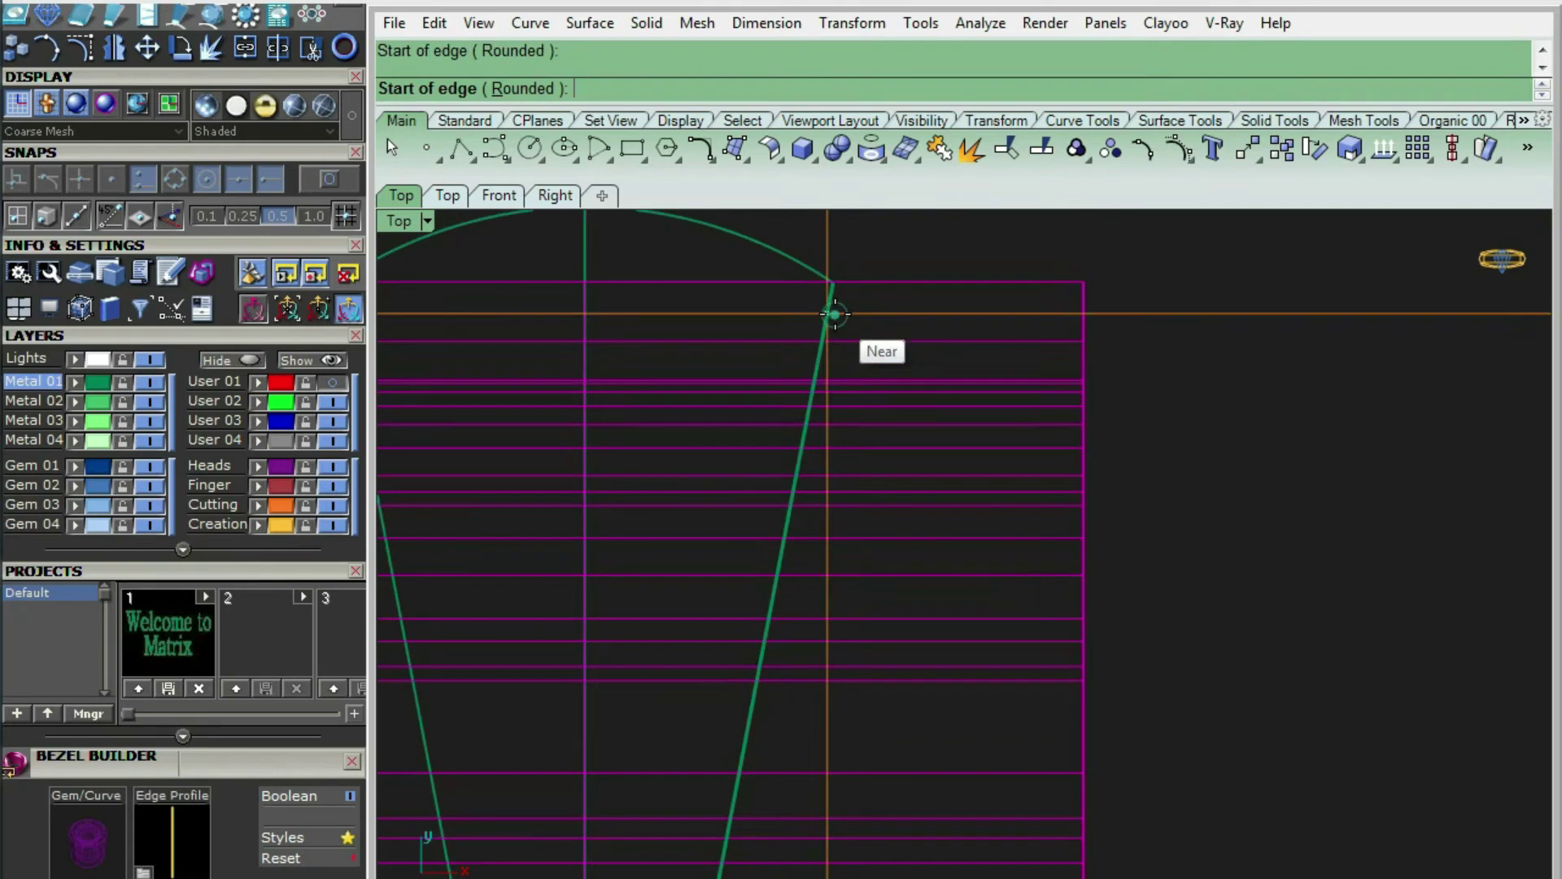
pyautogui.click(865, 377)
pyautogui.click(806, 592)
pyautogui.scroll(-3, 816, 570)
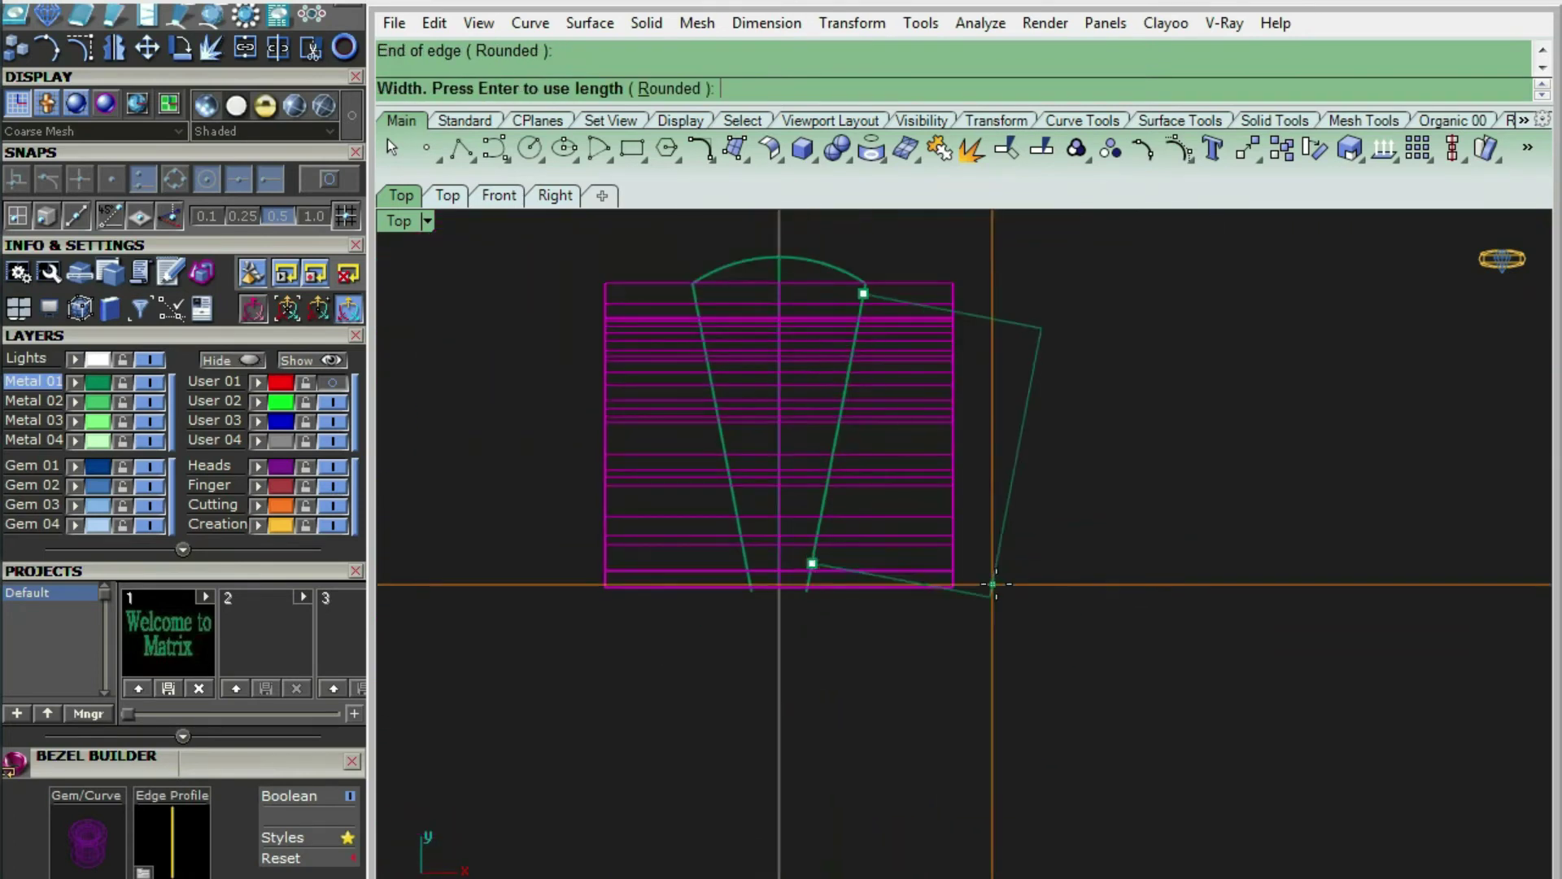
pyautogui.click(1044, 429)
# Move the cutting rectangle along the slanted bail edge so it overlaps the full length of the solid
pyautogui.scroll(2, 1049, 351)
pyautogui.click(1031, 504)
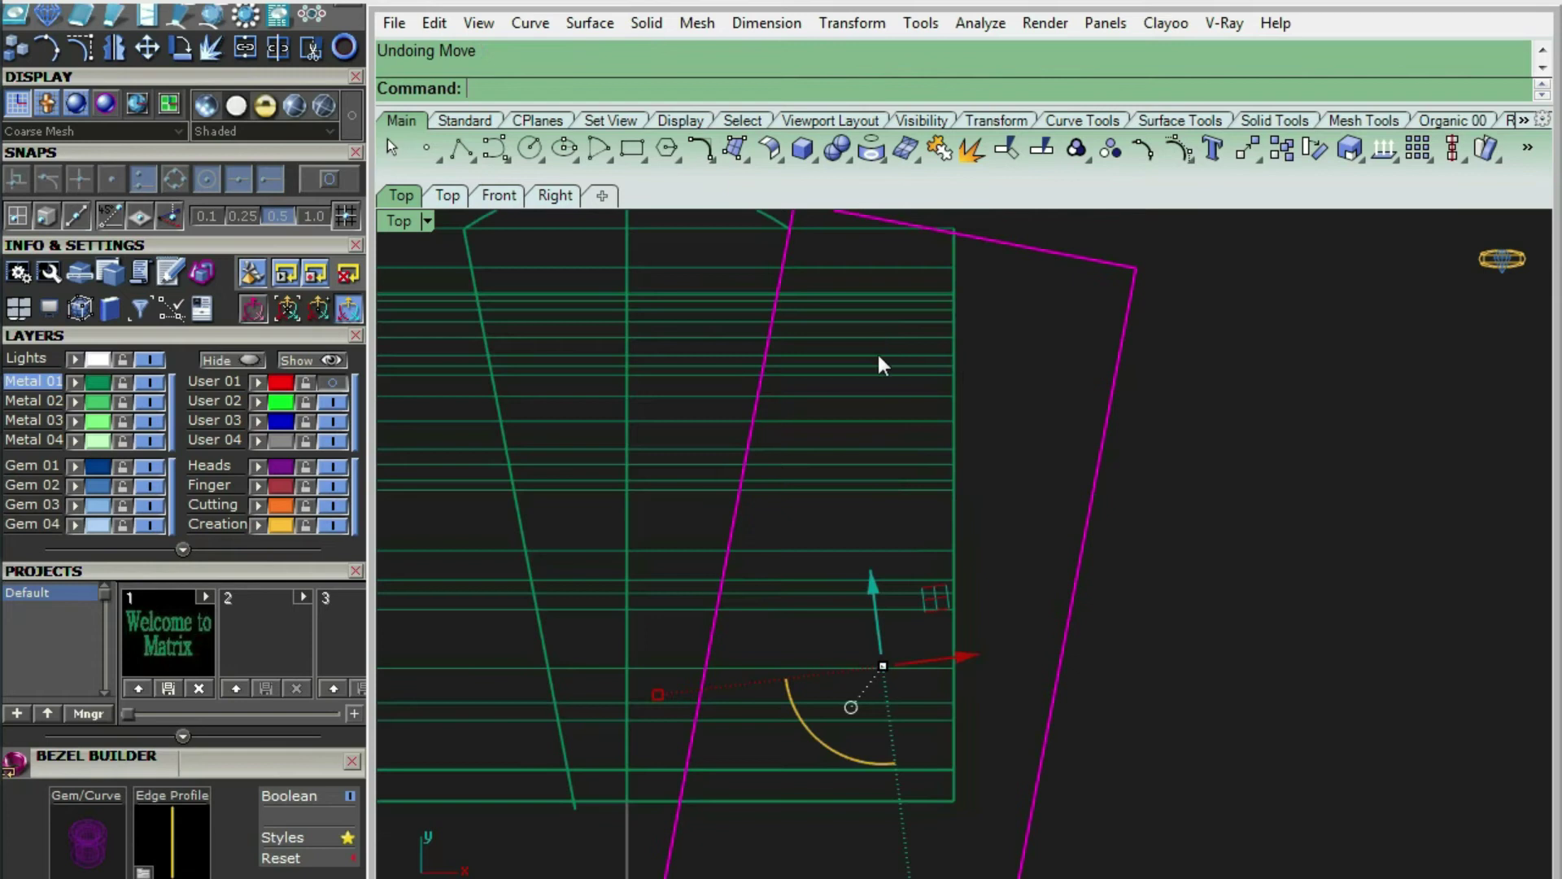
pyautogui.press('m')
pyautogui.scroll(2, 1116, 430)
pyautogui.click(1082, 530)
pyautogui.click(1113, 412)
pyautogui.scroll(-6, 1000, 431)
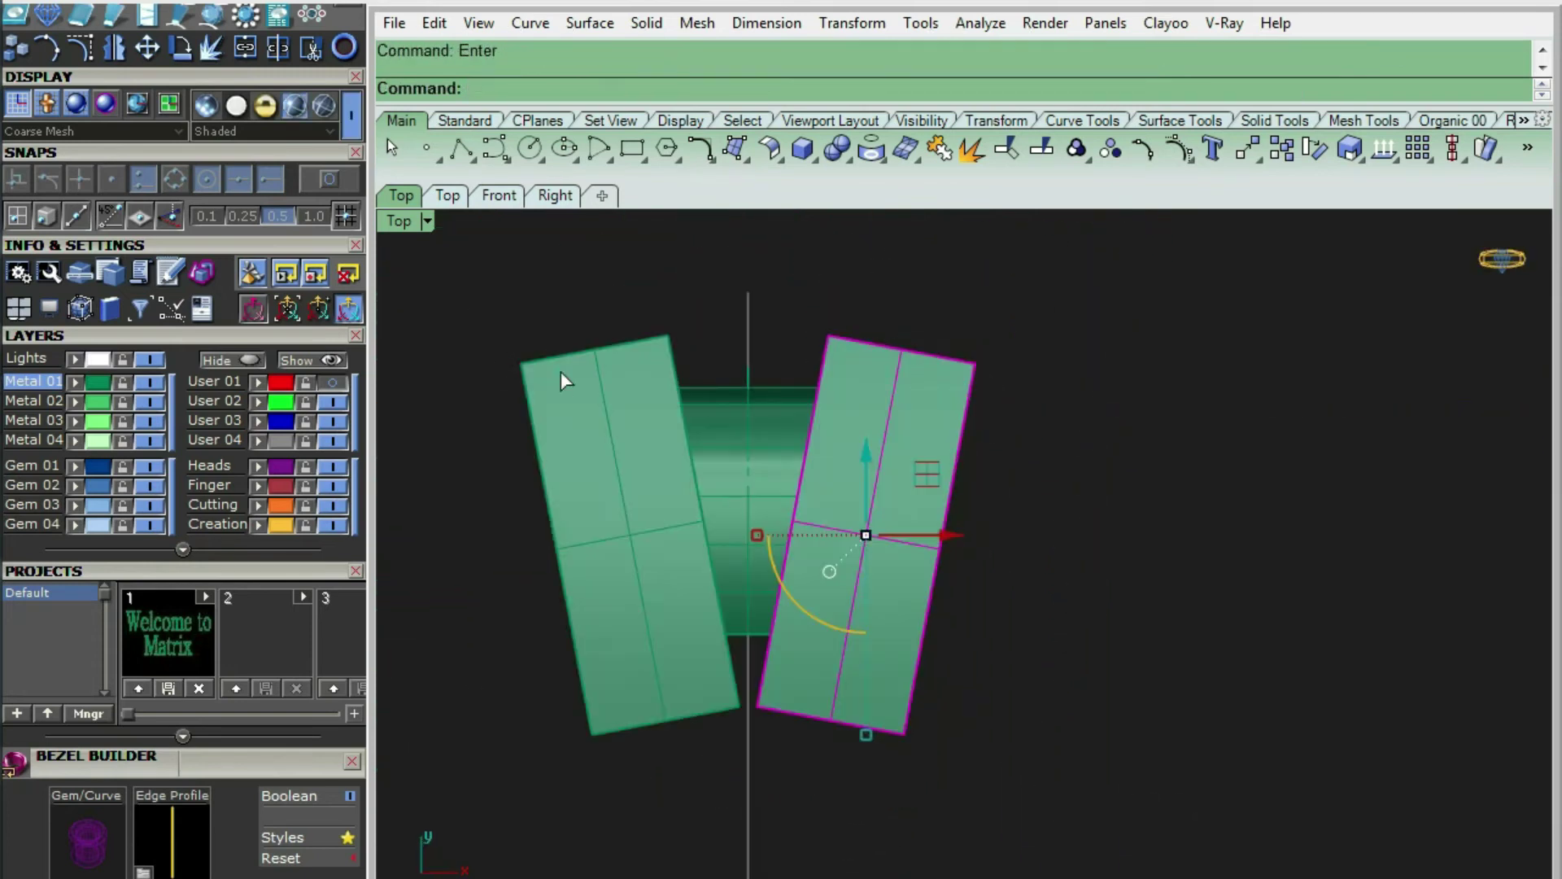
# Group the two slanted cutter solids and subtract them from the bail with a Boolean difference
pyautogui.keyDown('shift'); pyautogui.click(561, 373); pyautogui.keyUp('shift')
pyautogui.hotkey('ctrl', 'g')
pyautogui.click(711, 403)
pyautogui.write('bd')
pyautogui.press('Return')
pyautogui.click(946, 394)
pyautogui.press('Return')
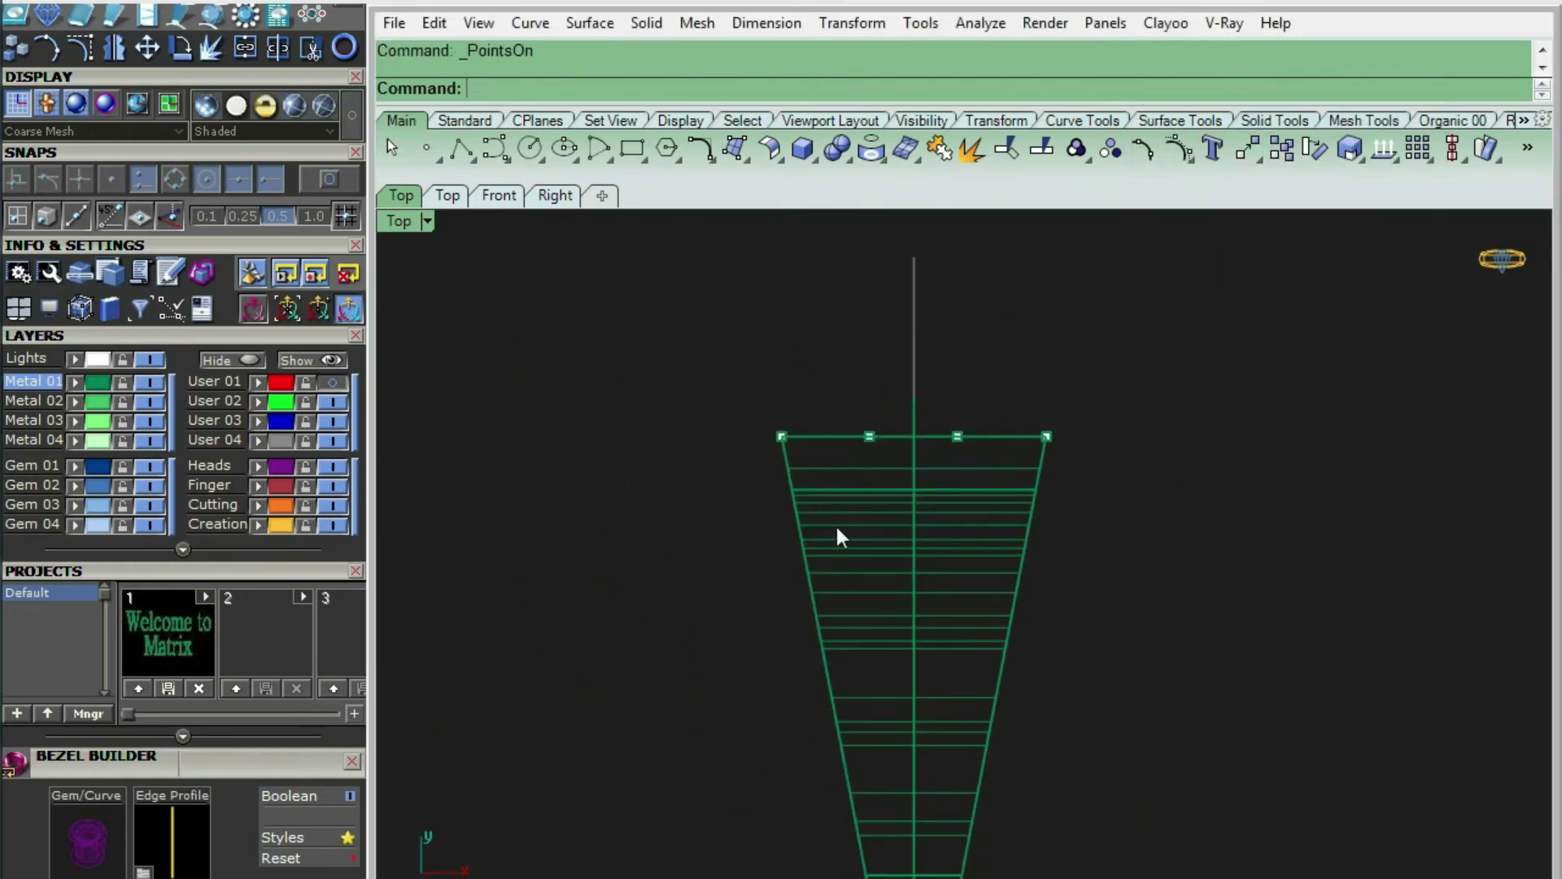
# Move the two middle control points of the line across the bail's wide end outward to arch it
pyautogui.moveTo(837, 304); pyautogui.dragTo(1098, 390)
pyautogui.scroll(5, 1057, 362)
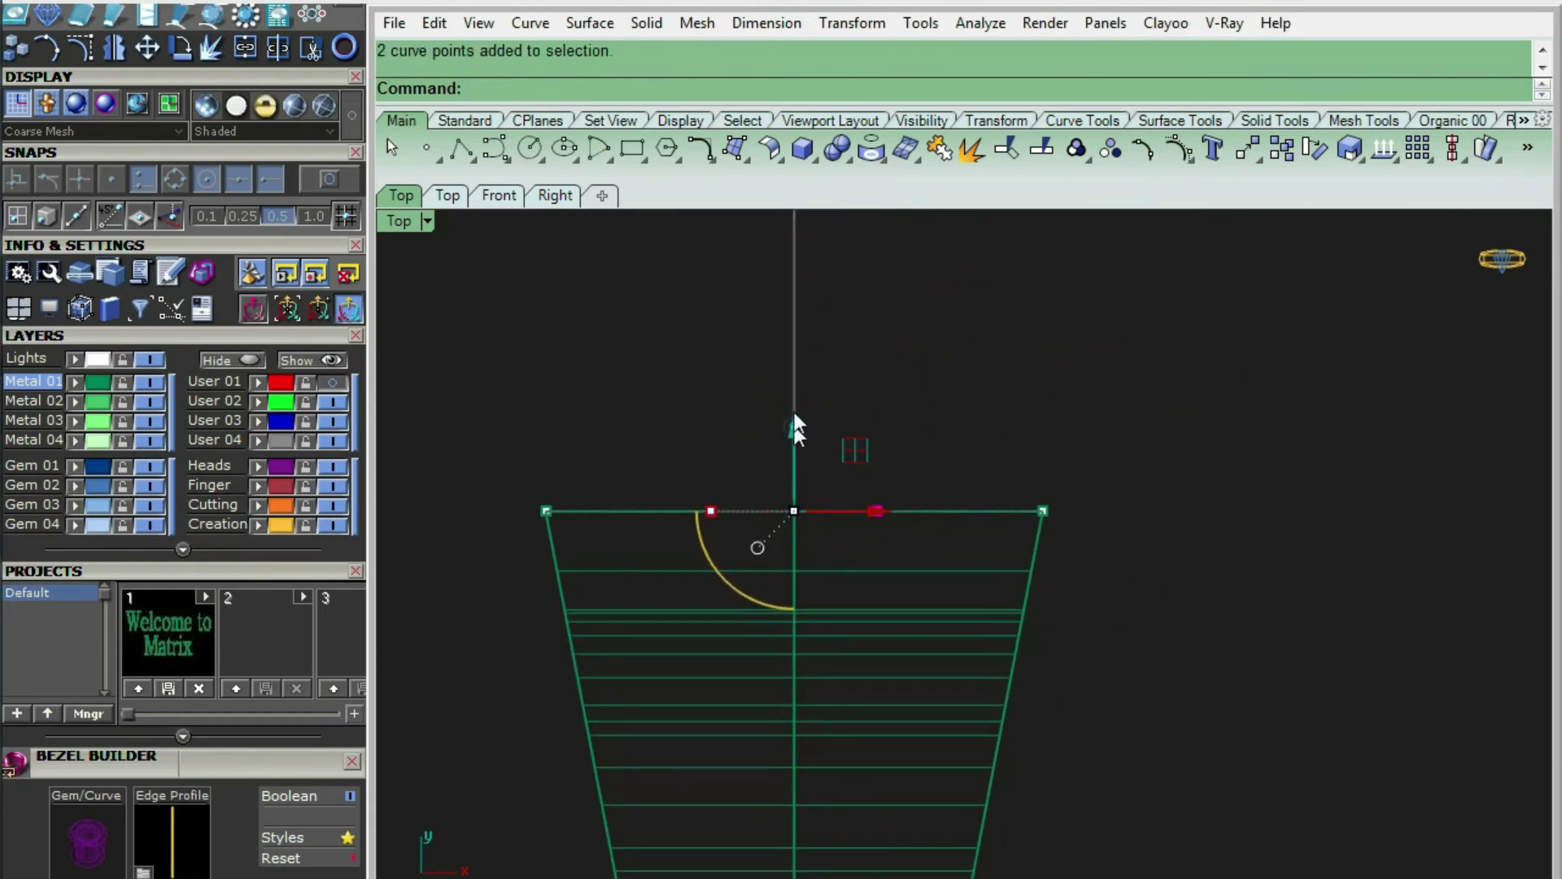
pyautogui.click(745, 461)
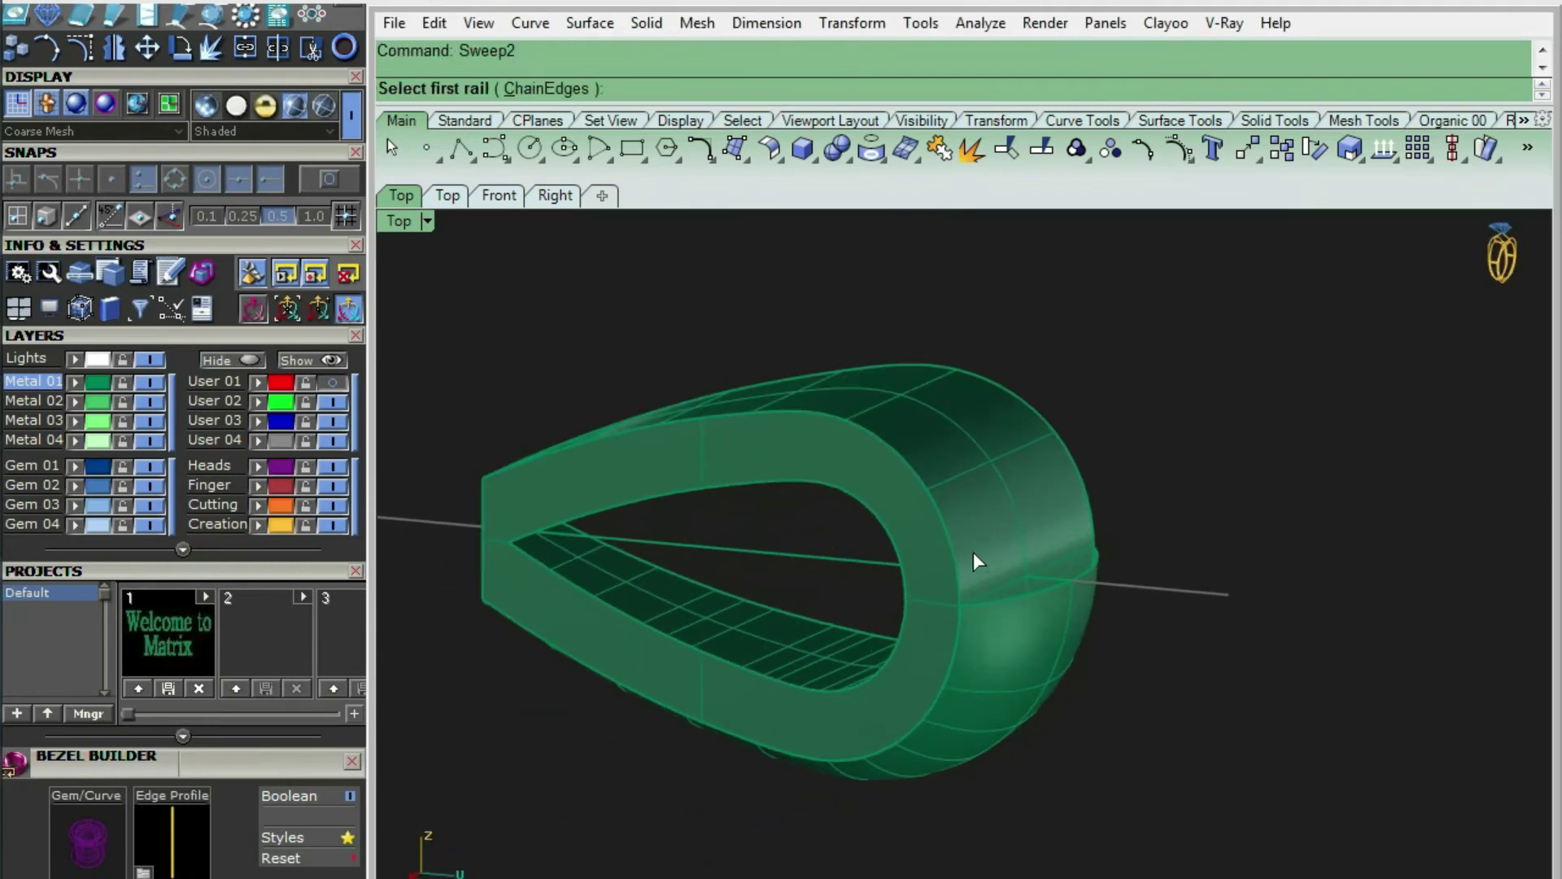
# Sweep a surface along the two outer bail edge curves using the arched cross section, and join it with the bail
pyautogui.click(949, 544)
pyautogui.rightClick(948, 545)
pyautogui.click(1081, 484)
pyautogui.rightClick(1081, 483)
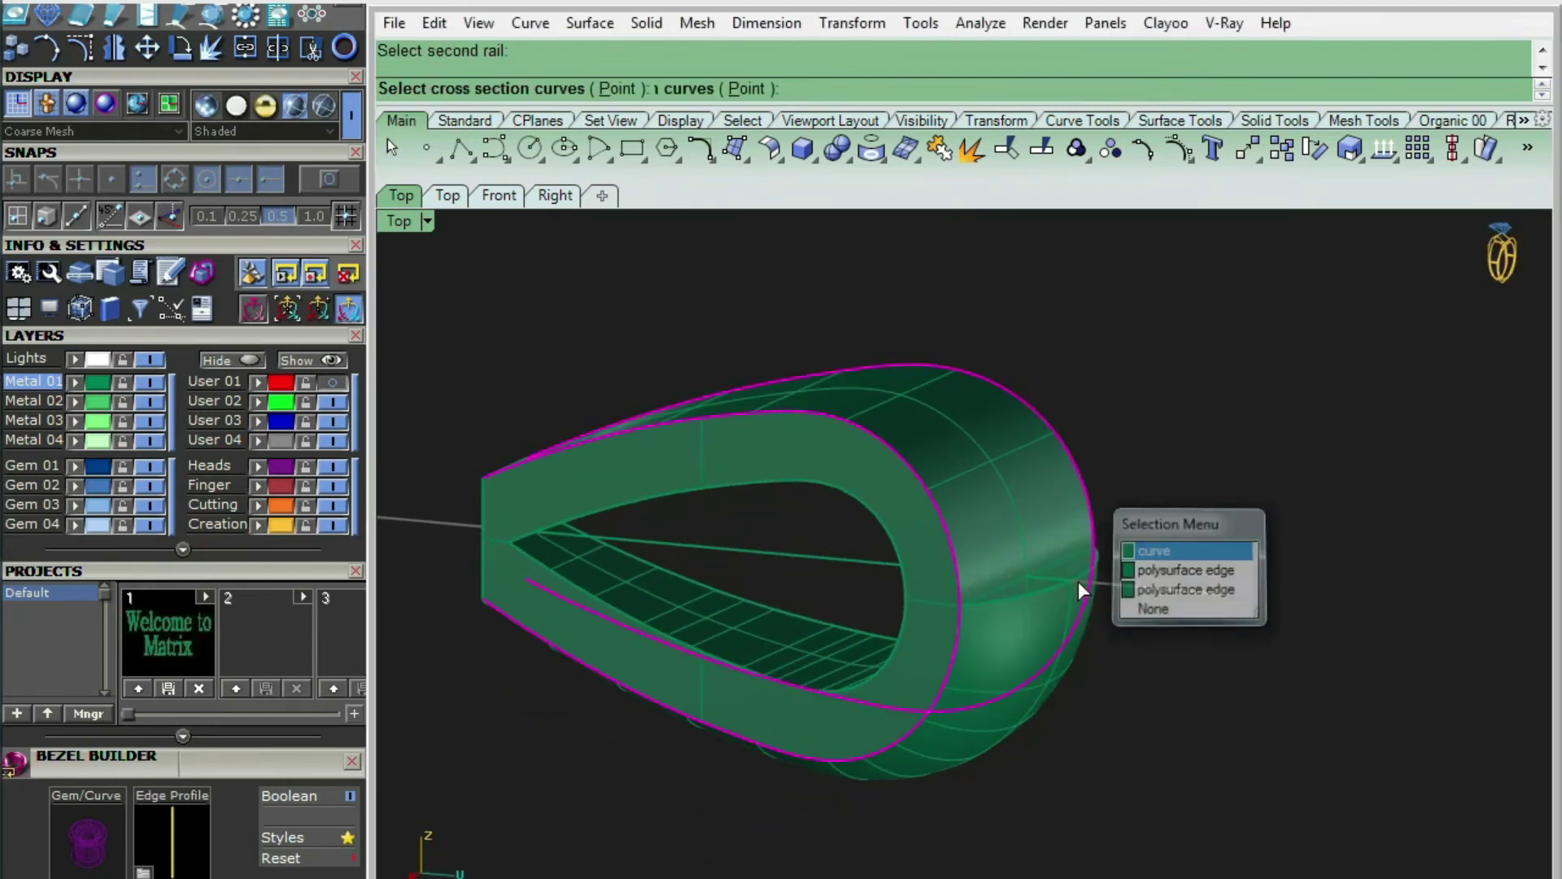
pyautogui.scroll(2, 1076, 579)
pyautogui.click(1076, 577)
pyautogui.rightClick(1075, 577)
pyautogui.rightClick(1075, 577)
pyautogui.click(1022, 607)
pyautogui.click(935, 480)
pyautogui.scroll(-6, 788, 431)
pyautogui.hotkey('ctrl', 'j')
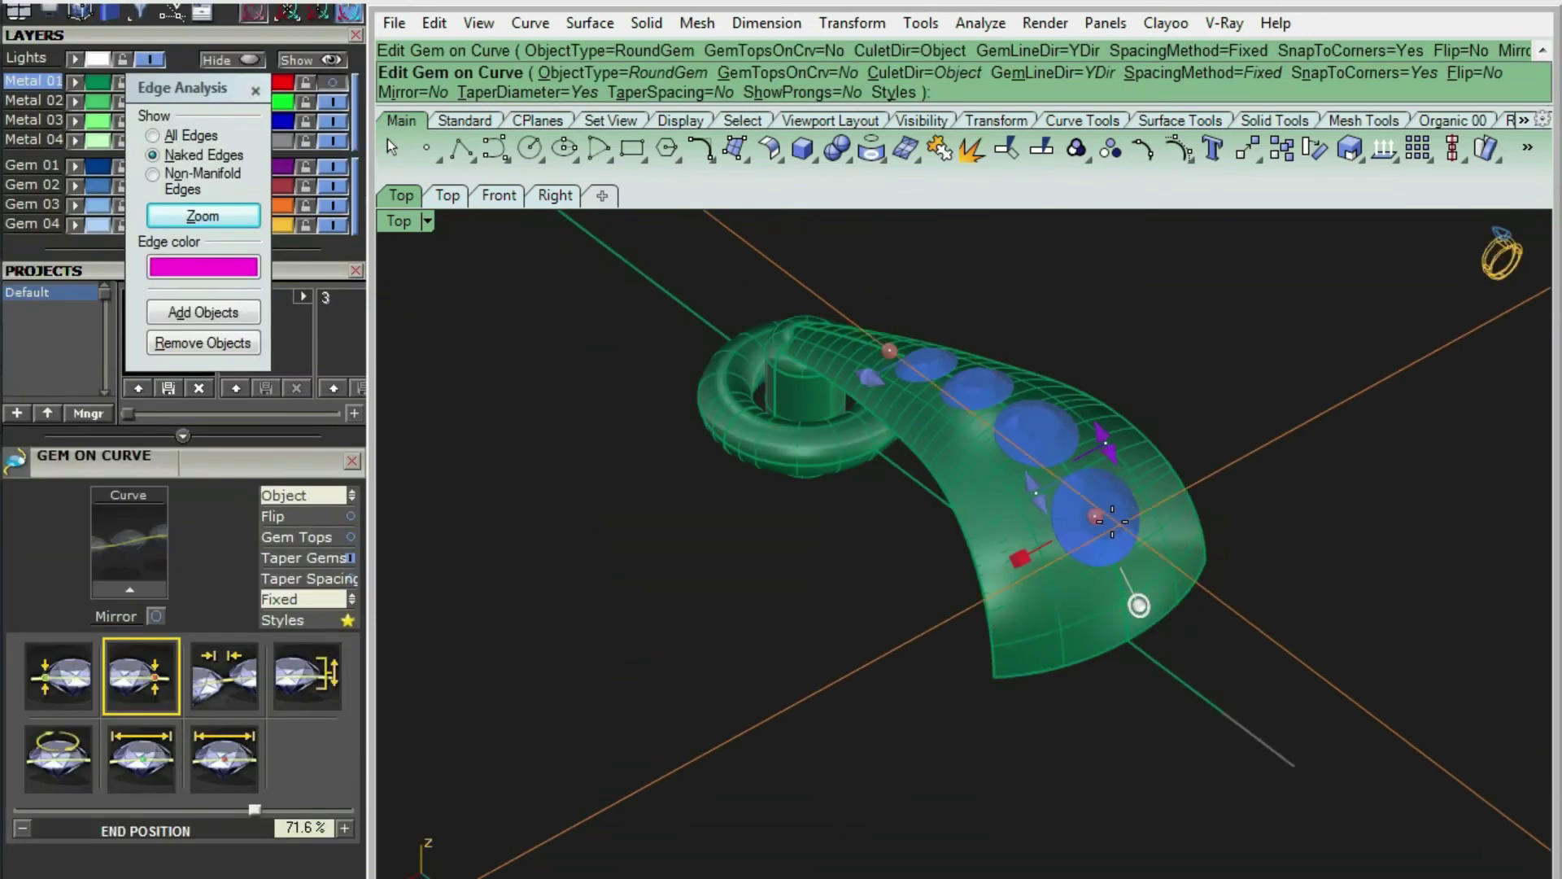
# Adjust the end position of the tapered round-gem row along the bail curve and set its end size to 1 mm
pyautogui.moveTo(1136, 603); pyautogui.dragTo(1051, 490)
pyautogui.moveTo(1050, 489); pyautogui.dragTo(1069, 582, button='right')
pyautogui.moveTo(1039, 539)
pyautogui.moveTo(1039, 538); pyautogui.dragTo(1041, 547)
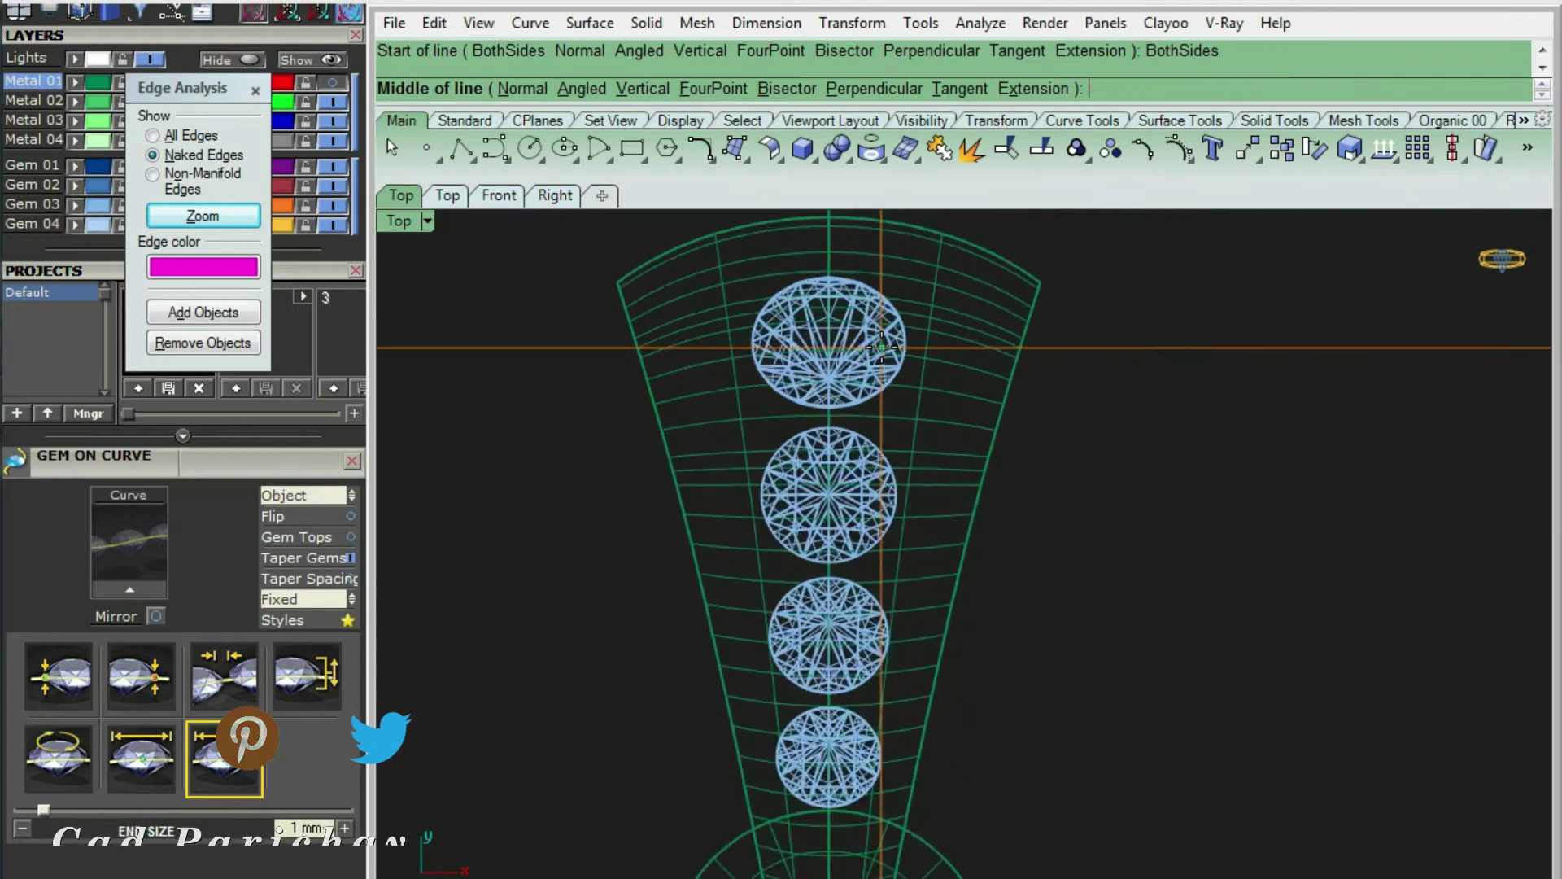
# Draw a straight both-sided line touching one side of the gem row and running the length of the bail
pyautogui.click(900, 400)
pyautogui.scroll(5, 905, 582)
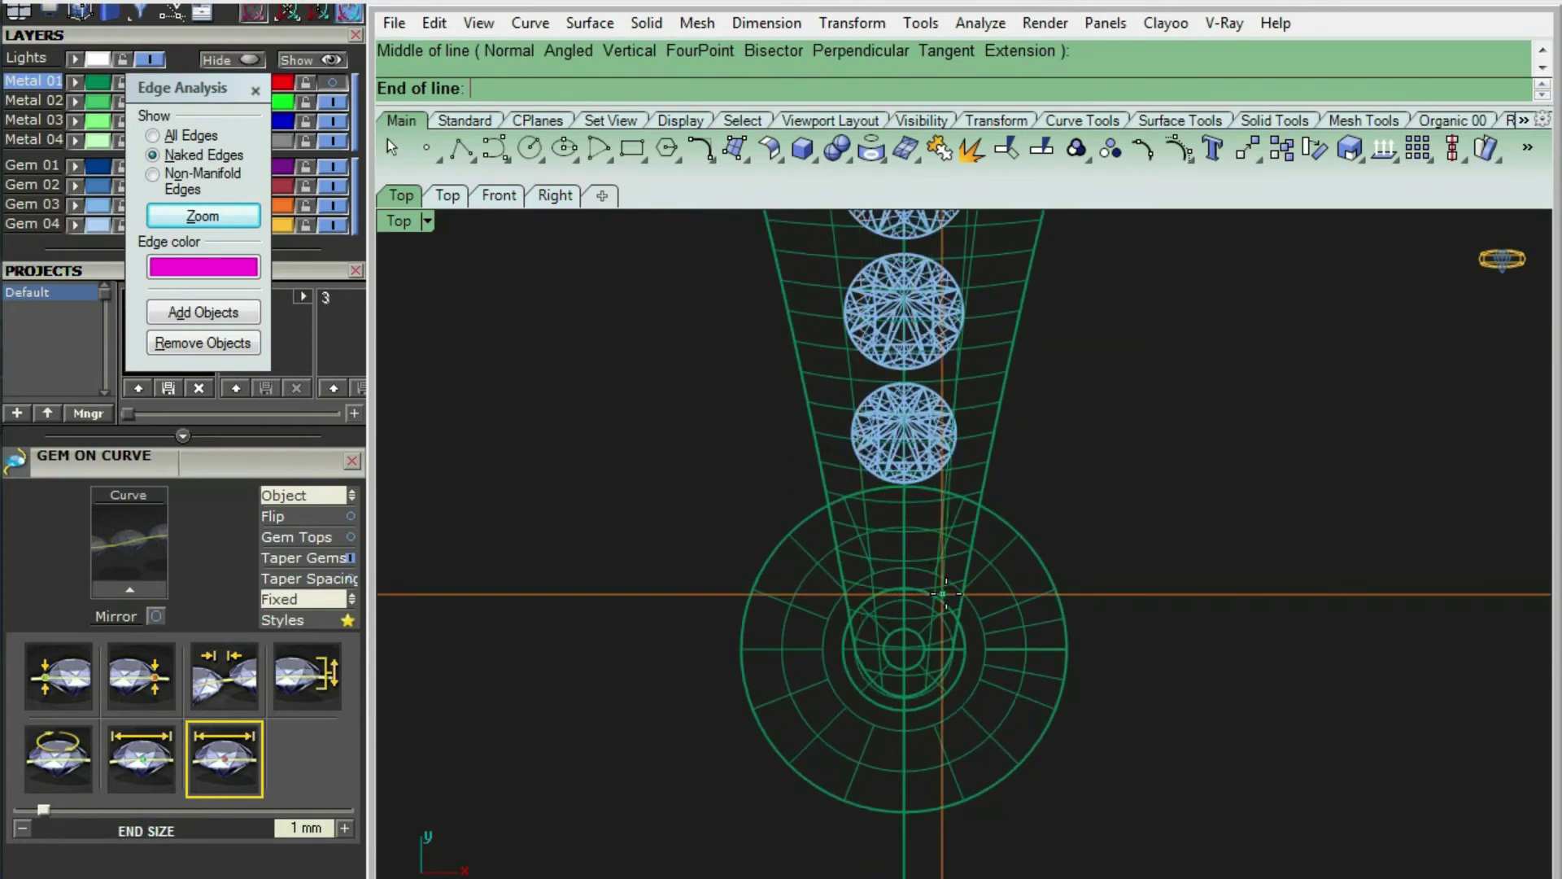
pyautogui.click(943, 594)
pyautogui.scroll(5, 945, 408)
pyautogui.click(988, 426)
pyautogui.scroll(-5, 940, 475)
pyautogui.scroll(2, 910, 359)
pyautogui.scroll(-5, 889, 374)
pyautogui.scroll(4, 889, 374)
# Project the side line onto the bail surface and delete the original flat line
pyautogui.write('Project')
pyautogui.press('Return')
pyautogui.press('Escape')
pyautogui.click(879, 257)
pyautogui.press('Delete')
# Offset the projected side curve on the bail surface by 0.1 away from the gems and delete the source curve
pyautogui.scroll(1, 884, 358)
pyautogui.click(876, 361)
pyautogui.scroll(-3, 886, 365)
pyautogui.write('OffsetCrvOnSrf')
pyautogui.press('Return')
pyautogui.click(908, 371)
pyautogui.scroll(8, 844, 322)
pyautogui.write('f')
pyautogui.press('Return')
pyautogui.write('.1')
pyautogui.press('Return')
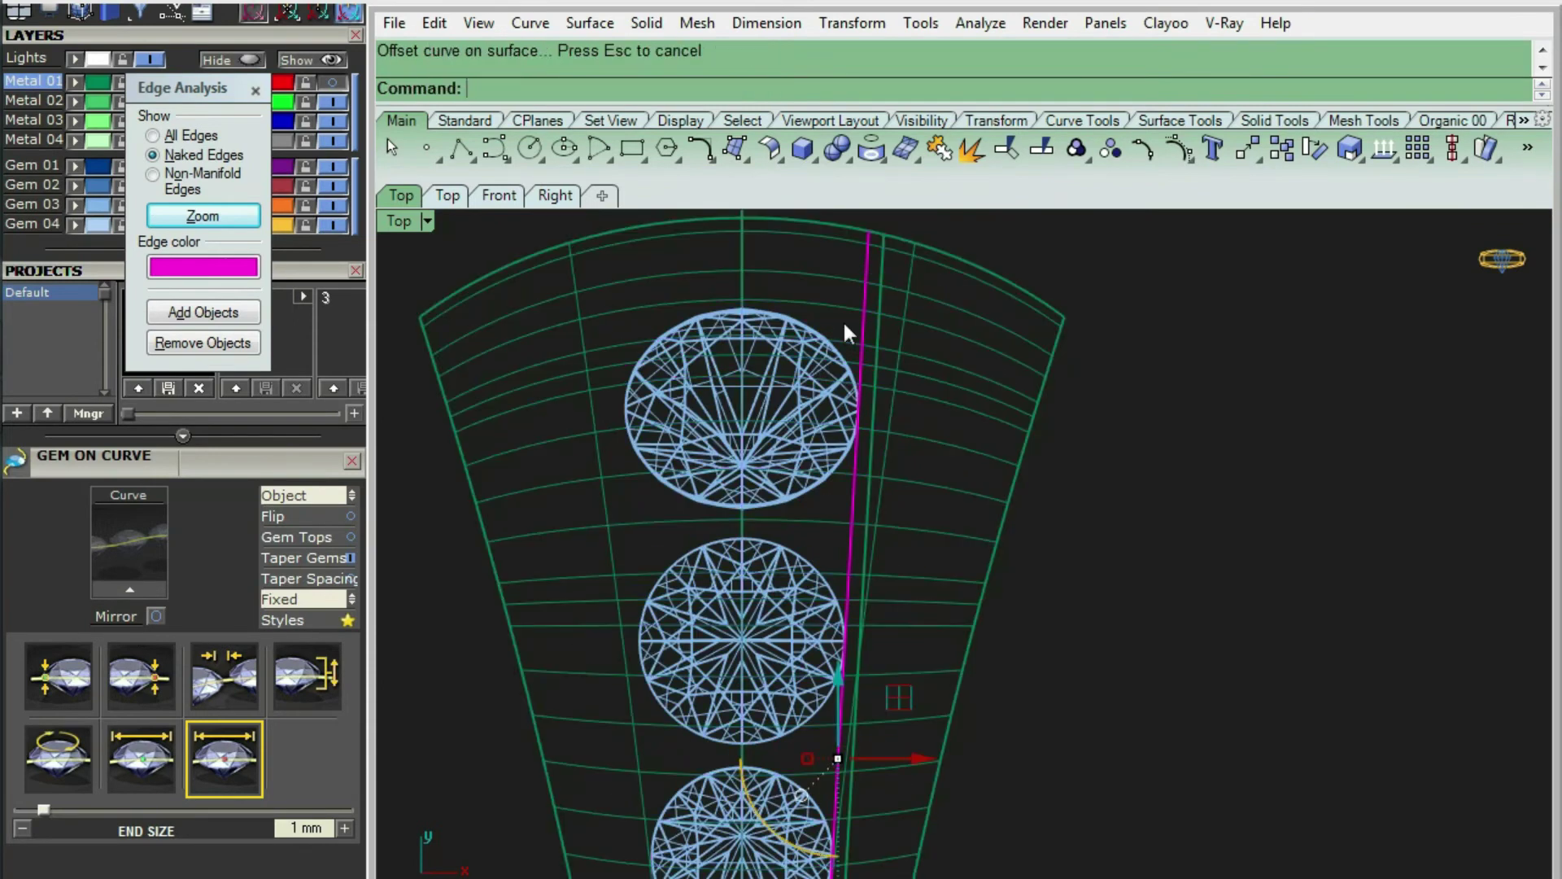
pyautogui.press('Delete')
# Mirror the offset side curve to the opposite side of the gem row
pyautogui.click(883, 266)
pyautogui.scroll(-2, 851, 568)
pyautogui.scroll(4, 821, 634)
pyautogui.scroll(-2, 797, 680)
pyautogui.hotkey('ctrl', 'alt', 's')
pyautogui.scroll(4, 781, 456)
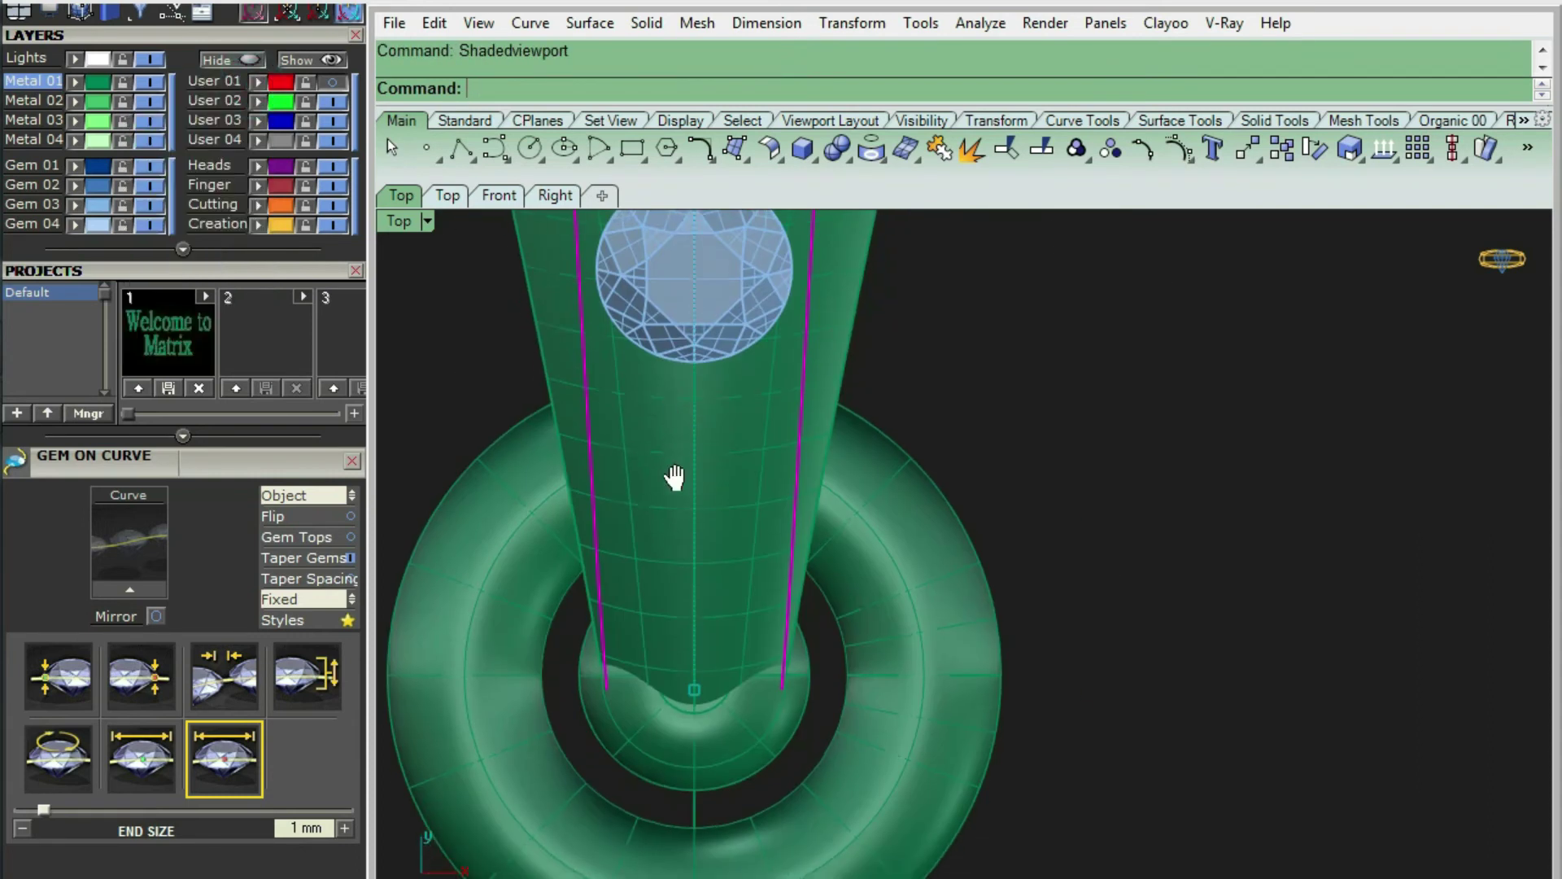
# Draw a horizontal line across the bail beyond the smallest gem, project it onto the surface, and delete the flat line
pyautogui.click(692, 440)
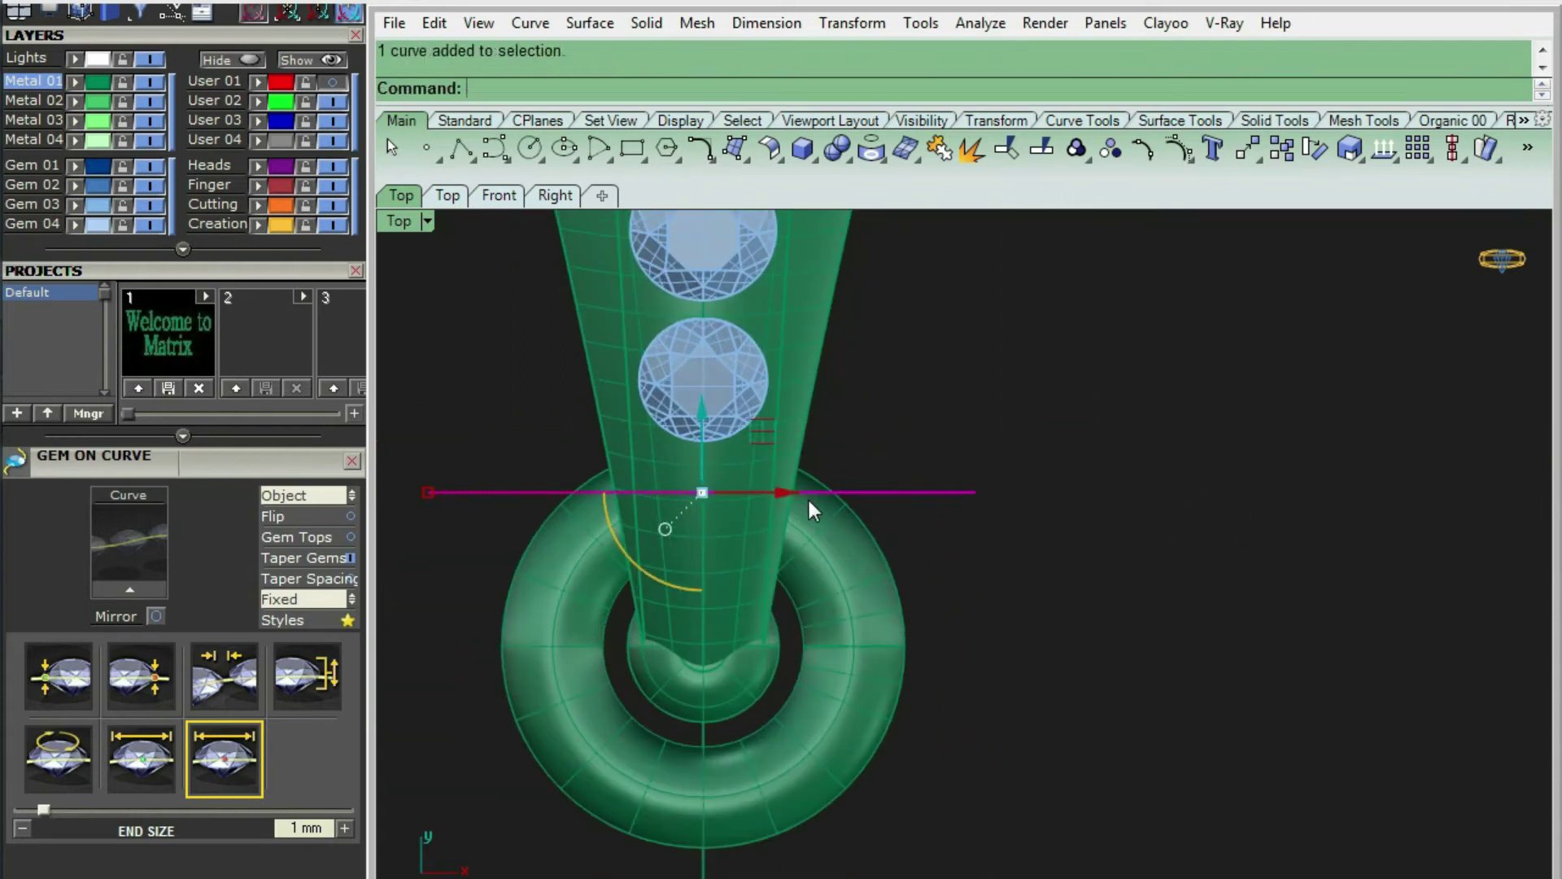
pyautogui.press('Delete')
pyautogui.hotkey('ctrl', 'alt', 'w')
pyautogui.hotkey('ctrl', 'alt', 's')
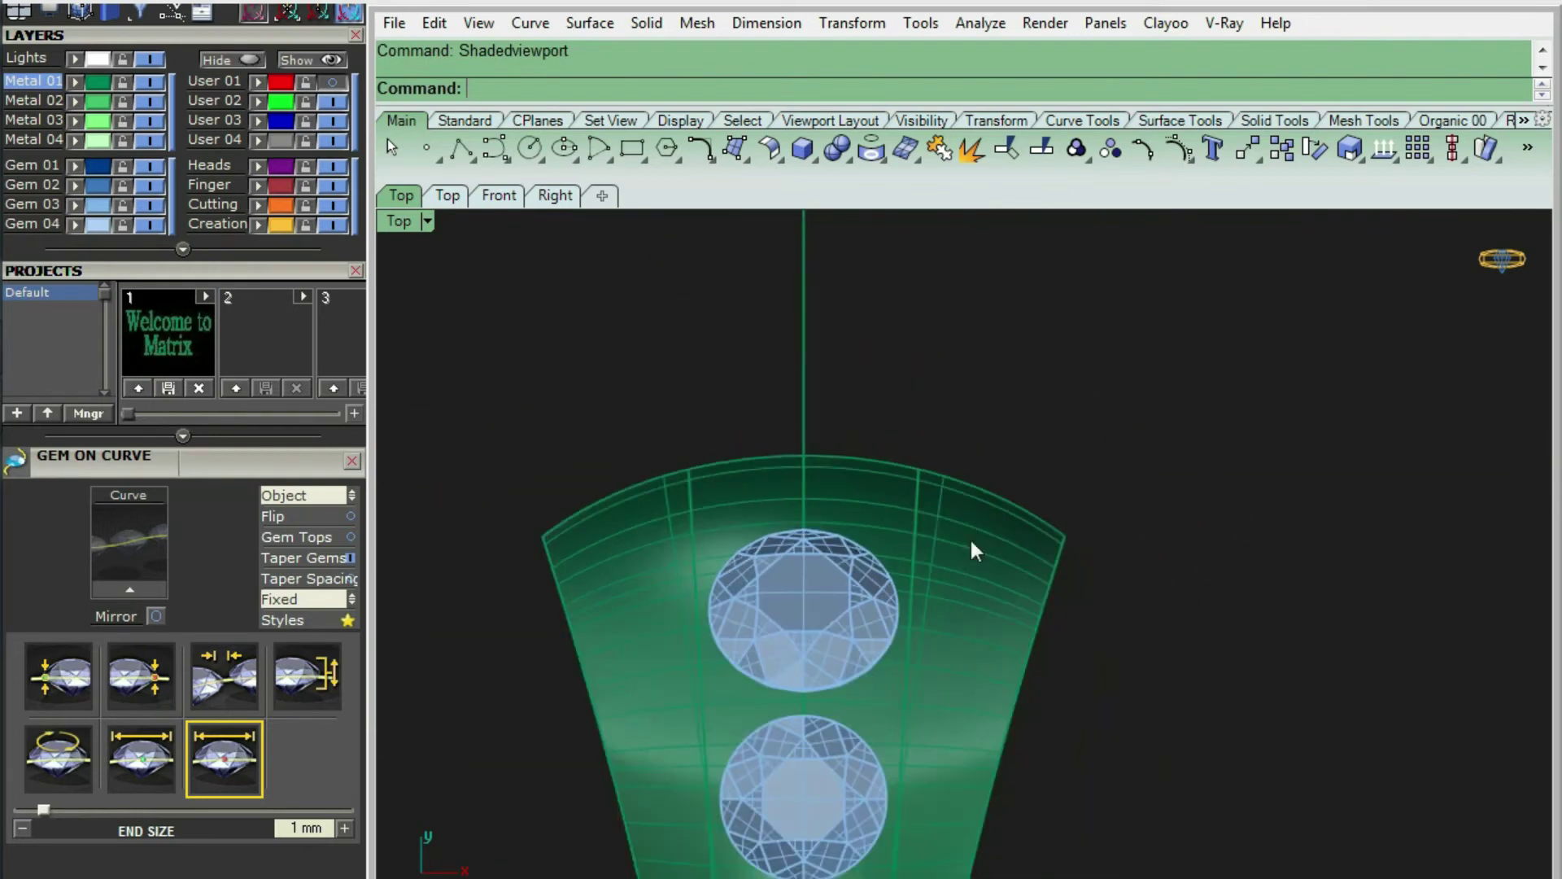
# Extract an isocurve across the bail beyond the largest gem and remove the side curve portions extending past it
pyautogui.moveTo(969, 535); pyautogui.dragTo(600, 469, button='right')
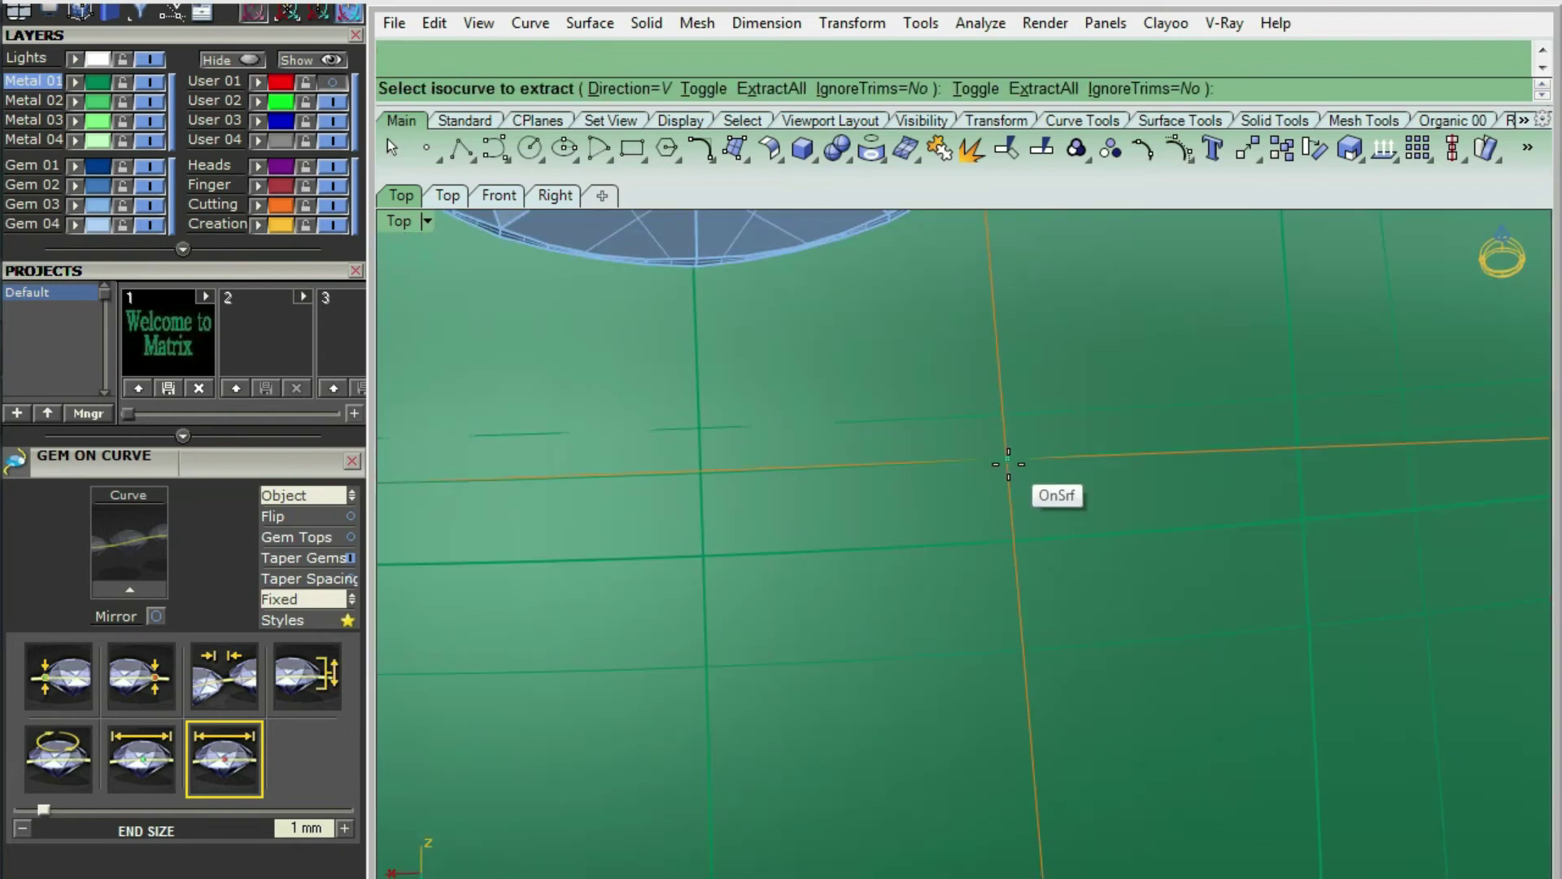
pyautogui.click(1004, 466)
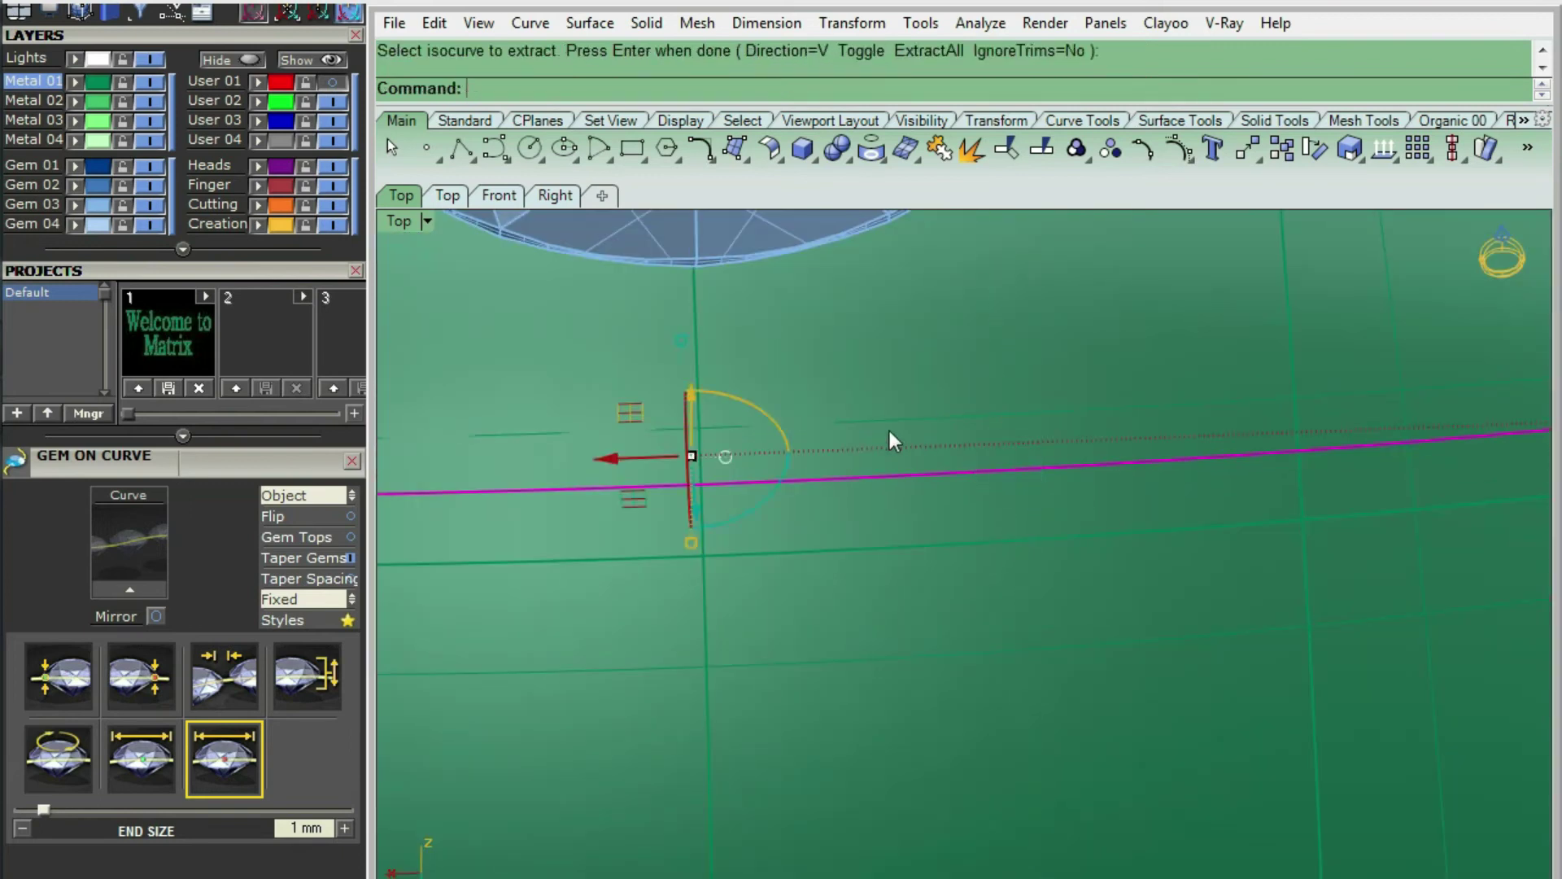
pyautogui.press('Return')
pyautogui.click(1037, 447)
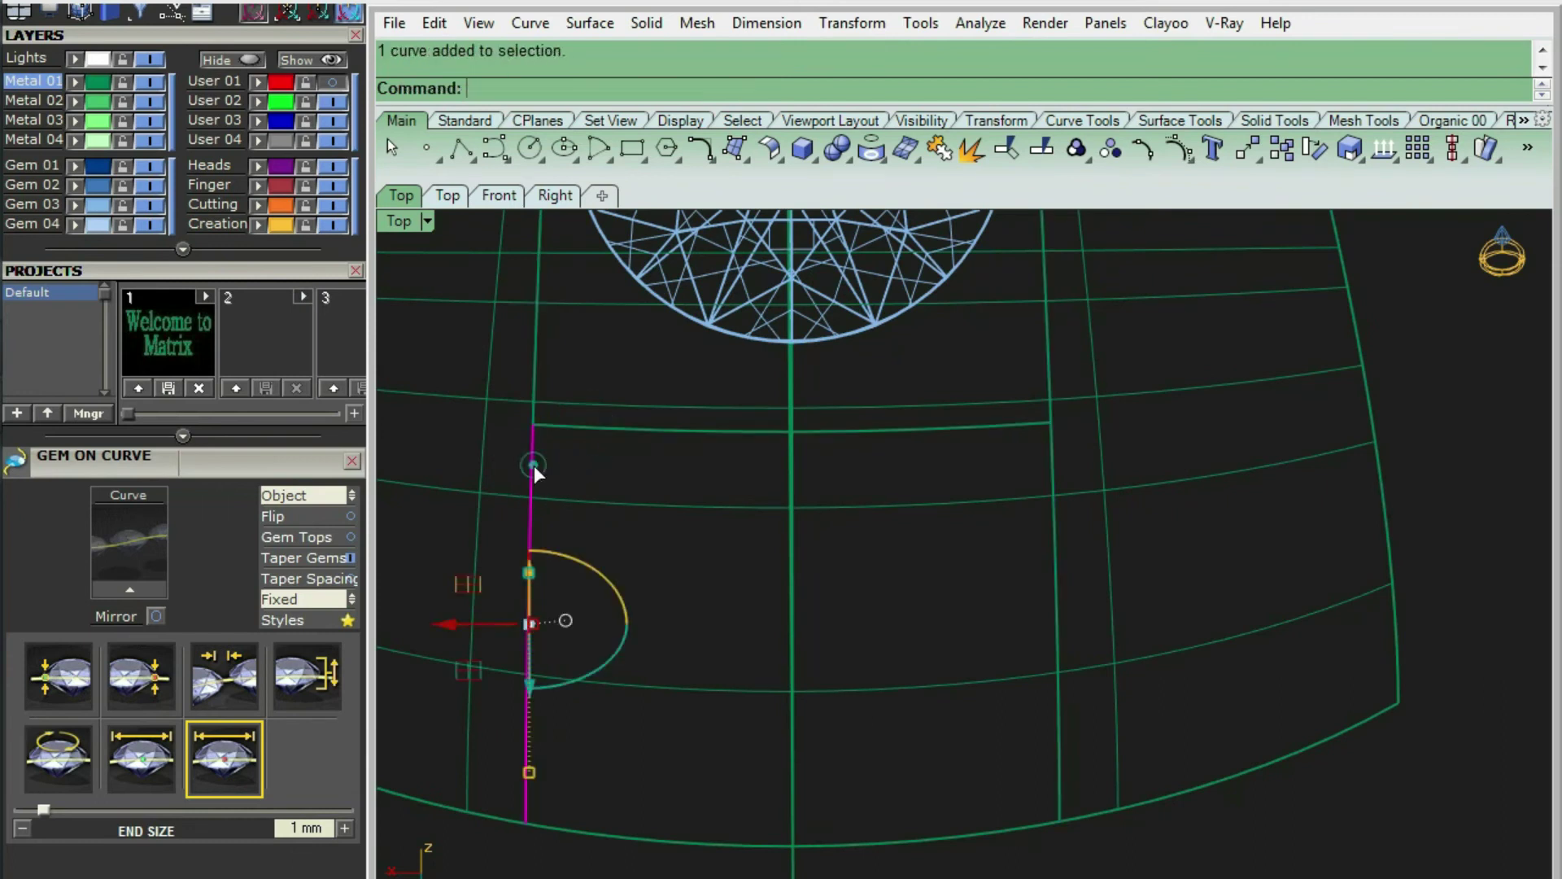
pyautogui.press('Delete')
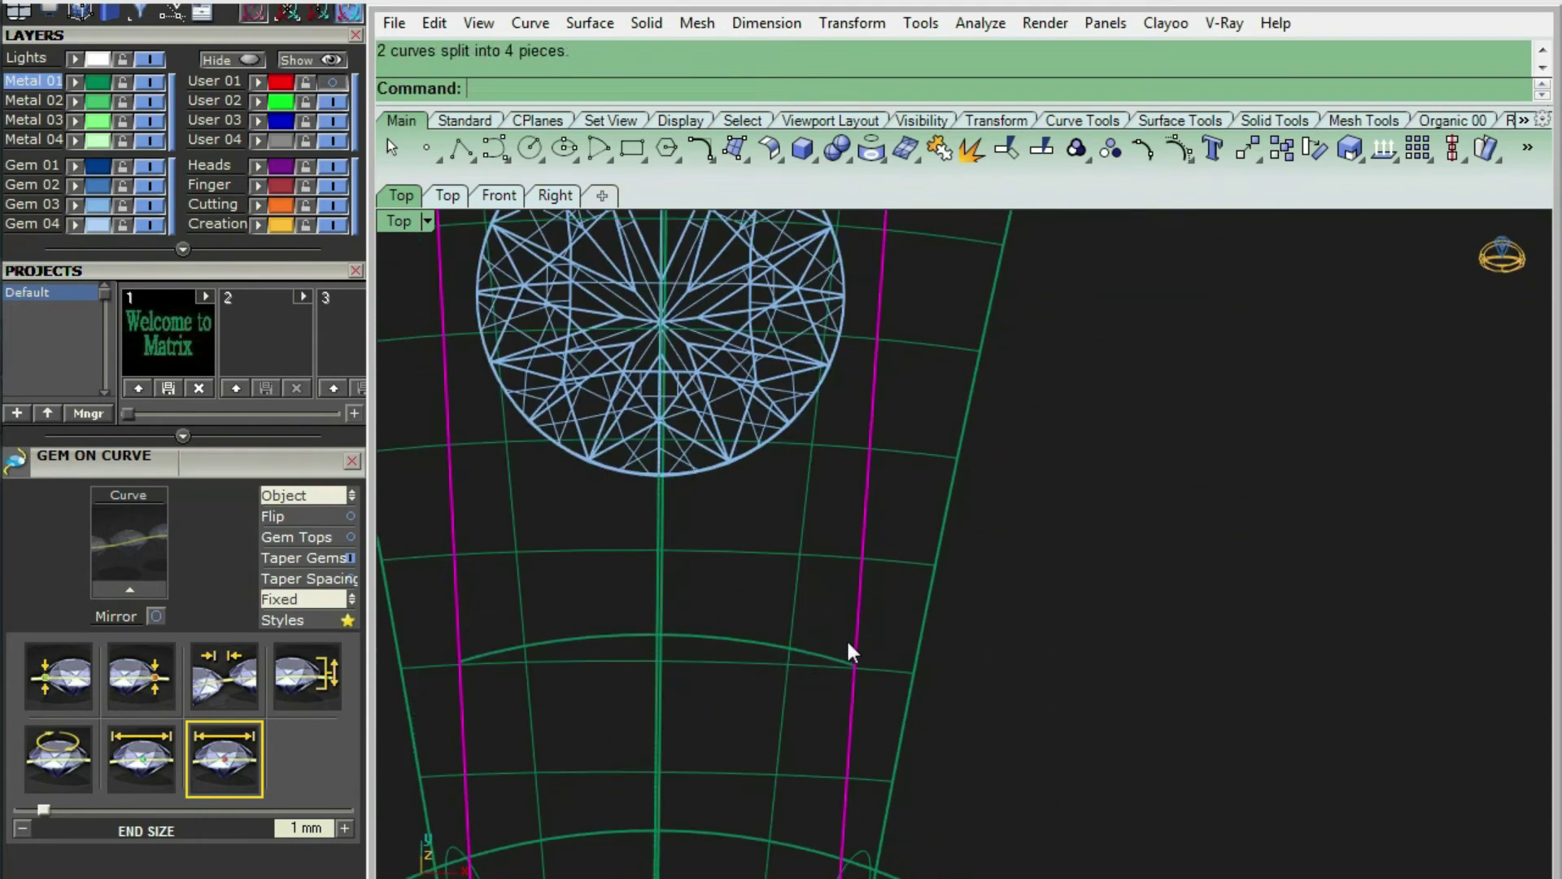
# Join the two side curves and the two cross curves into a closed frame around the gem row
pyautogui.scroll(6, 670, 634)
pyautogui.click(680, 524)
pyautogui.keyDown('shift'); pyautogui.click(598, 529); pyautogui.keyUp('shift')
pyautogui.keyDown('shift'); pyautogui.moveTo(598, 524); pyautogui.dragTo(667, 539, button='right'); pyautogui.keyUp('shift')
pyautogui.keyDown('shift'); pyautogui.click(488, 529); pyautogui.keyUp('shift')
pyautogui.scroll(-7, 619, 545)
pyautogui.moveTo(603, 583); pyautogui.dragTo(709, 391, button='right')
pyautogui.scroll(7, 706, 329)
pyautogui.keyDown('shift'); pyautogui.click(618, 344); pyautogui.keyUp('shift')
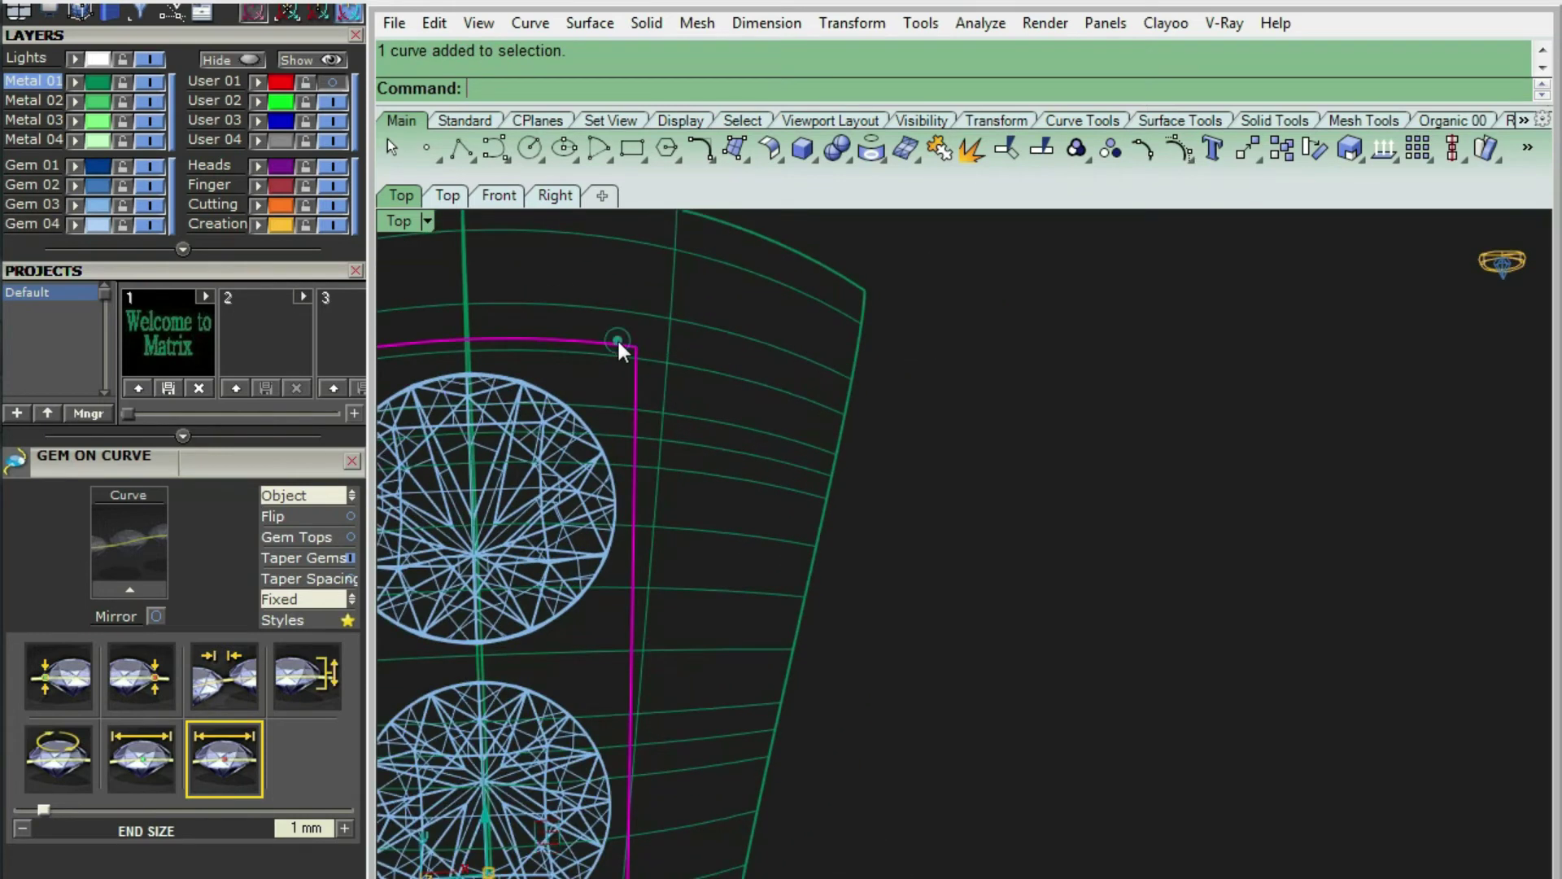
pyautogui.hotkey('ctrl', 'j')
# Split the bail's outer surface with the closed frame curve
pyautogui.click(712, 423)
pyautogui.hotkey('ctrl', 'shift', 's')
pyautogui.click(638, 370)
pyautogui.press('Return')
pyautogui.scroll(-7, 667, 362)
pyautogui.click(857, 416)
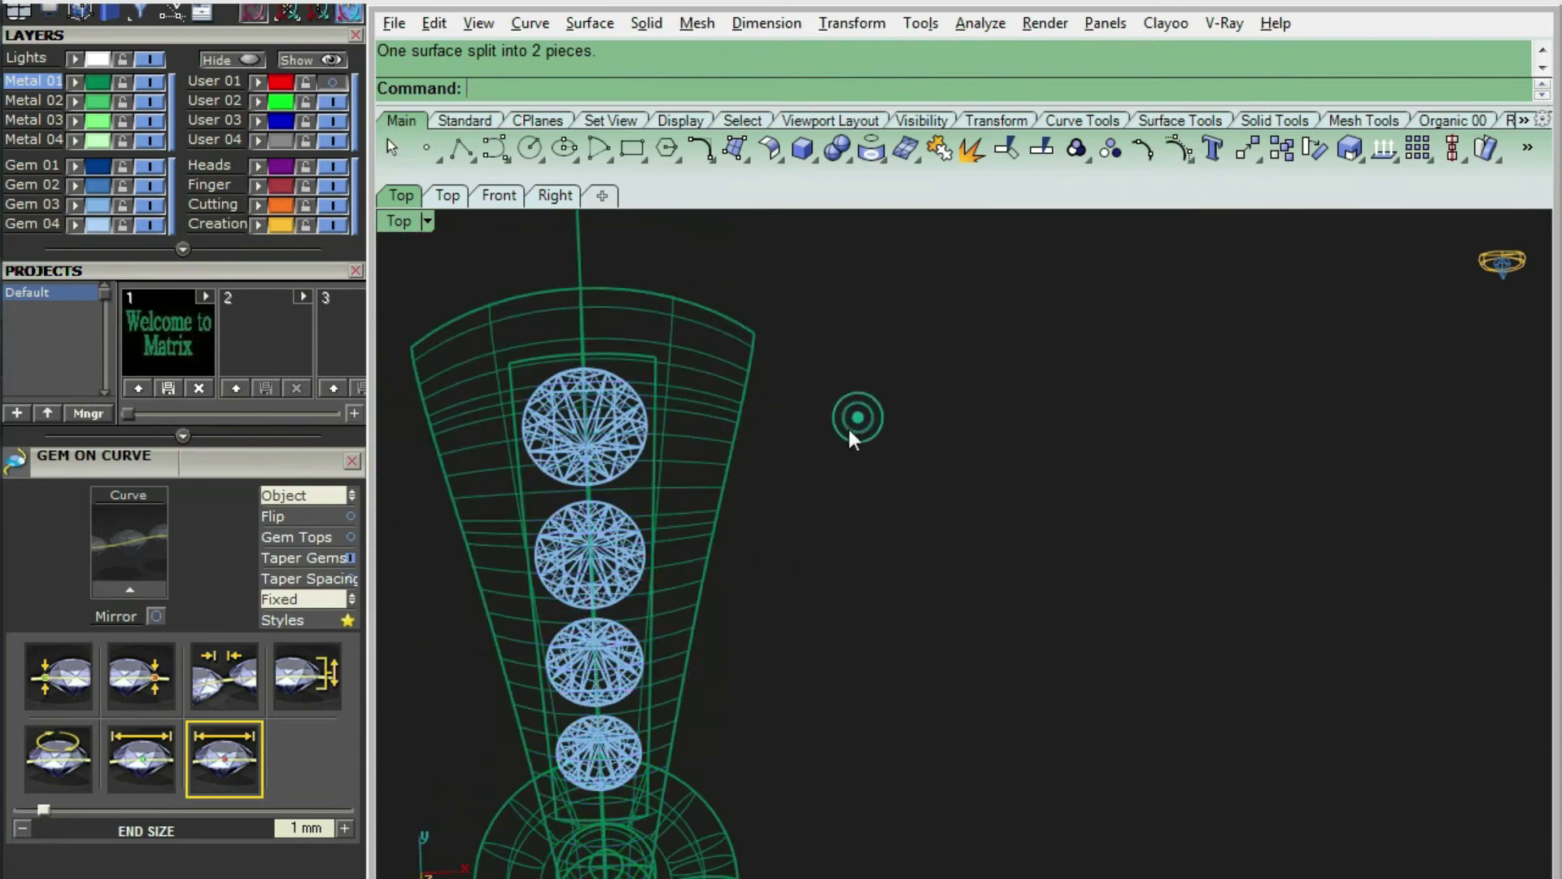
# Delete the surface surrounding the frame, keeping only the strip beneath the gems
pyautogui.hotkey('ctrl', 'alt', 's')
pyautogui.click(708, 377)
pyautogui.press('Delete')
# Delete the leftover frame curve around the gem strip while keeping the strip surface
pyautogui.press('End')
pyautogui.moveTo(577, 622); pyautogui.dragTo(862, 474, button='right')
pyautogui.moveTo(812, 449); pyautogui.dragTo(798, 390)
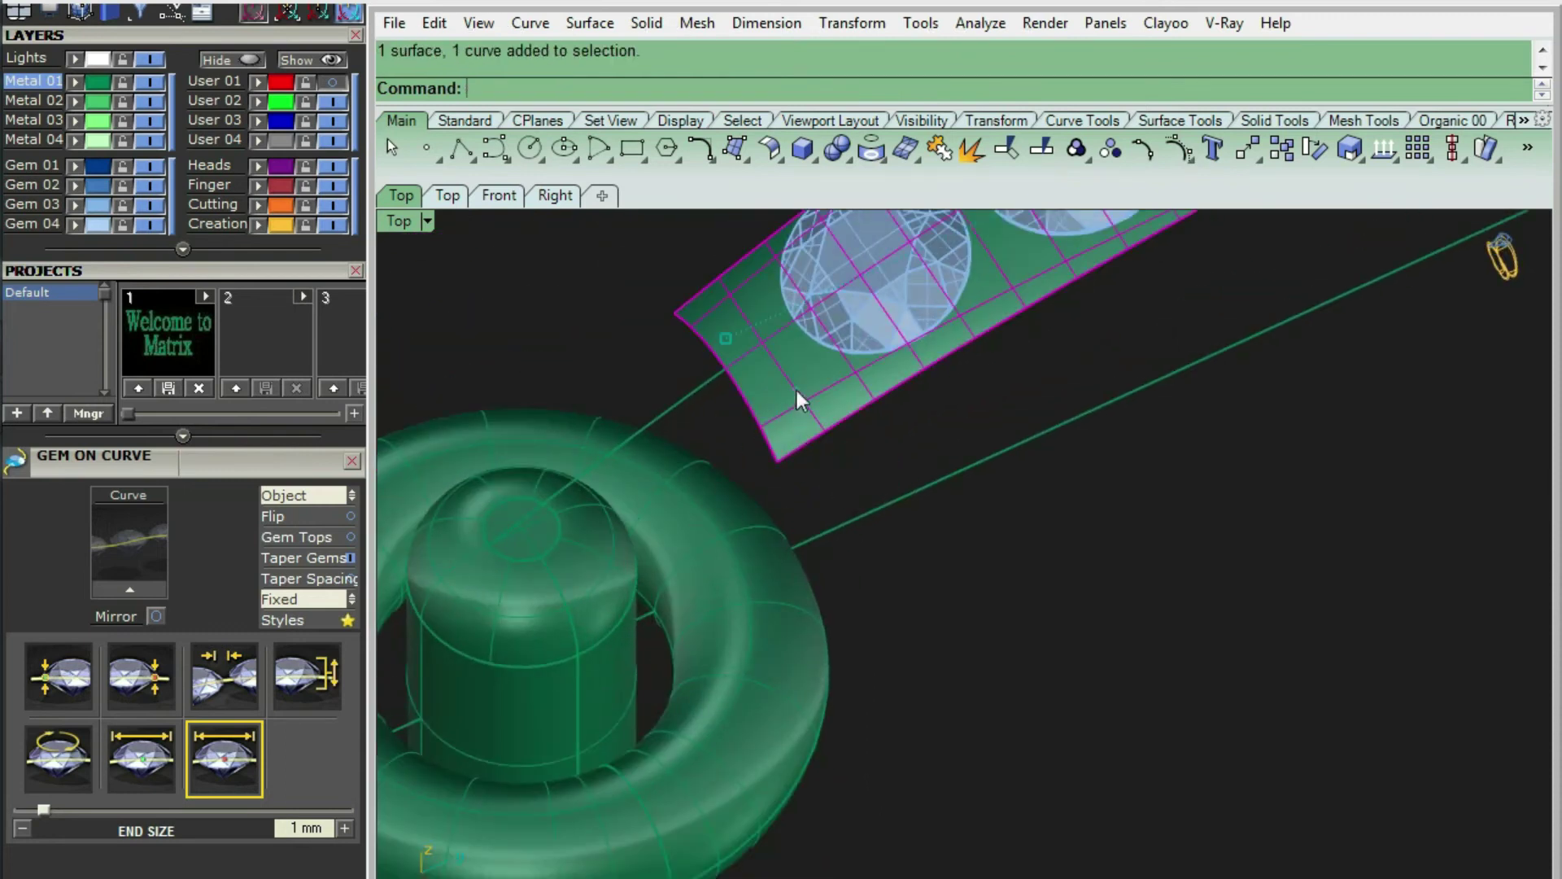
pyautogui.keyDown('ctrl'); pyautogui.click(797, 390); pyautogui.keyUp('ctrl')
pyautogui.scroll(-7, 795, 395)
pyautogui.moveTo(797, 398); pyautogui.dragTo(749, 563, button='right')
pyautogui.press('Delete')
# Offset the strip surface outward by 0.3 as an open surface
pyautogui.scroll(4, 1041, 513)
pyautogui.click(1049, 525)
pyautogui.write('OS')
pyautogui.press('Return')
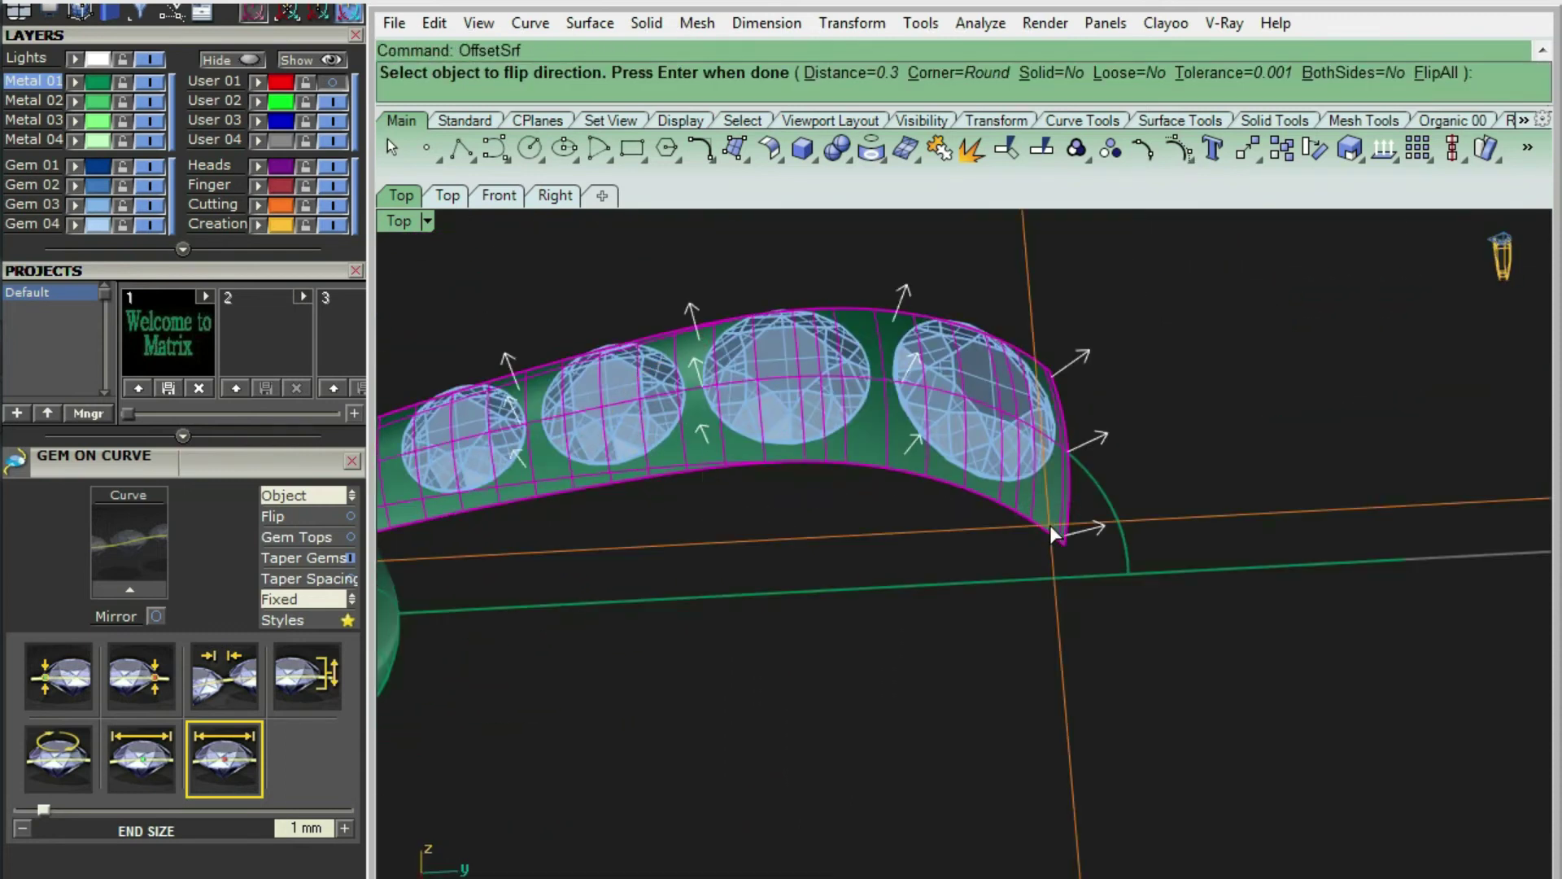
pyautogui.press('Return')
# Duplicate the border of the offset surface as a curve and delete that surface
pyautogui.scroll(3, 1049, 525)
pyautogui.write('DB')
pyautogui.press('Return')
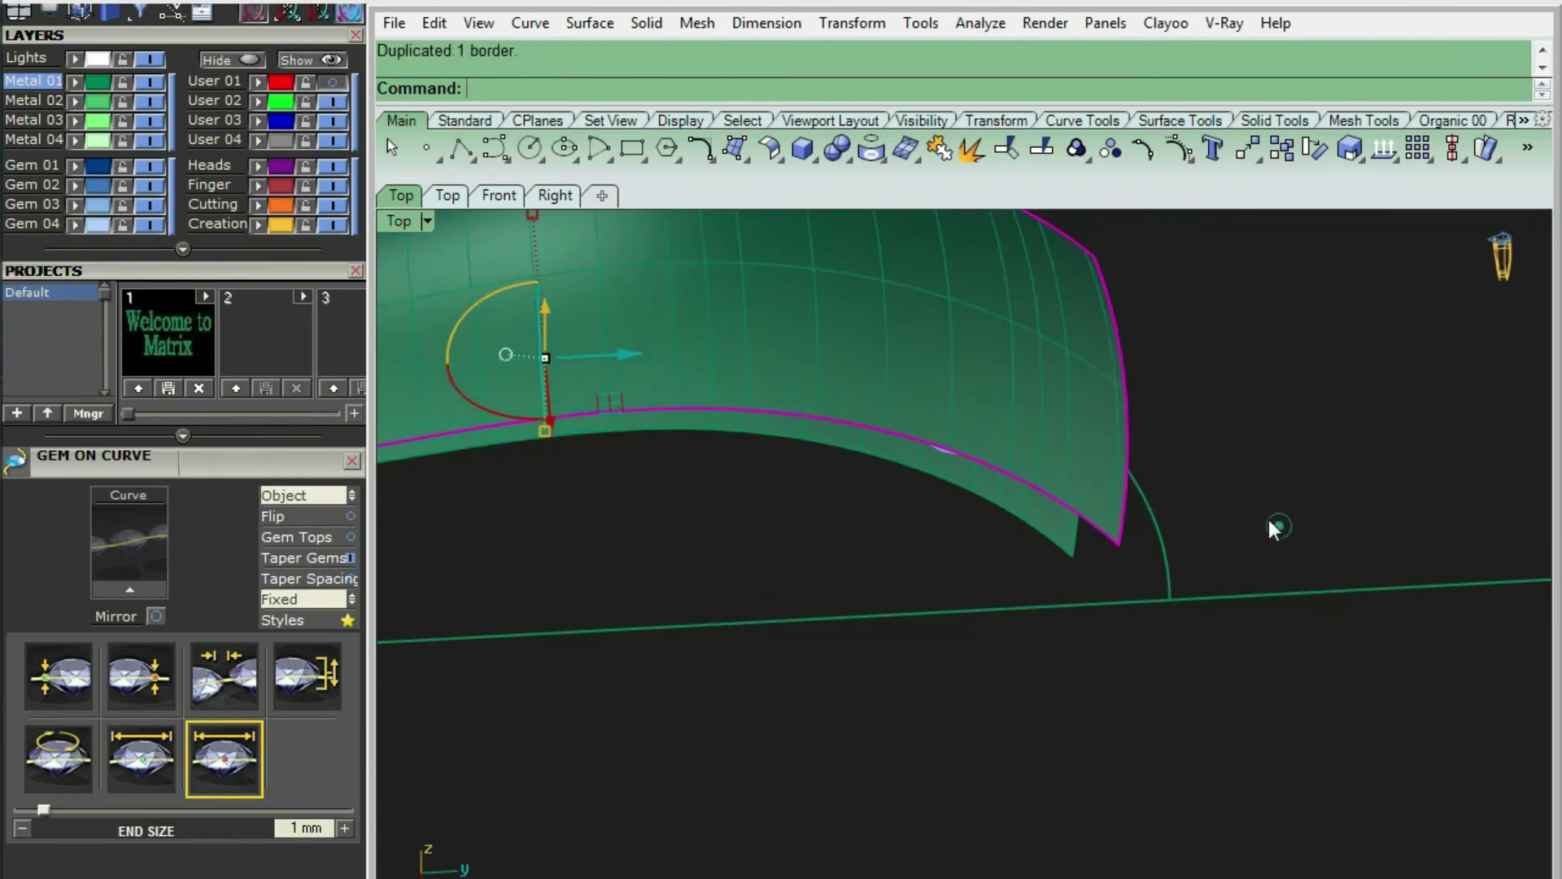
pyautogui.click(1082, 473)
pyautogui.press('Delete')
# Bring back the hidden bail body around the gem strip
pyautogui.scroll(-3, 755, 393)
pyautogui.moveTo(755, 393); pyautogui.dragTo(925, 480, button='right')
pyautogui.hotkey('ctrl', 'shift', 'h')
pyautogui.click(925, 480)
pyautogui.press('Return')
# Split the bail's outer surface with the duplicated border curve and delete the piece inside it
pyautogui.scroll(5, 916, 541)
pyautogui.click(905, 539)
pyautogui.hotkey('ctrl', 'shift', 's')
pyautogui.click(902, 539)
pyautogui.scroll(-8, 895, 537)
pyautogui.press('Return')
pyautogui.scroll(5, 797, 537)
pyautogui.click(933, 525)
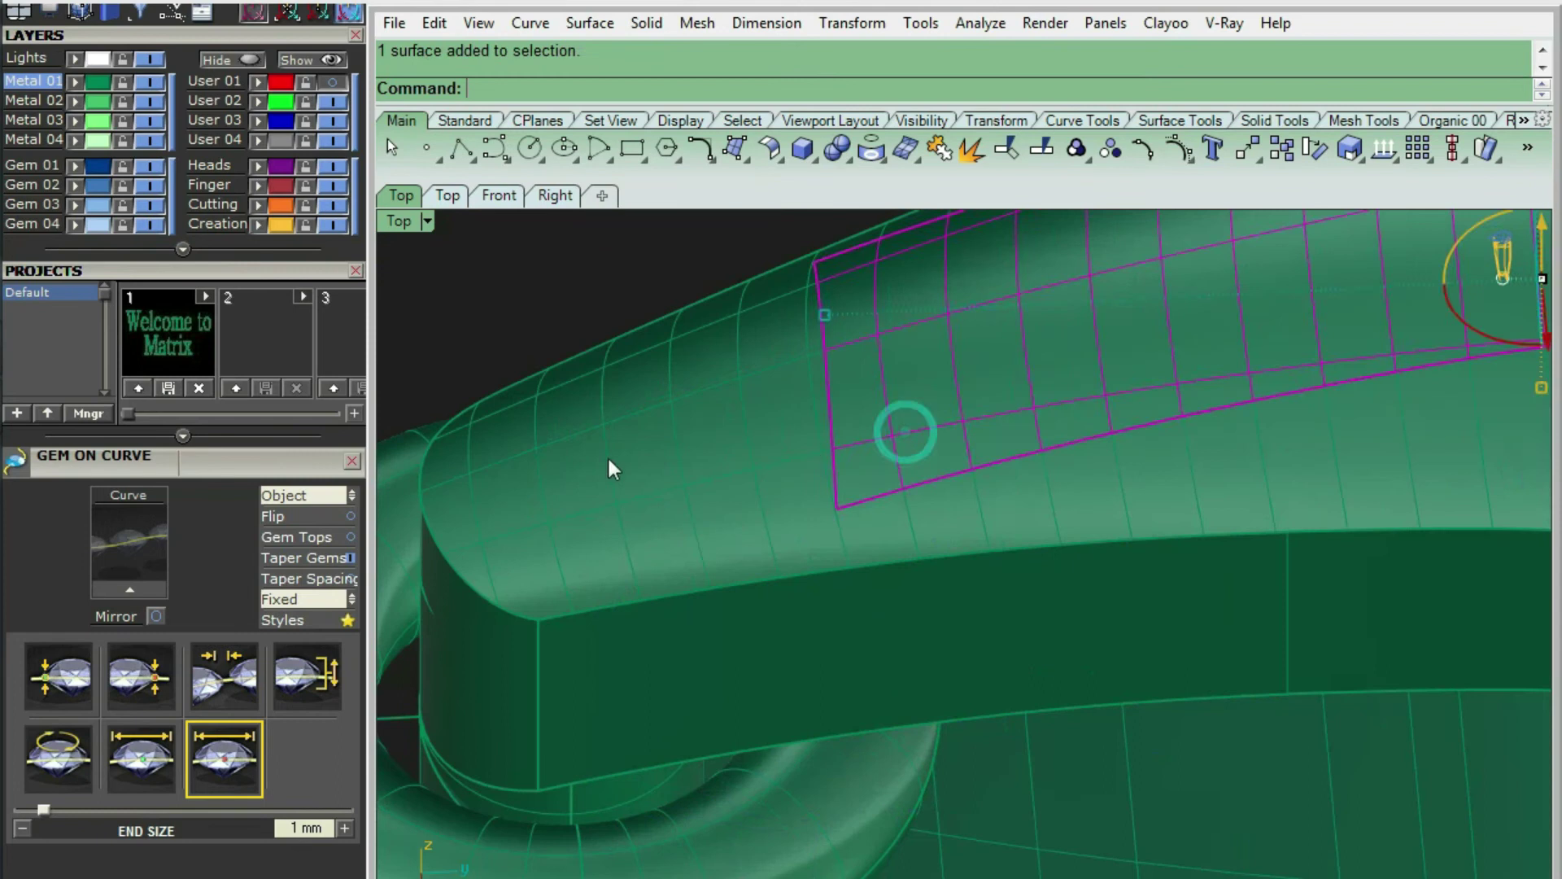
pyautogui.press('Delete')
# Connect the corners of the upper and lower strip borders with a line and sweep it along both borders to form the channel walls
pyautogui.scroll(-5, 707, 527)
pyautogui.moveTo(707, 526); pyautogui.dragTo(1126, 464, button='right')
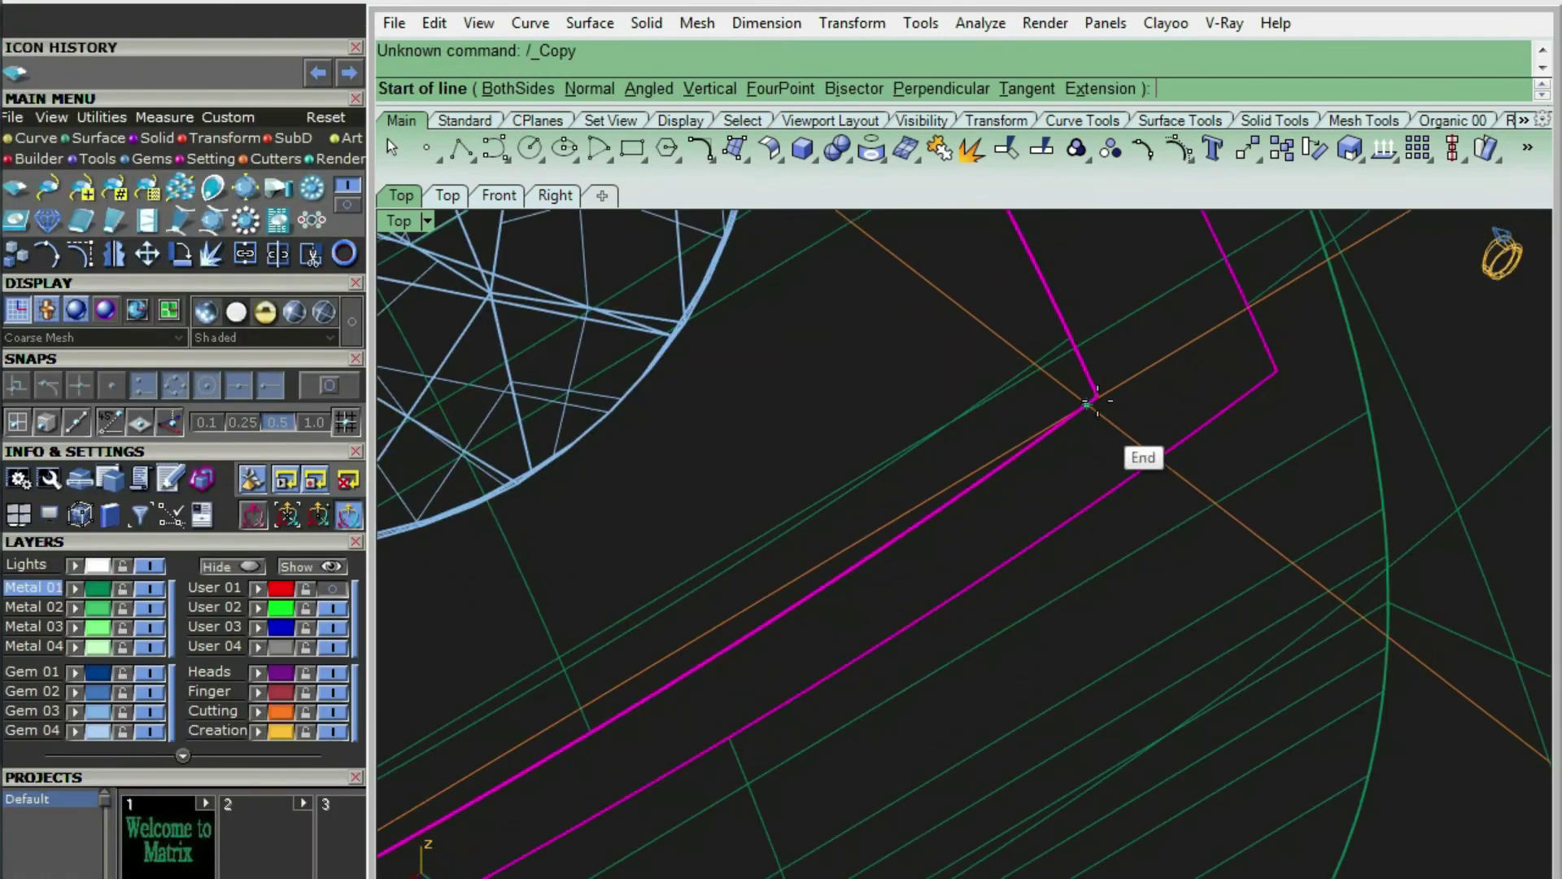
pyautogui.click(1097, 400)
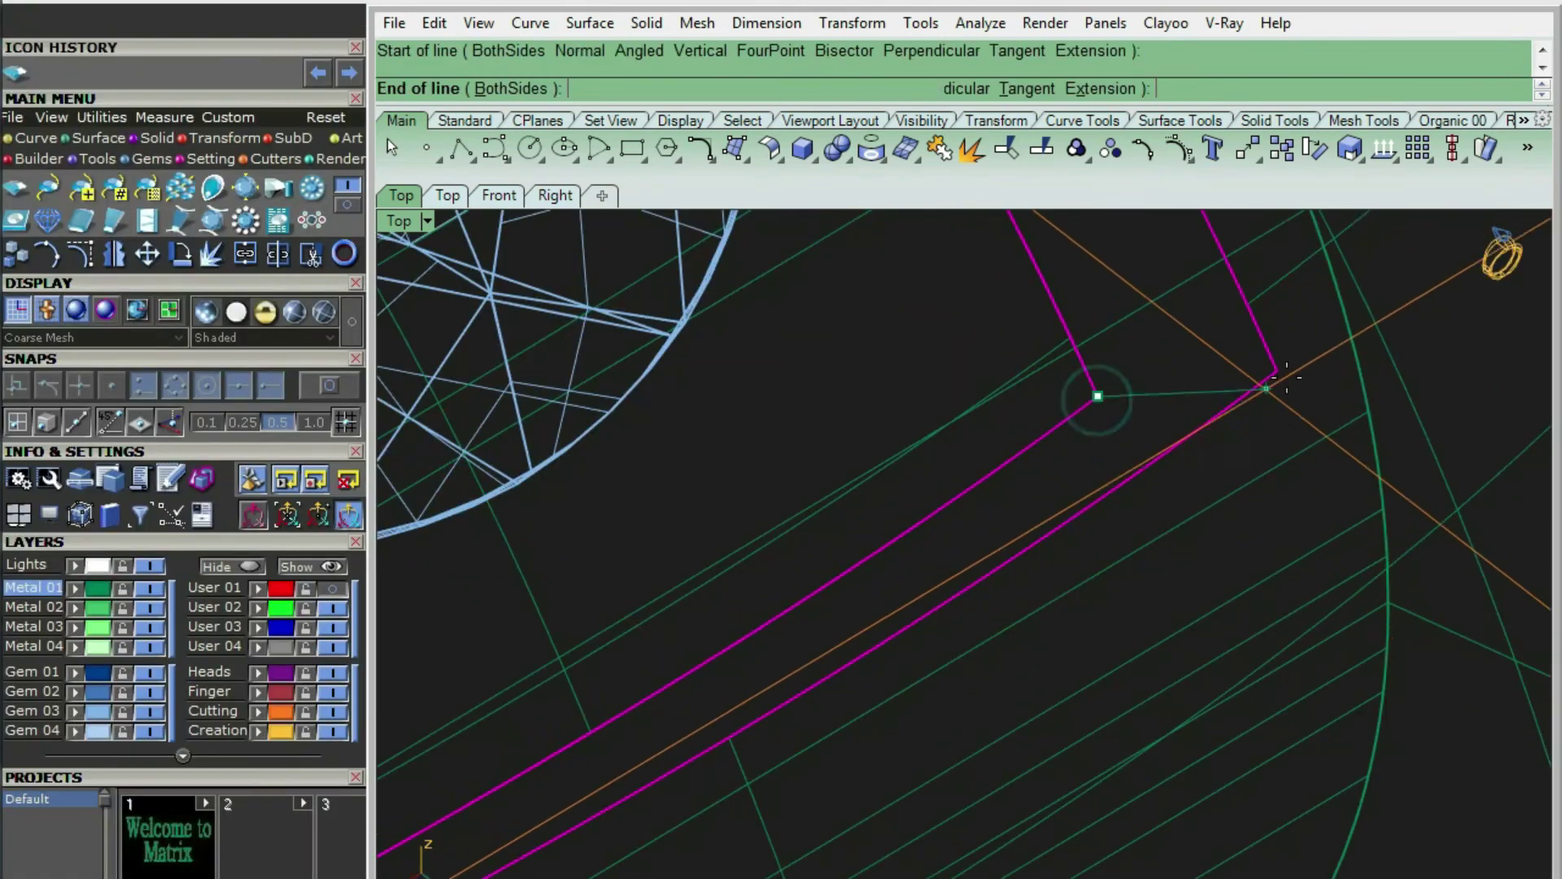
pyautogui.click(1285, 364)
pyautogui.scroll(4, 1193, 381)
pyautogui.keyDown('shift'); pyautogui.click(1193, 380); pyautogui.keyUp('shift')
pyautogui.scroll(-7, 1017, 379)
pyautogui.write('Sweep2')
pyautogui.press('Return')
pyautogui.press('Return')
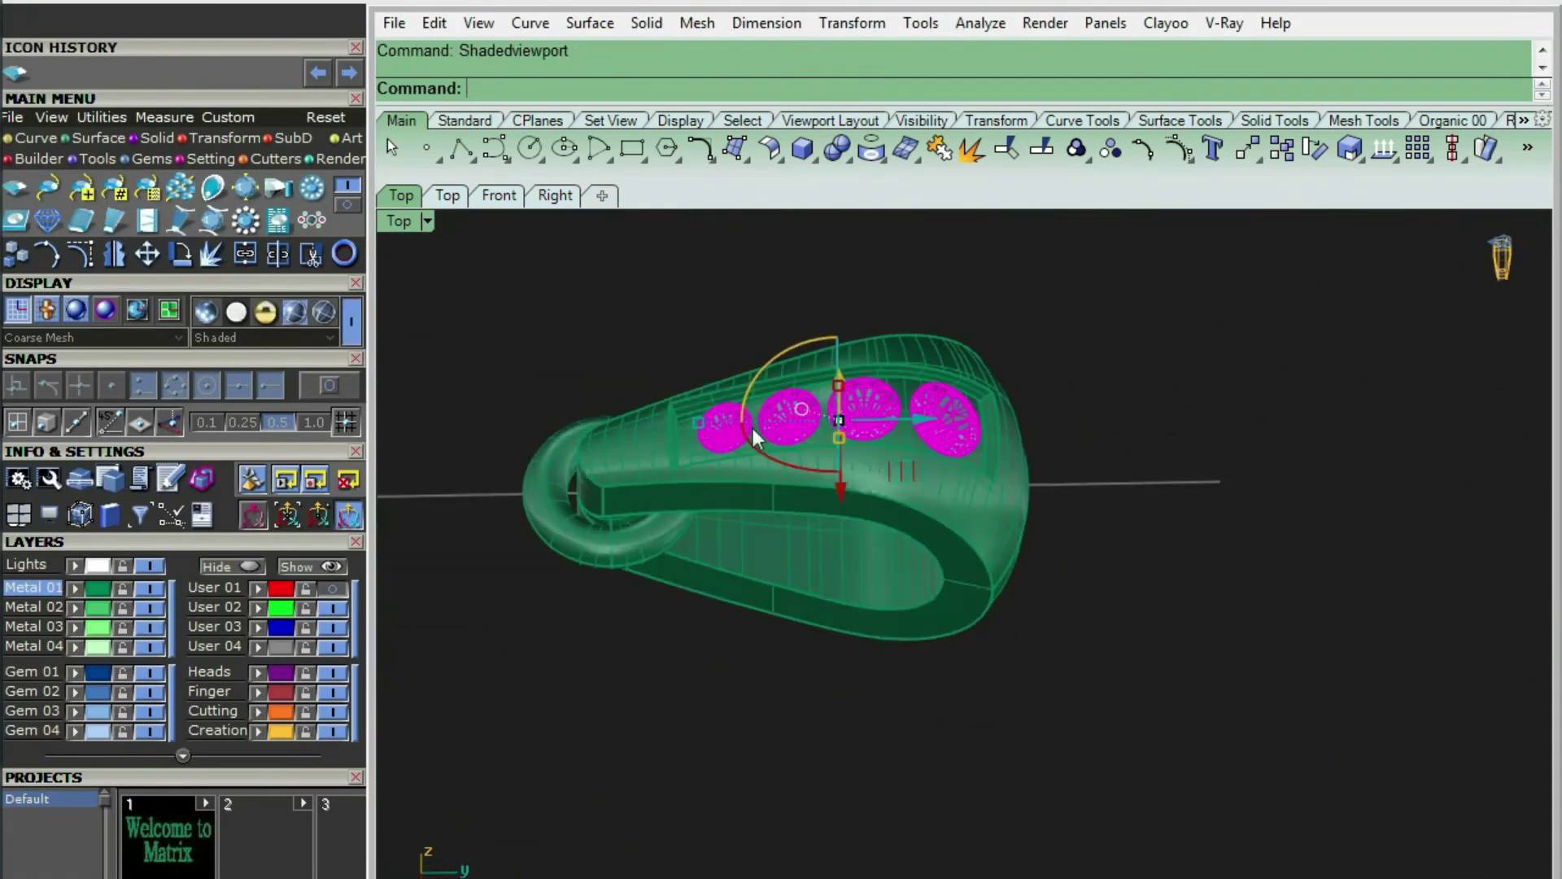
# Add pairs of shared prongs to the bail's gem row and adjust the end prongs beside the largest gem
pyautogui.press('F6')
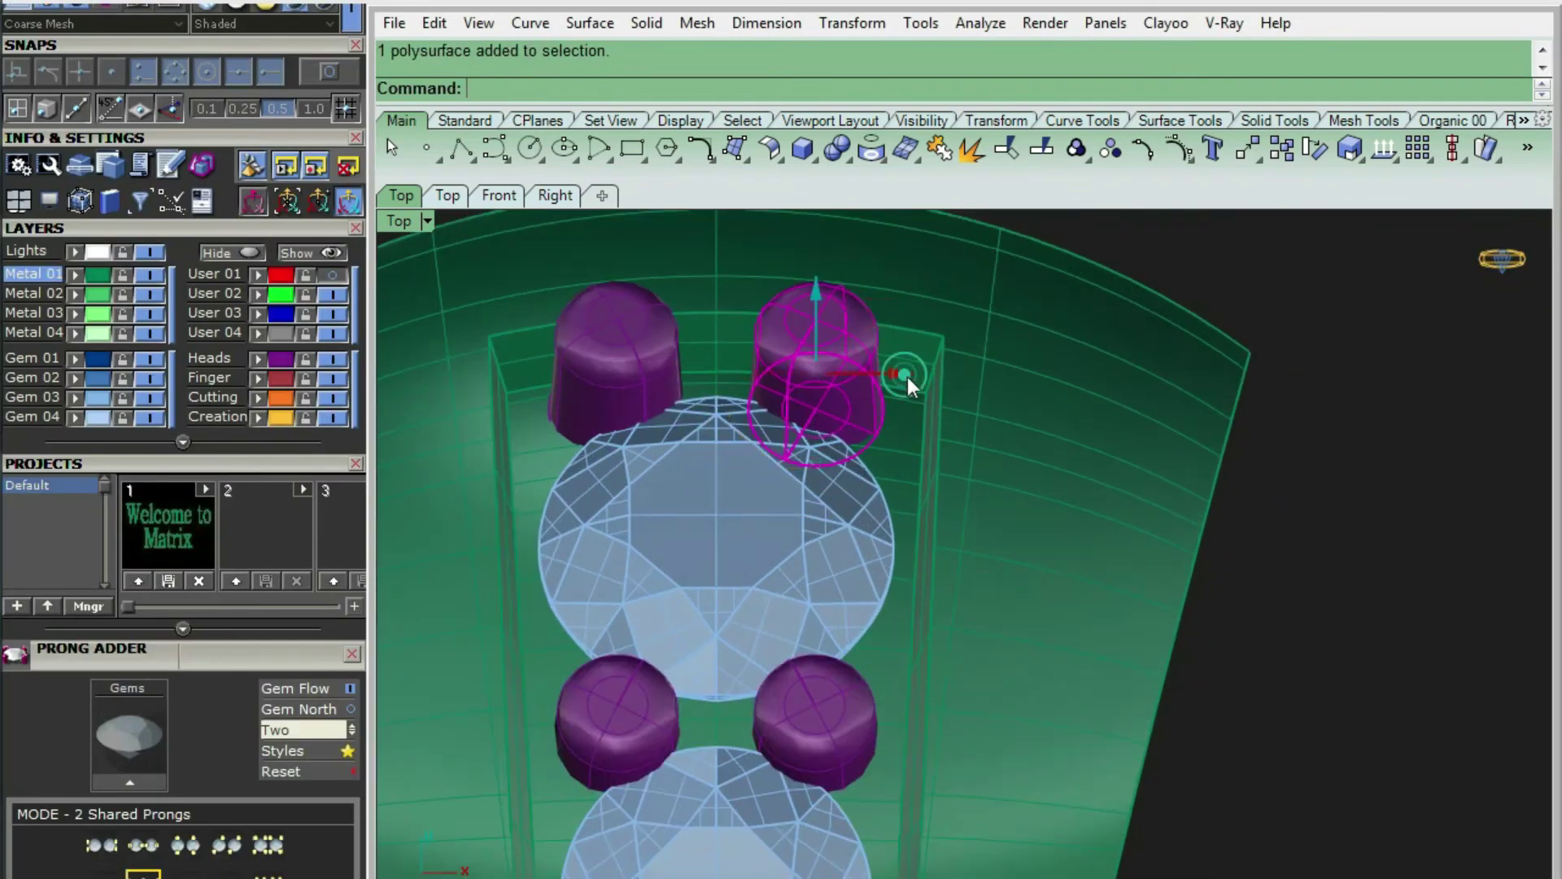
pyautogui.click(930, 382)
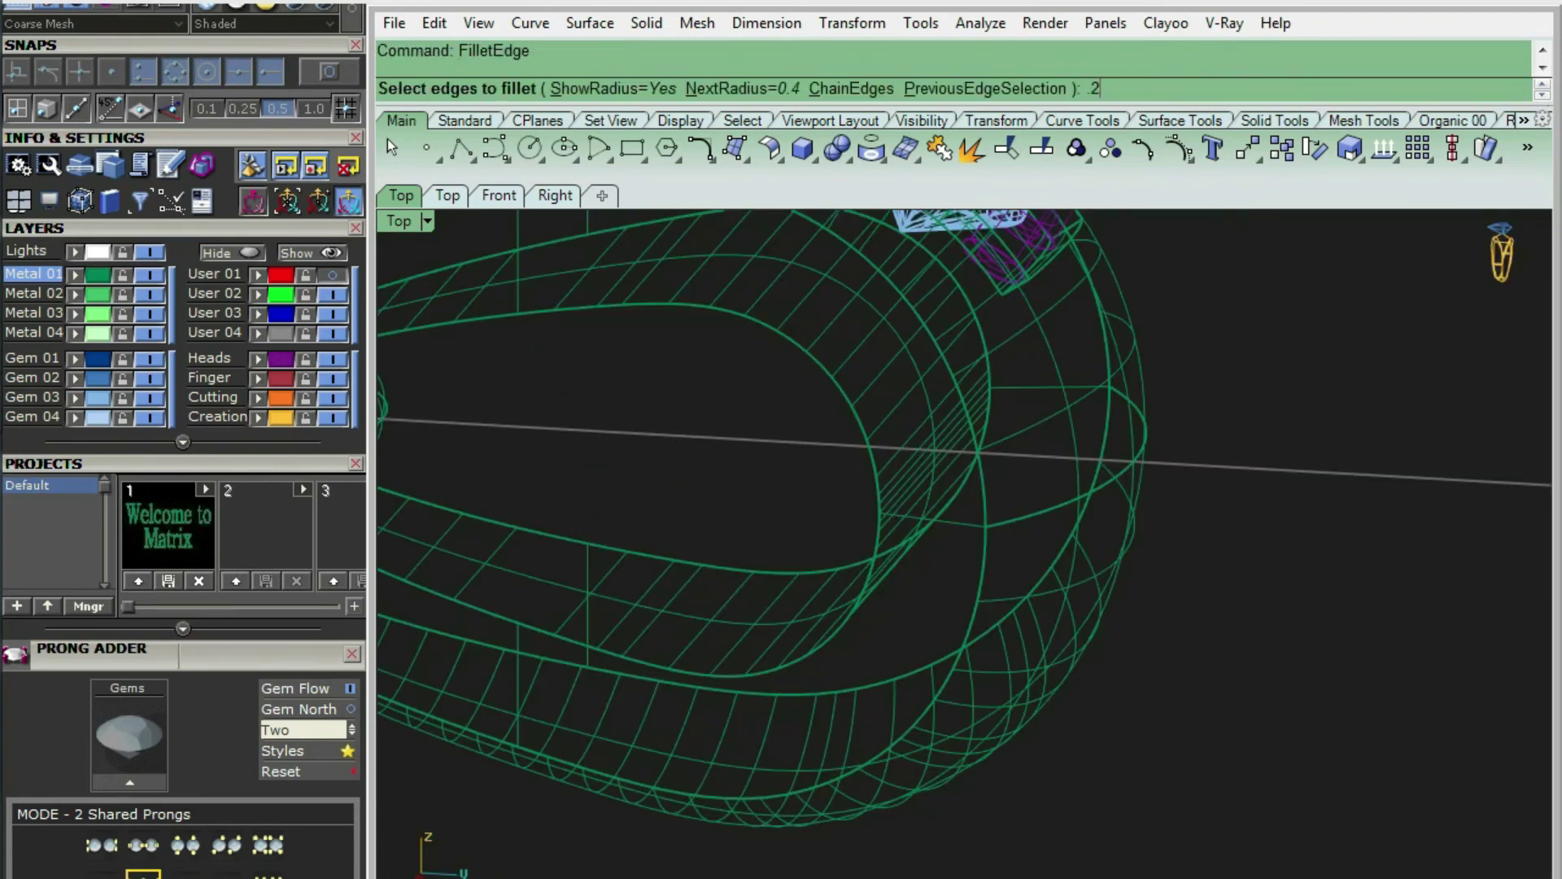
# Fillet the inner edges of the bail's teardrop opening with a radius of 0.2
pyautogui.press('Return')
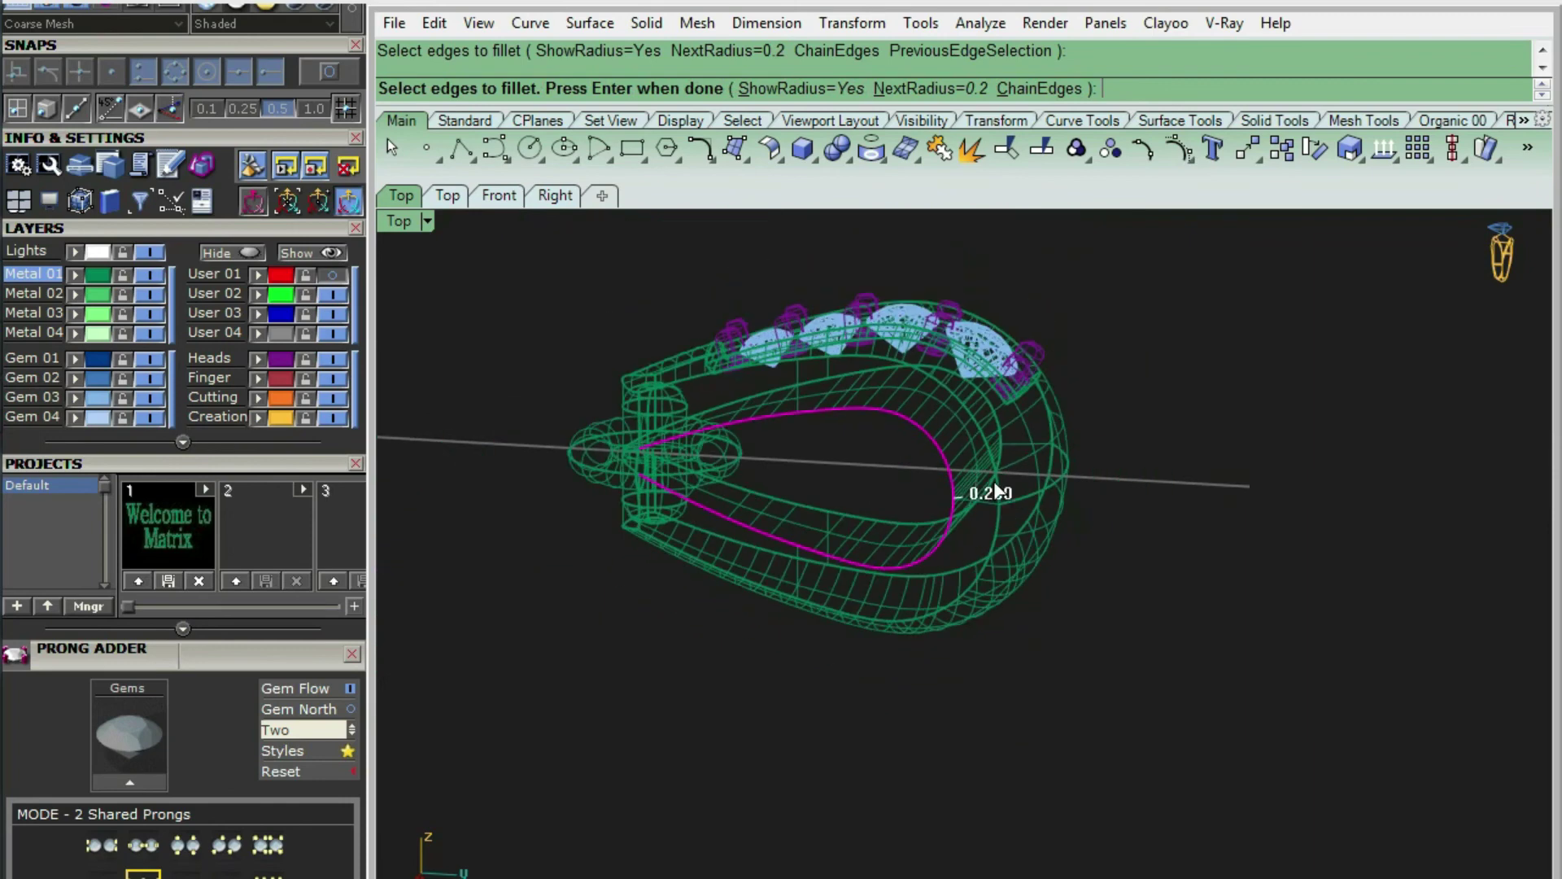
pyautogui.scroll(5, 649, 464)
pyautogui.moveTo(616, 491)
pyautogui.mouseDown(button='right')
pyautogui.moveTo(847, 495)
pyautogui.moveTo(823, 593)
pyautogui.moveTo(907, 627)
pyautogui.moveTo(813, 643)
pyautogui.mouseUp(button='right')
pyautogui.scroll(-5, 822, 593)
pyautogui.scroll(5, 739, 655)
pyautogui.click(738, 655)
pyautogui.scroll(-5, 894, 594)
pyautogui.scroll(6, 976, 531)
pyautogui.click(931, 529)
pyautogui.scroll(-5, 930, 529)
pyautogui.moveTo(931, 530)
pyautogui.mouseDown(button='right')
pyautogui.moveTo(837, 554)
pyautogui.moveTo(902, 569)
pyautogui.moveTo(735, 593)
pyautogui.moveTo(1035, 673)
pyautogui.moveTo(1040, 612)
pyautogui.moveTo(968, 592)
pyautogui.mouseUp(button='right')
pyautogui.press('Return')
pyautogui.hotkey('ctrl', 'alt', 's')
pyautogui.scroll(-7, 903, 578)
pyautogui.scroll(4, 735, 593)
pyautogui.click(1036, 673)
pyautogui.scroll(-8, 1035, 672)
pyautogui.scroll(7, 746, 569)
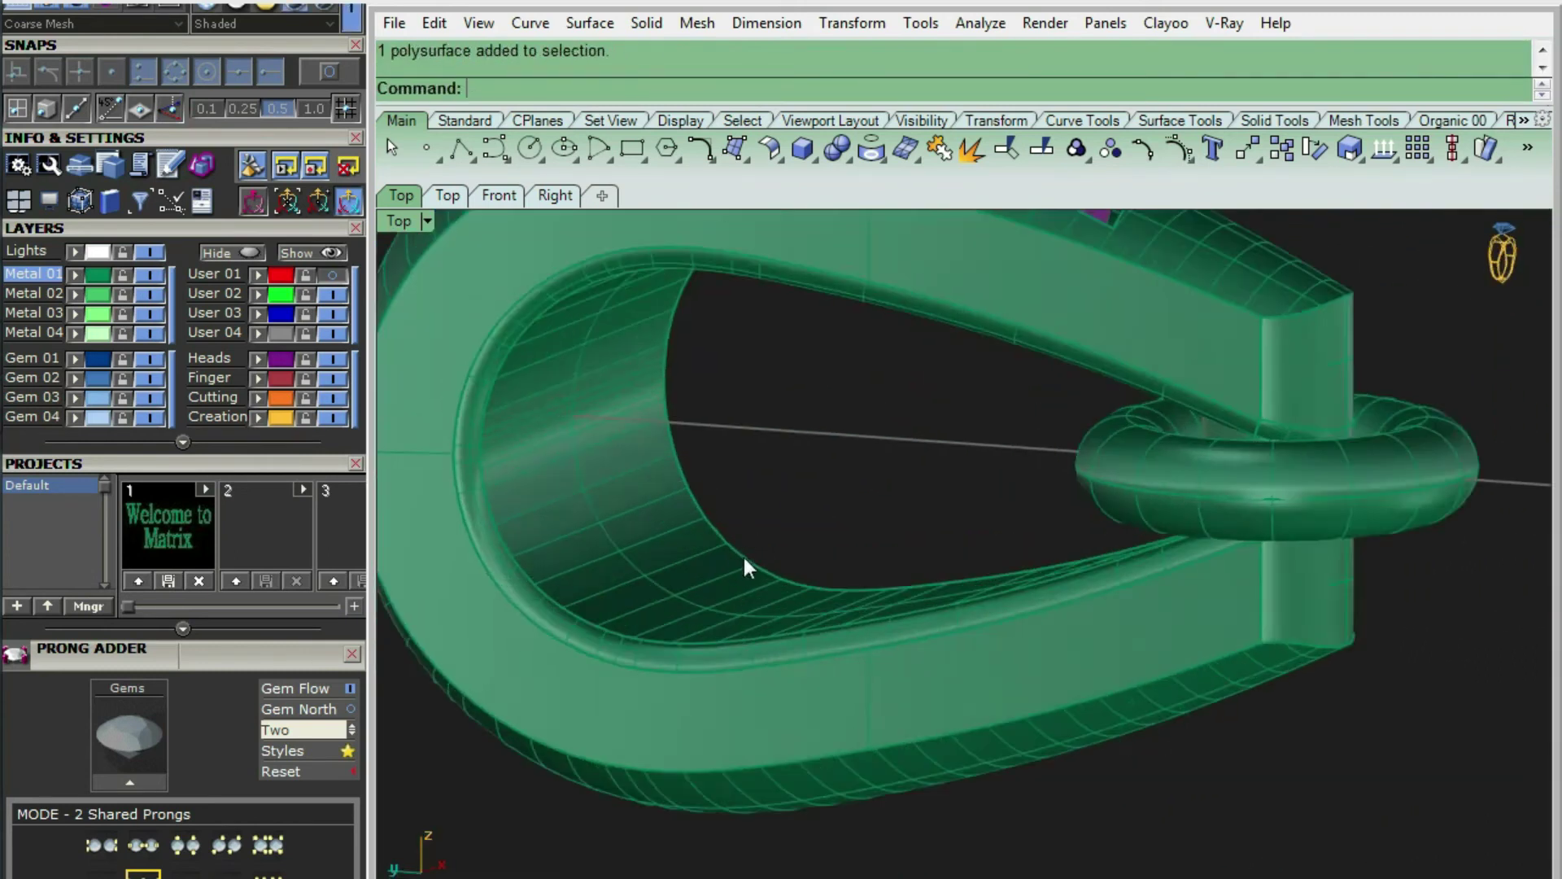
pyautogui.scroll(-7, 746, 568)
# Create gem cutters for the four bail gems with a lower depth of -240%
pyautogui.moveTo(746, 569); pyautogui.dragTo(773, 447, button='right')
pyautogui.hotkey('ctrl', 'alt', 'w')
pyautogui.scroll(5, 944, 354)
pyautogui.click(906, 370)
pyautogui.click(908, 370)
pyautogui.hotkey('ctrl', 'alt', 's')
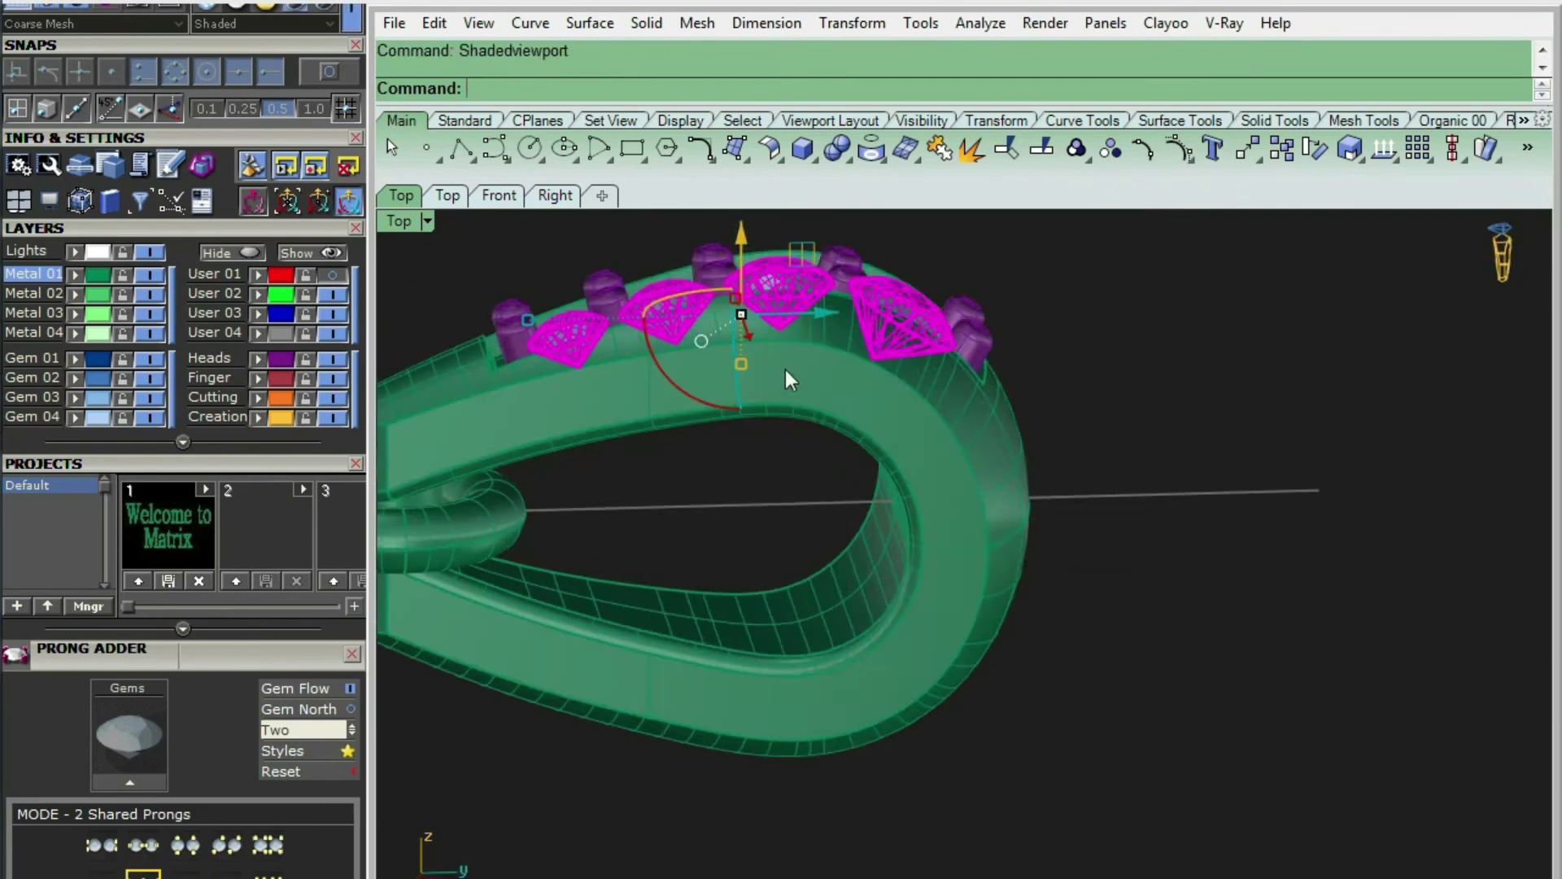
pyautogui.press('F6')
pyautogui.click(862, 539)
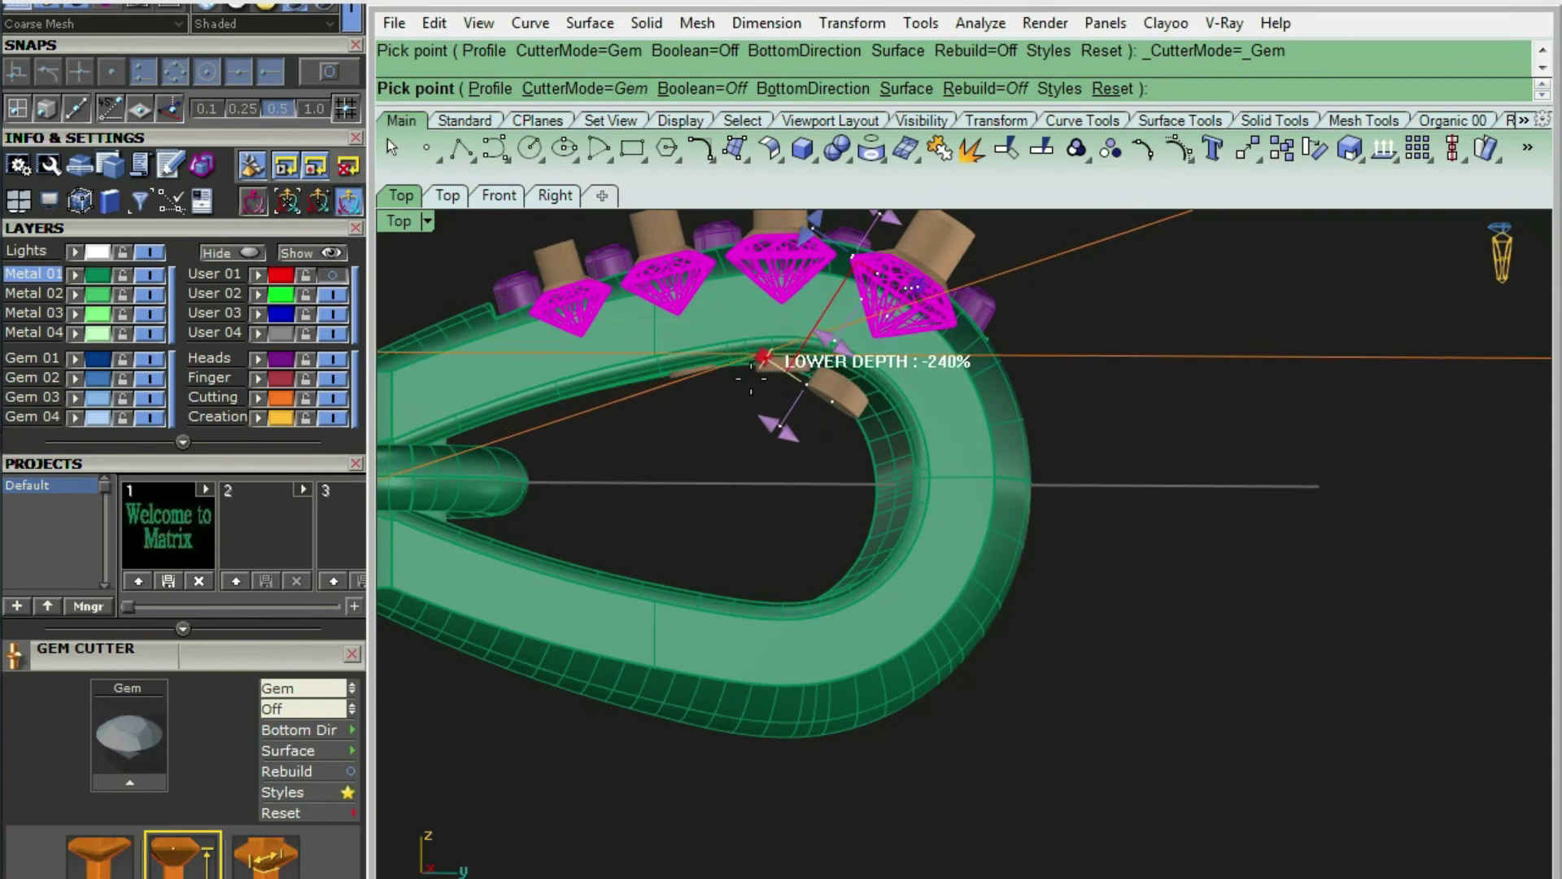
pyautogui.moveTo(751, 379); pyautogui.dragTo(746, 383)
pyautogui.press('Return')
# Adjust the lower ends of the bail's gem cutters one by one in the side view with MoveFace
pyautogui.hotkey('ctrl', 'F3')
pyautogui.hotkey('ctrl', 'alt', 'w')
pyautogui.write('F')
pyautogui.press('BackSpace')
pyautogui.write('MF')
pyautogui.press('Return')
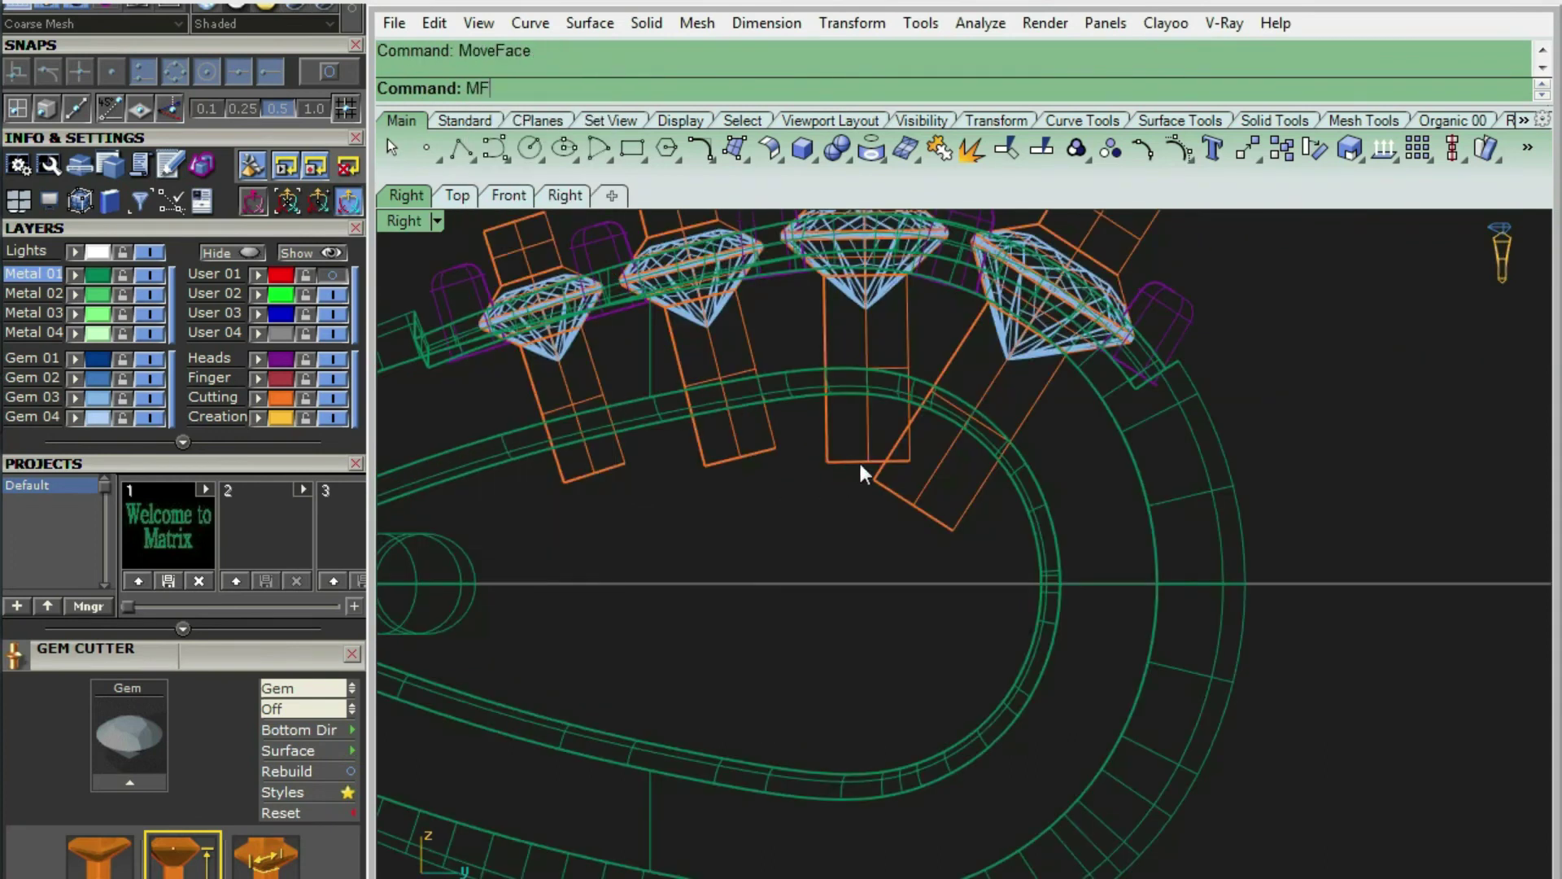
pyautogui.press('Return')
pyautogui.scroll(3, 831, 435)
pyautogui.click(895, 469)
pyautogui.press('Return')
pyautogui.click(792, 556)
pyautogui.click(740, 554)
pyautogui.scroll(-4, 844, 530)
pyautogui.press('Return')
pyautogui.scroll(4, 931, 401)
pyautogui.moveTo(732, 553); pyautogui.dragTo(923, 401)
pyautogui.press('Return')
pyautogui.click(944, 491)
pyautogui.click(997, 516)
pyautogui.scroll(-4, 880, 412)
pyautogui.scroll(5, 732, 414)
pyautogui.press('Return')
pyautogui.moveTo(645, 443); pyautogui.dragTo(864, 332)
pyautogui.press('Return')
pyautogui.click(865, 494)
pyautogui.click(822, 502)
pyautogui.scroll(-5, 700, 431)
# Subtract the gem cutters from the bail with a Boolean difference and delete the leftover piece
pyautogui.hotkey('ctrl', 'alt', 's')
pyautogui.click(989, 455)
pyautogui.write('bd')
pyautogui.press('Return')
pyautogui.click(893, 446)
pyautogui.press('Return')
pyautogui.click(715, 408)
pyautogui.press('Delete')
pyautogui.scroll(-5, 742, 496)
pyautogui.hotkey('ctrl', 'alt', 'w')
pyautogui.scroll(7, 876, 366)
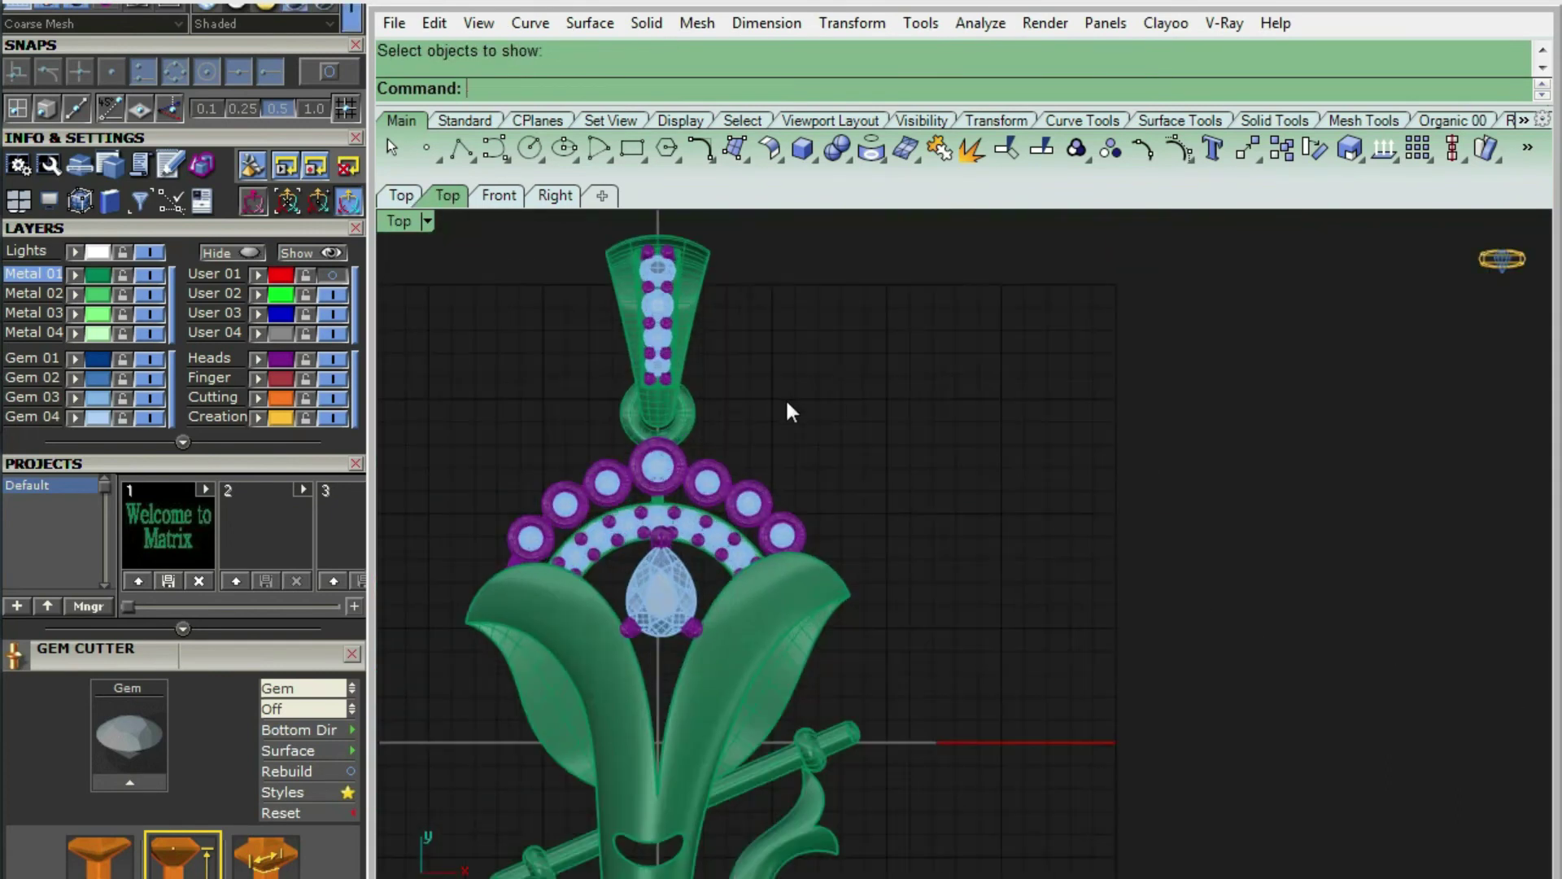
# Examine the complete pendant with its bail in rendered and shaded display from several angles
pyautogui.press('Return')
pyautogui.hotkey('ctrl', 'alt', 'r')
pyautogui.scroll(6, 750, 392)
pyautogui.moveTo(750, 391)
pyautogui.mouseDown(button='right')
pyautogui.moveTo(550, 349)
pyautogui.moveTo(936, 464)
pyautogui.moveTo(770, 412)
pyautogui.moveTo(1261, 361)
pyautogui.moveTo(960, 521)
pyautogui.moveTo(836, 453)
pyautogui.mouseUp(button='right')
pyautogui.scroll(-5, 944, 467)
pyautogui.scroll(-4, 960, 520)
pyautogui.hotkey('ctrl', 'F1')
pyautogui.scroll(-2, 836, 453)
pyautogui.hotkey('ctrl', 'alt', 's')
pyautogui.moveTo(871, 648)
pyautogui.mouseDown(button='right')
pyautogui.moveTo(778, 408)
pyautogui.moveTo(827, 645)
pyautogui.moveTo(1048, 388)
pyautogui.moveTo(813, 624)
pyautogui.moveTo(582, 625)
pyautogui.moveTo(1003, 558)
pyautogui.moveTo(632, 467)
pyautogui.moveTo(802, 711)
pyautogui.moveTo(846, 407)
pyautogui.moveTo(823, 600)
pyautogui.moveTo(900, 489)
pyautogui.mouseUp(button='right')
pyautogui.scroll(3, 583, 625)
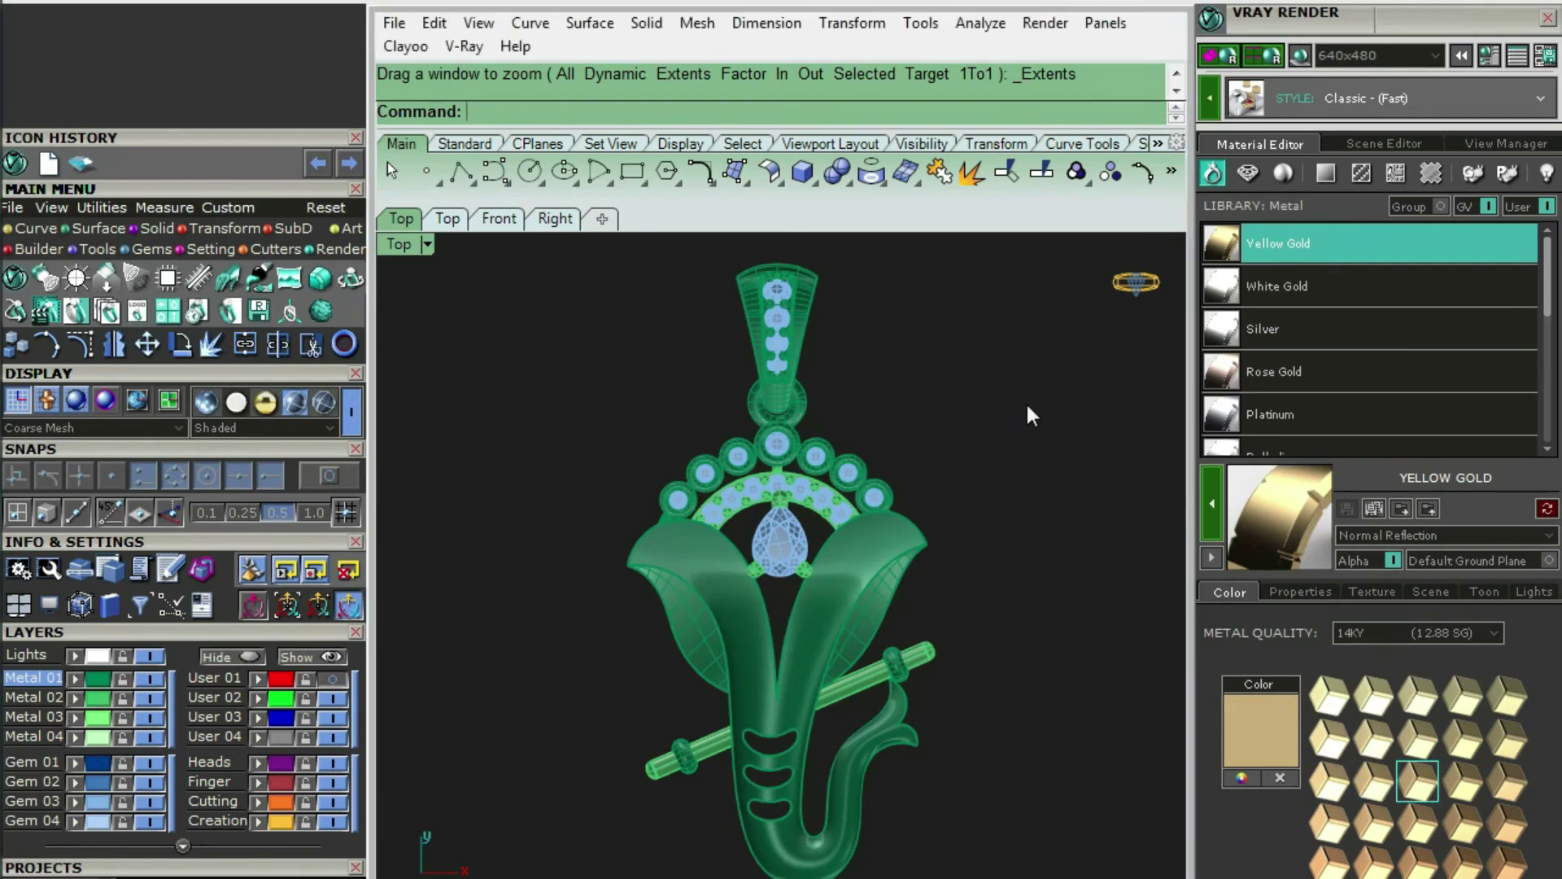
# Apply the Yellow Gold material to the pendant's main metal parts, bail, ring and round bezels
pyautogui.hotkey('ctrl', 'a')
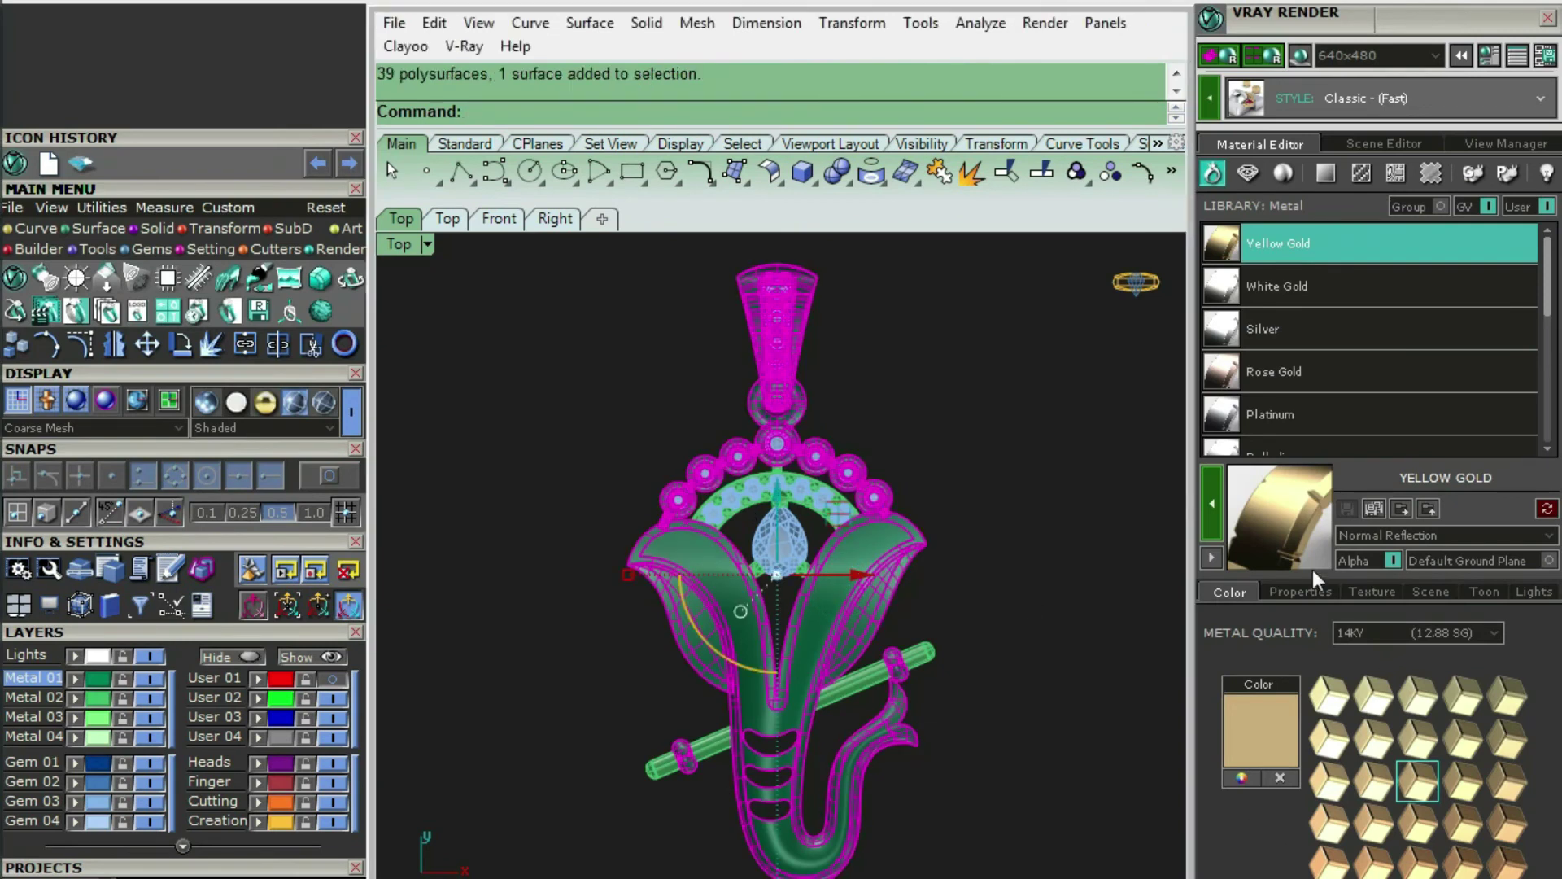
pyautogui.click(1212, 503)
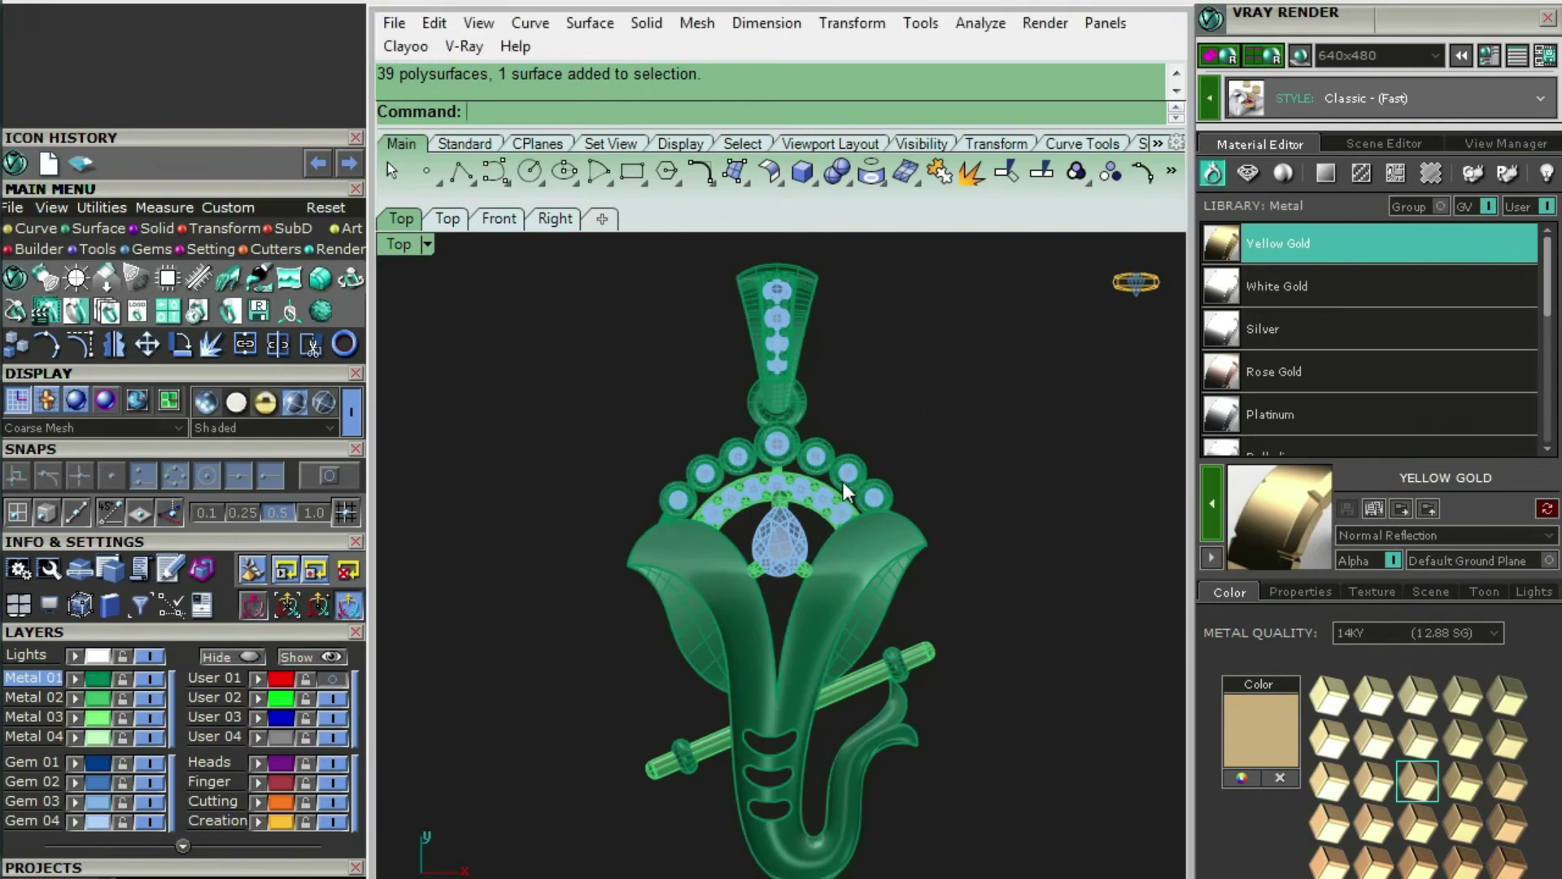
# Apply the White Gold material to the gem-set arch, the teardrop gem's setting and the diagonal rod
pyautogui.scroll(3, 846, 488)
pyautogui.click(846, 508)
pyautogui.click(1308, 296)
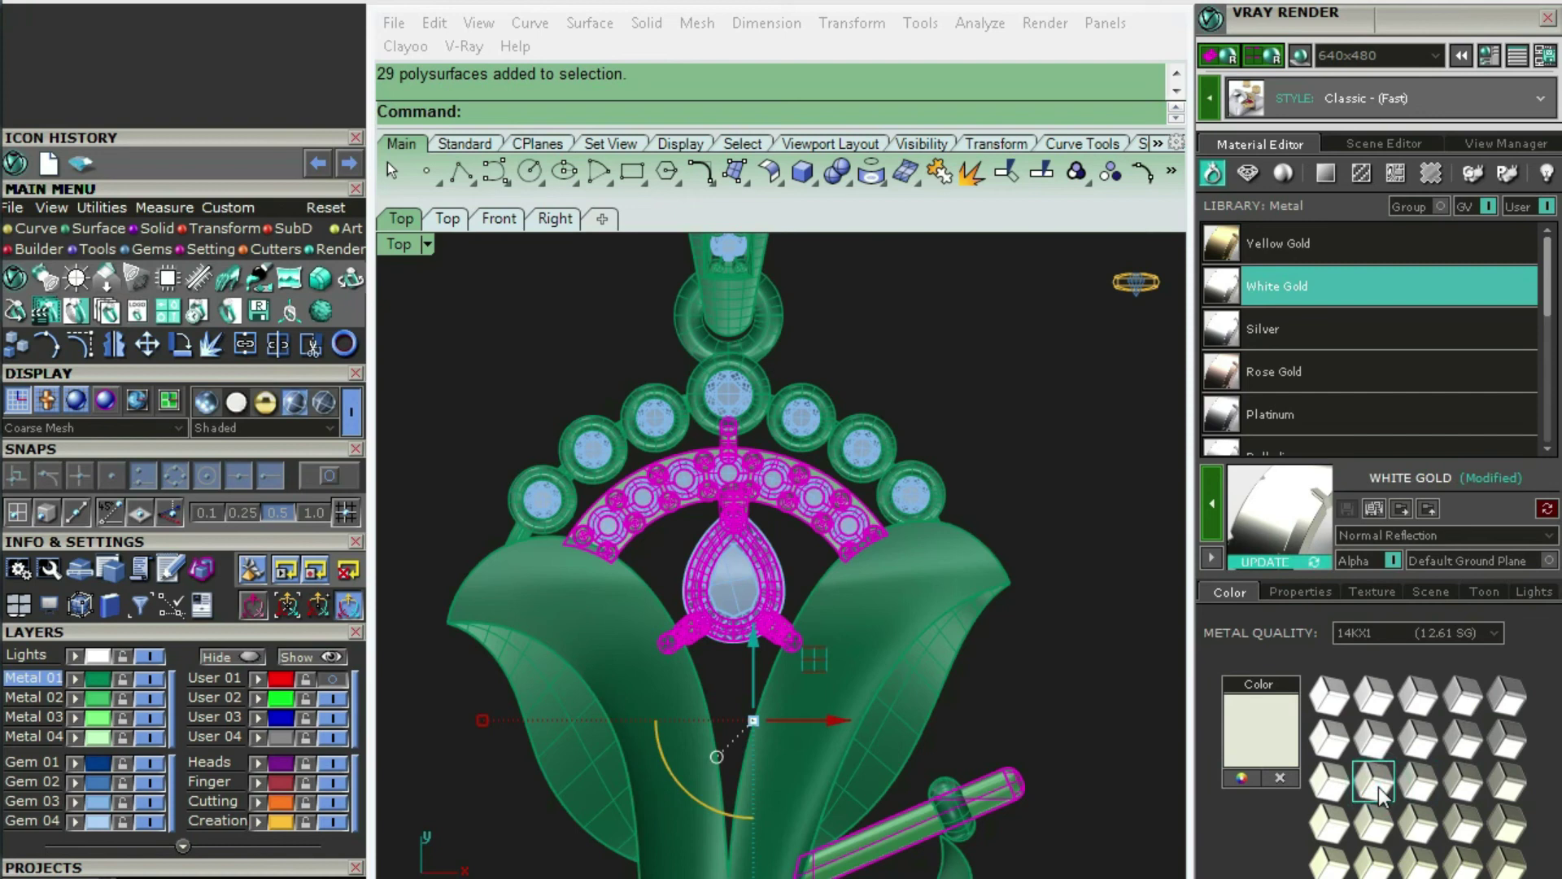
pyautogui.click(983, 398)
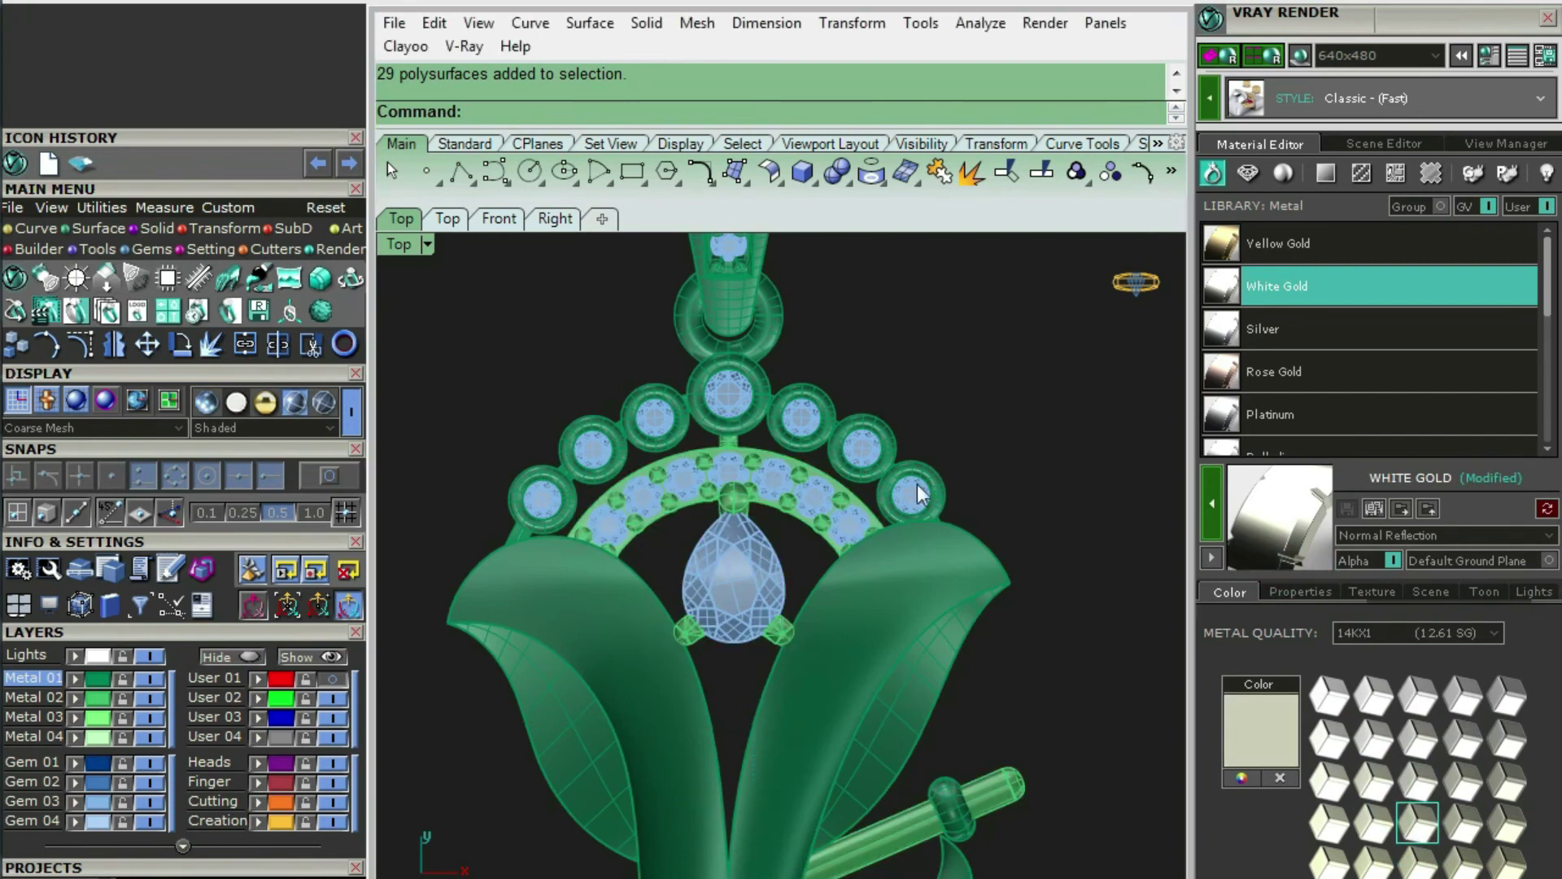
pyautogui.click(771, 639)
pyautogui.click(1212, 528)
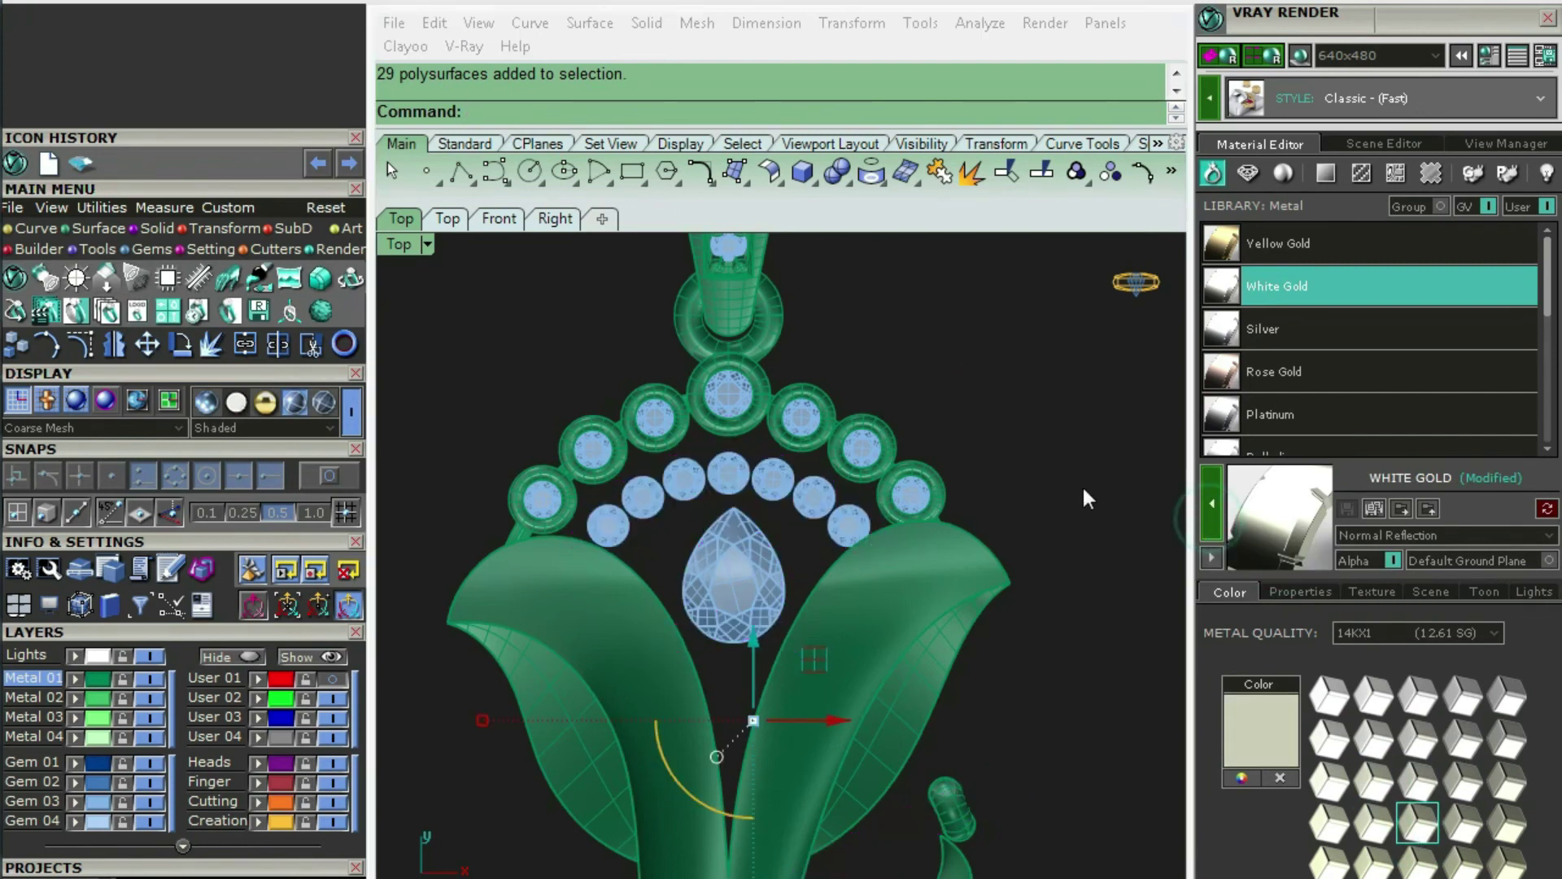
# Apply the Diamond material to all of the pendant's gems
pyautogui.scroll(-5, 935, 422)
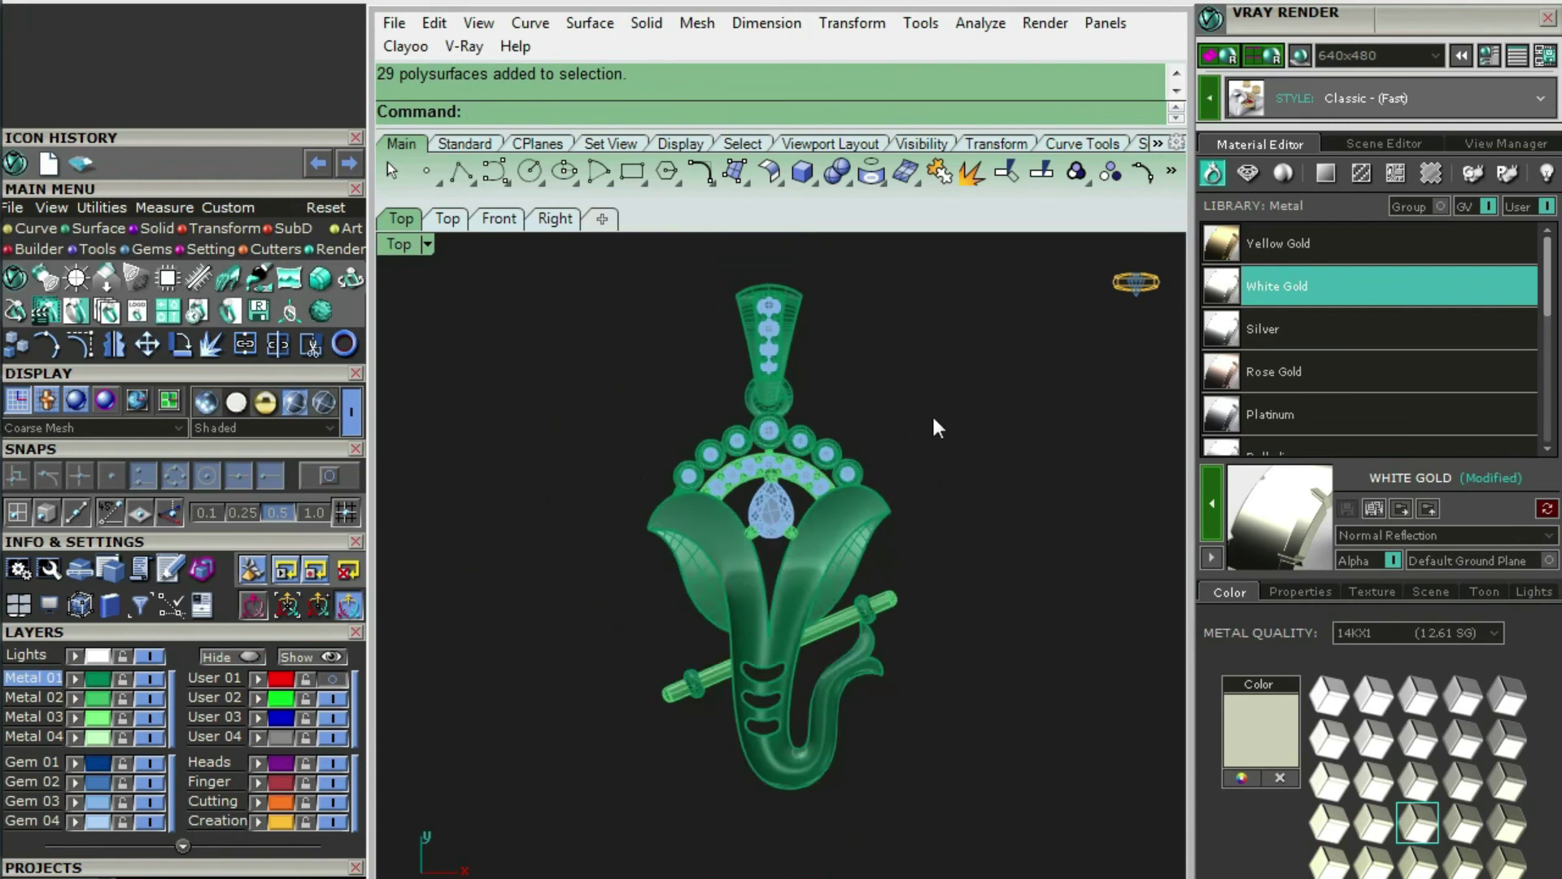
pyautogui.click(1247, 174)
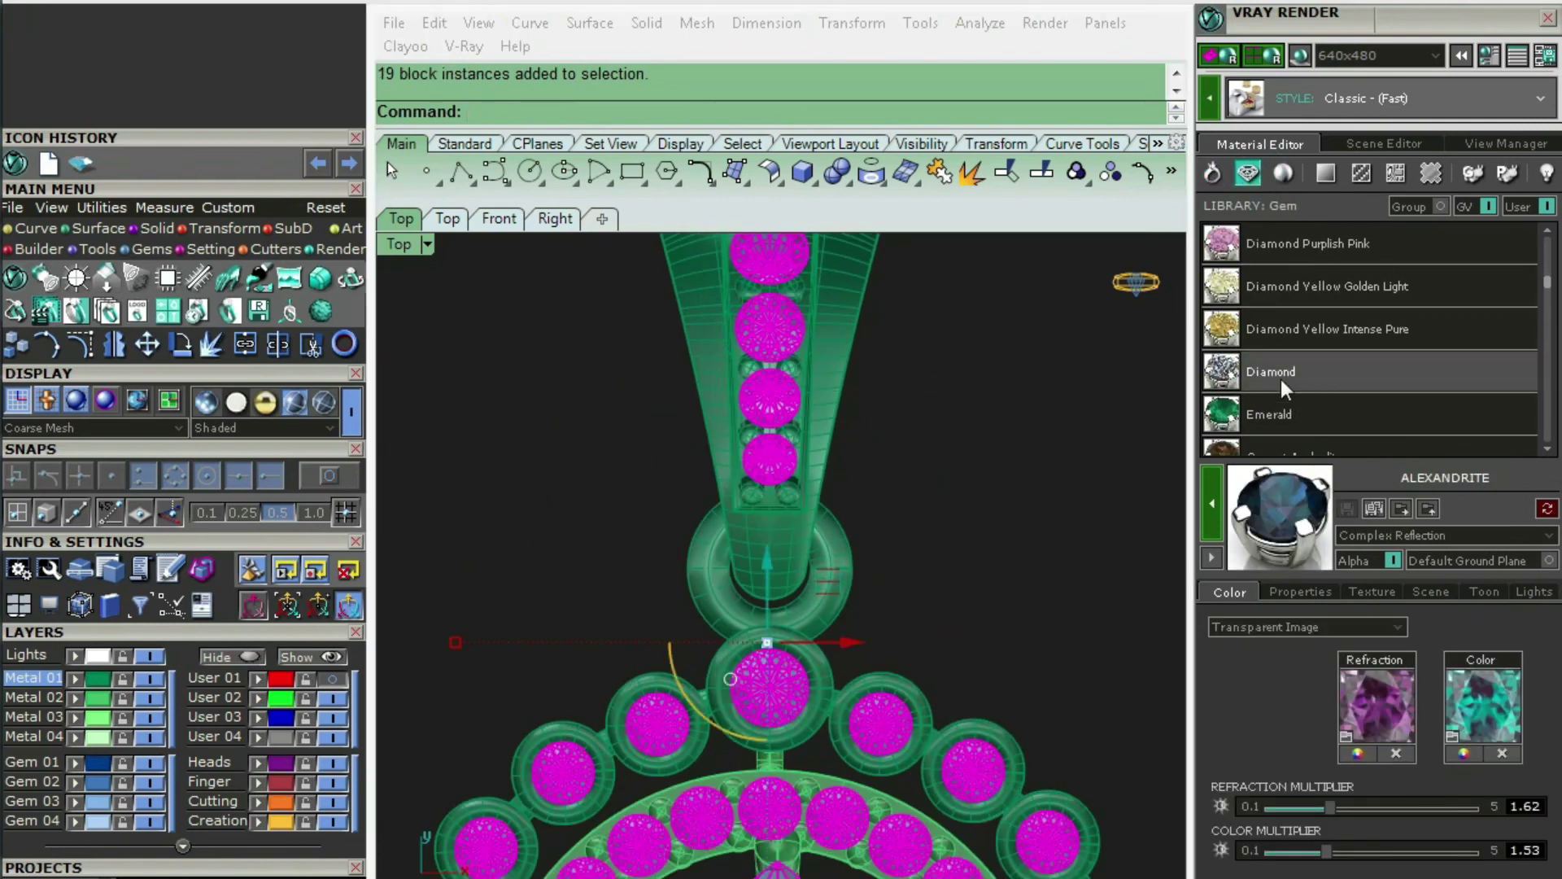
pyautogui.click(1283, 385)
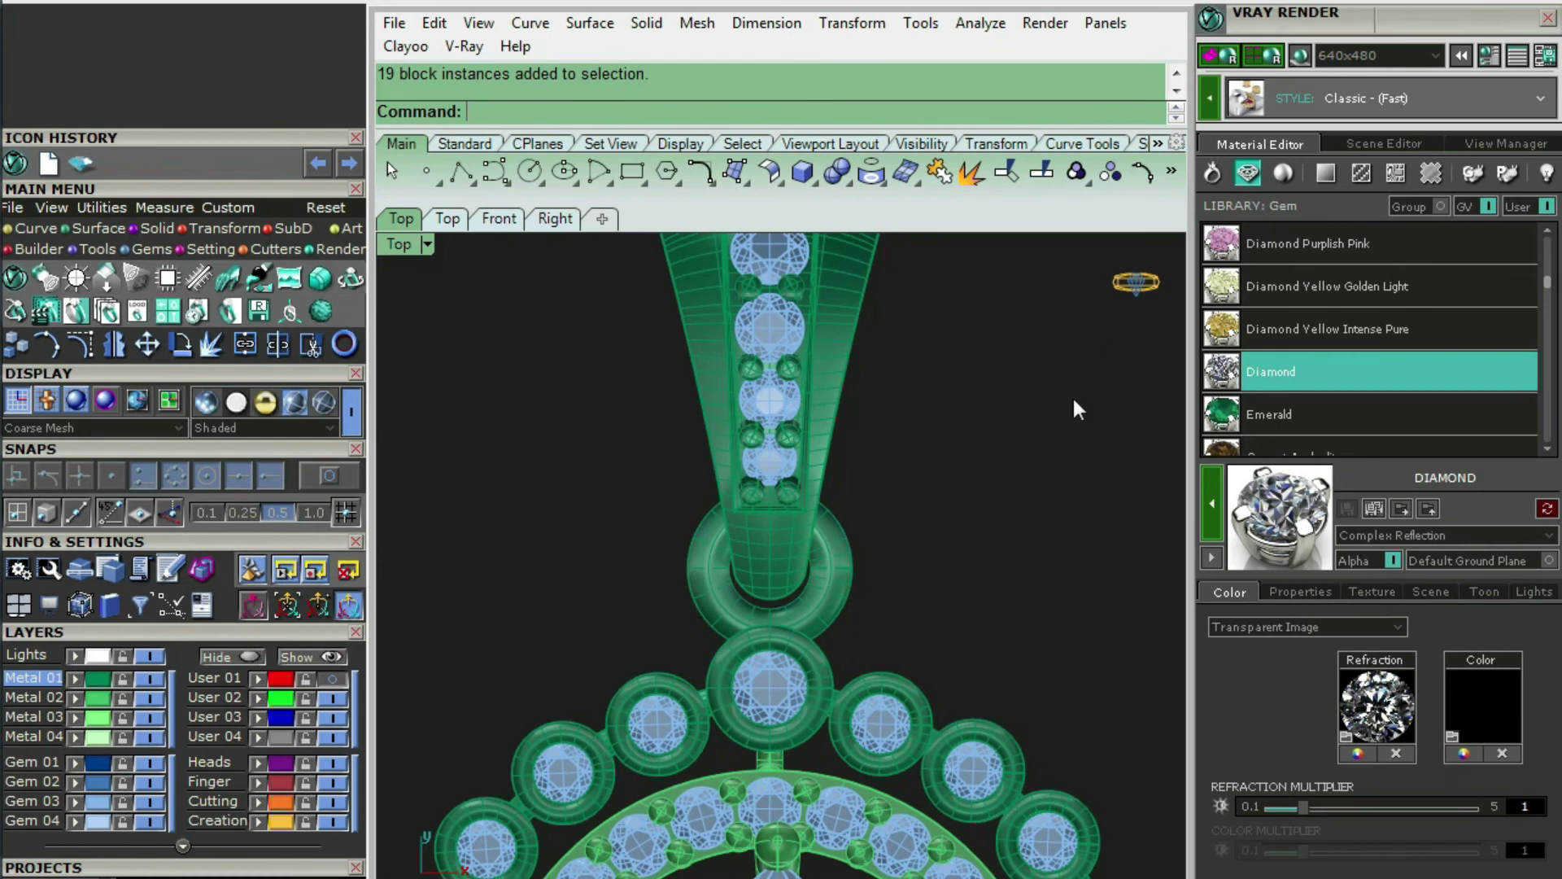
# Add a ground plane behind the pendant, give it the Anisotropic White material and frame the pendant in the view
pyautogui.click(1299, 55)
pyautogui.scroll(-10, 789, 448)
pyautogui.click(929, 432)
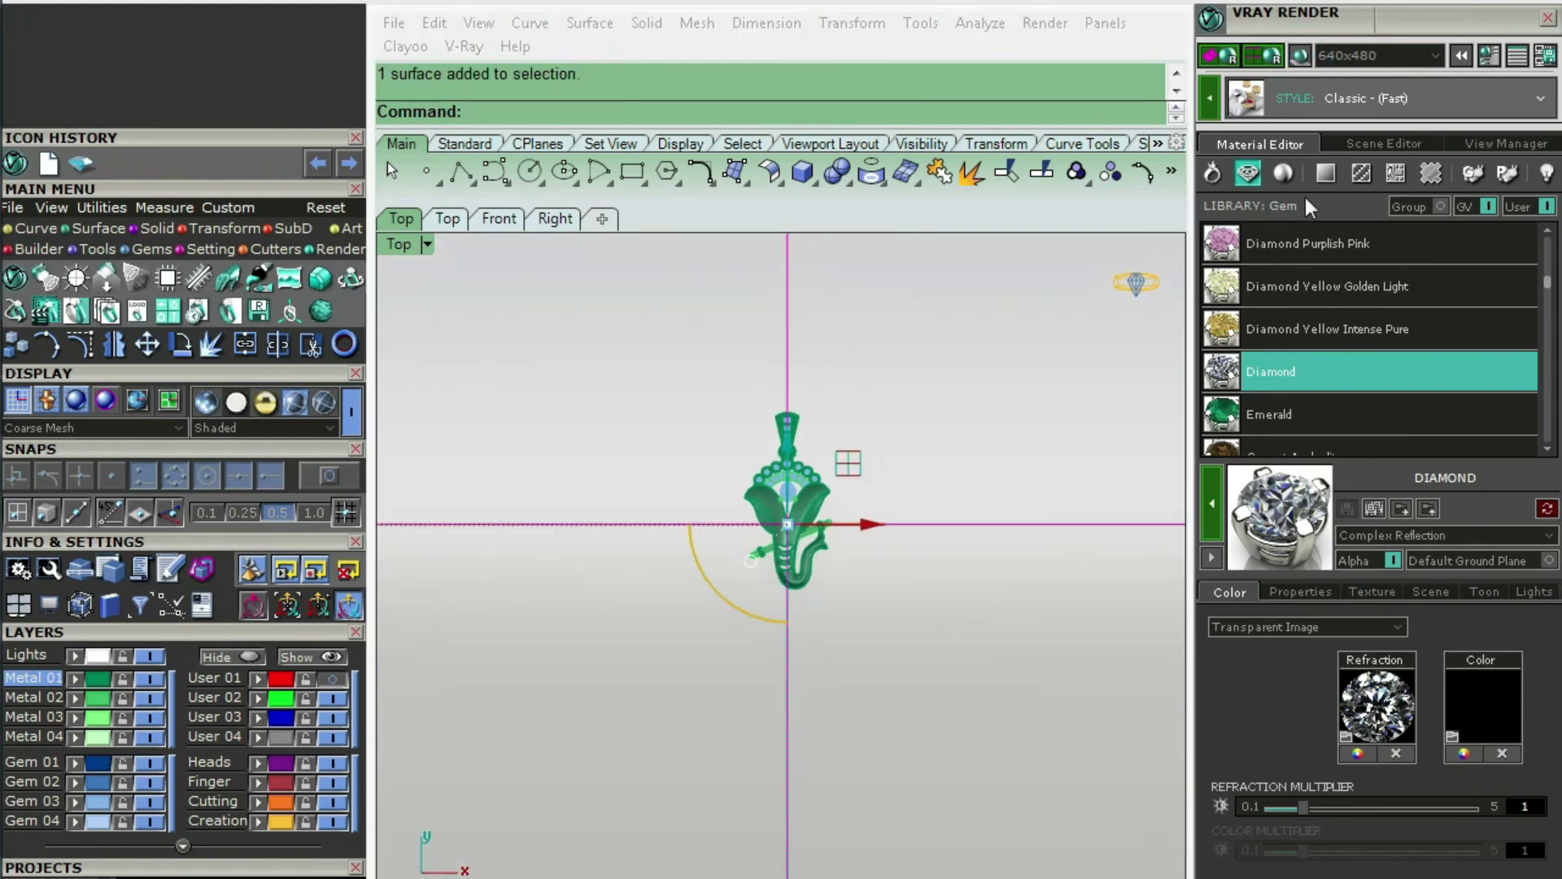
pyautogui.click(1324, 174)
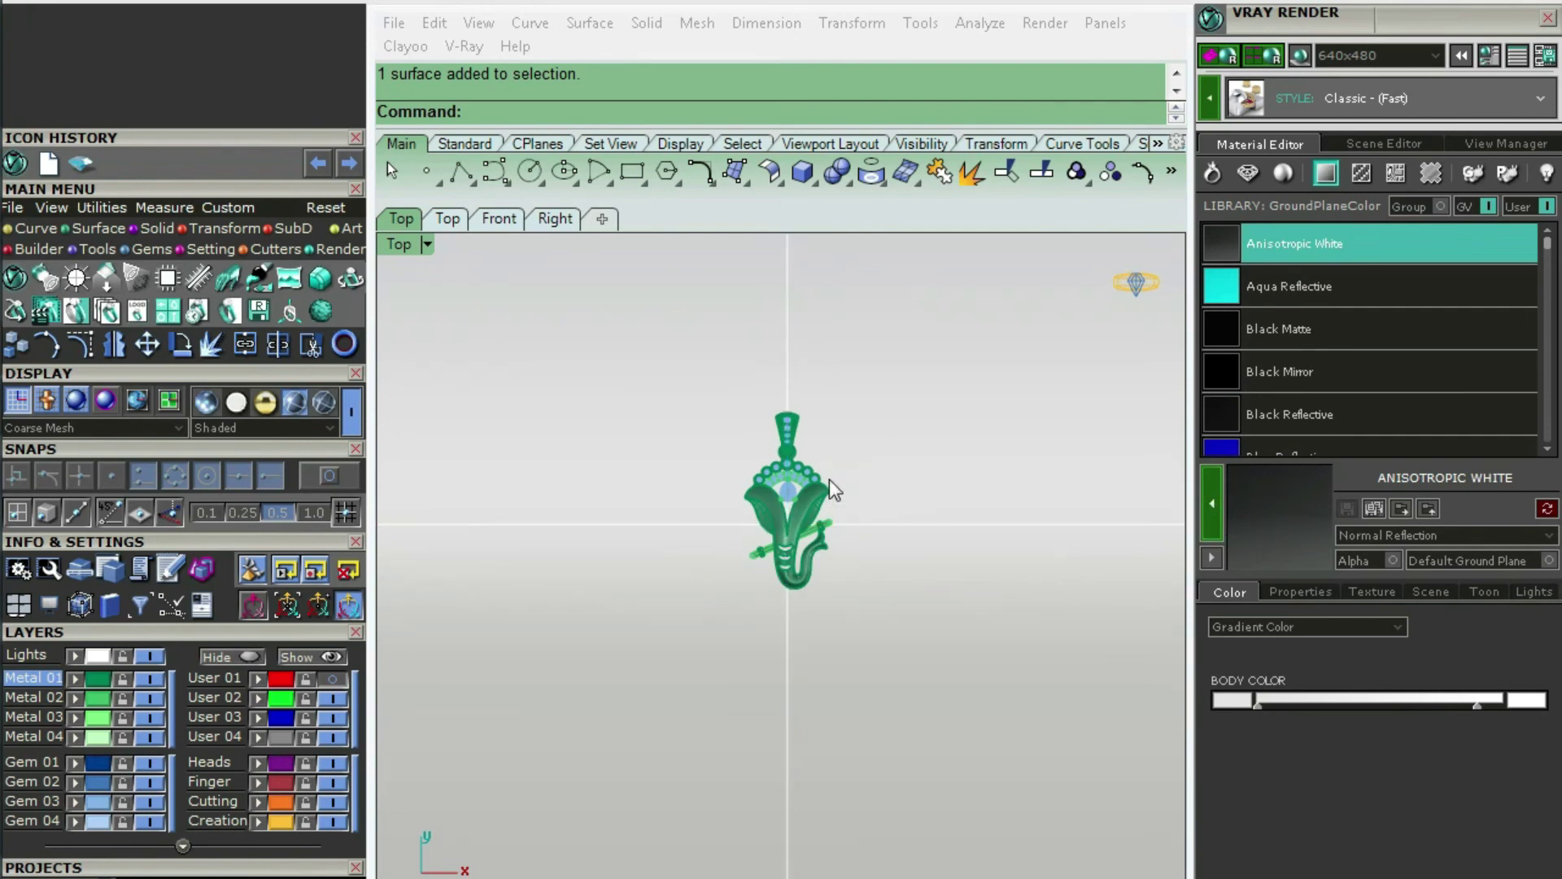
pyautogui.hotkey('ctrl', 'a')
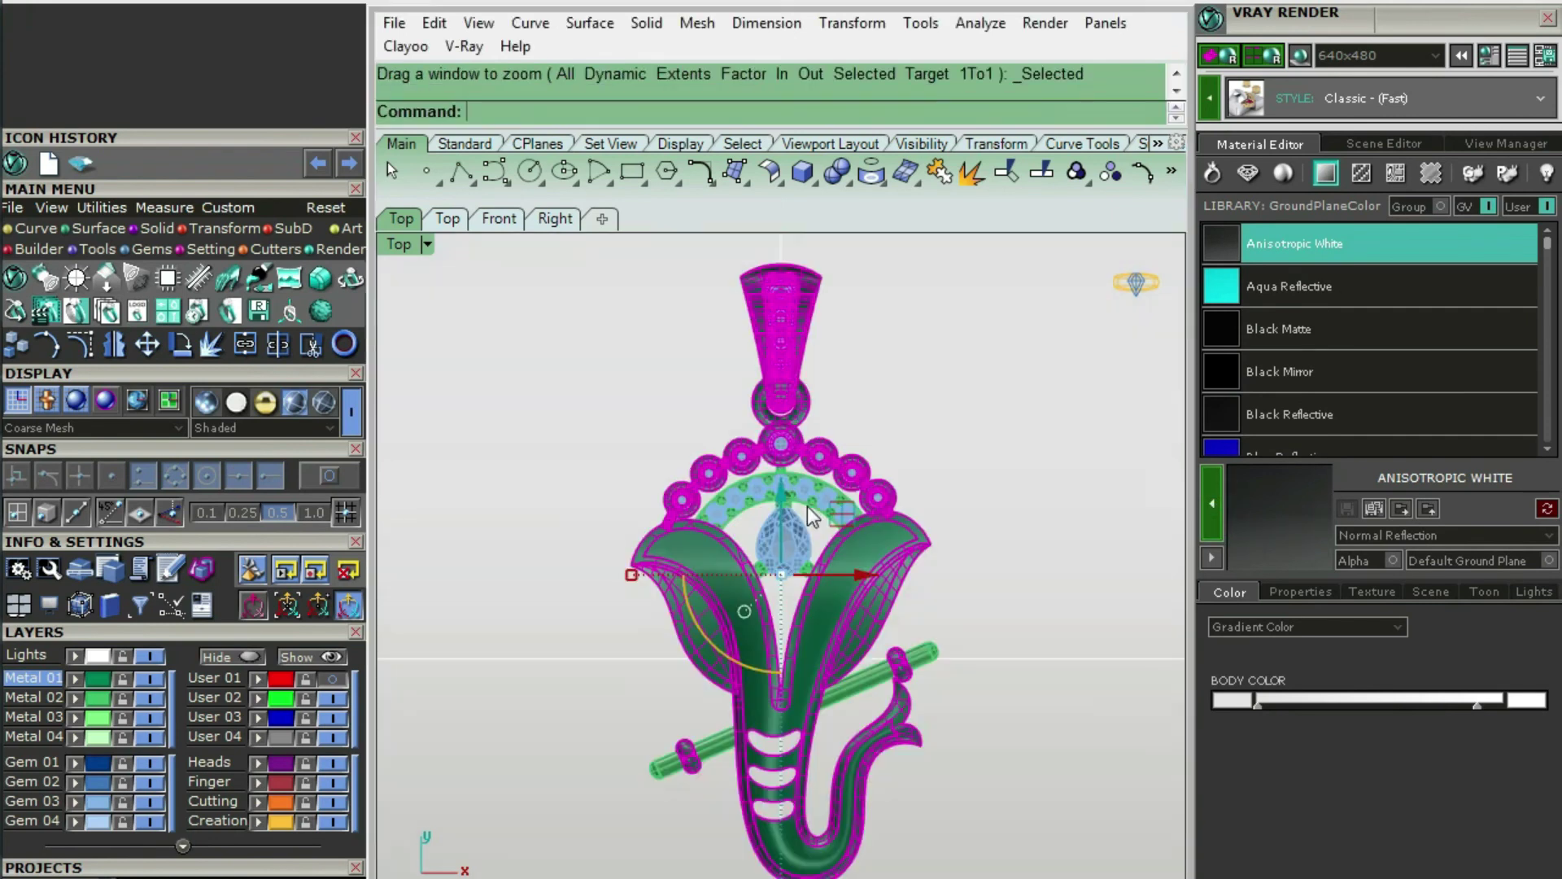
# Set the render resolution to 1200x900 and render the pendant from the top and in perspective
pyautogui.click(1436, 56)
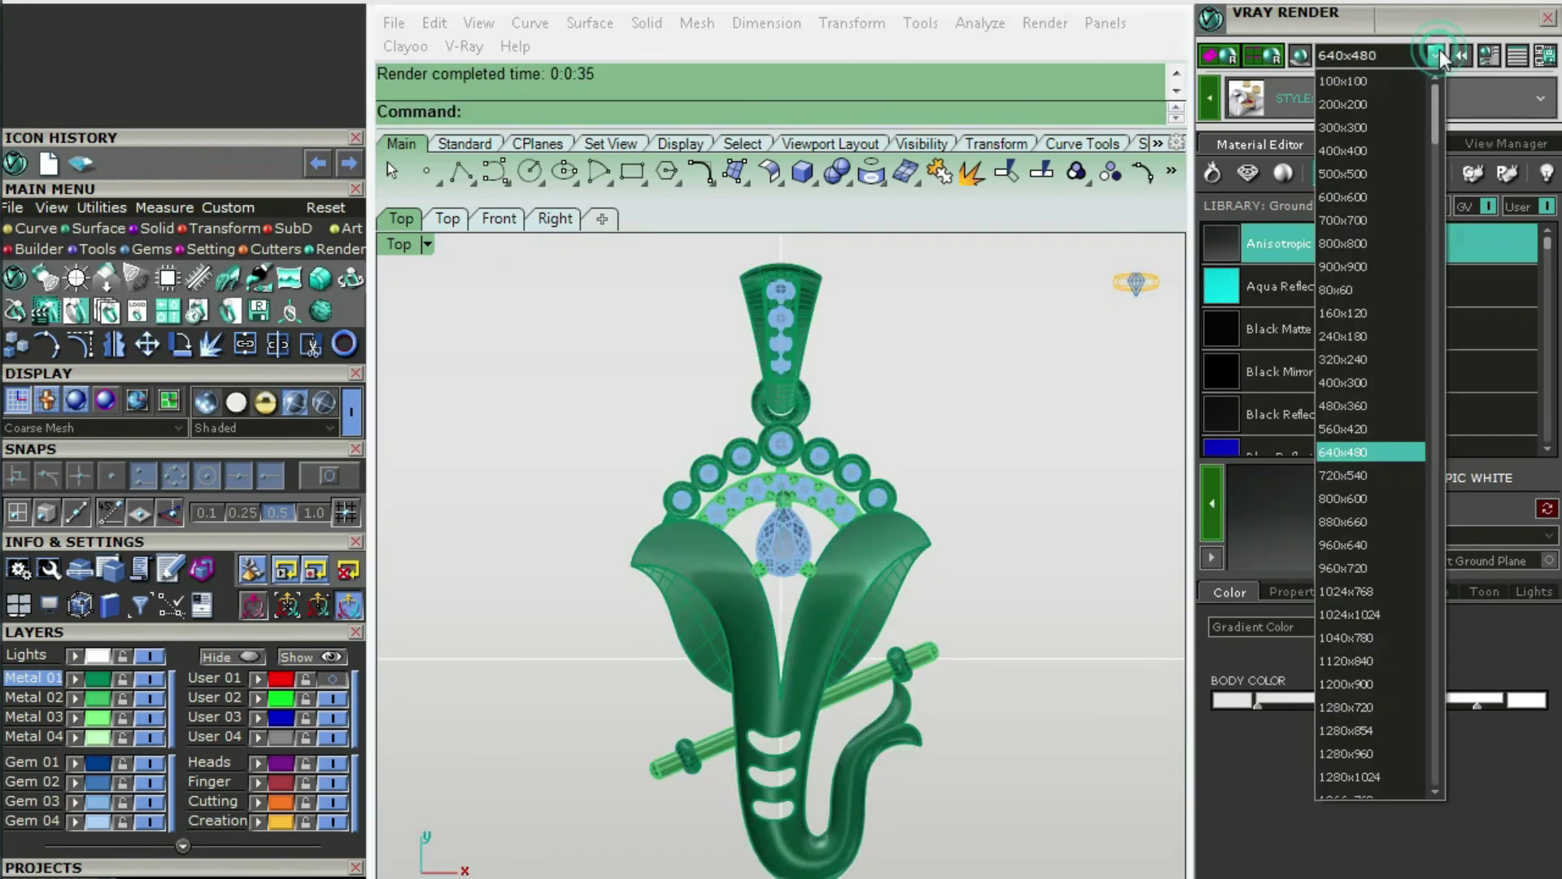
pyautogui.scroll(-2, 1342, 465)
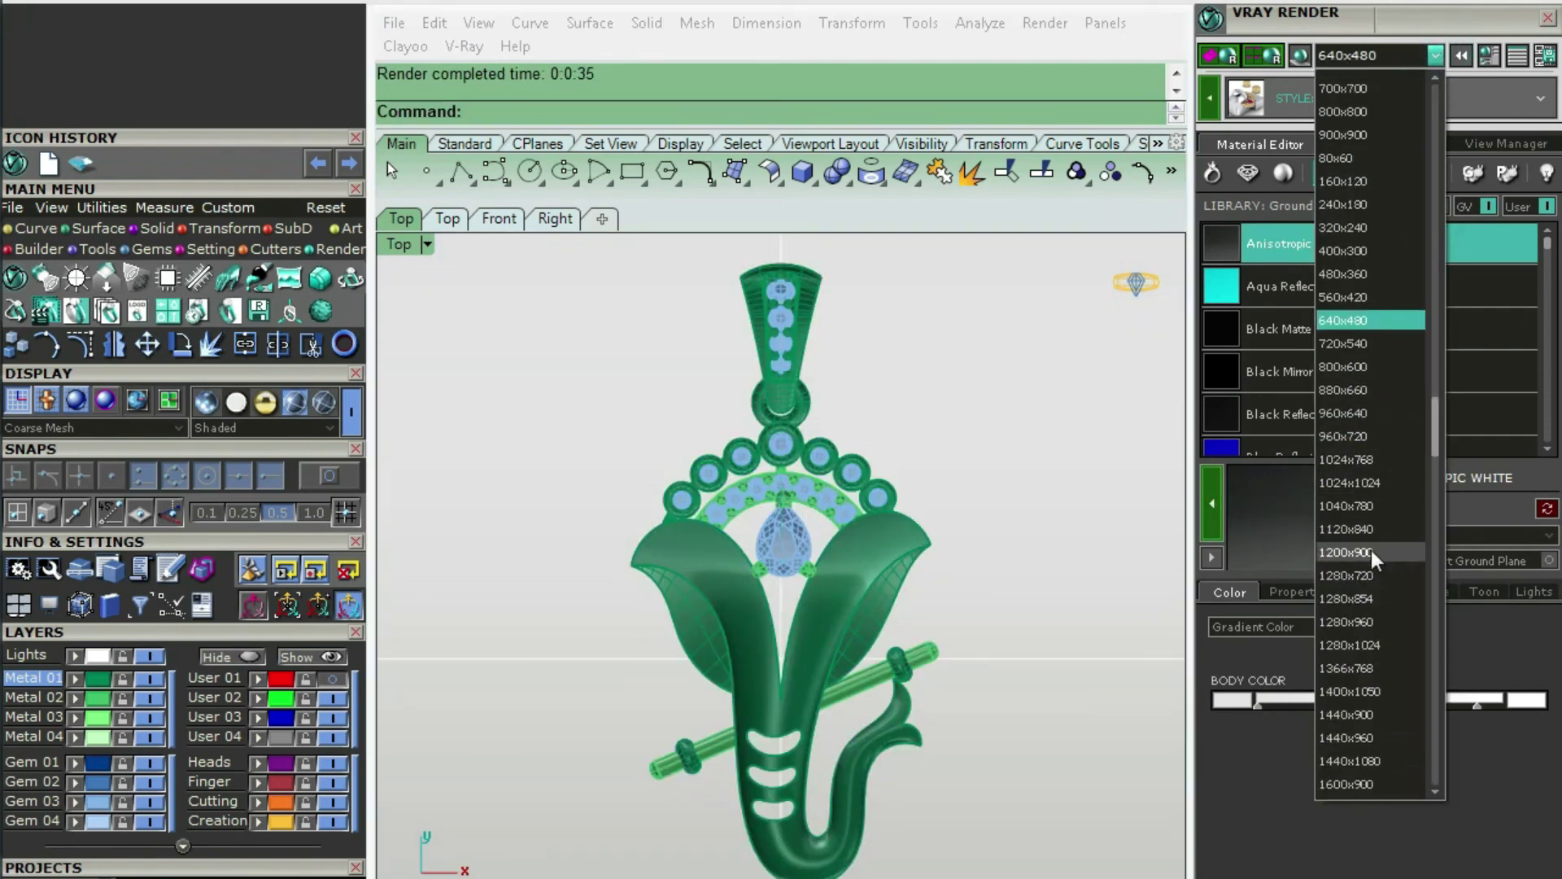
pyautogui.click(1346, 553)
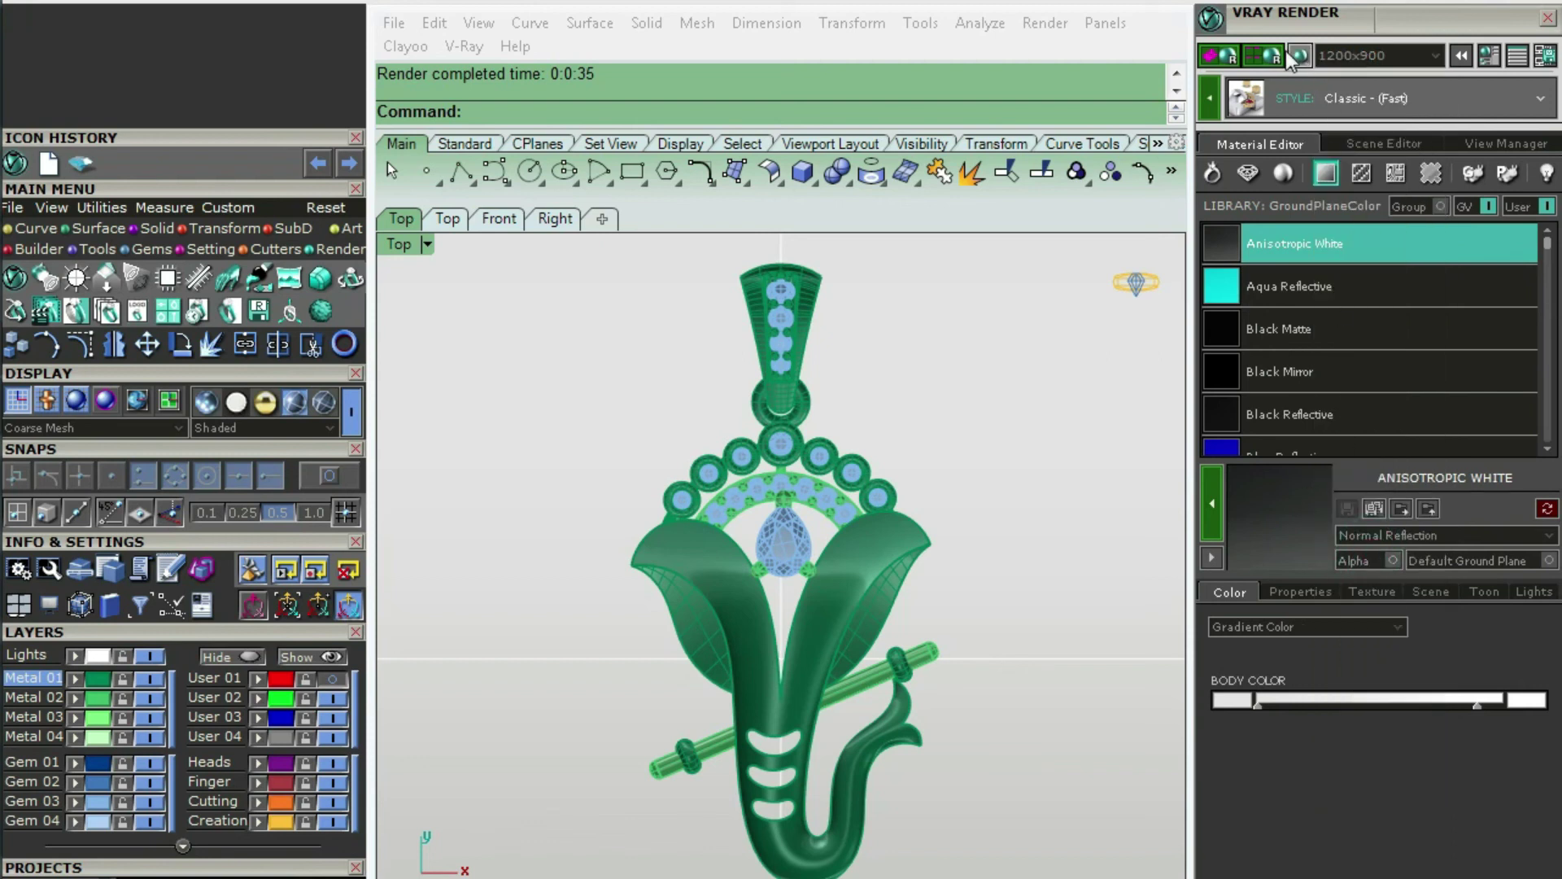
pyautogui.click(1265, 57)
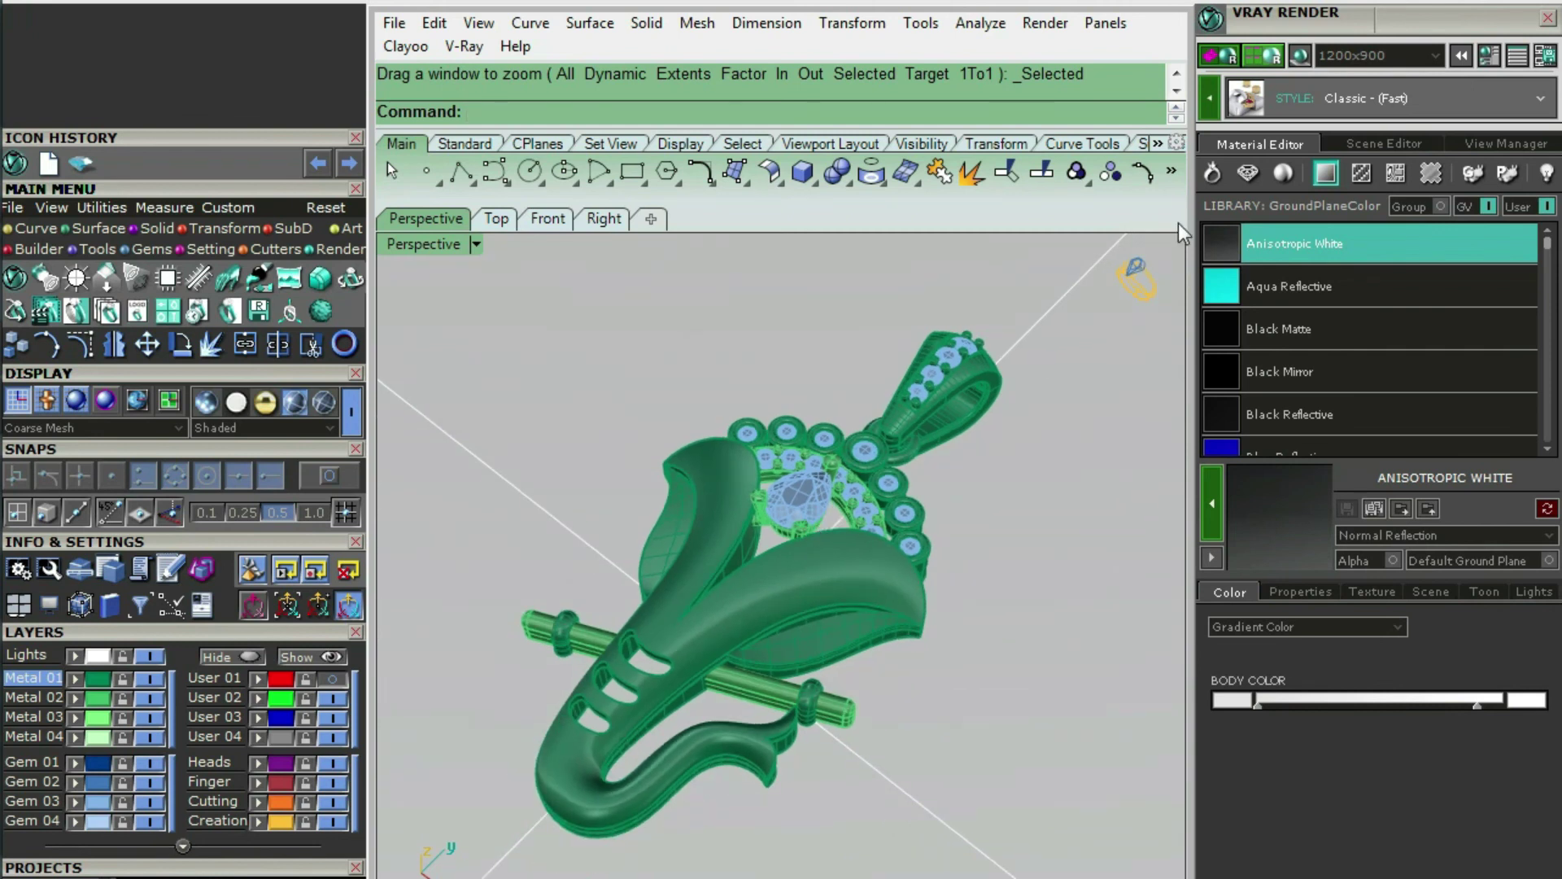
pyautogui.click(1271, 57)
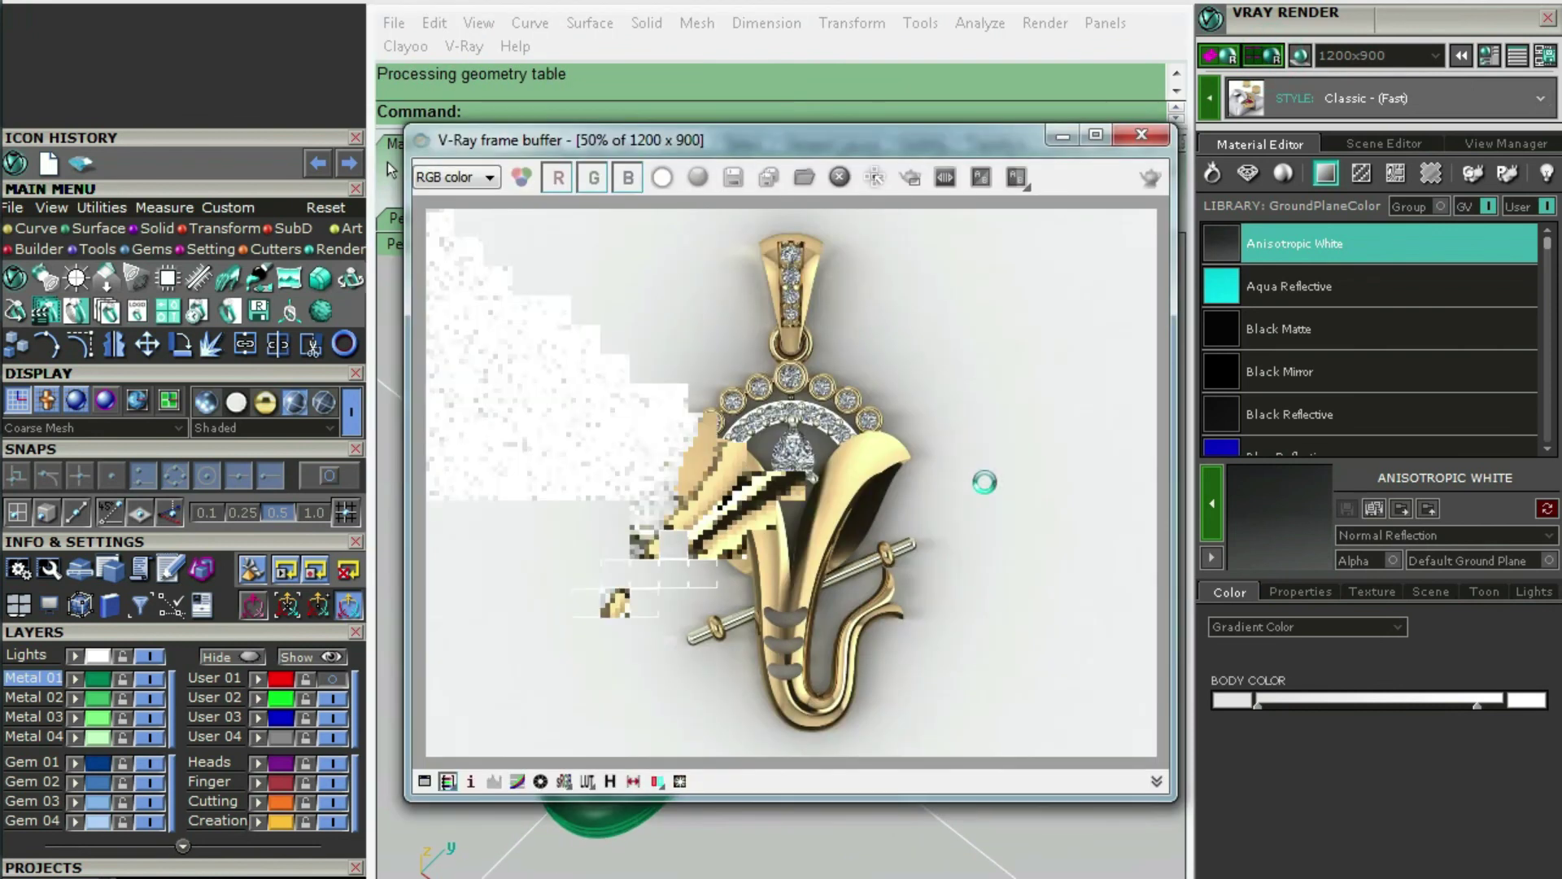